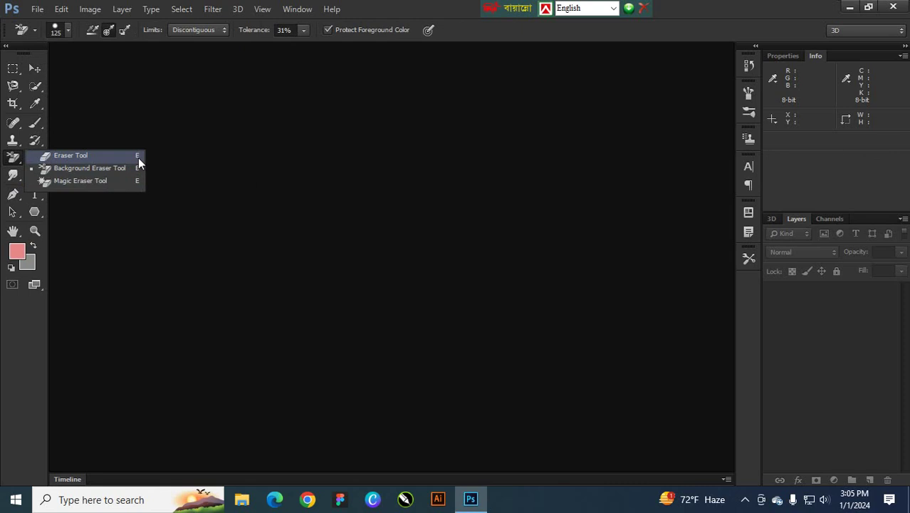
# - Open the image messi-barcelona_afp.jpg from the Class 10 folder
pyautogui.click(15, 160)
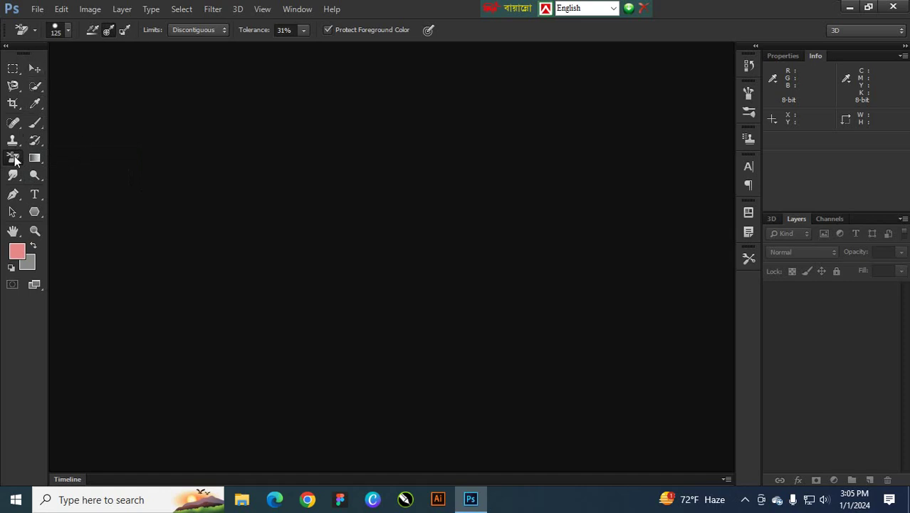
pyautogui.click(37, 8)
pyautogui.click(51, 34)
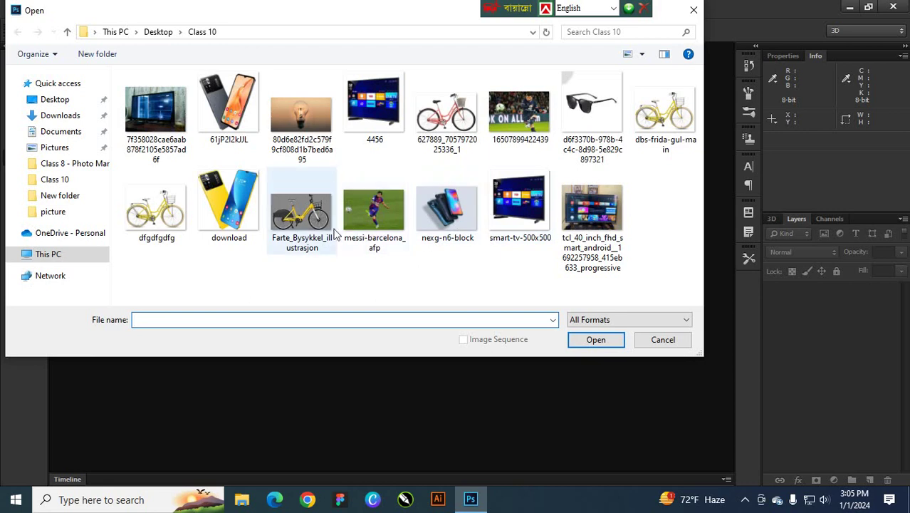
pyautogui.click(384, 214)
pyautogui.click(584, 340)
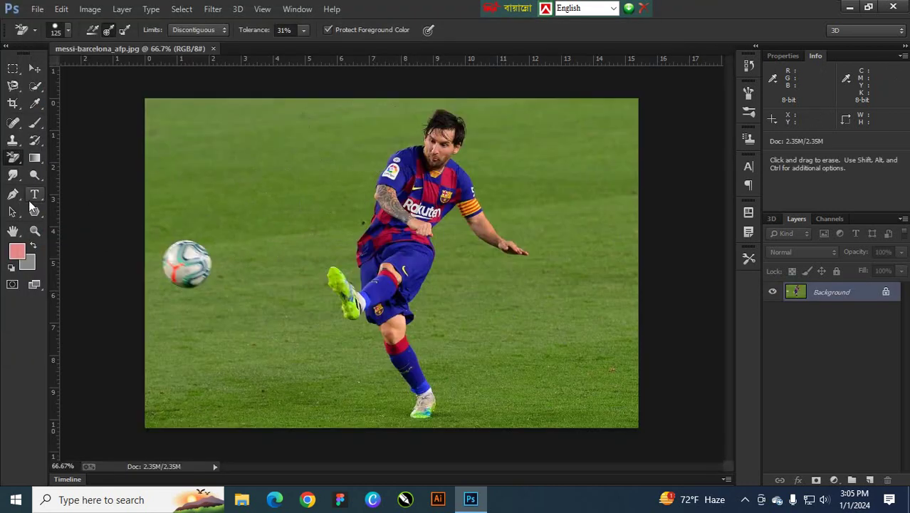
# - Erase a wide band of grass between the ball and the player and a short streak near the outstretched arm with the Eraser Tool
pyautogui.rightClick(14, 162)
pyautogui.click(75, 152)
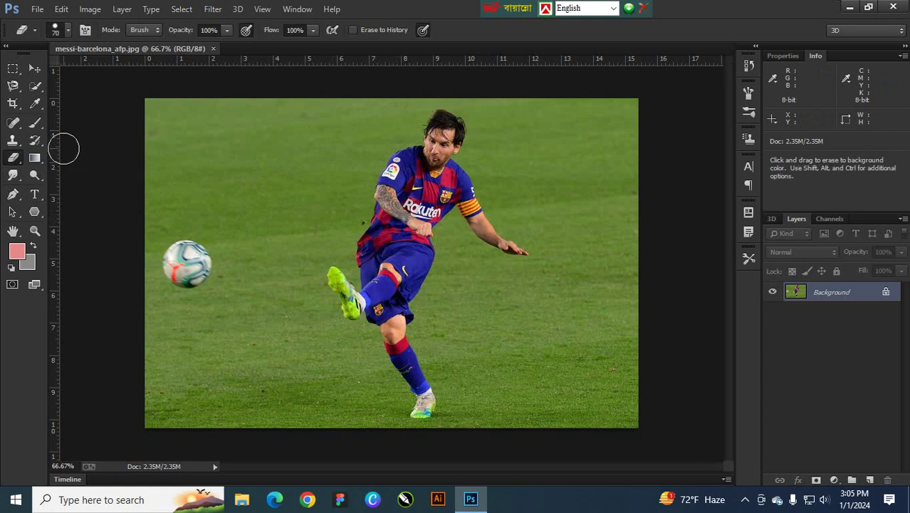
pyautogui.moveTo(255, 136)
pyautogui.mouseDown()
pyautogui.moveTo(228, 257)
pyautogui.moveTo(284, 187)
pyautogui.moveTo(304, 138)
pyautogui.moveTo(234, 342)
pyautogui.moveTo(301, 109)
pyautogui.moveTo(271, 125)
pyautogui.moveTo(272, 230)
pyautogui.moveTo(254, 347)
pyautogui.moveTo(331, 188)
pyautogui.moveTo(340, 148)
pyautogui.moveTo(324, 145)
pyautogui.moveTo(285, 213)
pyautogui.mouseUp()
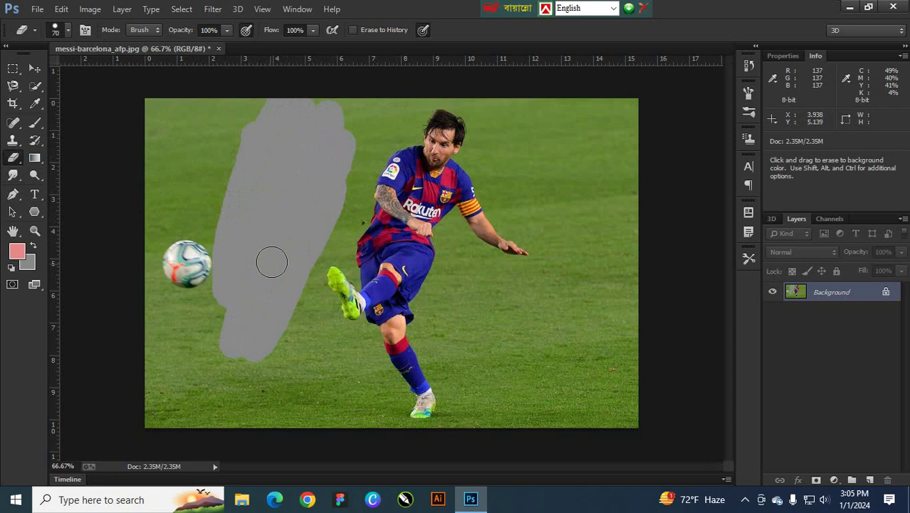
pyautogui.moveTo(226, 322); pyautogui.dragTo(260, 224)
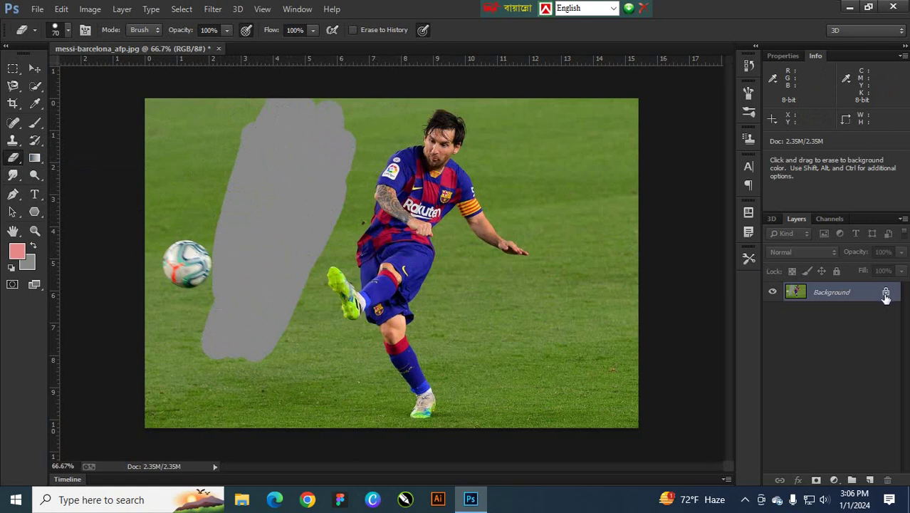
pyautogui.moveTo(543, 139); pyautogui.dragTo(576, 236)
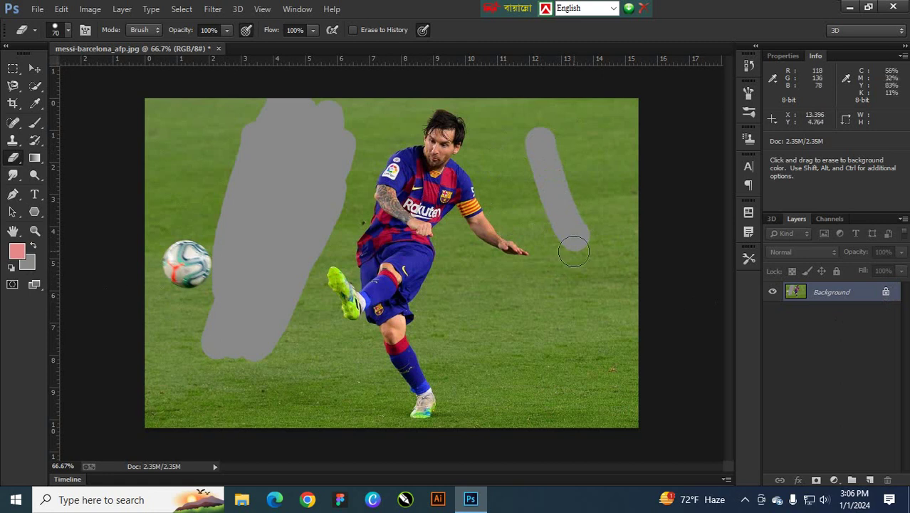
# - Set the background color to ff0000 and erase two patches of grass below the player's outstretched arm
pyautogui.click(29, 265)
pyautogui.write('ff0000')
pyautogui.click(840, 284)
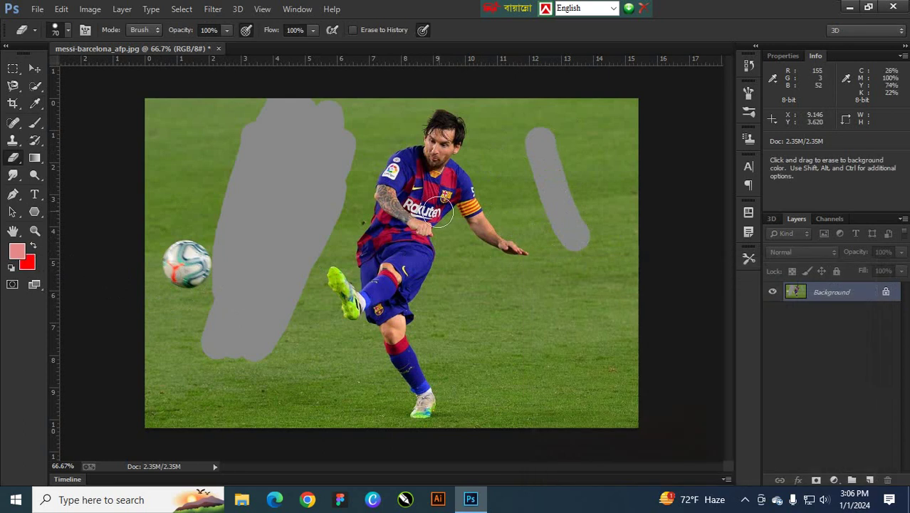
pyautogui.moveTo(548, 300)
pyautogui.mouseDown()
pyautogui.moveTo(537, 363)
pyautogui.moveTo(595, 284)
pyautogui.moveTo(561, 342)
pyautogui.mouseUp()
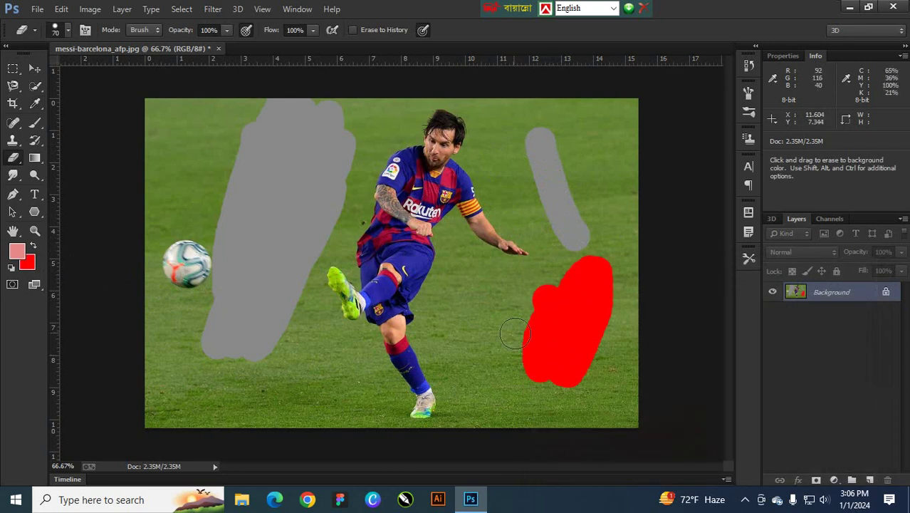
pyautogui.moveTo(516, 288)
pyautogui.mouseDown()
pyautogui.moveTo(508, 308)
pyautogui.moveTo(471, 301)
pyautogui.moveTo(481, 306)
pyautogui.mouseUp()
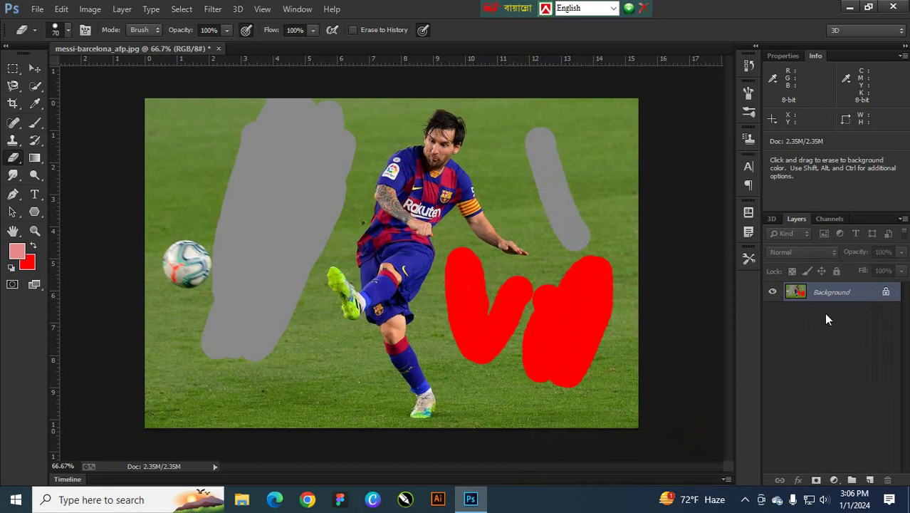
# - Convert the locked Background into a regular layer and erase most of the surroundings on both sides of the player, including the ball
pyautogui.doubleClick(885, 294)
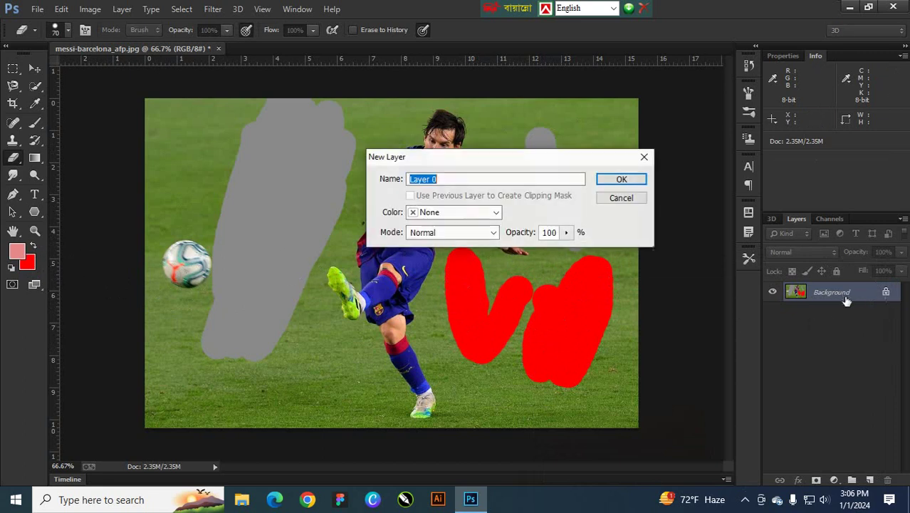
pyautogui.click(624, 181)
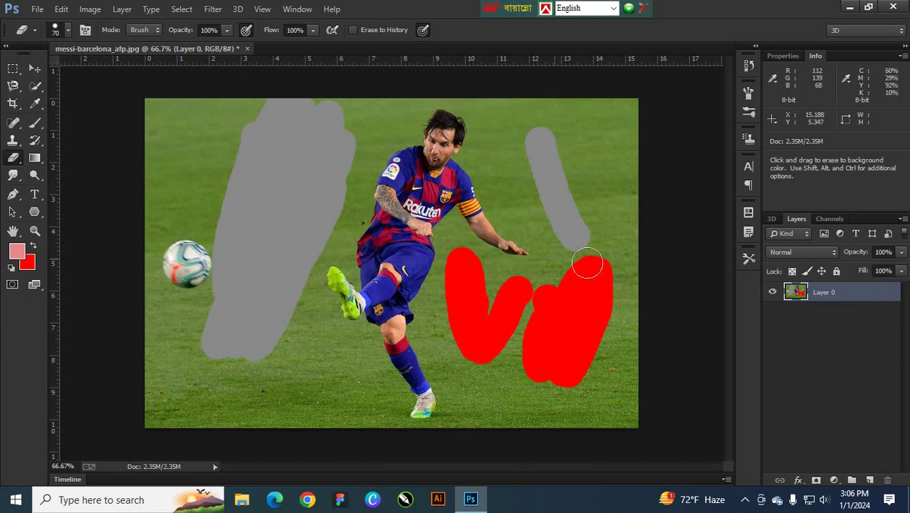
pyautogui.moveTo(580, 283)
pyautogui.mouseDown()
pyautogui.moveTo(604, 330)
pyautogui.moveTo(601, 239)
pyautogui.moveTo(567, 193)
pyautogui.moveTo(579, 250)
pyautogui.moveTo(551, 201)
pyautogui.moveTo(529, 127)
pyautogui.moveTo(535, 116)
pyautogui.moveTo(563, 148)
pyautogui.moveTo(582, 108)
pyautogui.moveTo(606, 181)
pyautogui.moveTo(627, 126)
pyautogui.mouseUp()
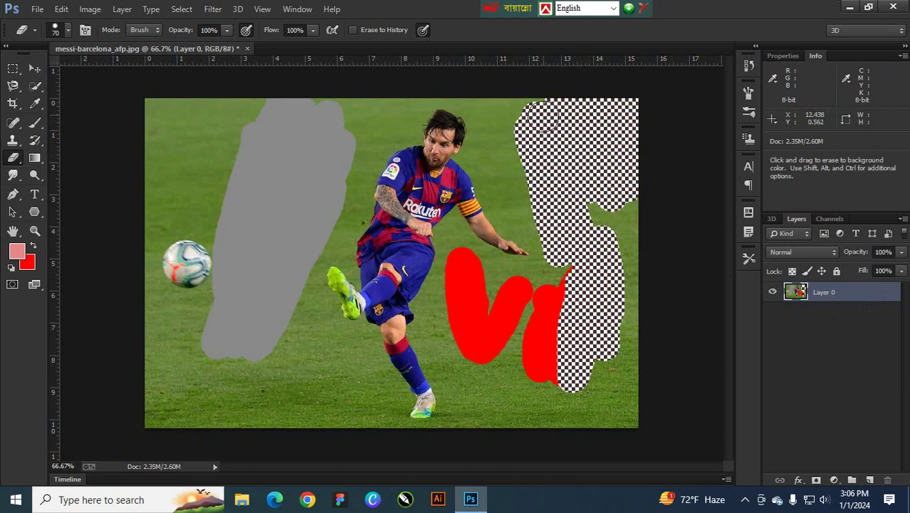
pyautogui.moveTo(519, 169)
pyautogui.mouseDown()
pyautogui.moveTo(541, 111)
pyautogui.moveTo(499, 153)
pyautogui.moveTo(545, 252)
pyautogui.moveTo(537, 299)
pyautogui.moveTo(465, 260)
pyautogui.moveTo(462, 289)
pyautogui.moveTo(491, 363)
pyautogui.moveTo(447, 291)
pyautogui.moveTo(451, 350)
pyautogui.moveTo(516, 378)
pyautogui.moveTo(491, 285)
pyautogui.moveTo(531, 274)
pyautogui.moveTo(563, 313)
pyautogui.moveTo(548, 360)
pyautogui.moveTo(533, 365)
pyautogui.moveTo(498, 420)
pyautogui.moveTo(474, 410)
pyautogui.moveTo(442, 350)
pyautogui.moveTo(438, 377)
pyautogui.moveTo(459, 423)
pyautogui.moveTo(573, 410)
pyautogui.moveTo(613, 378)
pyautogui.moveTo(612, 251)
pyautogui.moveTo(591, 213)
pyautogui.moveTo(621, 235)
pyautogui.moveTo(636, 432)
pyautogui.moveTo(610, 419)
pyautogui.moveTo(562, 427)
pyautogui.mouseUp()
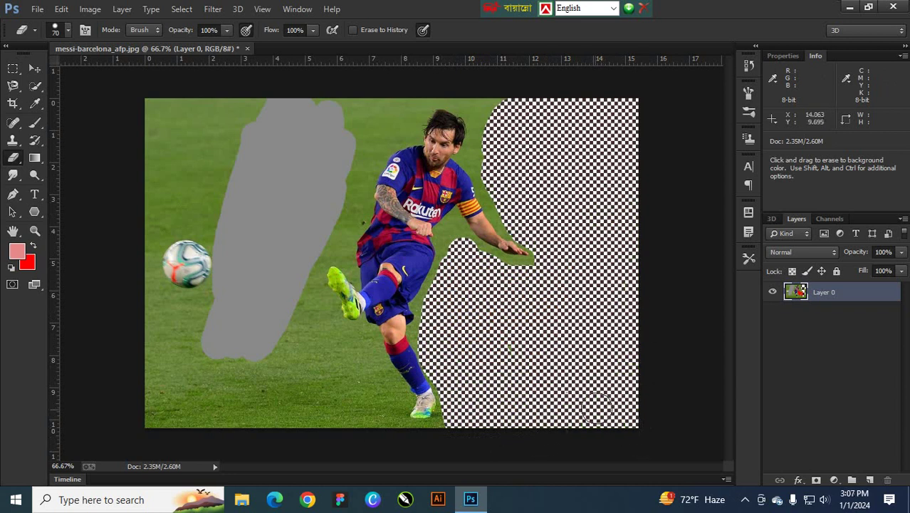
pyautogui.moveTo(399, 420)
pyautogui.mouseDown()
pyautogui.moveTo(324, 402)
pyautogui.moveTo(334, 331)
pyautogui.moveTo(299, 370)
pyautogui.moveTo(333, 406)
pyautogui.moveTo(231, 352)
pyautogui.moveTo(334, 136)
pyautogui.moveTo(254, 208)
pyautogui.moveTo(267, 249)
pyautogui.moveTo(246, 210)
pyautogui.moveTo(256, 128)
pyautogui.moveTo(345, 164)
pyautogui.moveTo(353, 187)
pyautogui.moveTo(340, 210)
pyautogui.moveTo(321, 191)
pyautogui.mouseUp()
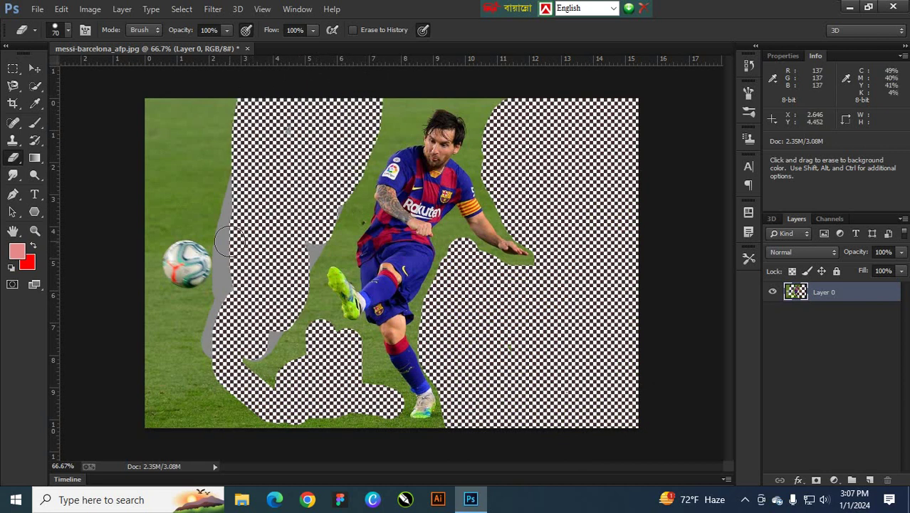
pyautogui.moveTo(184, 245)
pyautogui.mouseDown()
pyautogui.moveTo(155, 298)
pyautogui.moveTo(194, 276)
pyautogui.moveTo(189, 286)
pyautogui.moveTo(215, 283)
pyautogui.moveTo(225, 309)
pyautogui.moveTo(220, 88)
pyautogui.moveTo(146, 125)
pyautogui.moveTo(277, 116)
pyautogui.moveTo(229, 71)
pyautogui.moveTo(164, 292)
pyautogui.moveTo(157, 219)
pyautogui.moveTo(164, 231)
pyautogui.moveTo(188, 122)
pyautogui.moveTo(145, 403)
pyautogui.moveTo(186, 277)
pyautogui.moveTo(192, 415)
pyautogui.moveTo(187, 388)
pyautogui.moveTo(152, 385)
pyautogui.mouseUp()
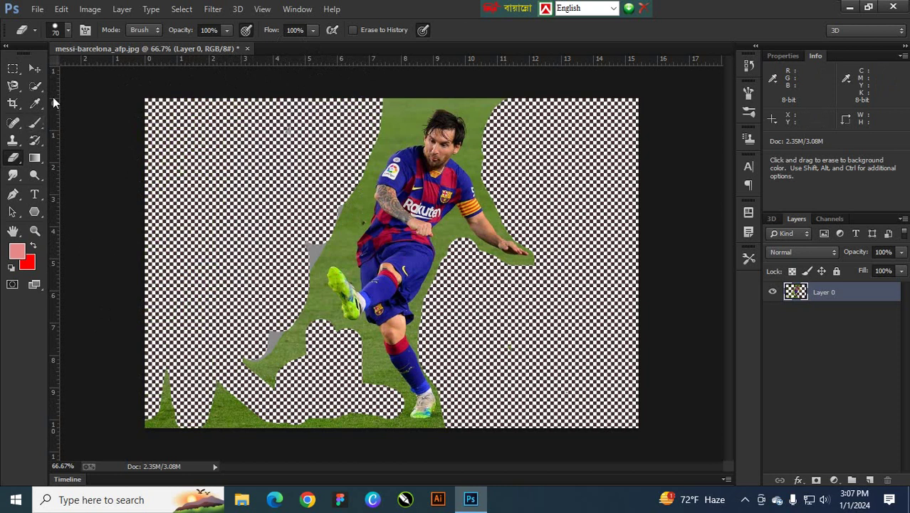
# - Enable Erase to History and brush back the erased grass and ball, plus a strip beyond the player's outstretched arm
pyautogui.click(352, 29)
pyautogui.moveTo(358, 160)
pyautogui.mouseDown()
pyautogui.moveTo(320, 270)
pyautogui.moveTo(382, 94)
pyautogui.moveTo(297, 227)
pyautogui.moveTo(339, 114)
pyautogui.moveTo(302, 197)
pyautogui.moveTo(315, 116)
pyautogui.moveTo(258, 201)
pyautogui.moveTo(264, 131)
pyautogui.moveTo(219, 194)
pyautogui.moveTo(231, 113)
pyautogui.mouseUp()
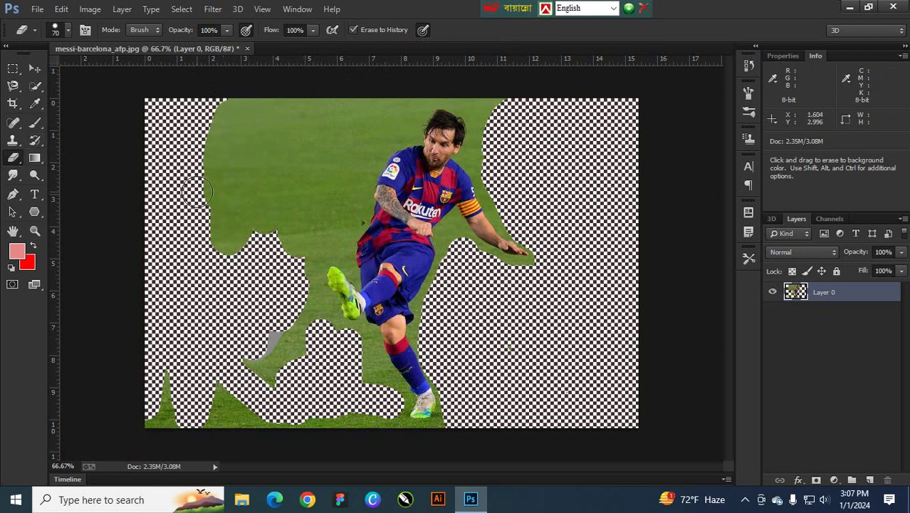
pyautogui.moveTo(230, 100)
pyautogui.mouseDown()
pyautogui.moveTo(162, 203)
pyautogui.moveTo(176, 105)
pyautogui.mouseUp()
pyautogui.moveTo(149, 150)
pyautogui.mouseDown()
pyautogui.moveTo(207, 232)
pyautogui.moveTo(247, 148)
pyautogui.moveTo(199, 203)
pyautogui.moveTo(208, 167)
pyautogui.moveTo(157, 429)
pyautogui.moveTo(220, 293)
pyautogui.moveTo(83, 451)
pyautogui.moveTo(190, 369)
pyautogui.moveTo(264, 294)
pyautogui.moveTo(245, 358)
pyautogui.moveTo(206, 401)
pyautogui.moveTo(185, 456)
pyautogui.moveTo(311, 239)
pyautogui.moveTo(283, 326)
pyautogui.moveTo(299, 233)
pyautogui.mouseUp()
pyautogui.moveTo(244, 329)
pyautogui.mouseDown()
pyautogui.moveTo(349, 318)
pyautogui.moveTo(347, 363)
pyautogui.moveTo(336, 308)
pyautogui.moveTo(284, 390)
pyautogui.moveTo(277, 378)
pyautogui.moveTo(352, 392)
pyautogui.moveTo(367, 445)
pyautogui.moveTo(409, 442)
pyautogui.moveTo(300, 478)
pyautogui.moveTo(391, 343)
pyautogui.moveTo(365, 434)
pyautogui.moveTo(485, 225)
pyautogui.moveTo(475, 282)
pyautogui.moveTo(508, 126)
pyautogui.moveTo(481, 129)
pyautogui.moveTo(518, 108)
pyautogui.moveTo(485, 234)
pyautogui.moveTo(529, 130)
pyautogui.mouseUp()
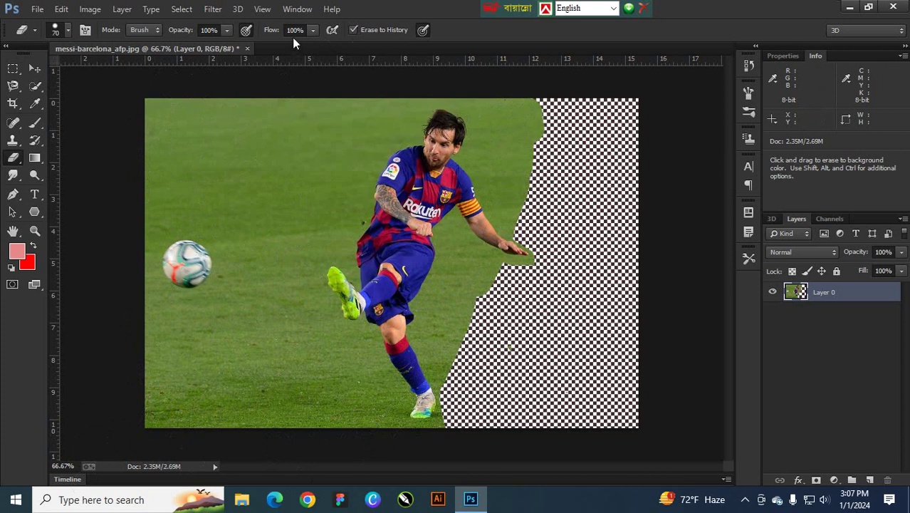
# - Set the eraser flow to 29%, disable Erase to History, and erase a patch of grass beside the player's head and tattooed arm
pyautogui.click(312, 30)
pyautogui.moveTo(304, 43); pyautogui.dragTo(264, 45)
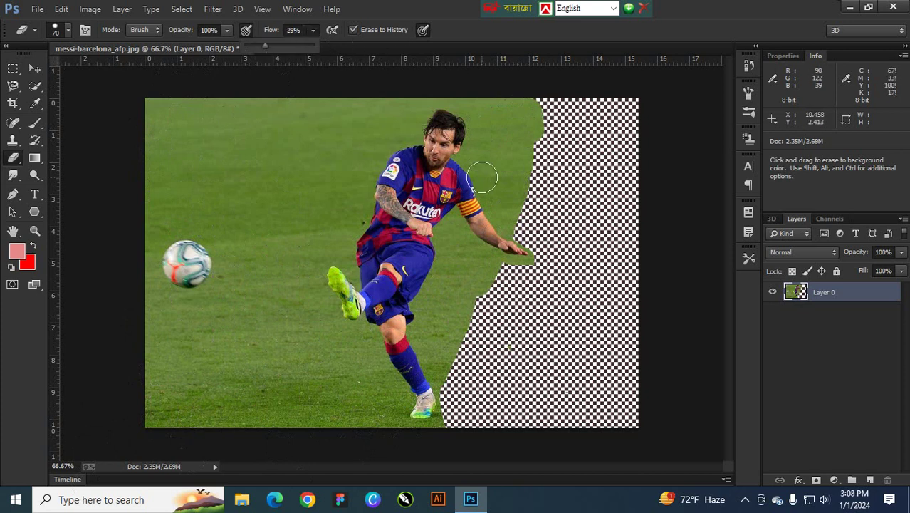
pyautogui.click(354, 30)
pyautogui.moveTo(320, 206)
pyautogui.mouseDown()
pyautogui.moveTo(332, 167)
pyautogui.moveTo(320, 213)
pyautogui.moveTo(281, 181)
pyautogui.moveTo(310, 143)
pyautogui.moveTo(316, 153)
pyautogui.mouseUp()
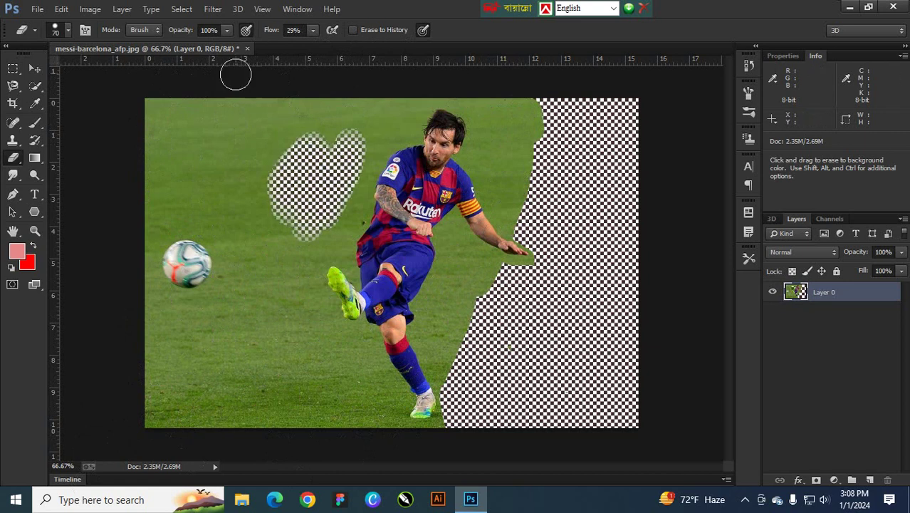
# - Set the eraser opacity to 31% and partially erase the grass above the ball and beside the player's striped sleeve
pyautogui.click(227, 30)
pyautogui.moveTo(215, 46); pyautogui.dragTo(180, 46)
pyautogui.moveTo(252, 103)
pyautogui.mouseDown()
pyautogui.moveTo(221, 224)
pyautogui.moveTo(274, 158)
pyautogui.moveTo(232, 186)
pyautogui.mouseUp()
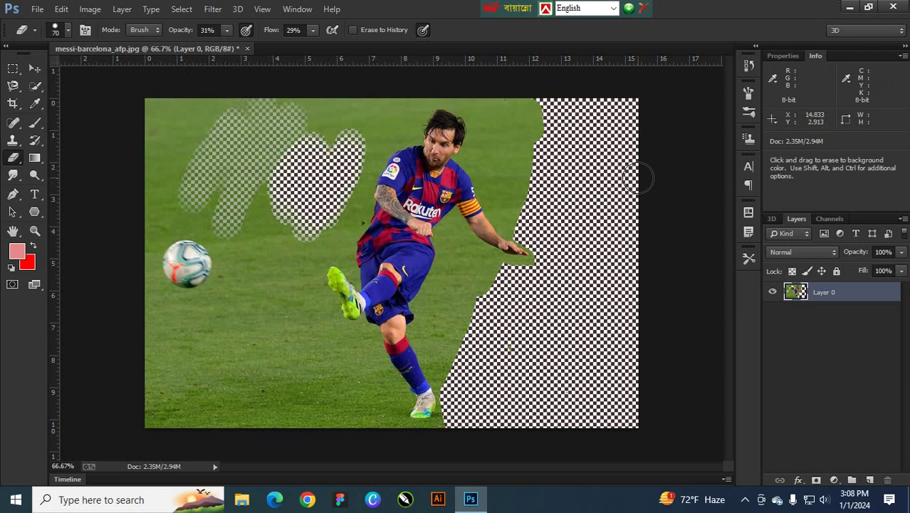
pyautogui.moveTo(521, 181)
pyautogui.mouseDown()
pyautogui.moveTo(527, 122)
pyautogui.moveTo(517, 159)
pyautogui.moveTo(498, 126)
pyautogui.moveTo(497, 171)
pyautogui.moveTo(491, 153)
pyautogui.moveTo(505, 157)
pyautogui.moveTo(517, 135)
pyautogui.mouseUp()
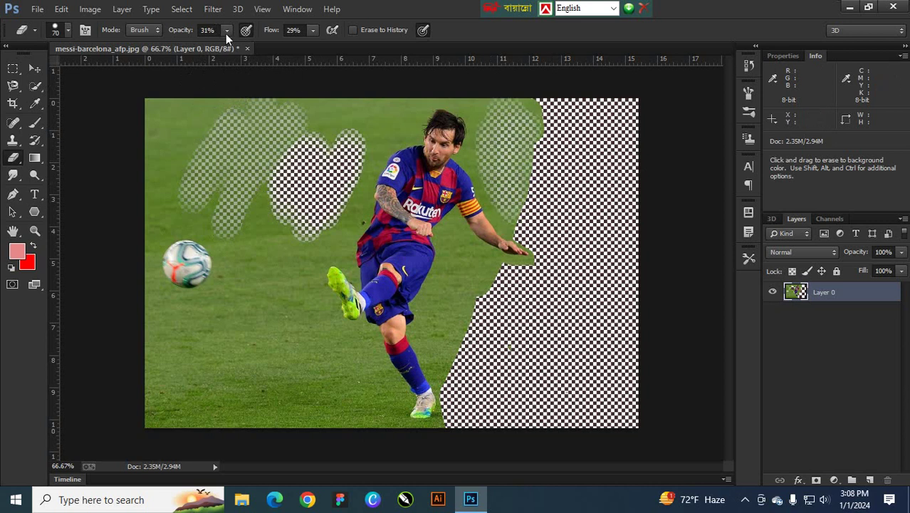
# - Set the eraser opacity and flow to 100% and erase the upper part of the photo, including the player's upper body
pyautogui.click(227, 33)
pyautogui.moveTo(223, 44); pyautogui.dragTo(274, 44)
pyautogui.click(311, 32)
pyautogui.moveTo(484, 93)
pyautogui.mouseDown()
pyautogui.moveTo(518, 132)
pyautogui.moveTo(514, 177)
pyautogui.moveTo(497, 172)
pyautogui.moveTo(495, 148)
pyautogui.moveTo(500, 173)
pyautogui.moveTo(539, 223)
pyautogui.moveTo(507, 222)
pyautogui.moveTo(538, 222)
pyautogui.moveTo(557, 265)
pyautogui.moveTo(527, 278)
pyautogui.moveTo(510, 304)
pyautogui.moveTo(490, 267)
pyautogui.moveTo(439, 348)
pyautogui.moveTo(437, 282)
pyautogui.moveTo(396, 258)
pyautogui.moveTo(498, 85)
pyautogui.moveTo(219, 275)
pyautogui.moveTo(233, 279)
pyautogui.moveTo(384, 88)
pyautogui.moveTo(354, 76)
pyautogui.moveTo(254, 99)
pyautogui.moveTo(95, 200)
pyautogui.moveTo(241, 83)
pyautogui.moveTo(200, 79)
pyautogui.moveTo(162, 95)
pyautogui.moveTo(108, 156)
pyautogui.moveTo(423, 133)
pyautogui.moveTo(440, 85)
pyautogui.moveTo(340, 171)
pyautogui.moveTo(385, 125)
pyautogui.moveTo(315, 152)
pyautogui.mouseUp()
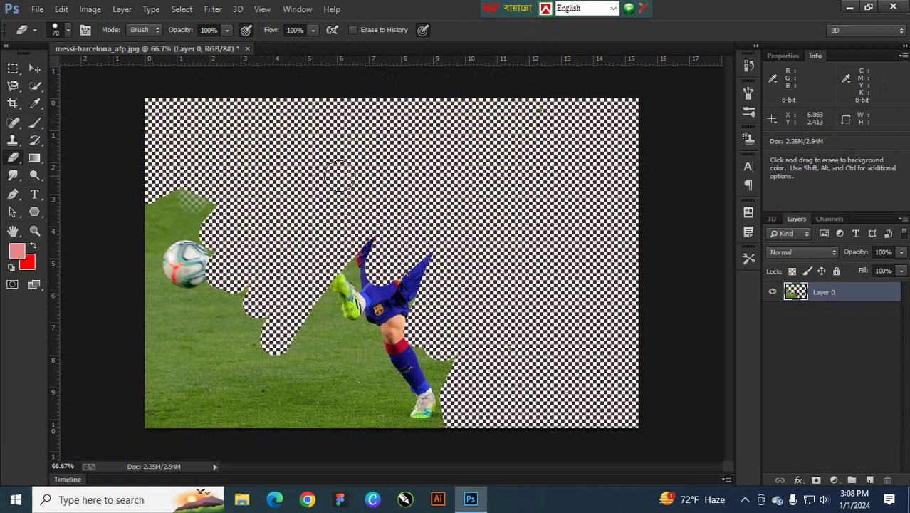
# - Create a new white A4 document at 300 pixels/inch and try an eraser stroke on its locked background
pyautogui.click(37, 10)
pyautogui.click(50, 24)
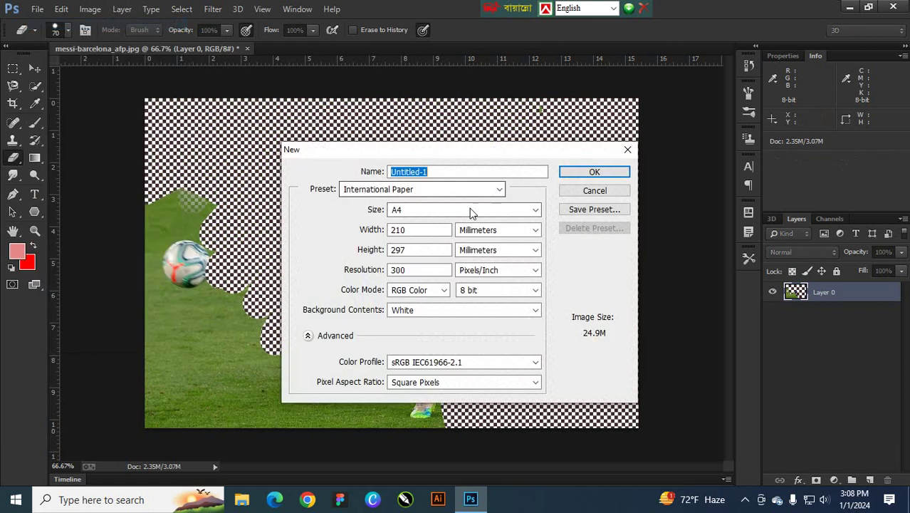
pyautogui.click(594, 171)
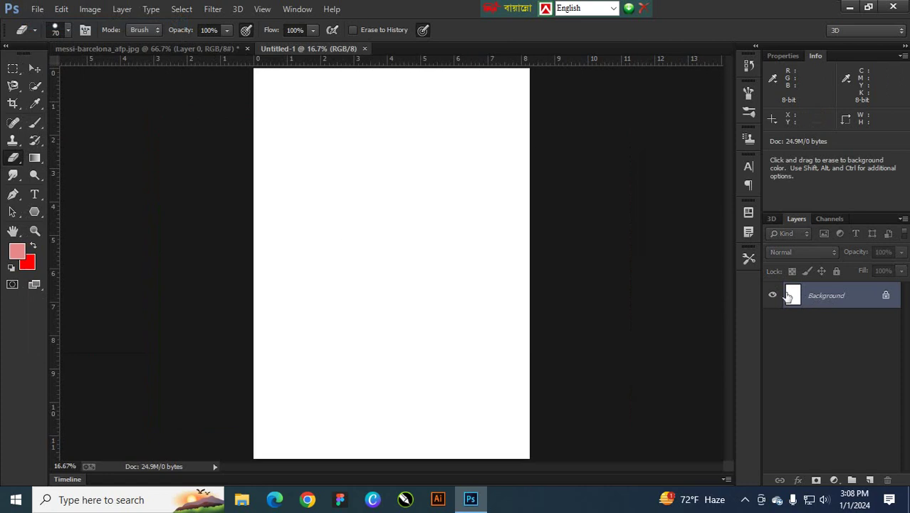
pyautogui.moveTo(324, 146)
pyautogui.mouseDown()
pyautogui.moveTo(309, 320)
pyautogui.moveTo(387, 285)
pyautogui.mouseUp()
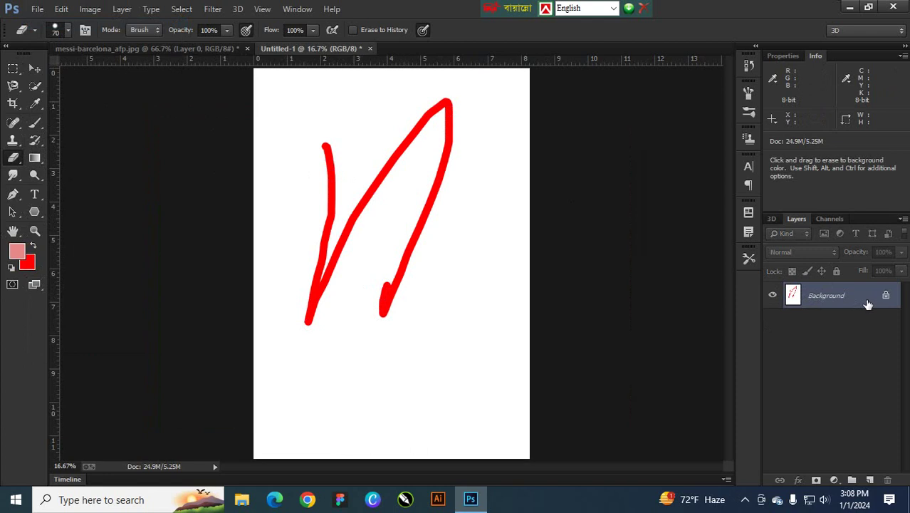
pyautogui.hotkey('ctrl', 'z')
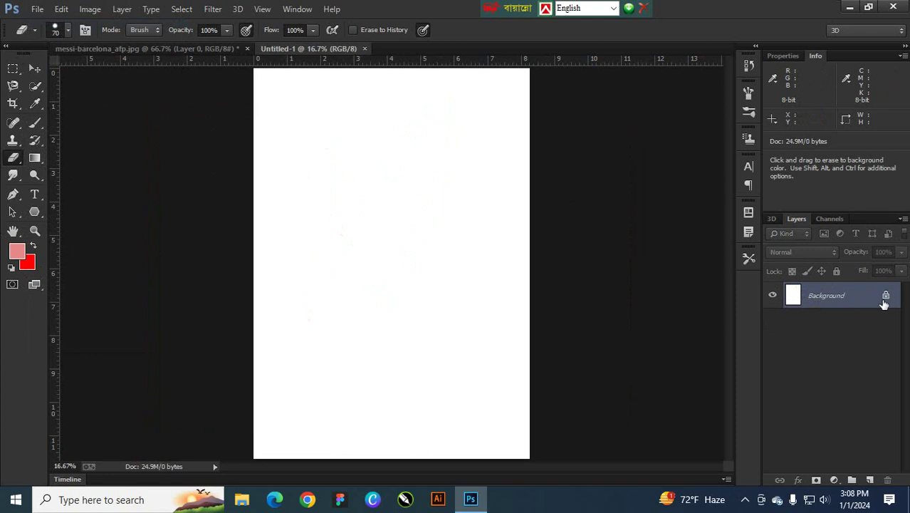
# - Convert the white Background into a regular layer and try erasing a diagonal patch near the middle of the page
pyautogui.doubleClick(858, 300)
pyautogui.click(621, 179)
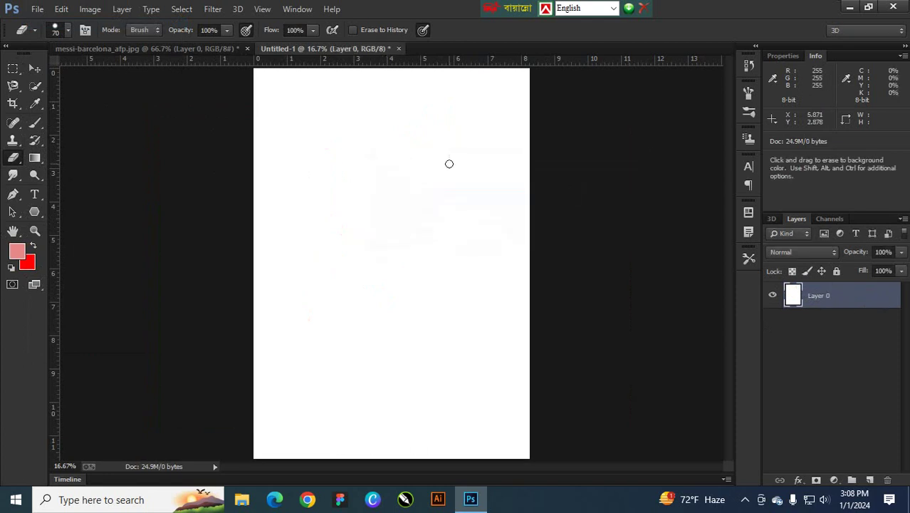
pyautogui.moveTo(448, 165)
pyautogui.mouseDown()
pyautogui.moveTo(420, 278)
pyautogui.moveTo(478, 159)
pyautogui.moveTo(444, 247)
pyautogui.mouseUp()
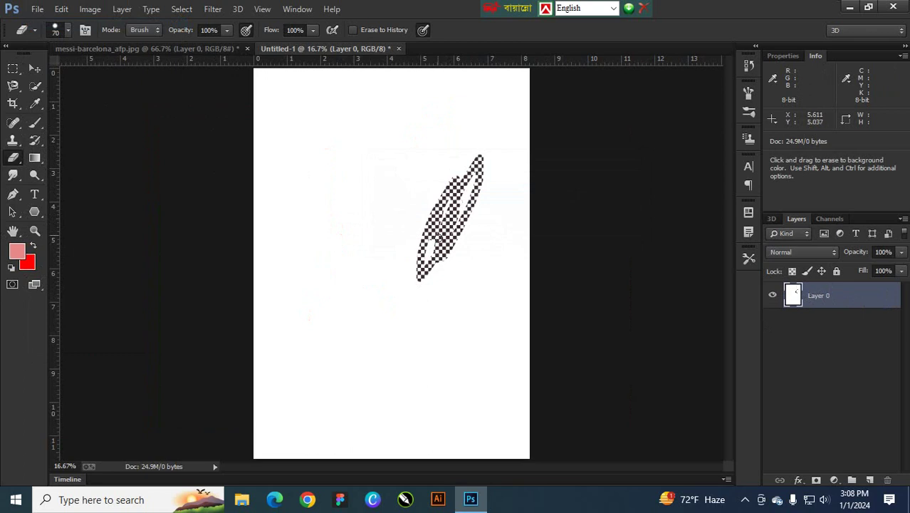
pyautogui.press('ctrl')
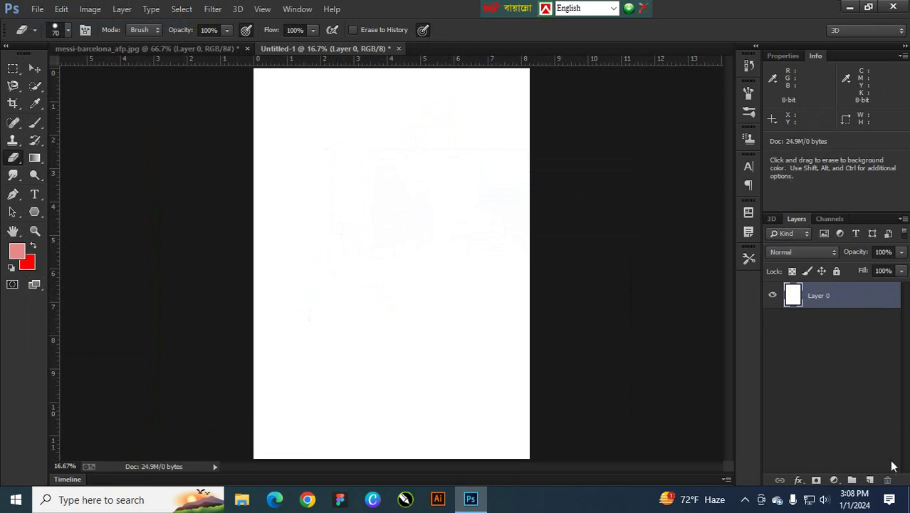
# - Add a new layer and paint a wavy pink line across the page with the Brush Tool
pyautogui.click(867, 480)
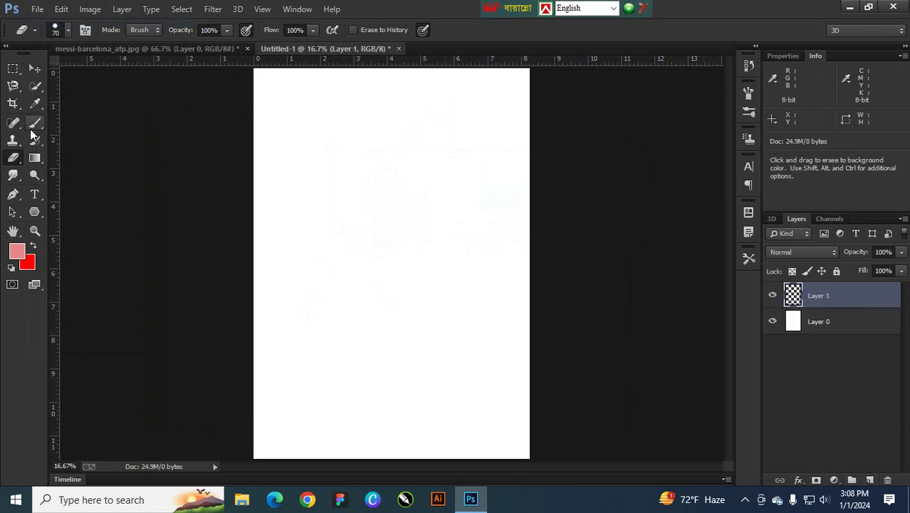
pyautogui.click(32, 126)
pyautogui.moveTo(284, 197)
pyautogui.mouseDown()
pyautogui.moveTo(309, 243)
pyautogui.moveTo(342, 219)
pyautogui.moveTo(513, 219)
pyautogui.mouseUp()
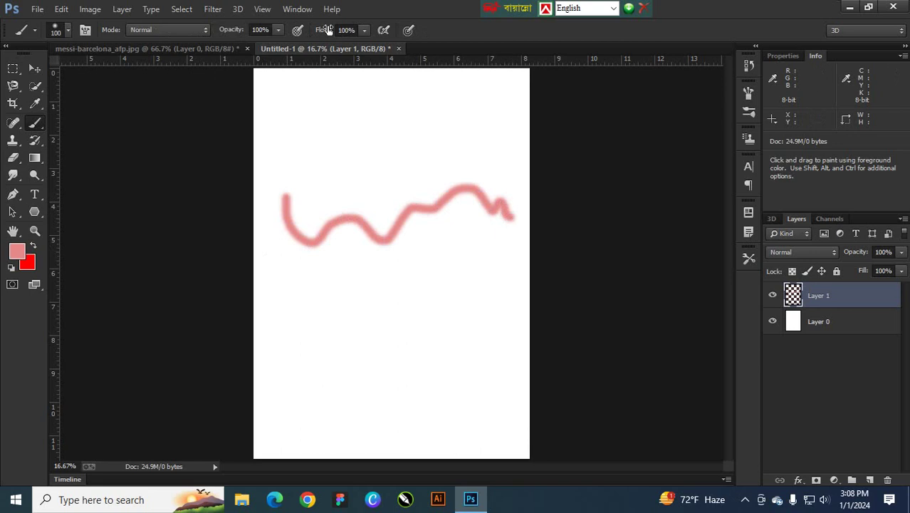
# - Set the foreground color to bright red and paint a long winding line over the page
pyautogui.click(17, 250)
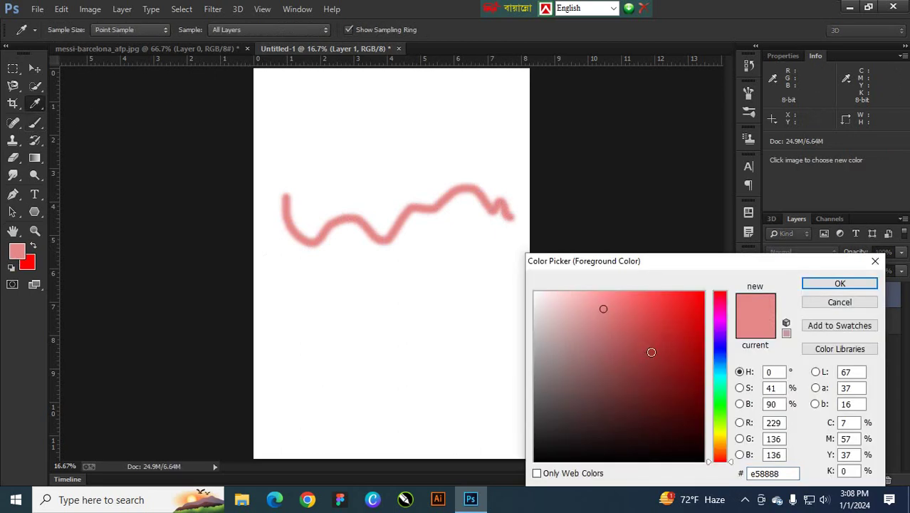
pyautogui.moveTo(651, 352); pyautogui.dragTo(741, 303)
pyautogui.press('Return')
pyautogui.moveTo(411, 299)
pyautogui.mouseDown()
pyautogui.moveTo(408, 367)
pyautogui.moveTo(426, 268)
pyautogui.moveTo(460, 233)
pyautogui.moveTo(415, 114)
pyautogui.moveTo(354, 250)
pyautogui.moveTo(294, 294)
pyautogui.mouseUp()
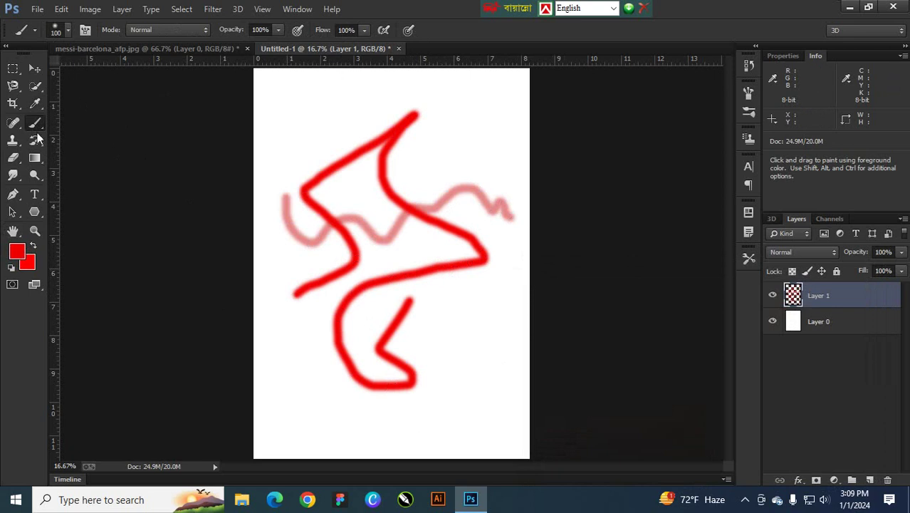
# - Erase the middle section of the red line on Layer 1 with a hard-edged Eraser at 175 px
pyautogui.rightClick(12, 159)
pyautogui.click(43, 157)
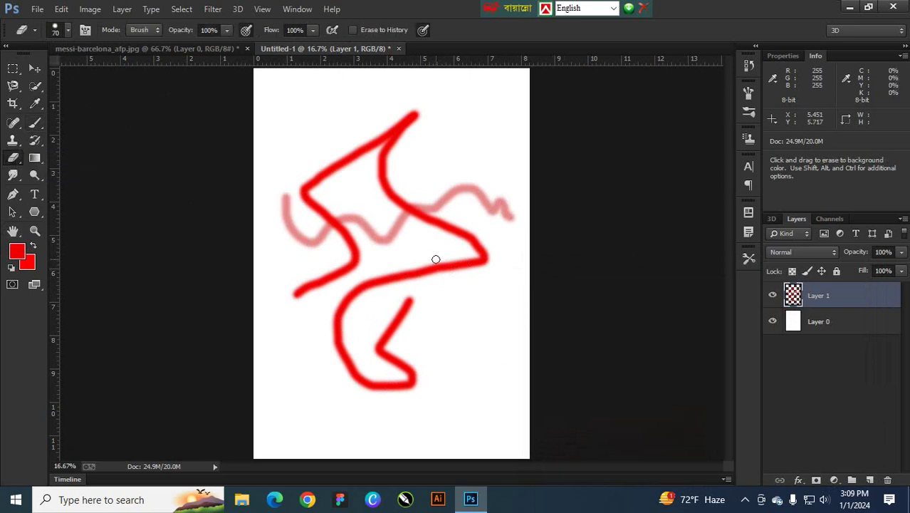
pyautogui.moveTo(442, 265)
pyautogui.mouseDown()
pyautogui.moveTo(398, 273)
pyautogui.moveTo(340, 305)
pyautogui.mouseUp()
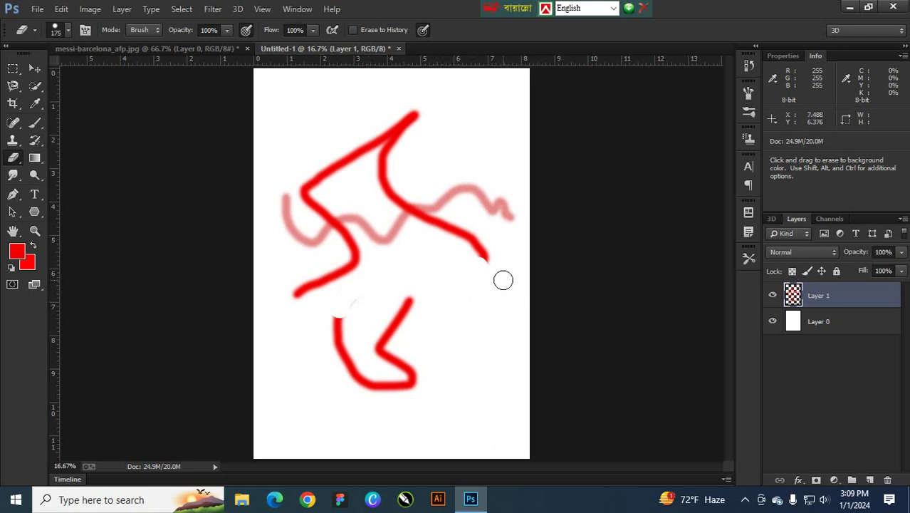
pyautogui.hotkey('ctrl', '+')
pyautogui.hotkey('ctrl', '+')
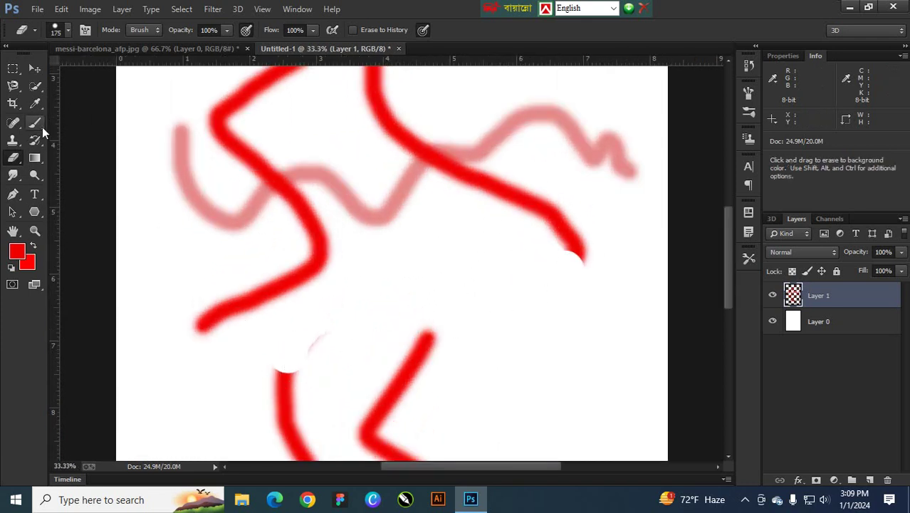
pyautogui.click(287, 352)
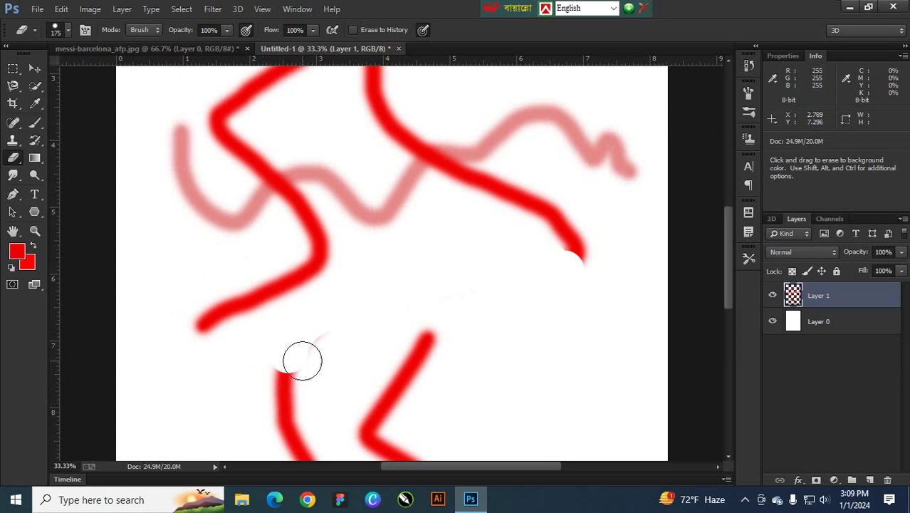
pyautogui.moveTo(302, 361)
pyautogui.mouseDown()
pyautogui.moveTo(260, 352)
pyautogui.moveTo(314, 367)
pyautogui.moveTo(247, 361)
pyautogui.moveTo(317, 373)
pyautogui.moveTo(283, 356)
pyautogui.moveTo(371, 376)
pyautogui.mouseUp()
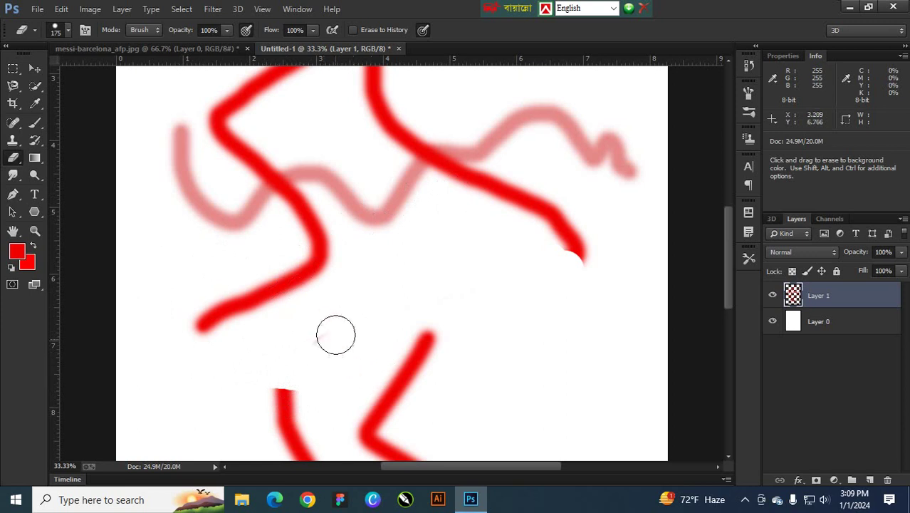
# - Set the eraser hardness to 0% and erase the cut ends of the red line beside the gap for soft edges
pyautogui.rightClick(314, 296)
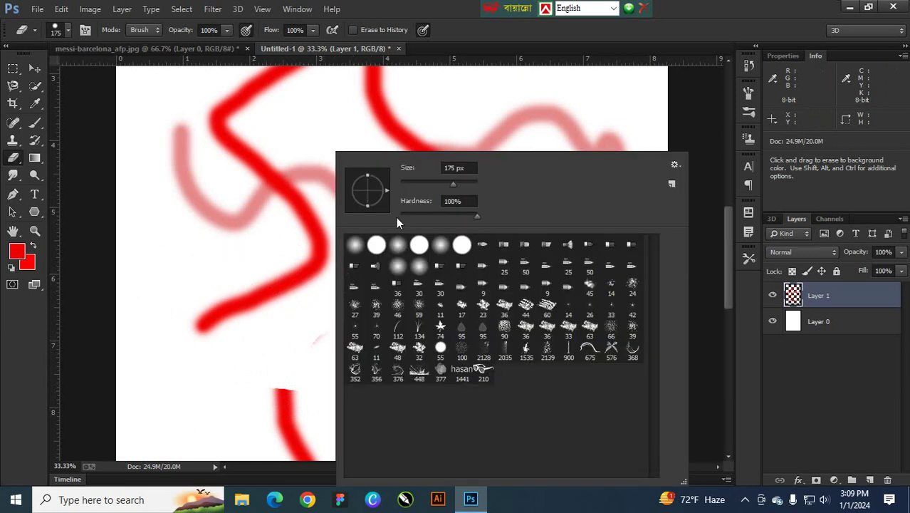
pyautogui.moveTo(478, 216); pyautogui.dragTo(388, 228)
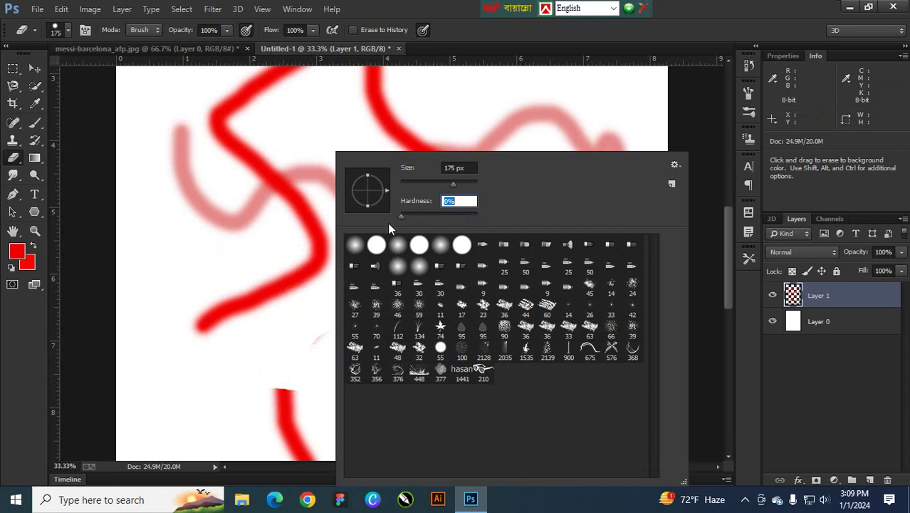
pyautogui.press('Return')
pyautogui.moveTo(252, 371)
pyautogui.mouseDown()
pyautogui.moveTo(297, 378)
pyautogui.moveTo(272, 393)
pyautogui.mouseUp()
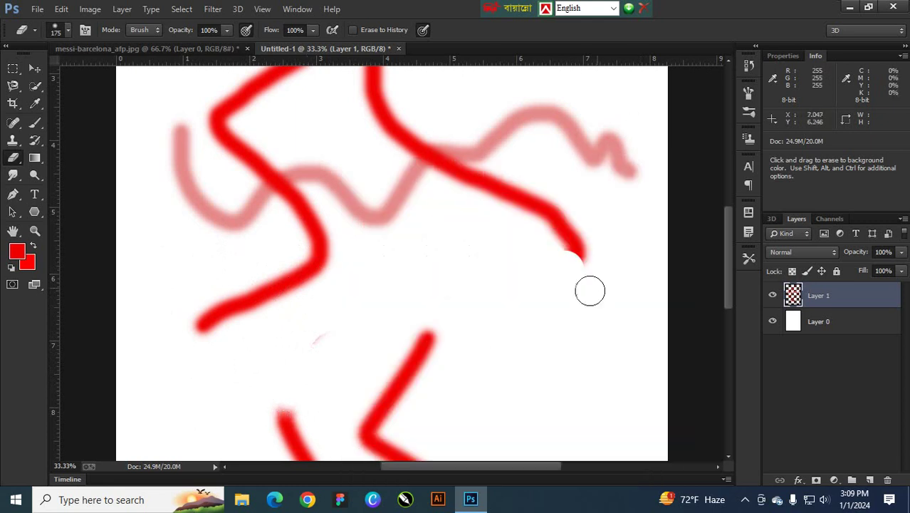
pyautogui.moveTo(596, 266)
pyautogui.mouseDown()
pyautogui.moveTo(550, 252)
pyautogui.moveTo(598, 246)
pyautogui.moveTo(556, 247)
pyautogui.moveTo(585, 220)
pyautogui.moveTo(571, 231)
pyautogui.moveTo(576, 211)
pyautogui.moveTo(545, 234)
pyautogui.moveTo(563, 197)
pyautogui.mouseUp()
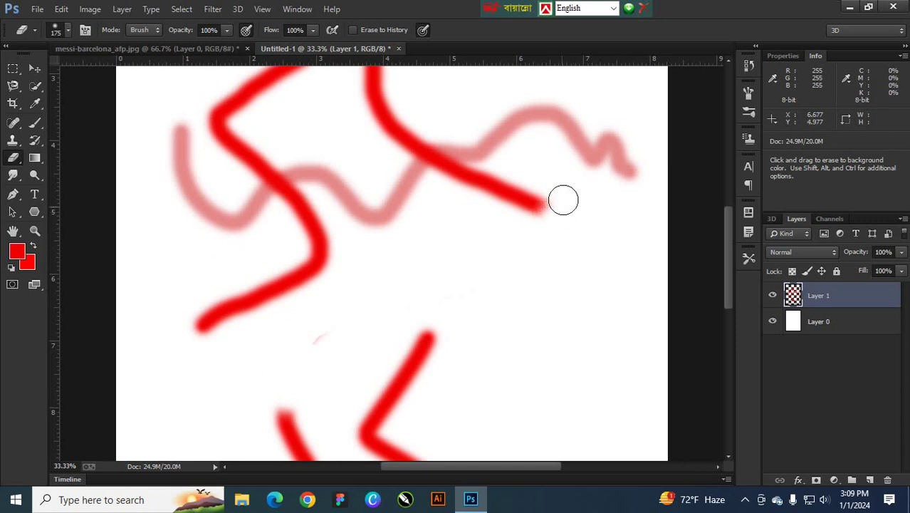
# - Make the eraser hard-edged again and erase a wide area of the red and pink lines across the page's middle
pyautogui.rightClick(535, 267)
pyautogui.moveTo(606, 216)
pyautogui.mouseDown()
pyautogui.moveTo(752, 204)
pyautogui.moveTo(535, 210)
pyautogui.moveTo(525, 223)
pyautogui.moveTo(539, 188)
pyautogui.moveTo(479, 308)
pyautogui.moveTo(476, 247)
pyautogui.moveTo(443, 218)
pyautogui.moveTo(524, 208)
pyautogui.moveTo(378, 289)
pyautogui.moveTo(433, 279)
pyautogui.moveTo(458, 185)
pyautogui.moveTo(518, 183)
pyautogui.moveTo(569, 127)
pyautogui.moveTo(636, 192)
pyautogui.moveTo(616, 207)
pyautogui.moveTo(465, 158)
pyautogui.moveTo(312, 178)
pyautogui.mouseUp()
pyautogui.press('Return')
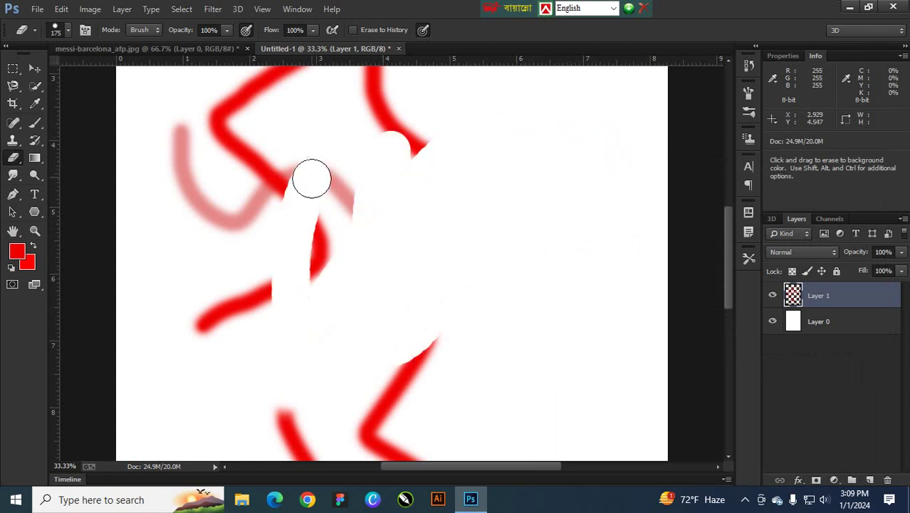
# - Bring up the partly erased messi-barcelona_afp.jpg and close it without saving the changes
pyautogui.click(37, 8)
pyautogui.click(44, 36)
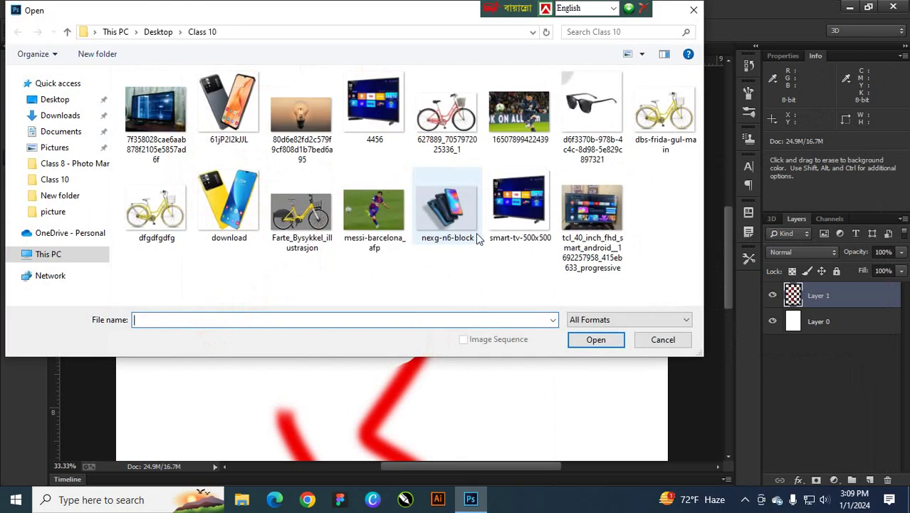
pyautogui.click(375, 214)
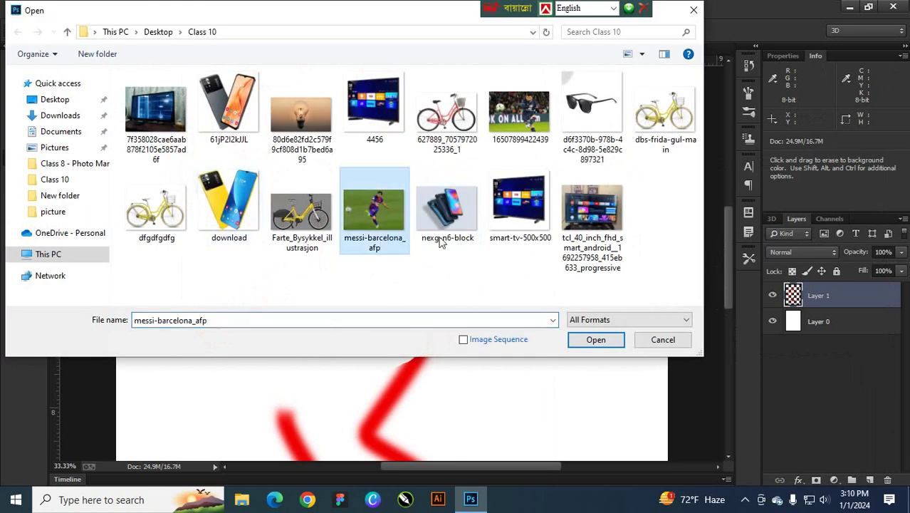
pyautogui.click(595, 339)
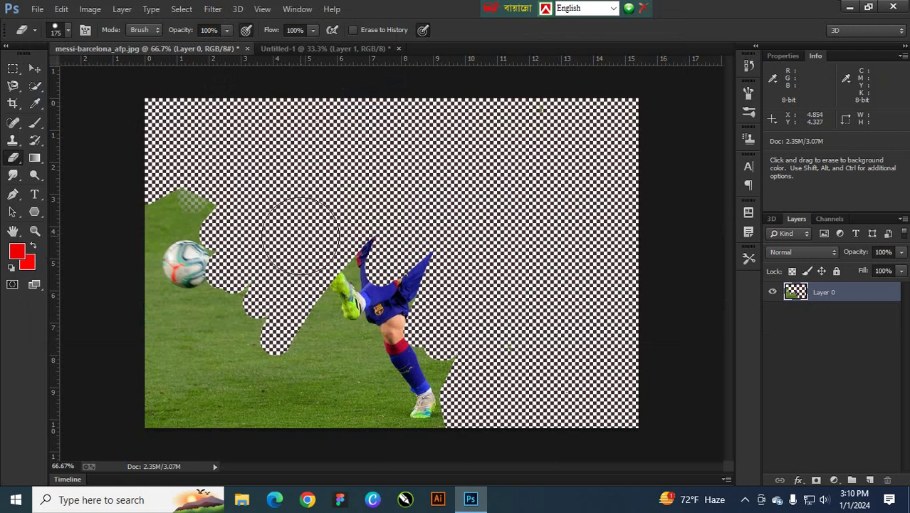
pyautogui.click(247, 49)
pyautogui.click(464, 197)
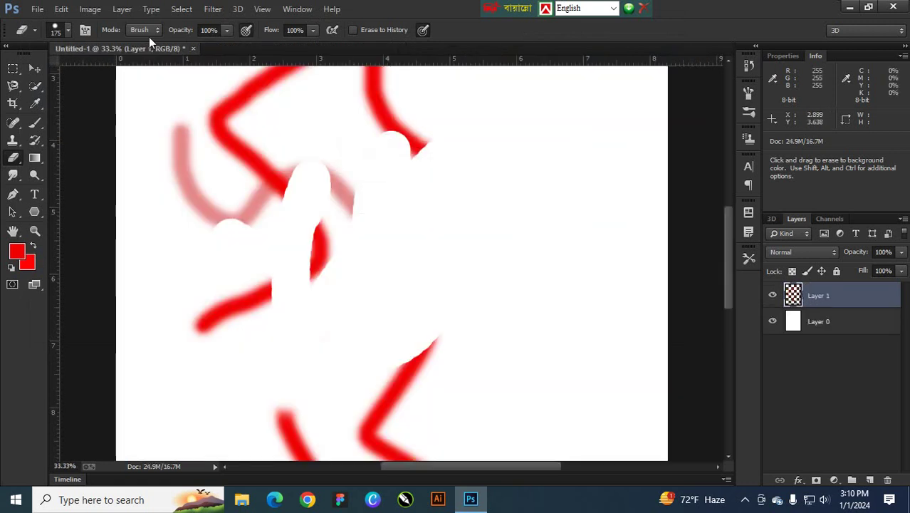
# - Reopen the original messi-barcelona_afp image from the Class 10 folder
pyautogui.click(37, 9)
pyautogui.click(57, 37)
pyautogui.click(373, 213)
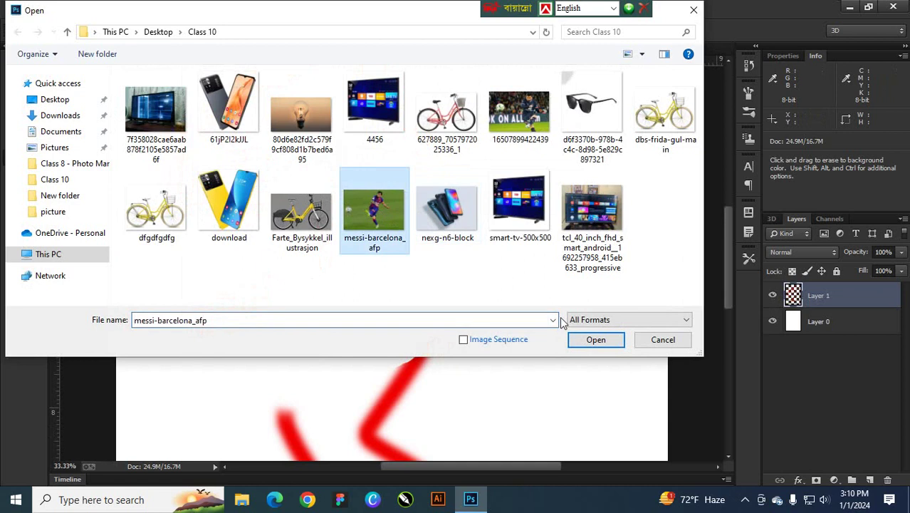
pyautogui.click(595, 339)
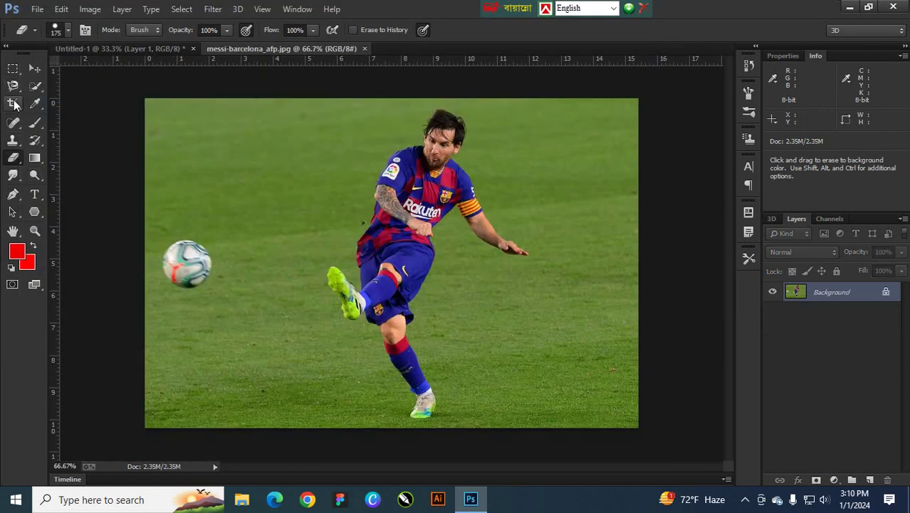
# - Trace around the football player with the Magnetic Lasso Tool and close the outline into a selection
pyautogui.moveTo(12, 85); pyautogui.dragTo(71, 103)
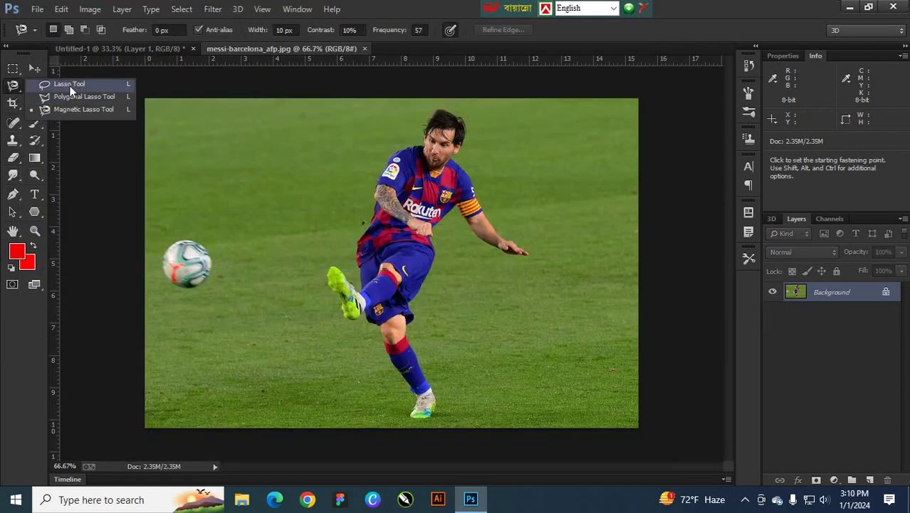
pyautogui.click(69, 110)
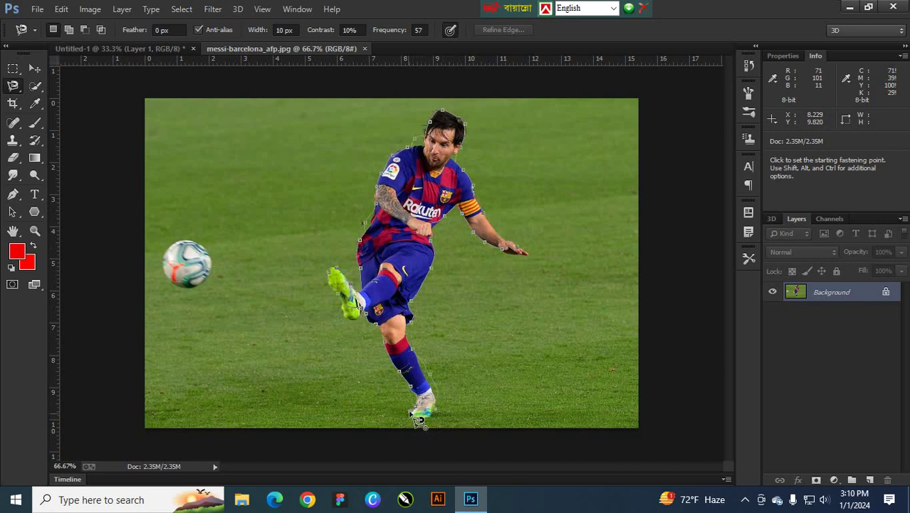
pyautogui.press('Escape')
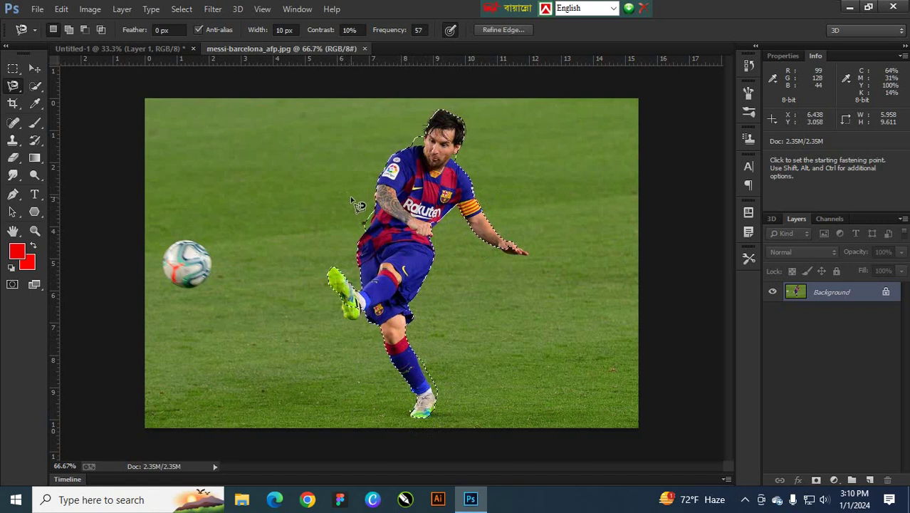
# - Delete the painted Layer 1 in Untitled-1 and paste the copied player cutout as a new layer
pyautogui.click(151, 50)
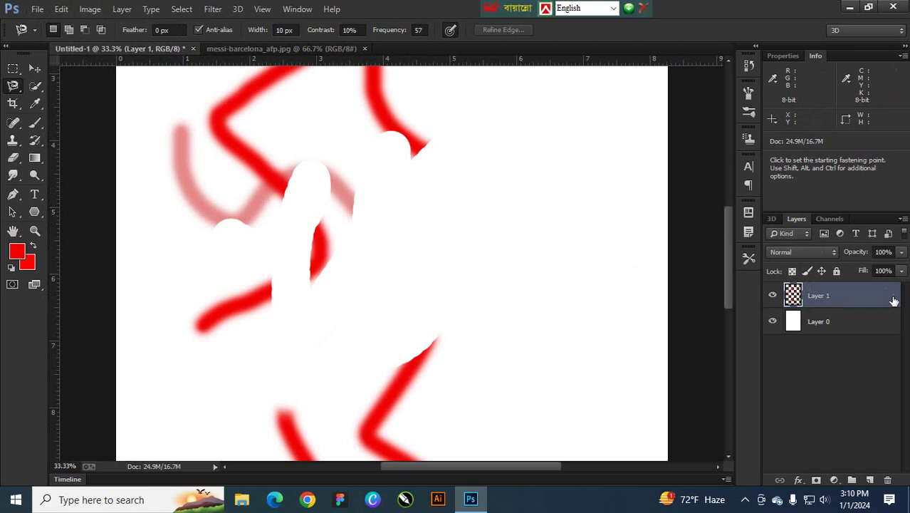
pyautogui.click(887, 480)
pyautogui.click(406, 199)
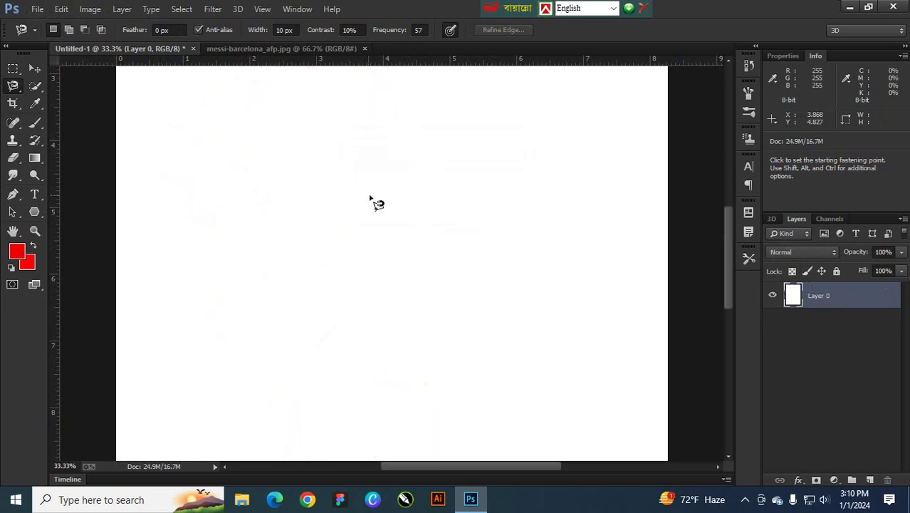
pyautogui.hotkey('ctrl', 'v')
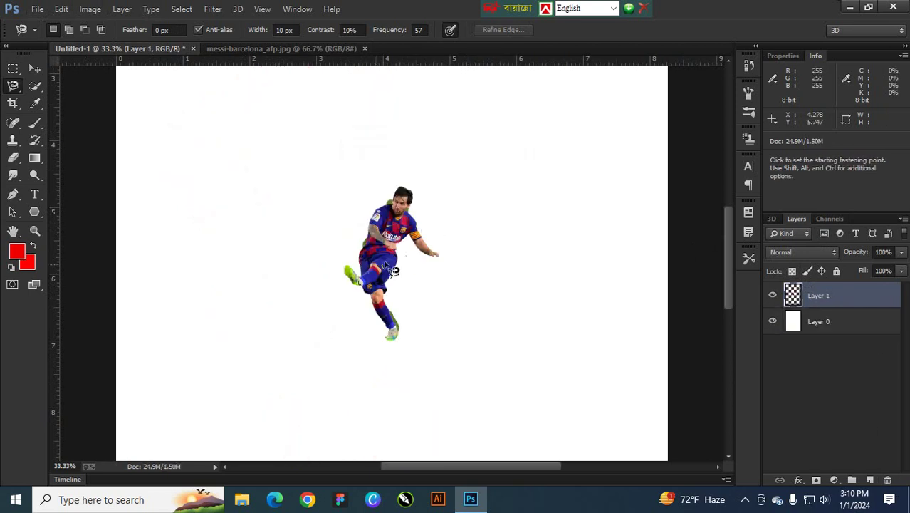
# - Select Layer 0 and fill it with the red foreground color
pyautogui.doubleClick(801, 331)
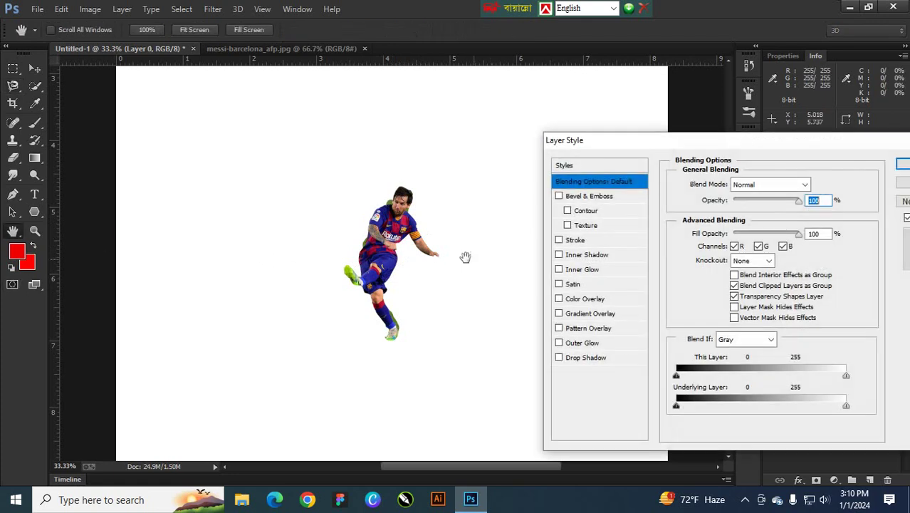
pyautogui.click(902, 166)
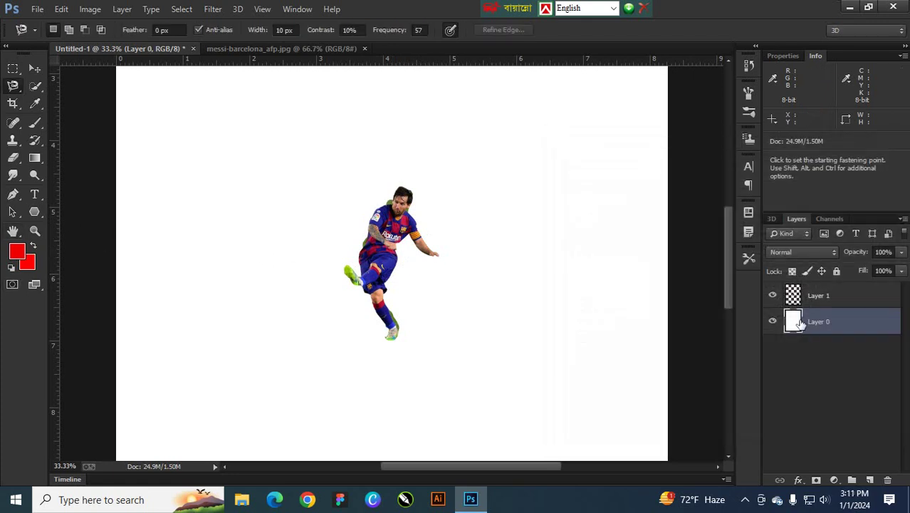
pyautogui.hotkey('alt', 'BackSpace')
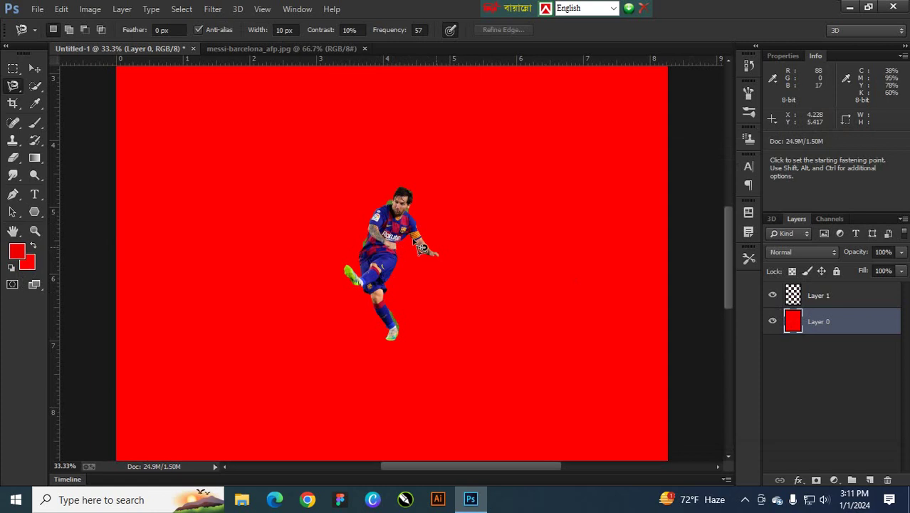
# - Set the foreground color to blue #0044ef and fill Layer 0 with it
pyautogui.click(17, 251)
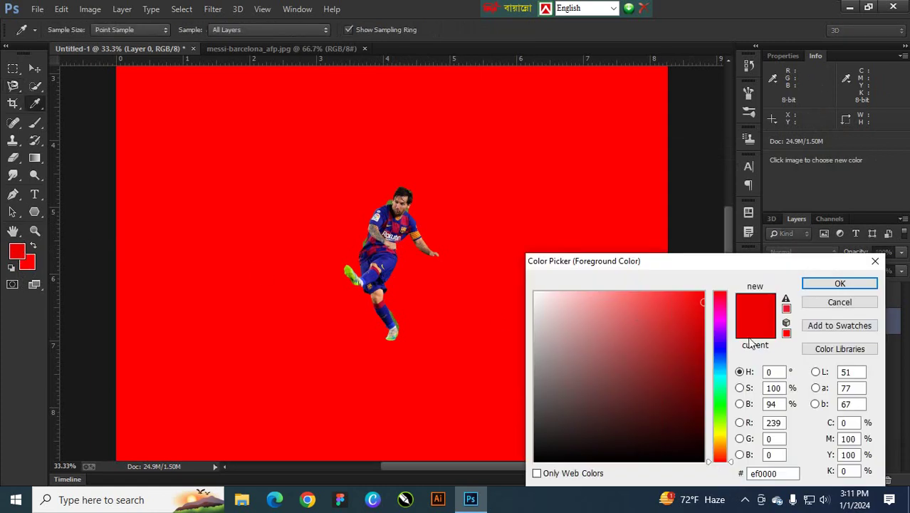
pyautogui.moveTo(724, 368); pyautogui.dragTo(721, 356)
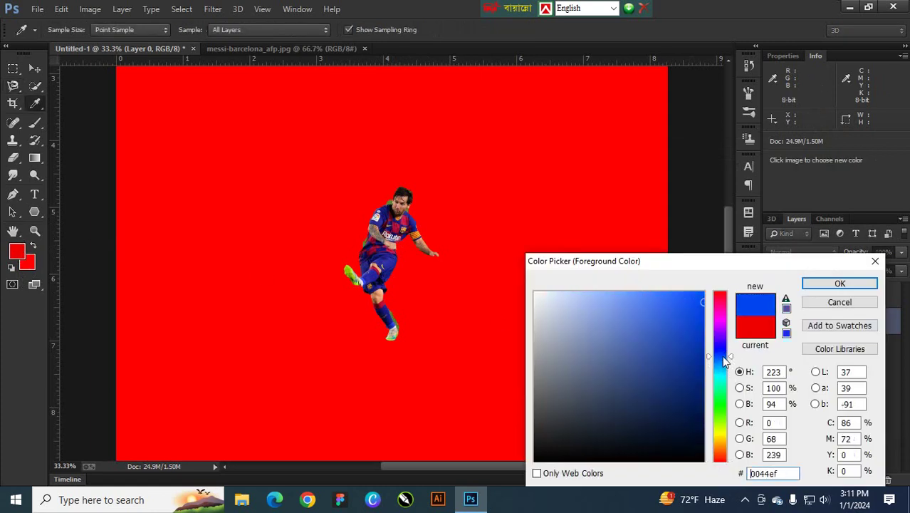
pyautogui.click(832, 284)
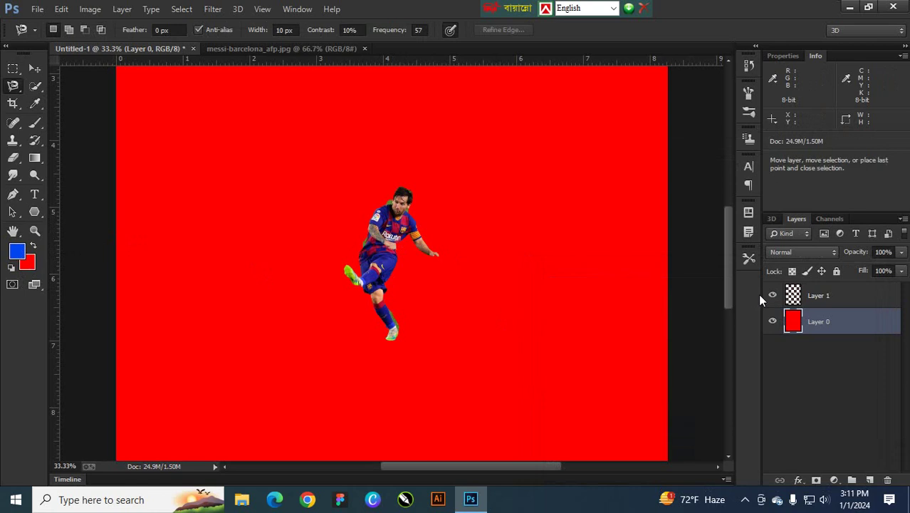
pyautogui.hotkey('alt', 'BackSpace')
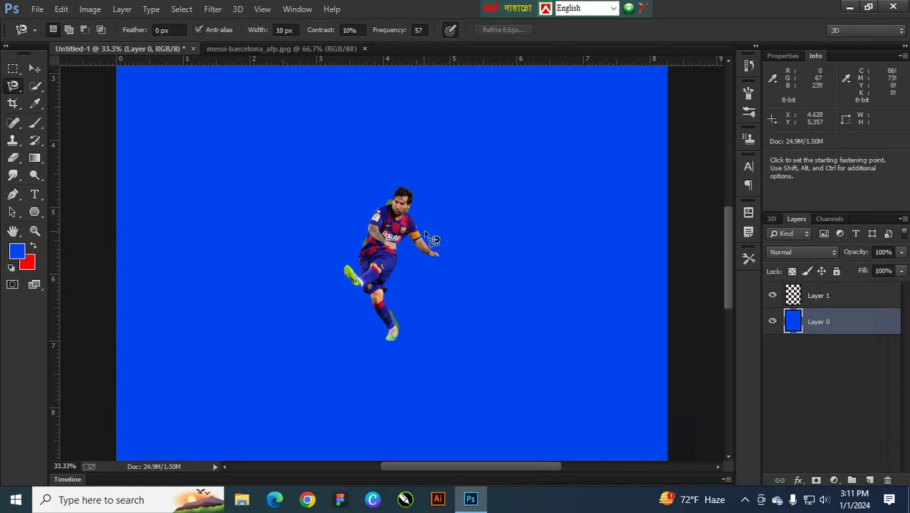
# - Enlarge the player cutout on Layer 1 to about 233% with Free Transform and apply it
pyautogui.hotkey('ctrl', 't')
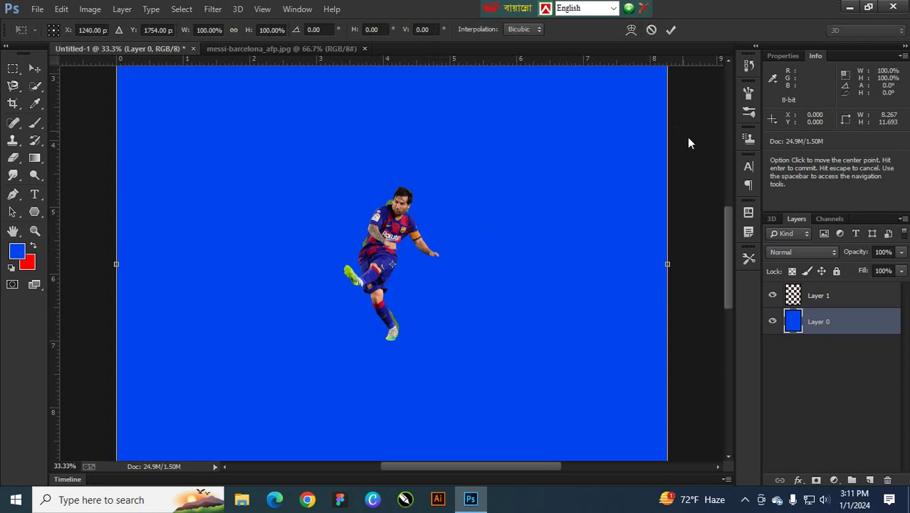
pyautogui.click(671, 30)
pyautogui.click(844, 305)
pyautogui.hotkey('ctrl', 't')
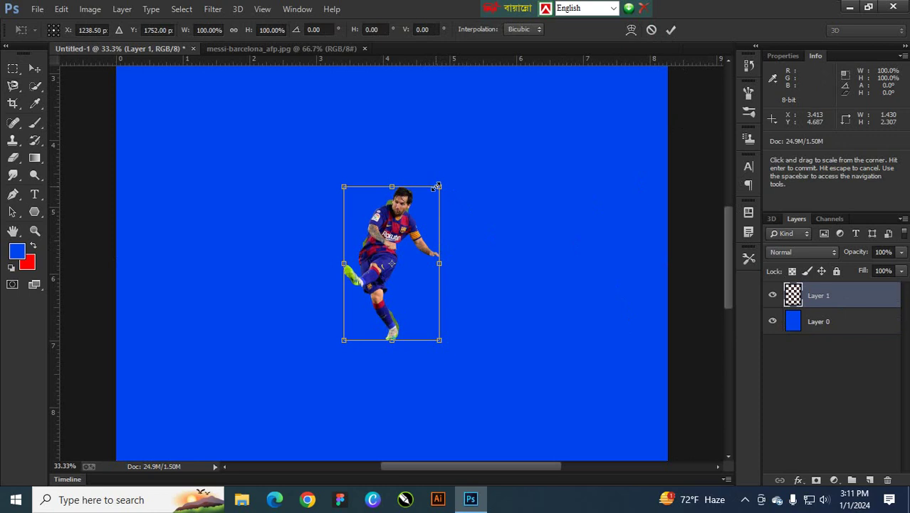
pyautogui.moveTo(436, 186); pyautogui.dragTo(503, 84)
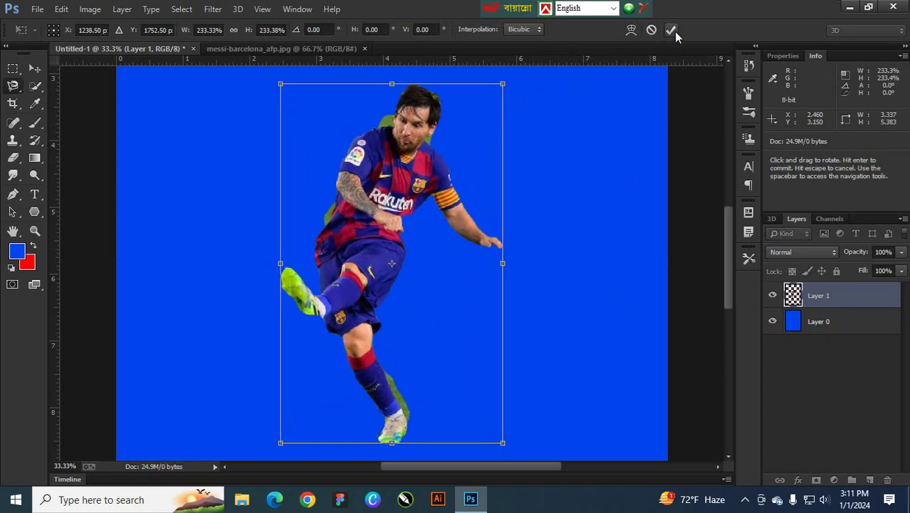
pyautogui.click(672, 30)
# - Draw a narrow Magnetic Lasso selection, about 4.2 by 5.3 inches, from the player's chest to the page's upper-right corner
pyautogui.scroll(-1, 495, 174)
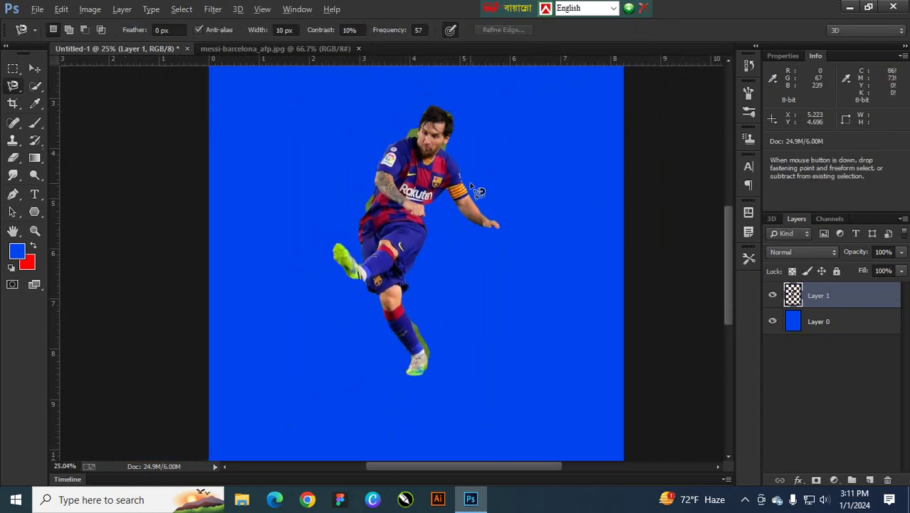
pyautogui.click(403, 220)
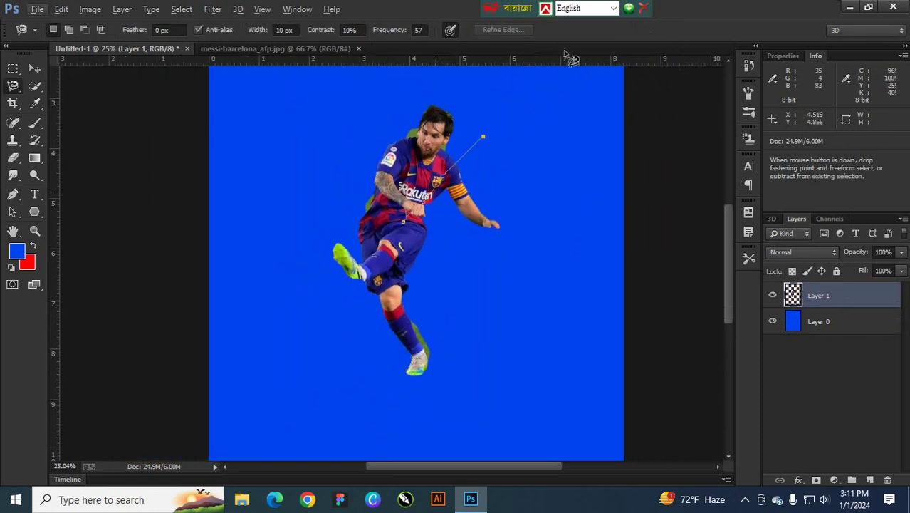
pyautogui.scroll(2, 499, 135)
pyautogui.doubleClick(550, 174)
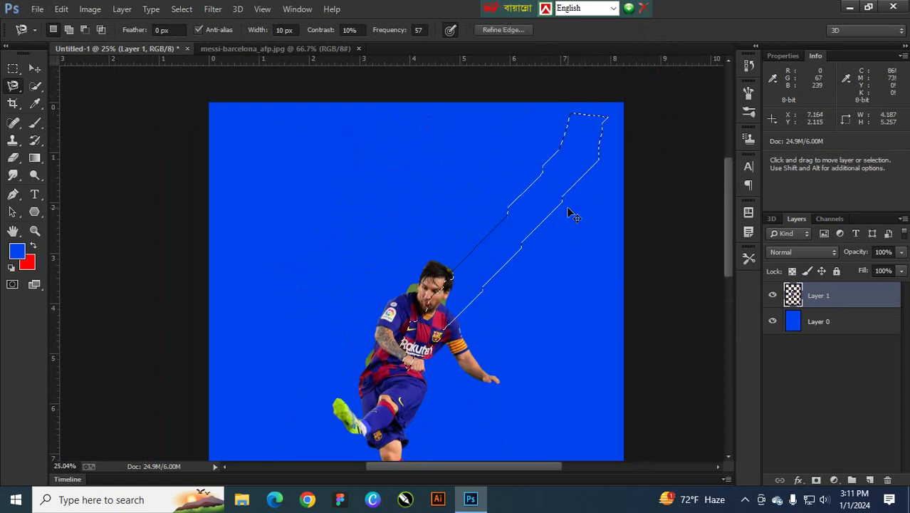
# - Deselect, move the player cutout higher on the page, enlarge it to about 170% with Free Transform, and apply the change
pyautogui.hotkey('ctrl', 'd')
pyautogui.hotkey('ctrl', 't')
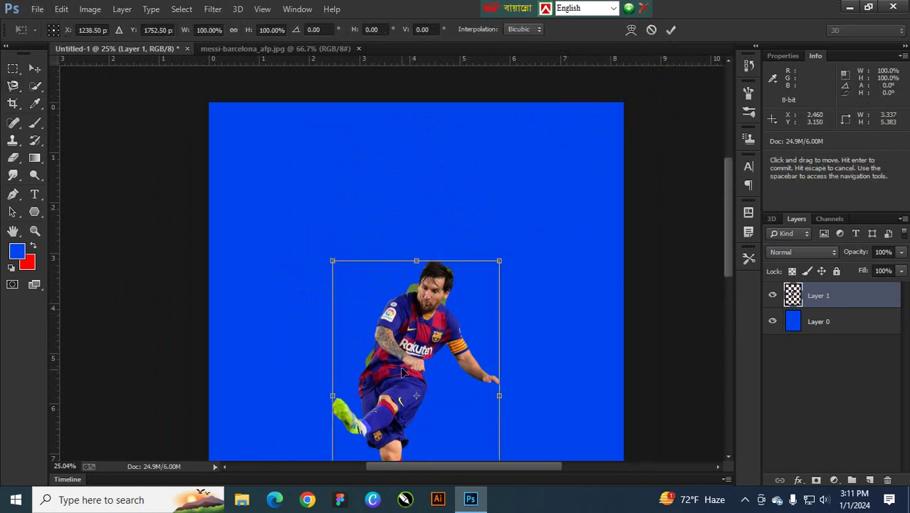
pyautogui.moveTo(403, 372); pyautogui.dragTo(403, 304)
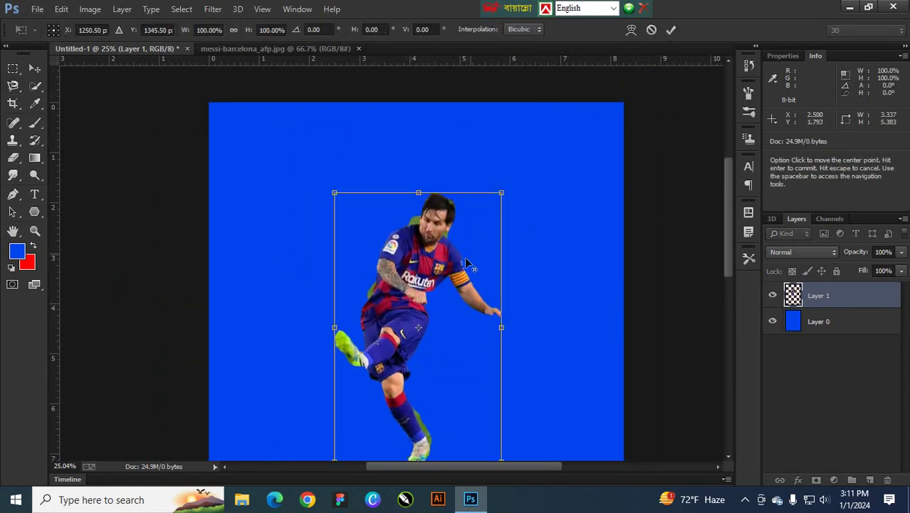
pyautogui.moveTo(501, 200); pyautogui.dragTo(558, 135)
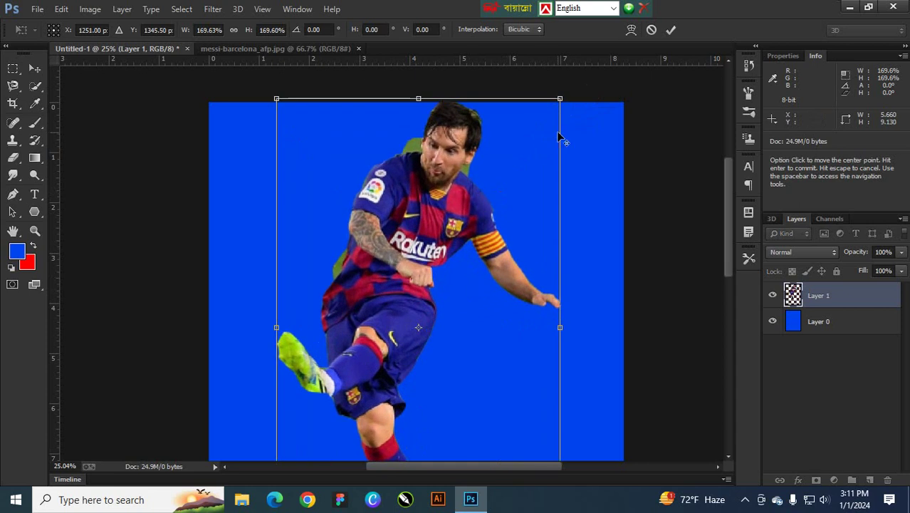
pyautogui.keyDown('alt'); pyautogui.click(424, 226); pyautogui.keyUp('alt')
pyautogui.click(672, 29)
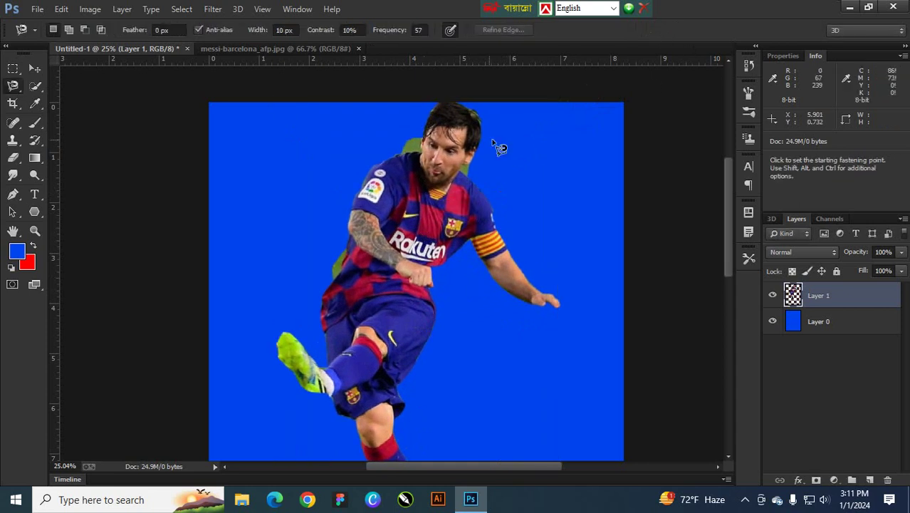
pyautogui.click(419, 272)
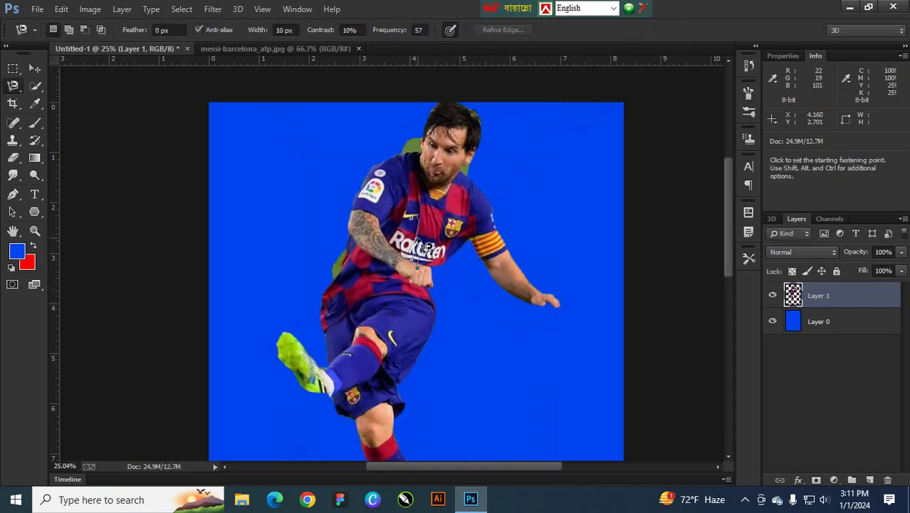
pyautogui.doubleClick(431, 229)
pyautogui.hotkey('ctrl', 'd')
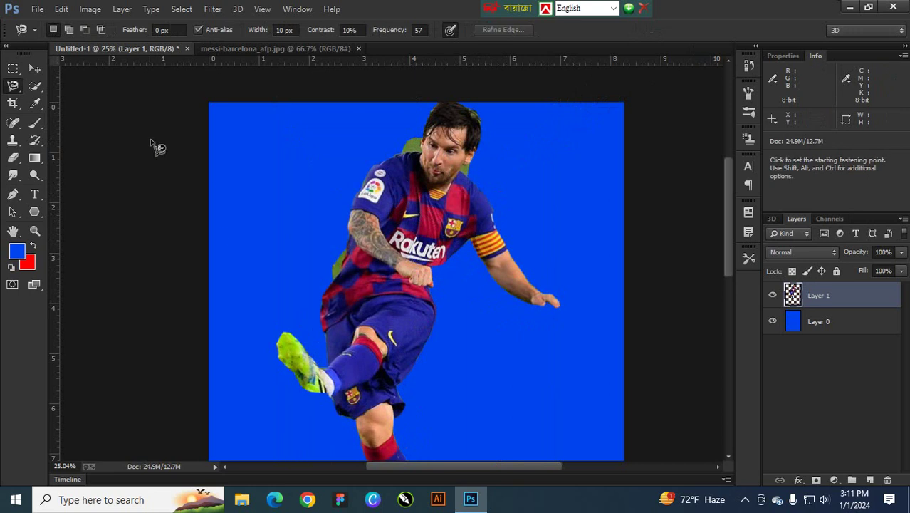
# - Move the player cutout slightly lower with the Move tool, select Layer 0, and turn off the tool's transform controls
pyautogui.click(34, 69)
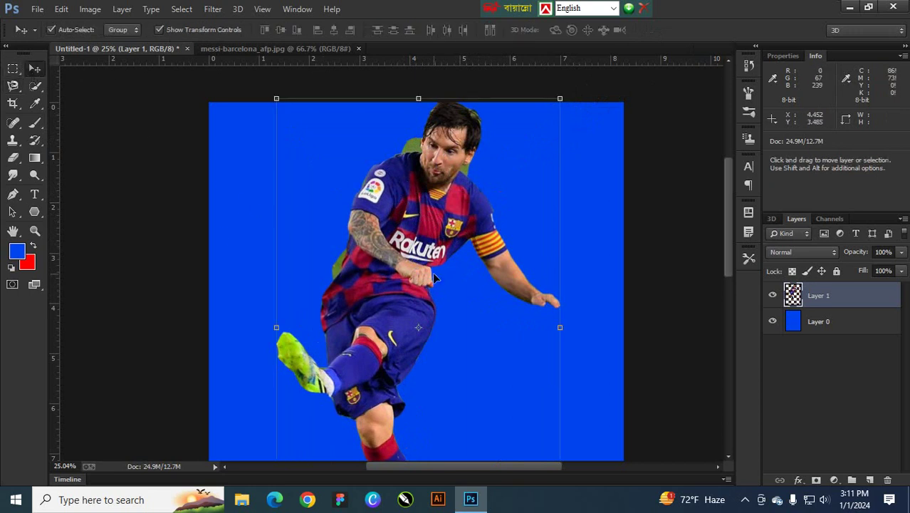
pyautogui.moveTo(432, 272); pyautogui.dragTo(436, 297)
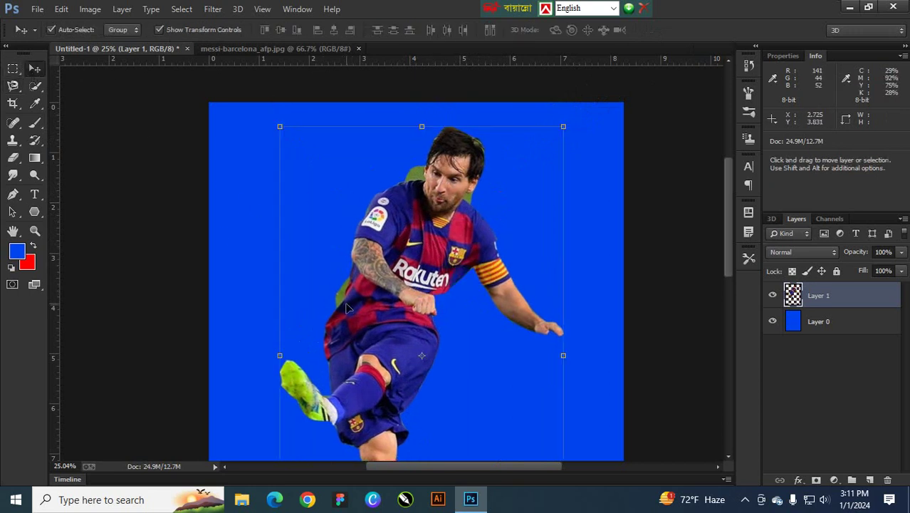
pyautogui.click(600, 194)
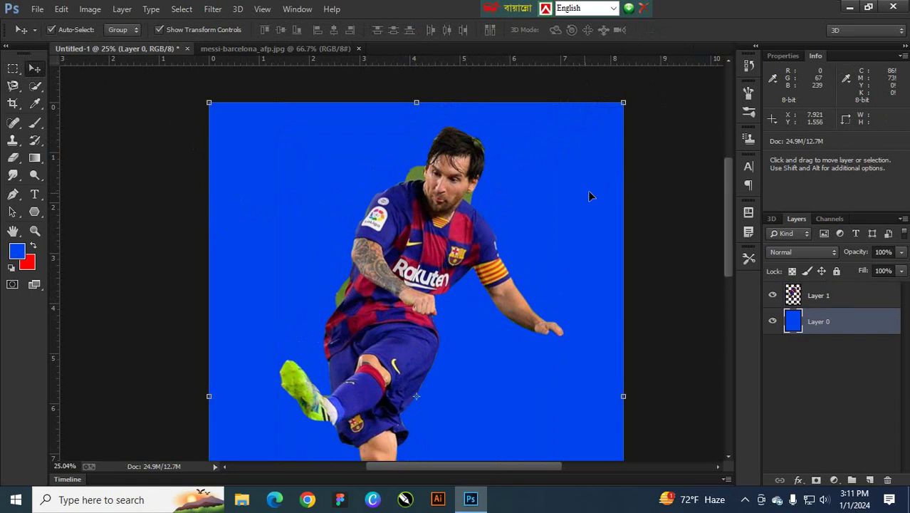
pyautogui.click(673, 224)
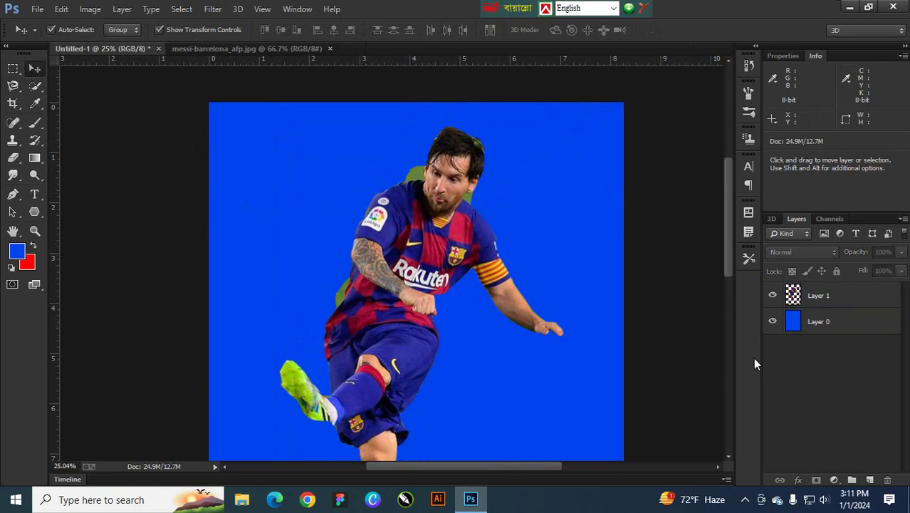
pyautogui.click(818, 330)
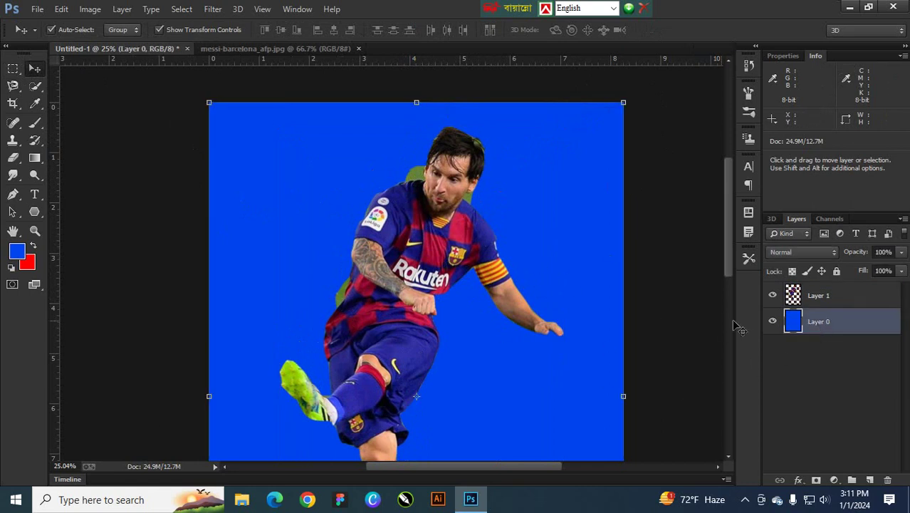
pyautogui.click(160, 30)
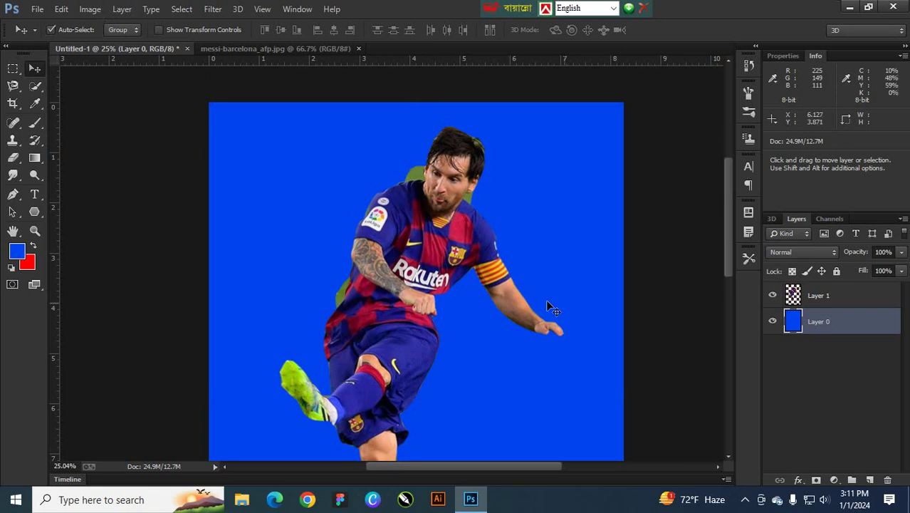
# - Try the 175 px Eraser on Layer 0 around the player's head and tattooed arm, and undo the erasure
pyautogui.click(816, 302)
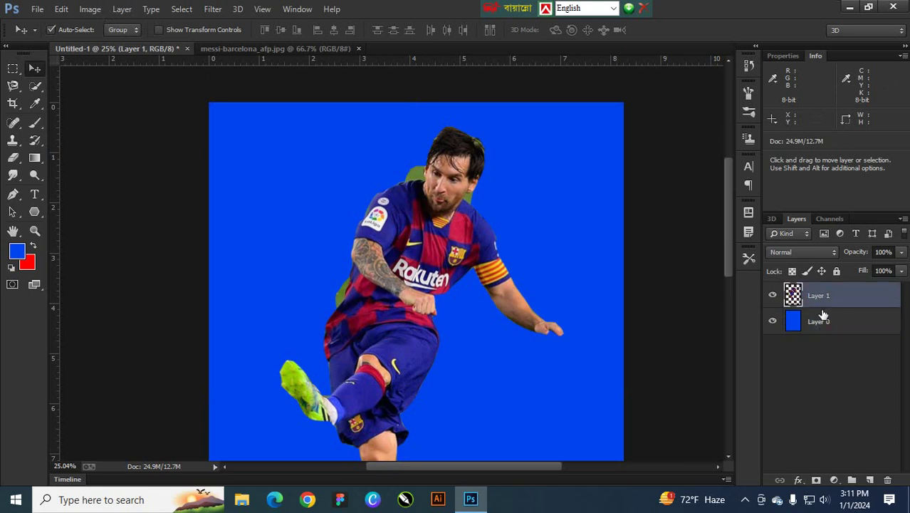
pyautogui.click(826, 324)
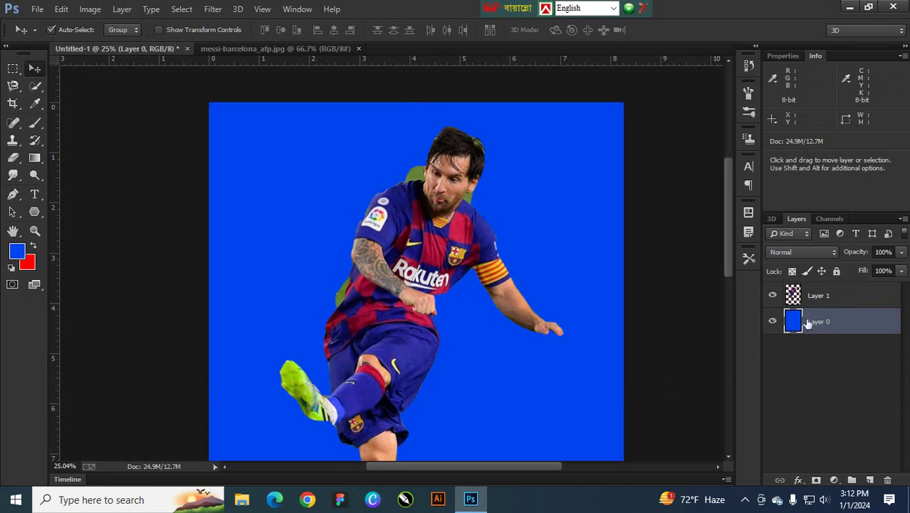
pyautogui.click(772, 322)
pyautogui.click(13, 157)
pyautogui.moveTo(359, 146)
pyautogui.mouseDown()
pyautogui.moveTo(315, 251)
pyautogui.moveTo(271, 282)
pyautogui.moveTo(381, 159)
pyautogui.moveTo(406, 153)
pyautogui.moveTo(352, 234)
pyautogui.moveTo(423, 152)
pyautogui.moveTo(419, 173)
pyautogui.moveTo(492, 97)
pyautogui.moveTo(362, 157)
pyautogui.moveTo(405, 186)
pyautogui.mouseUp()
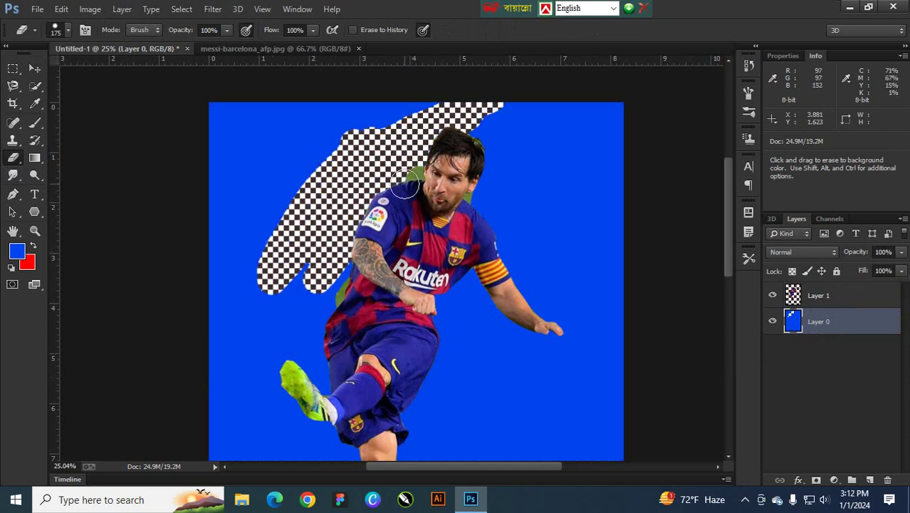
pyautogui.hotkey('ctrl', 'z')
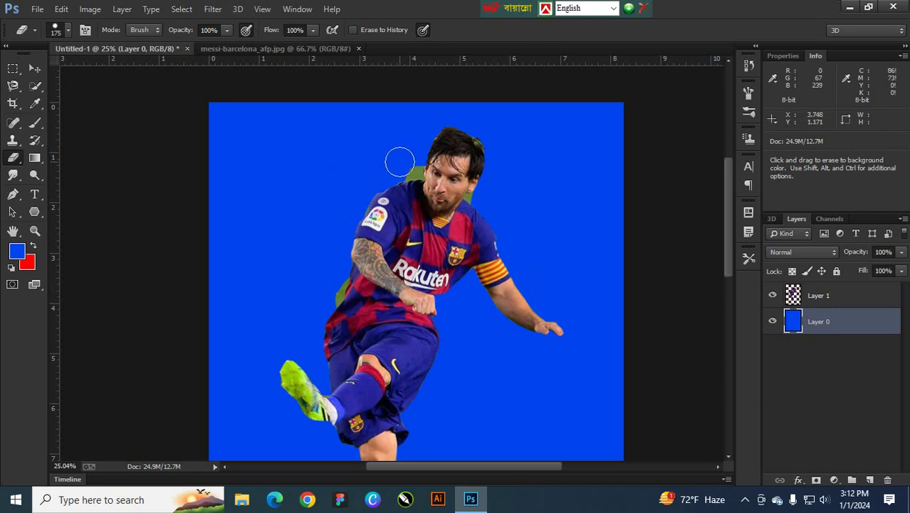
# - Erase the green remnant beside the player's waist, below the tattooed arm, on Layer 1 with the 175 px Eraser
pyautogui.click(815, 299)
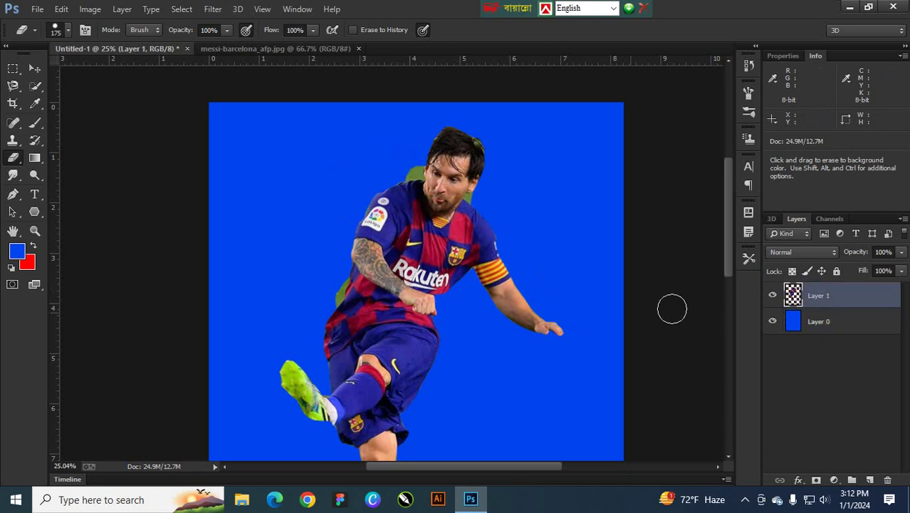
pyautogui.scroll(3, 321, 293)
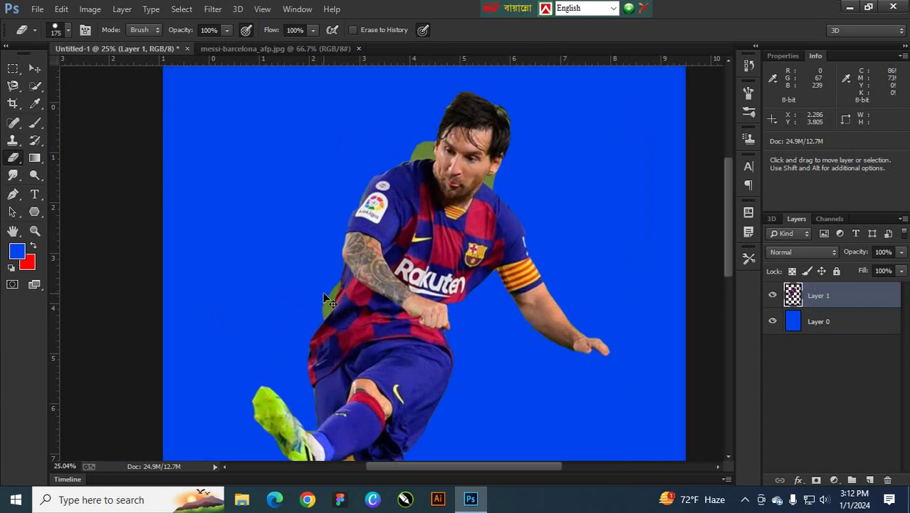
pyautogui.moveTo(382, 364); pyautogui.dragTo(411, 333)
pyautogui.scroll(3, 410, 333)
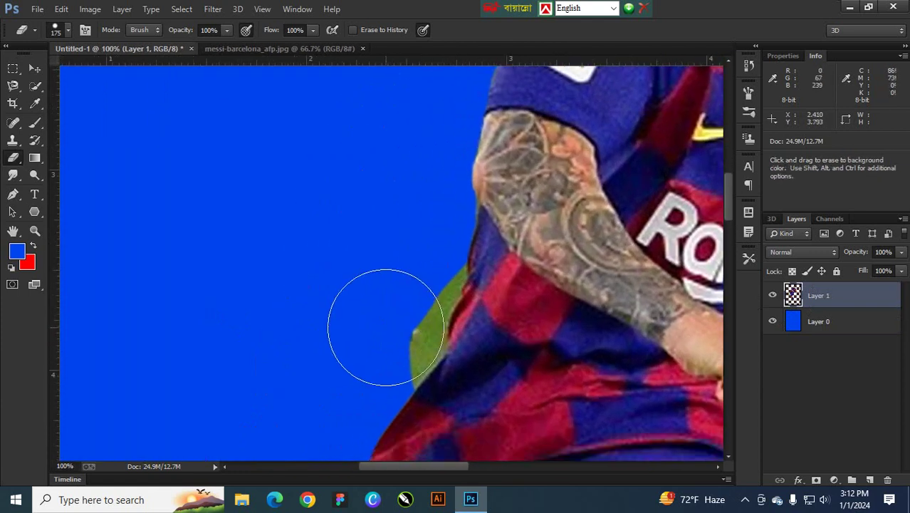
pyautogui.moveTo(372, 331)
pyautogui.mouseDown()
pyautogui.moveTo(384, 331)
pyautogui.moveTo(385, 281)
pyautogui.moveTo(404, 281)
pyautogui.moveTo(409, 268)
pyautogui.moveTo(376, 284)
pyautogui.moveTo(381, 348)
pyautogui.moveTo(382, 337)
pyautogui.moveTo(319, 372)
pyautogui.moveTo(324, 356)
pyautogui.moveTo(293, 345)
pyautogui.moveTo(352, 328)
pyautogui.mouseUp()
# - Reduce the Eraser to 90 px and erase most of the green patch between the player's shoulder and ear
pyautogui.scroll(8, 394, 311)
pyautogui.hscroll(3, 394, 312)
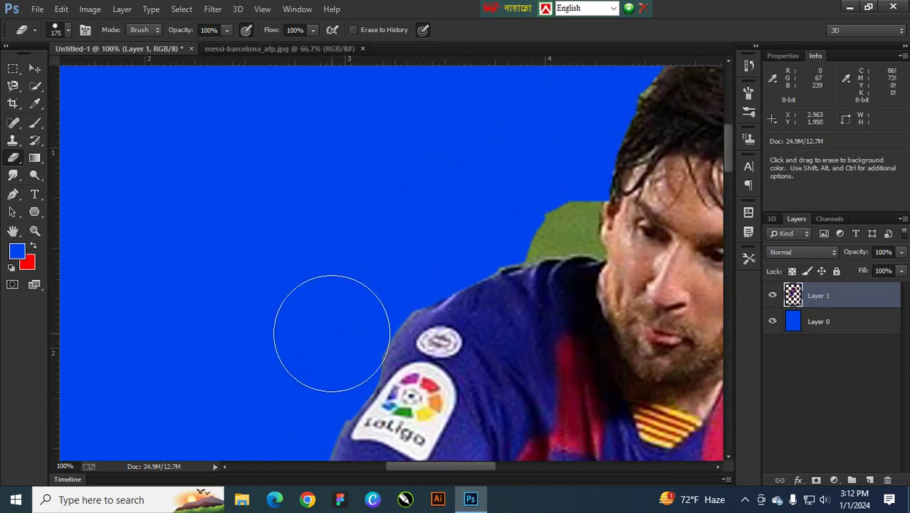
pyautogui.press('space')
pyautogui.moveTo(277, 307); pyautogui.dragTo(244, 431)
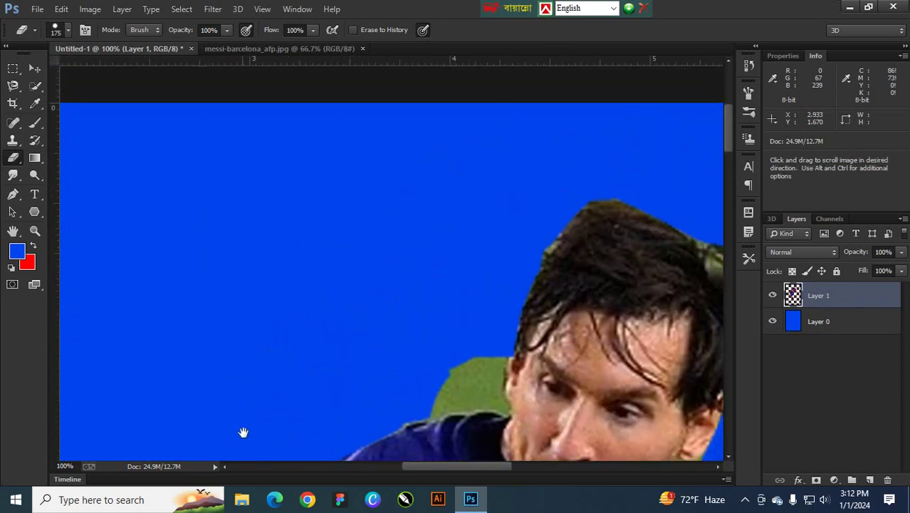
pyautogui.press('[')
pyautogui.press('[')
pyautogui.press('[')
pyautogui.press('[')
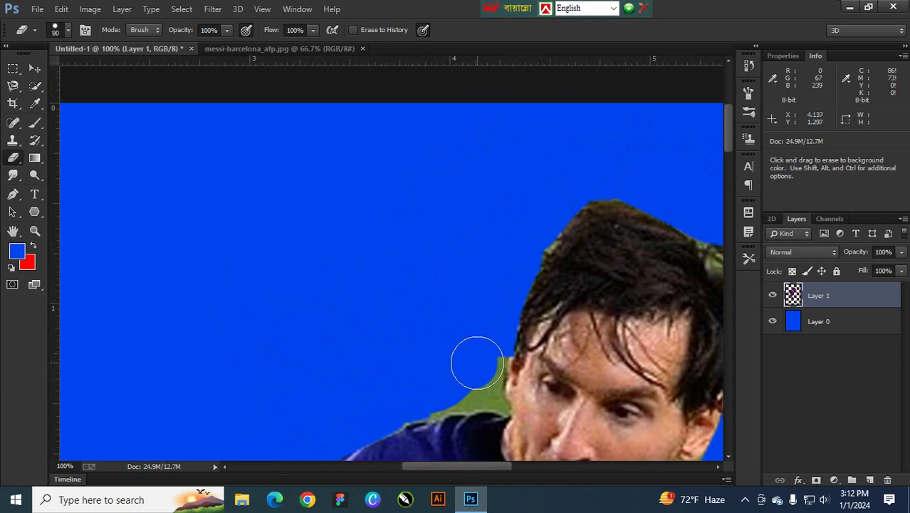
pyautogui.moveTo(477, 373)
pyautogui.mouseDown()
pyautogui.moveTo(433, 386)
pyautogui.moveTo(462, 378)
pyautogui.moveTo(475, 388)
pyautogui.mouseUp()
# - Reduce the Eraser to 15 px and erase the remaining green corner where the player's shoulder meets the neck
pyautogui.press('[')
pyautogui.press('[')
pyautogui.press('[')
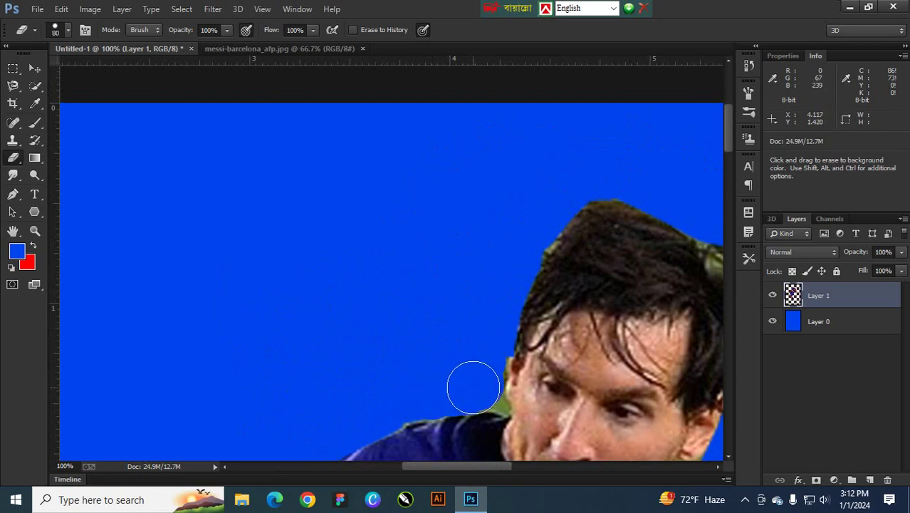
pyautogui.press('[')
pyautogui.press('[')
pyautogui.press('[')
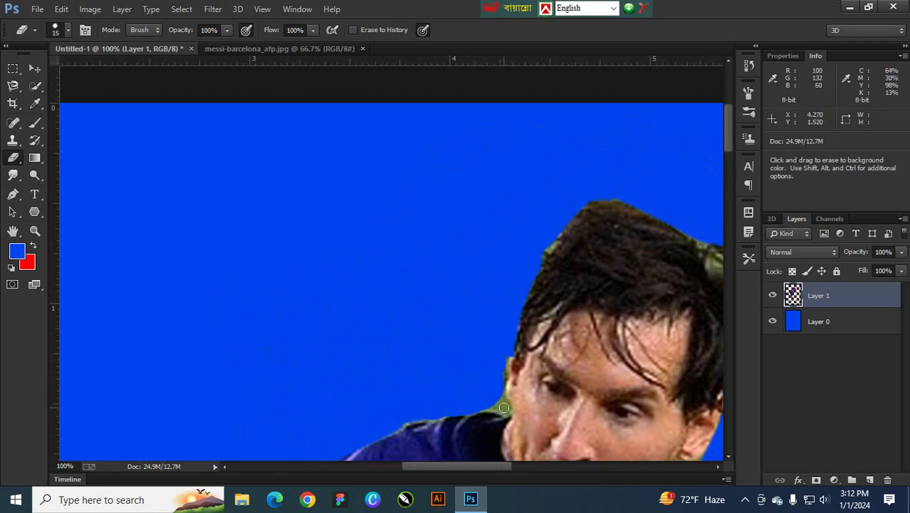
pyautogui.moveTo(504, 407); pyautogui.dragTo(499, 403)
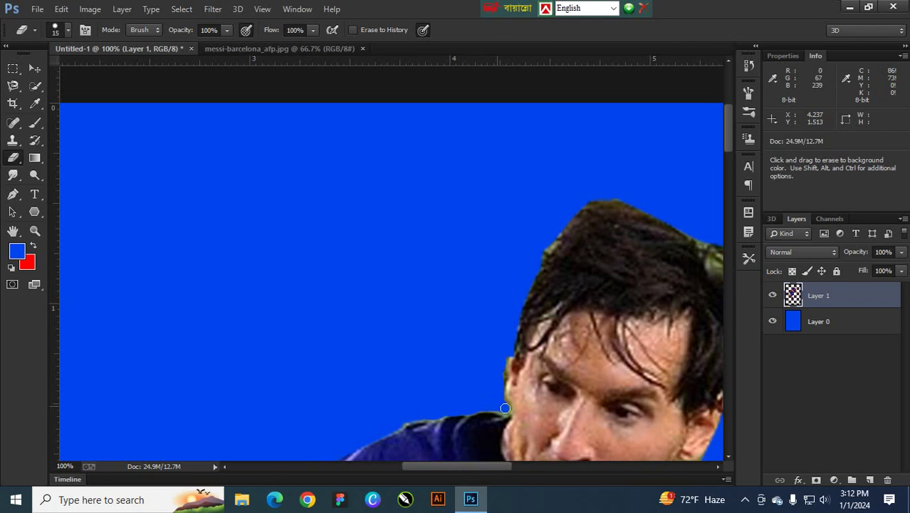
# - Erase the leftover fringe along the top of the player's hair with the 15 px Eraser
pyautogui.scroll(3, 440, 399)
pyautogui.hscroll(3, 427, 356)
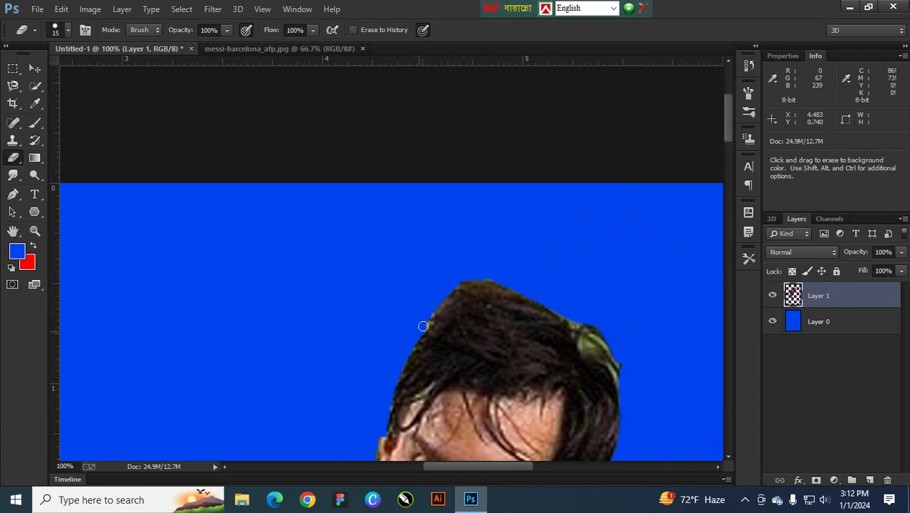
pyautogui.moveTo(446, 304)
pyautogui.mouseDown()
pyautogui.moveTo(570, 300)
pyautogui.moveTo(429, 282)
pyautogui.mouseUp()
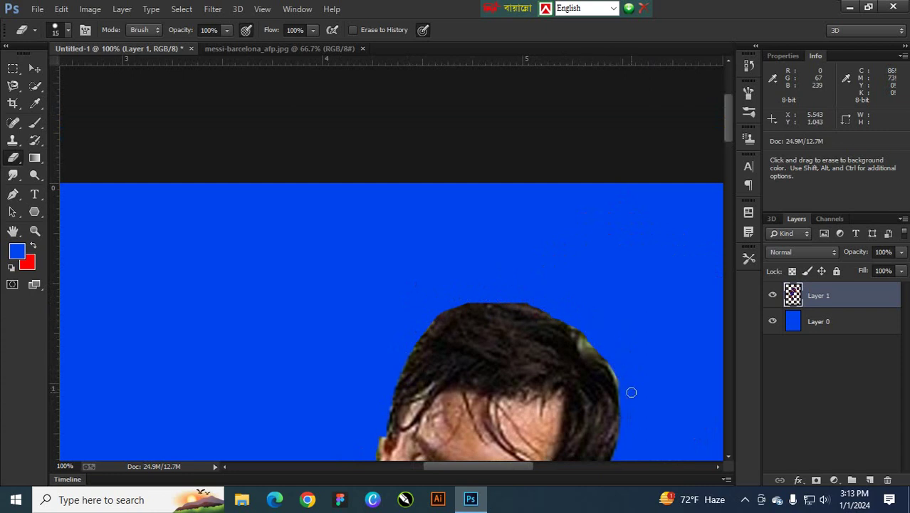
# - Erase the green remnants behind the player's hair and in the gap between the ear, neck and shoulder
pyautogui.press('space')
pyautogui.moveTo(614, 338); pyautogui.dragTo(469, 186)
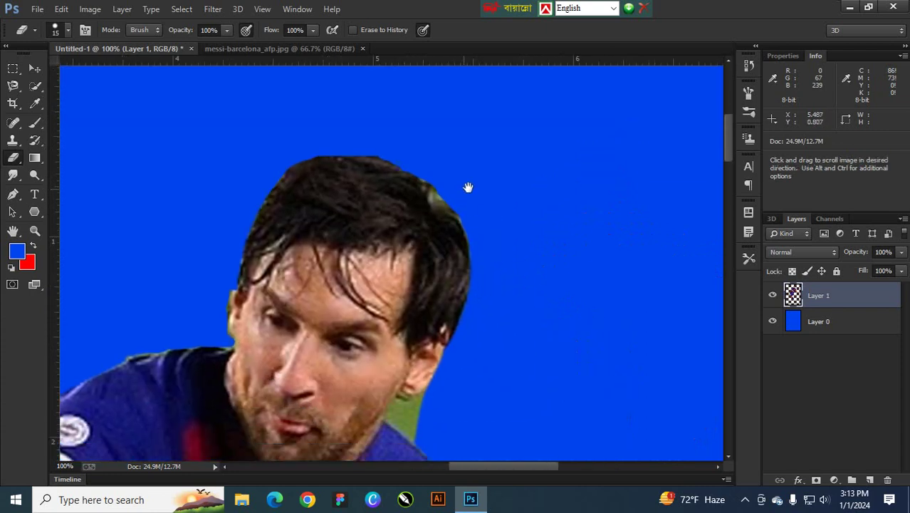
pyautogui.moveTo(514, 260); pyautogui.dragTo(522, 139)
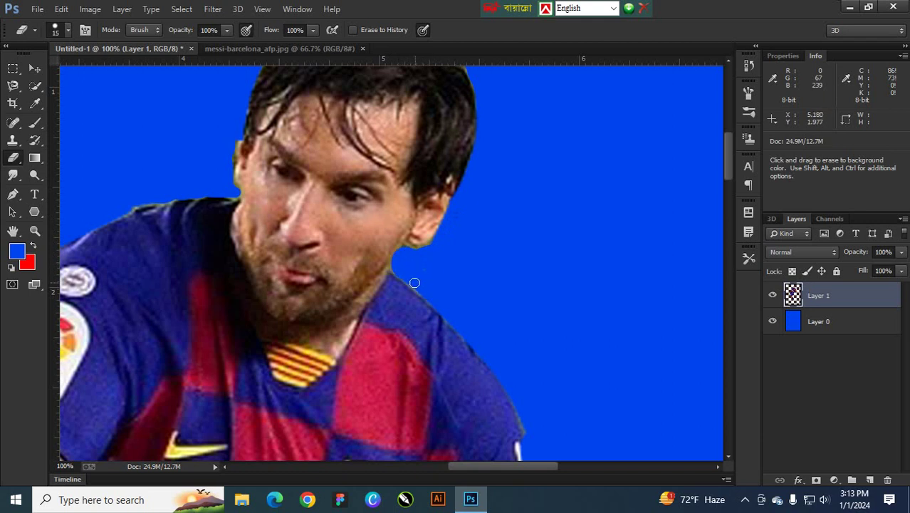
# - Erase the strip of grass behind the sock of the player's standing leg on Layer 1
pyautogui.moveTo(515, 256)
pyautogui.mouseDown()
pyautogui.moveTo(530, 248)
pyautogui.moveTo(471, 228)
pyautogui.moveTo(597, 243)
pyautogui.moveTo(473, 193)
pyautogui.moveTo(465, 274)
pyautogui.moveTo(359, 324)
pyautogui.mouseUp()
pyautogui.scroll(-5, 359, 324)
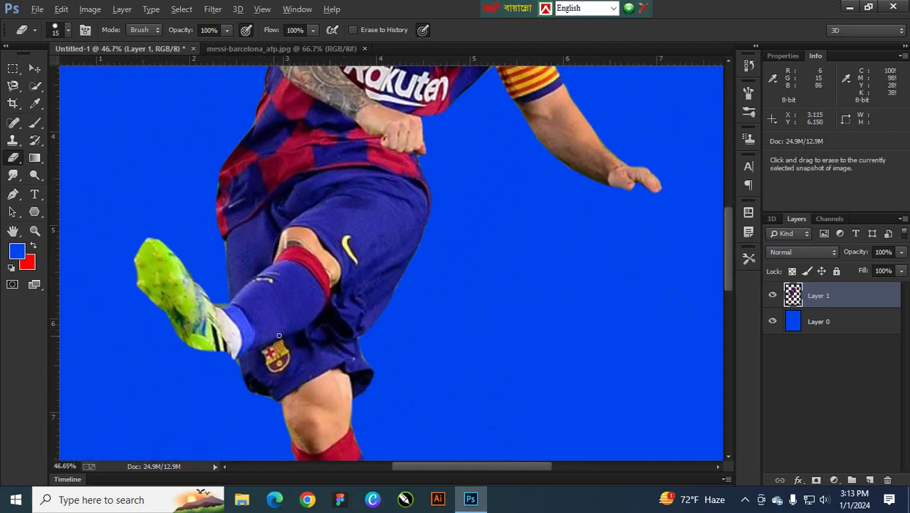
pyautogui.moveTo(282, 408); pyautogui.dragTo(314, 238)
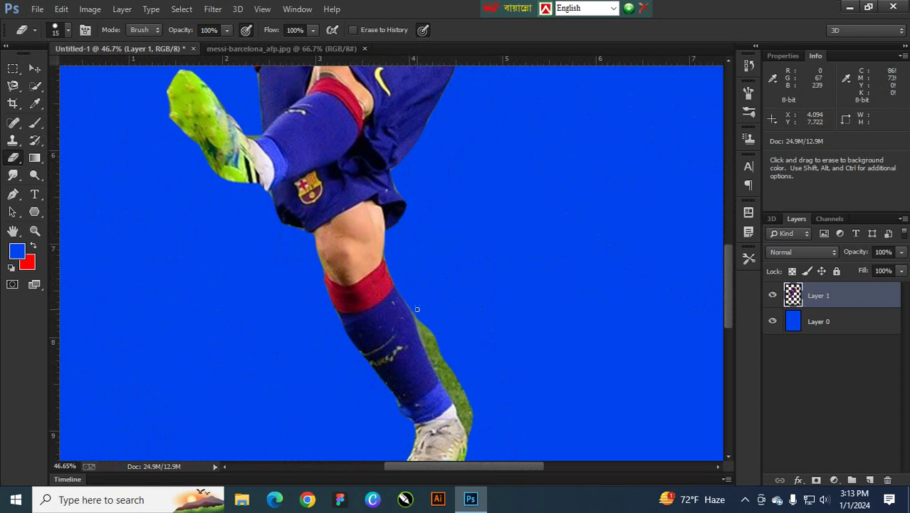
pyautogui.moveTo(415, 307)
pyautogui.mouseDown()
pyautogui.moveTo(450, 368)
pyautogui.moveTo(410, 304)
pyautogui.moveTo(471, 404)
pyautogui.moveTo(437, 333)
pyautogui.moveTo(428, 349)
pyautogui.moveTo(477, 423)
pyautogui.moveTo(437, 352)
pyautogui.moveTo(462, 412)
pyautogui.mouseUp()
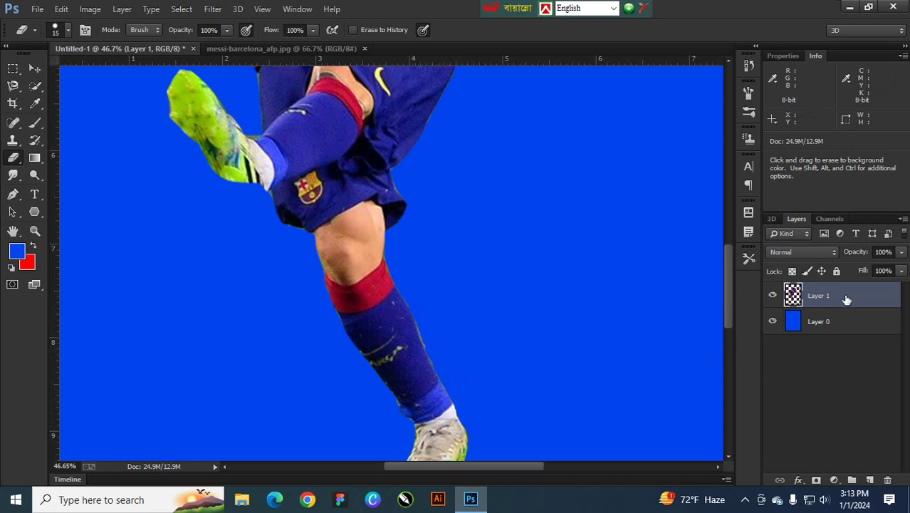
# - Select Layer 0 and erase part of the blue background beside the toe of the player's standing foot
pyautogui.scroll(-4, 417, 338)
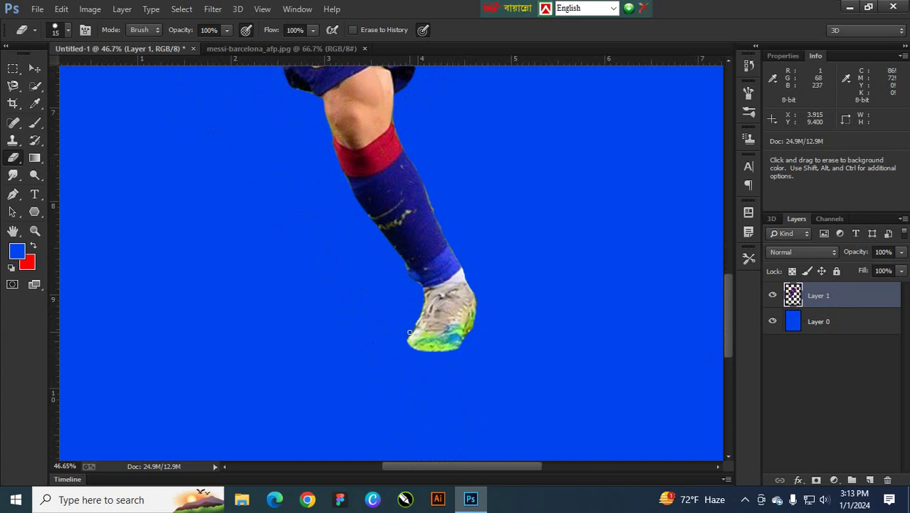
pyautogui.click(846, 321)
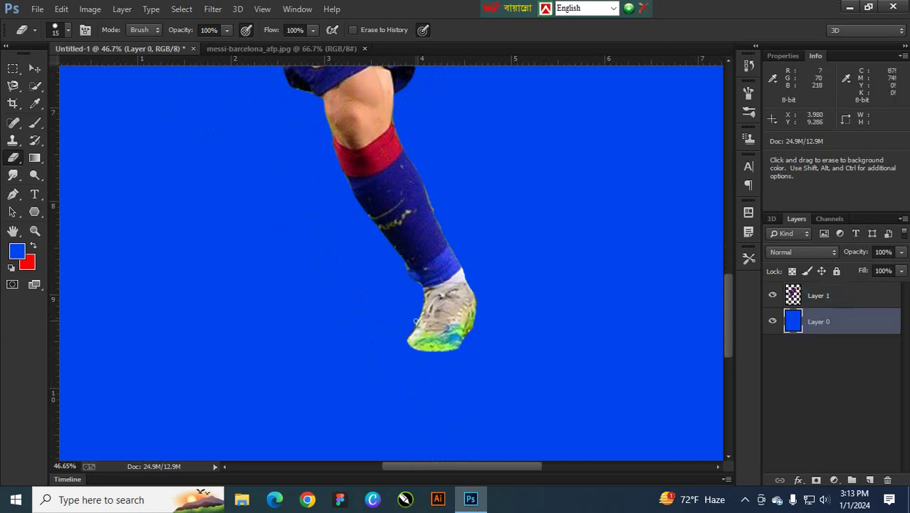
pyautogui.moveTo(404, 360)
pyautogui.mouseDown()
pyautogui.moveTo(410, 352)
pyautogui.moveTo(417, 363)
pyautogui.moveTo(399, 379)
pyautogui.moveTo(396, 423)
pyautogui.mouseUp()
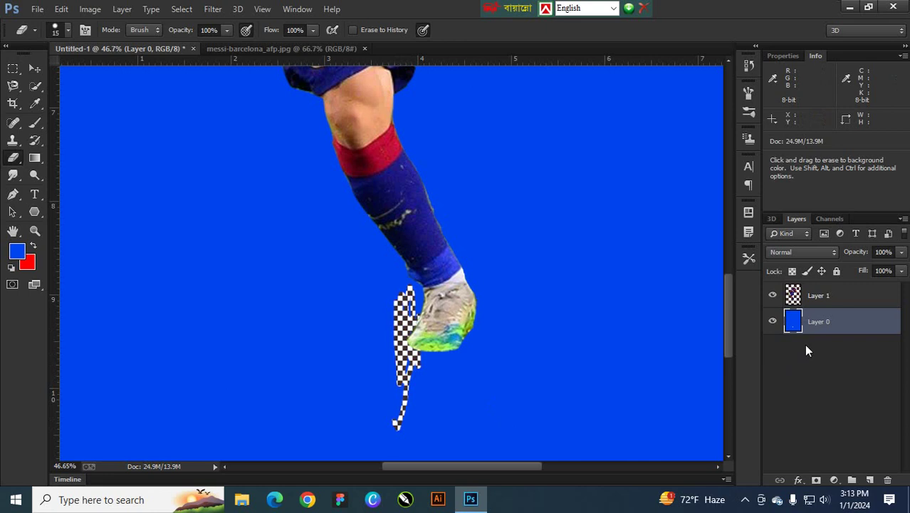
# - Undo the erasure of the blue background on Layer 0 and make Layer 1 the active layer
pyautogui.hotkey('ctrl', 'z')
pyautogui.click(803, 293)
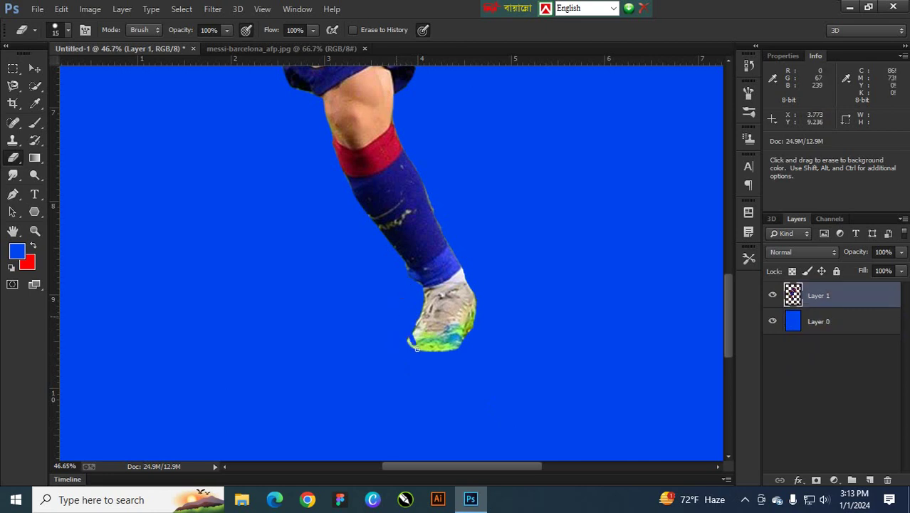
# - Try erasing across the player's standing shoe and sock on Layer 1, then undo the strokes
pyautogui.moveTo(418, 348)
pyautogui.mouseDown()
pyautogui.moveTo(438, 369)
pyautogui.moveTo(446, 345)
pyautogui.moveTo(429, 235)
pyautogui.mouseUp()
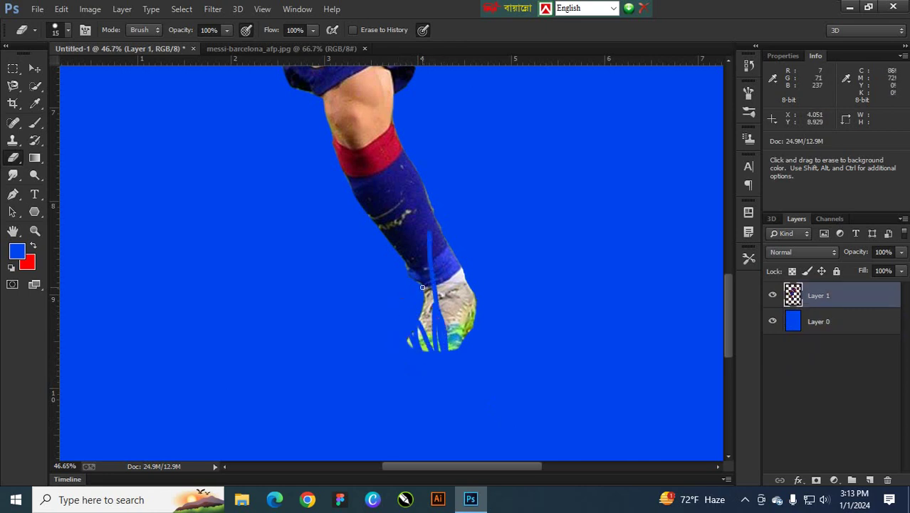
pyautogui.hotkey('ctrl', 'z')
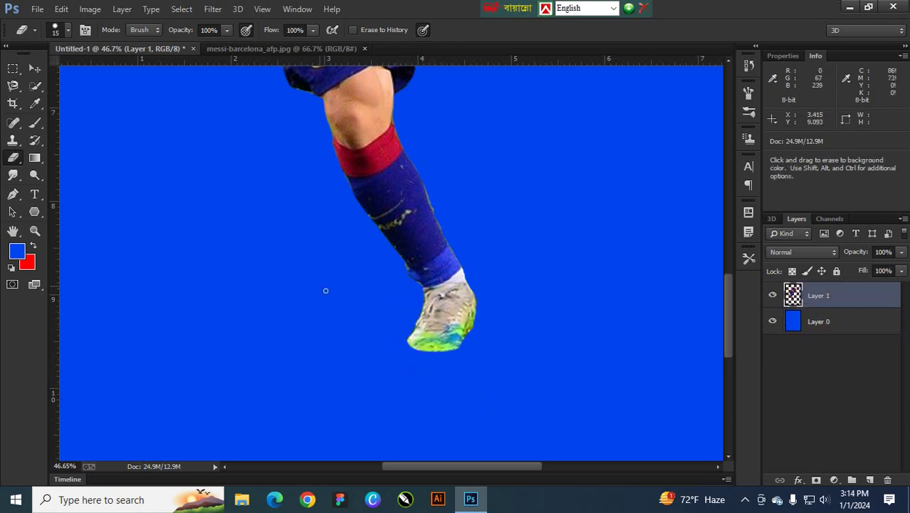
# - Switch from the Eraser to the Background Eraser Tool with the whole player image in view
pyautogui.rightClick(13, 161)
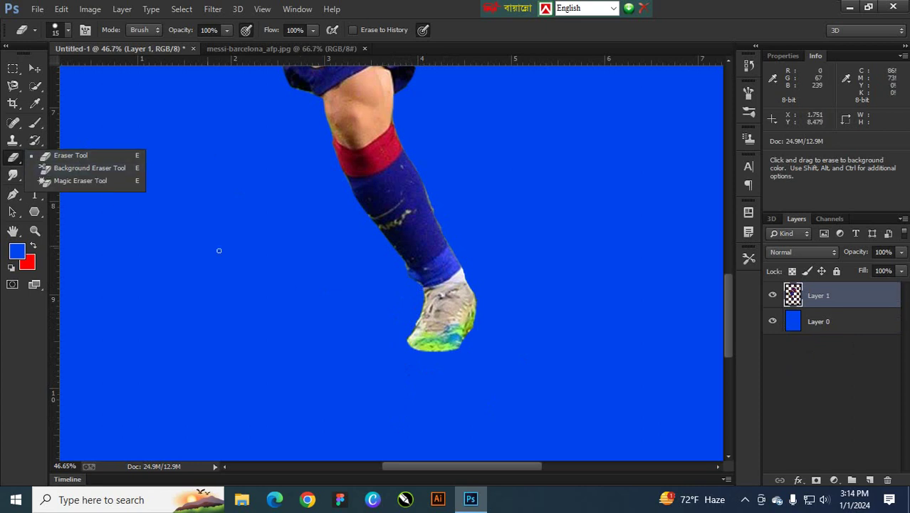
pyautogui.hotkey('ctrl', '-')
pyautogui.hotkey('ctrl', '-')
pyautogui.hotkey('ctrl', '-')
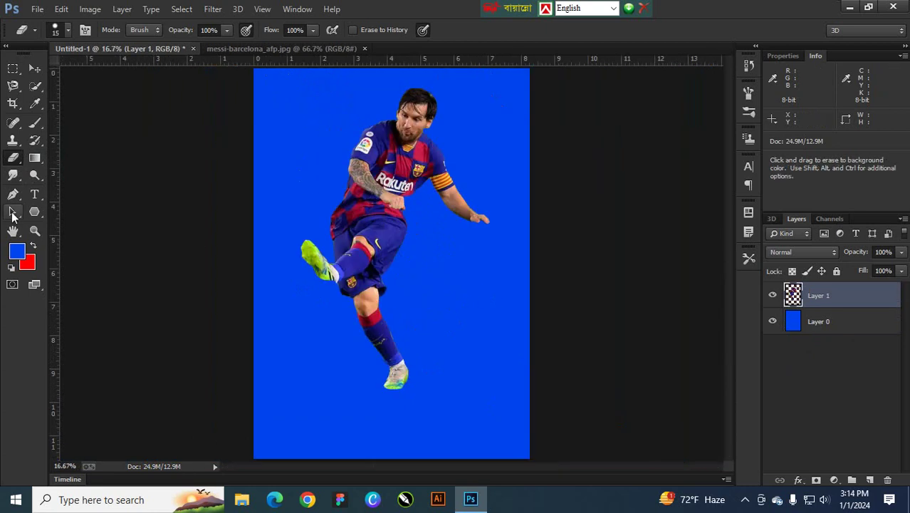
pyautogui.rightClick(13, 158)
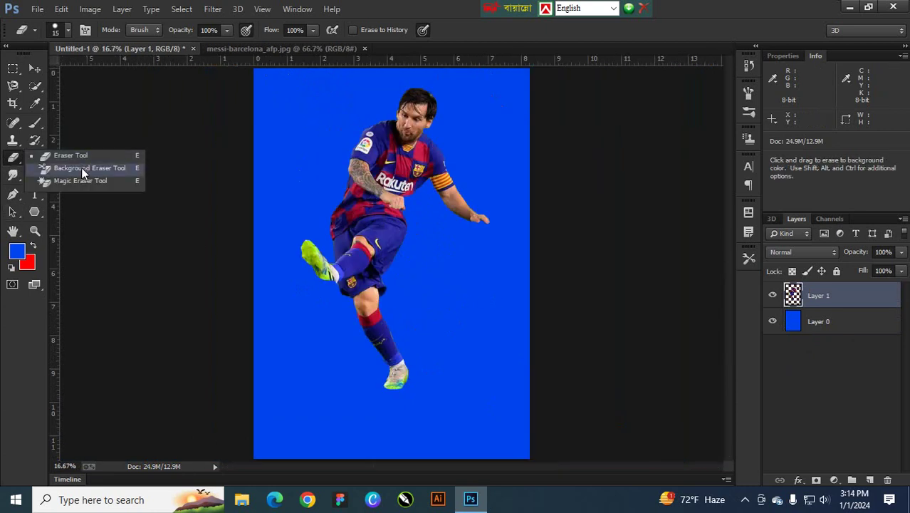
pyautogui.click(83, 168)
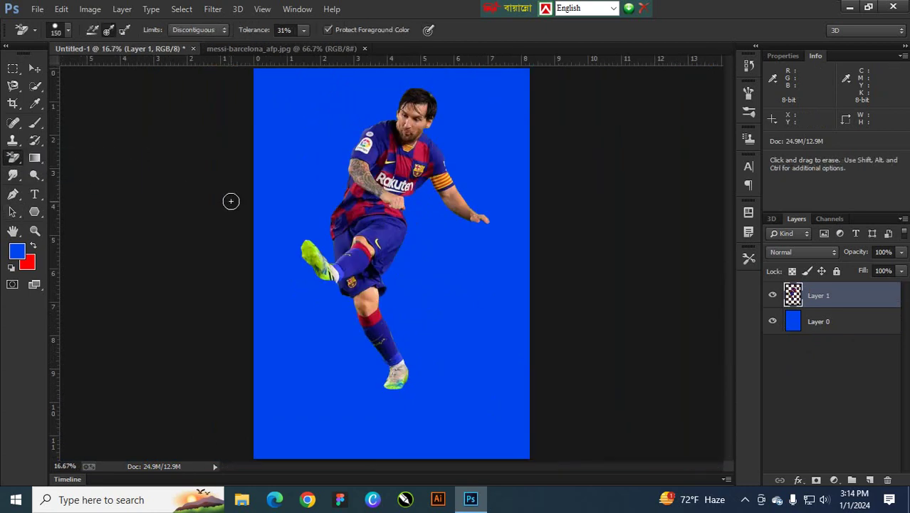
# - Enlarge the Background Eraser's brush to 1300 px
pyautogui.press(']')
pyautogui.press(']')
pyautogui.press(']')
pyautogui.press(']')
pyautogui.press(']')
pyautogui.press(']')
pyautogui.press(']')
pyautogui.press(']')
pyautogui.press(']')
pyautogui.press(']')
pyautogui.press(']')
pyautogui.press(']')
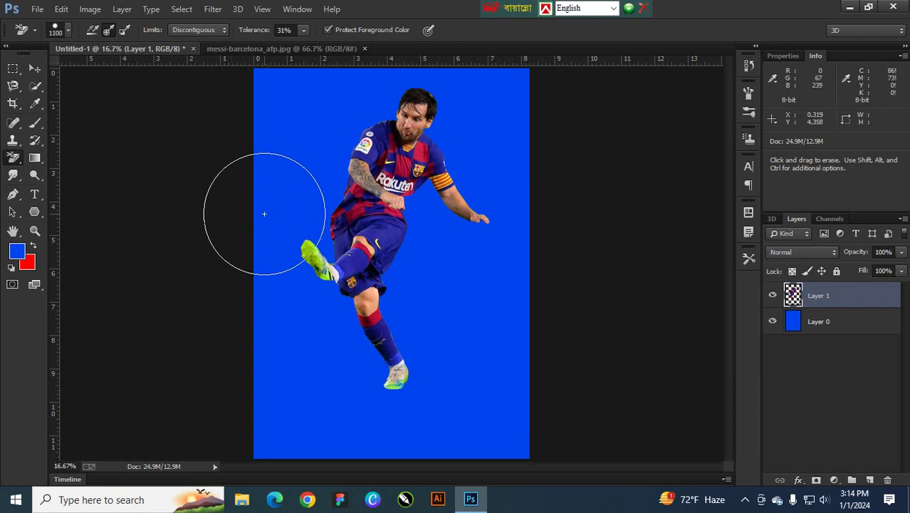
pyautogui.press(']')
pyautogui.press(']')
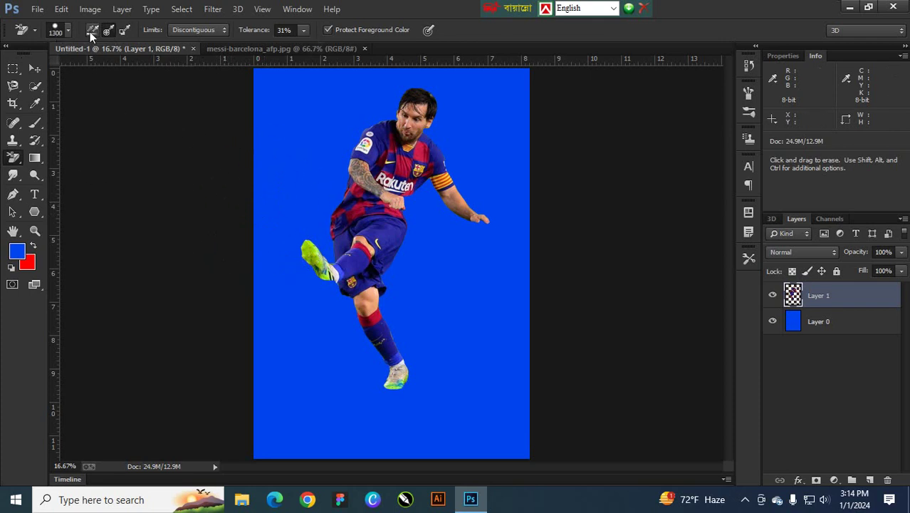
# - Turn off Protect Foreground Color and set the Background Eraser to continuous sampling with Contiguous limits
pyautogui.click(218, 32)
pyautogui.click(218, 32)
pyautogui.click(327, 30)
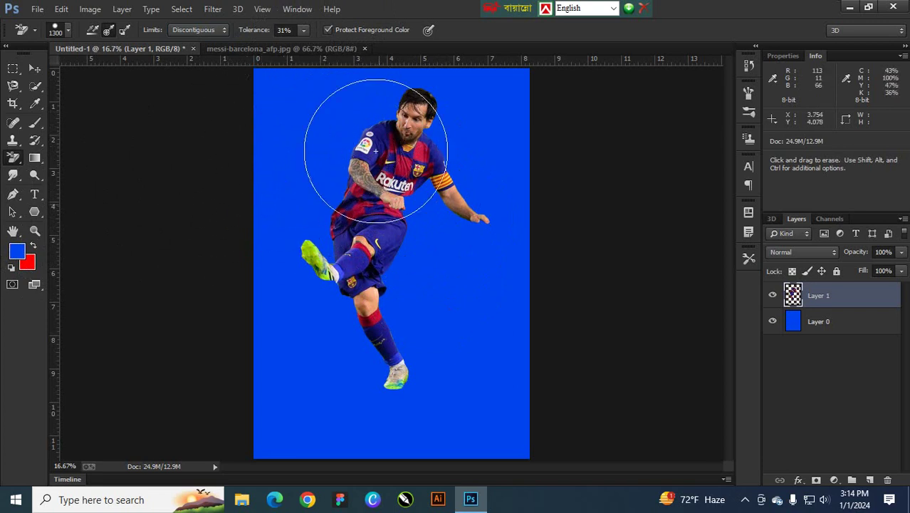
pyautogui.click(328, 30)
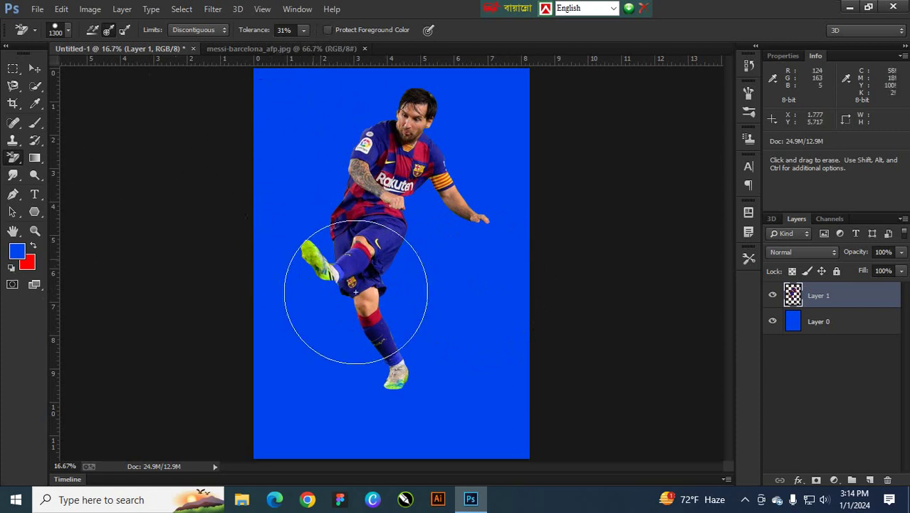
pyautogui.click(184, 30)
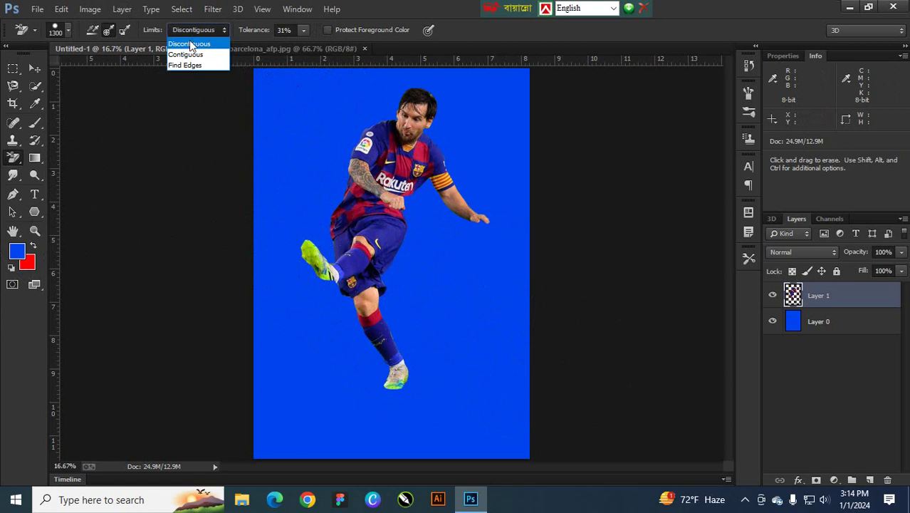
pyautogui.click(186, 55)
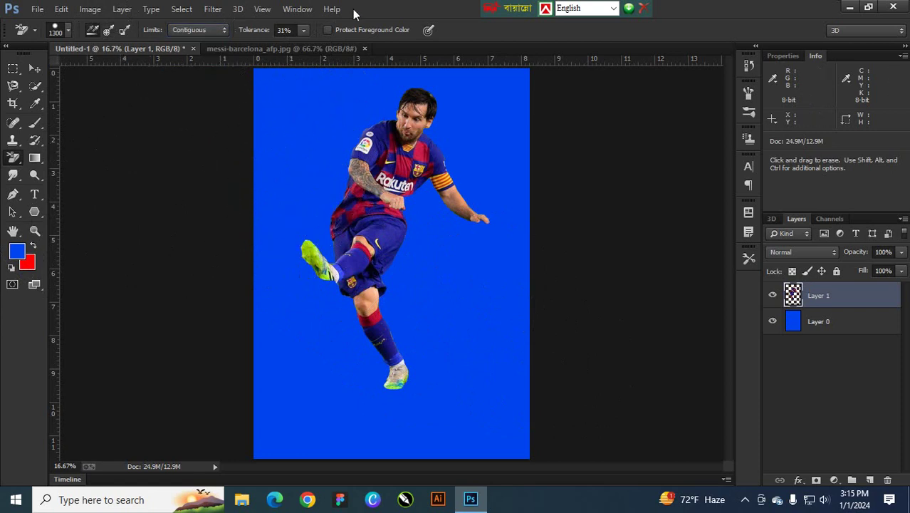
# - Protect red as the foreground color and erase the blue background around the player on Layer 0 with the Background Eraser
pyautogui.click(331, 29)
pyautogui.click(32, 245)
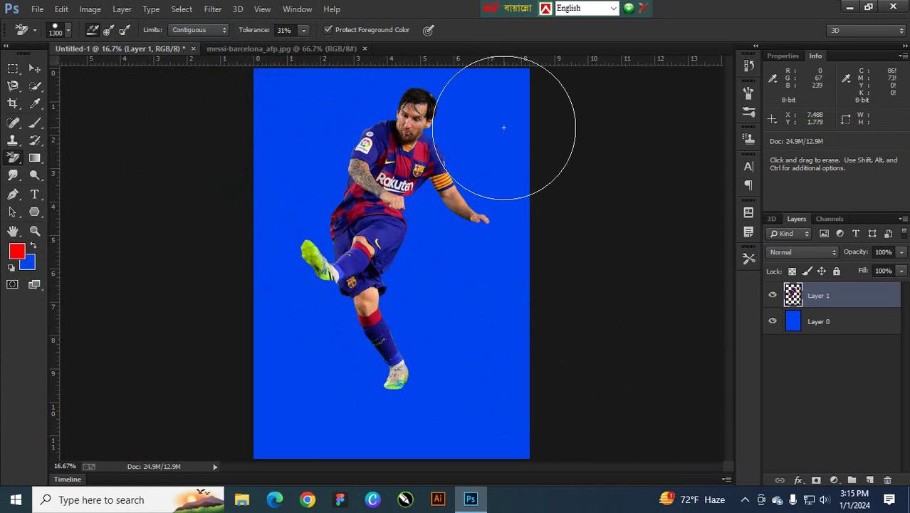
pyautogui.click(820, 321)
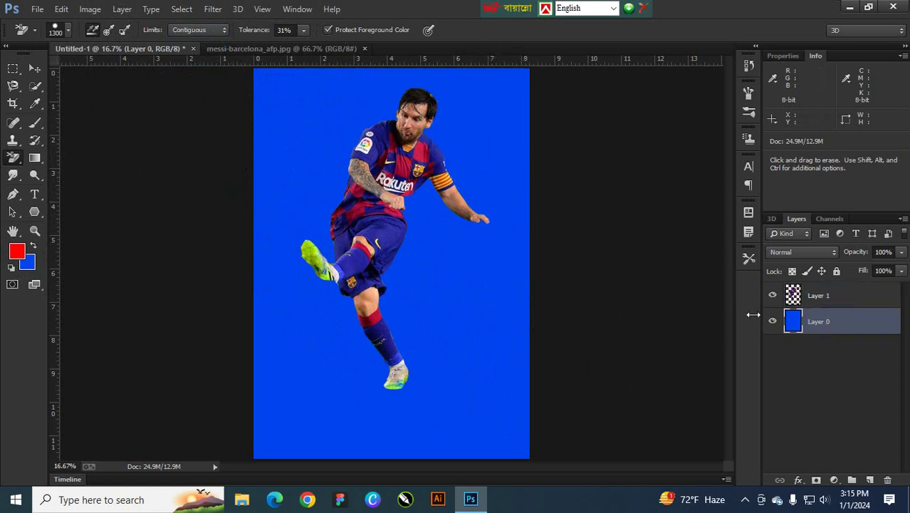
pyautogui.click(318, 141)
pyautogui.moveTo(282, 189); pyautogui.dragTo(300, 112)
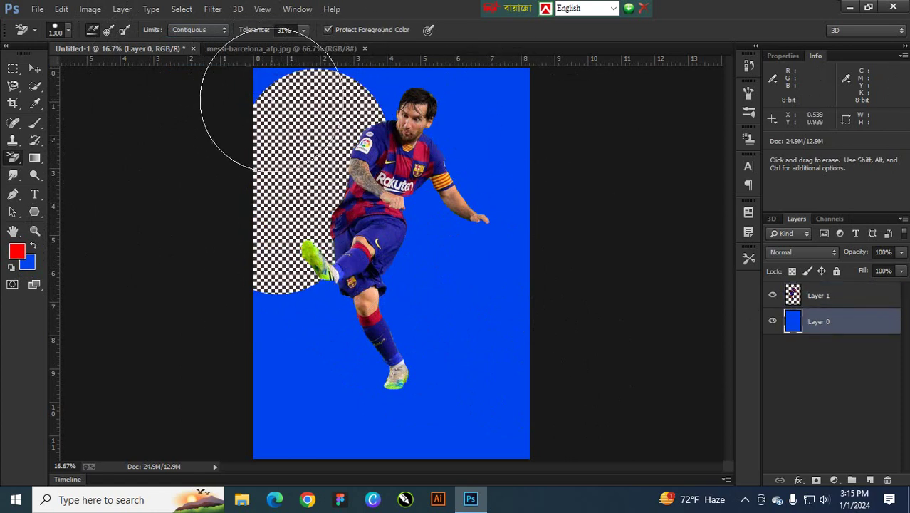
pyautogui.moveTo(261, 81)
pyautogui.mouseDown()
pyautogui.moveTo(467, 51)
pyautogui.moveTo(530, 61)
pyautogui.moveTo(533, 152)
pyautogui.moveTo(504, 206)
pyautogui.moveTo(434, 277)
pyautogui.moveTo(420, 356)
pyautogui.moveTo(553, 447)
pyautogui.moveTo(524, 370)
pyautogui.moveTo(305, 398)
pyautogui.moveTo(315, 346)
pyautogui.moveTo(328, 356)
pyautogui.moveTo(363, 349)
pyautogui.moveTo(285, 470)
pyautogui.moveTo(334, 502)
pyautogui.moveTo(213, 463)
pyautogui.mouseUp()
# - Open the bicycle image Farte_Bysykkel_illustrasjon from the Class 10 folder
pyautogui.click(30, 9)
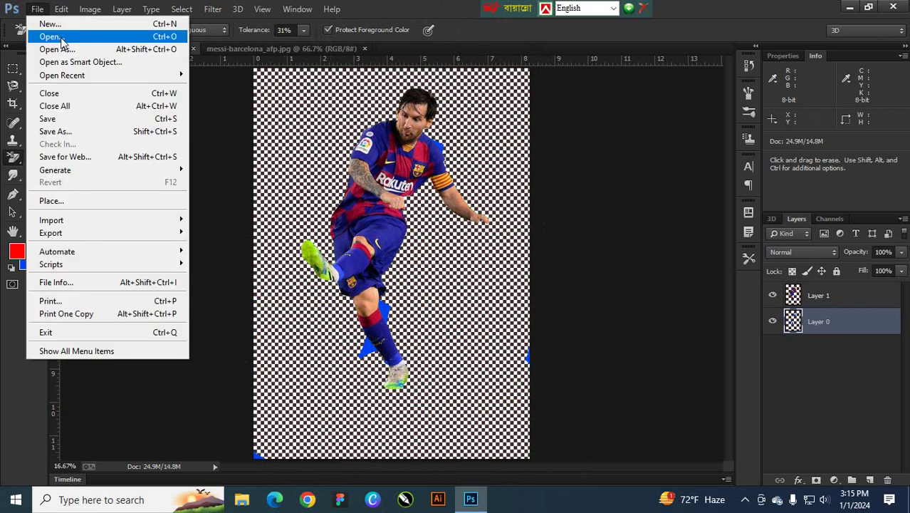
pyautogui.click(40, 34)
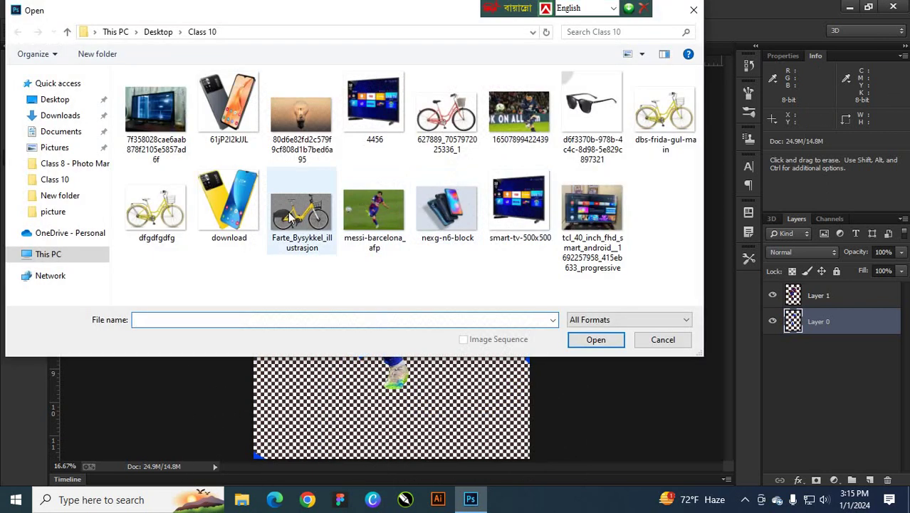
pyautogui.click(290, 217)
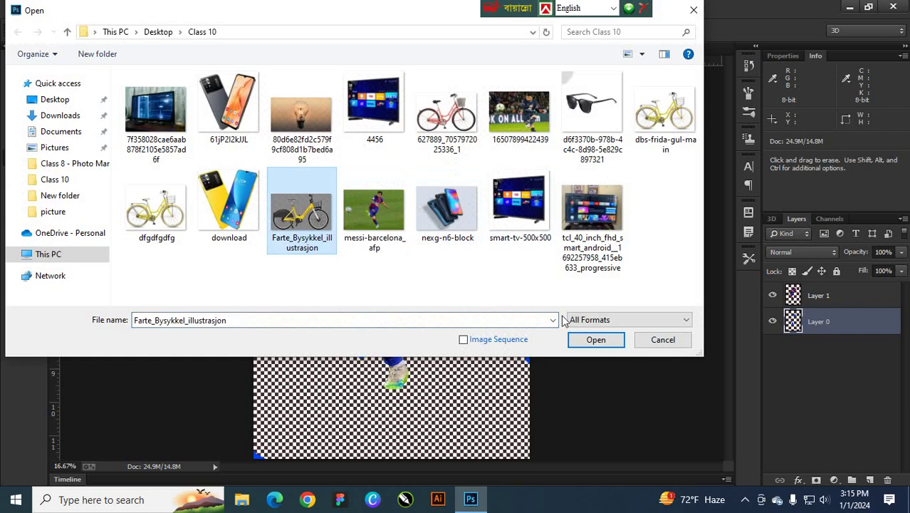
pyautogui.click(595, 339)
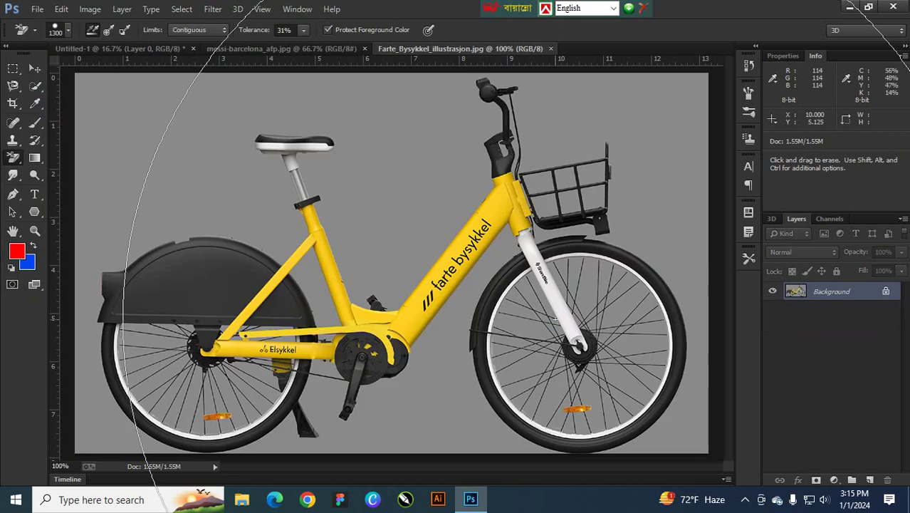
# - Reduce the Background Eraser's brush to 250 px for the bicycle image
pyautogui.press('ctrl')
pyautogui.hotkey('ctrl', '-')
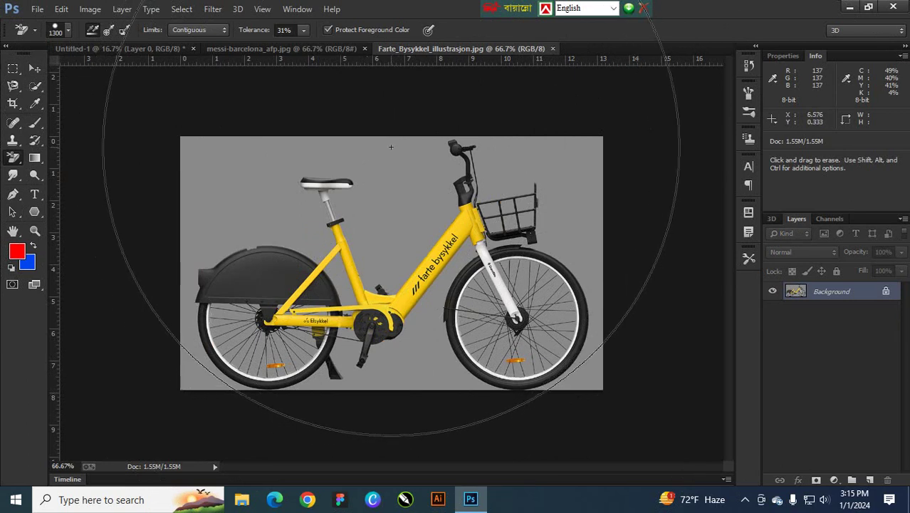
pyautogui.press('[')
pyautogui.press('[')
pyautogui.press('[')
pyautogui.press('[')
pyautogui.press('[')
pyautogui.press('[')
pyautogui.press('[')
pyautogui.press('[')
pyautogui.press('[')
pyautogui.press('[')
pyautogui.press('[')
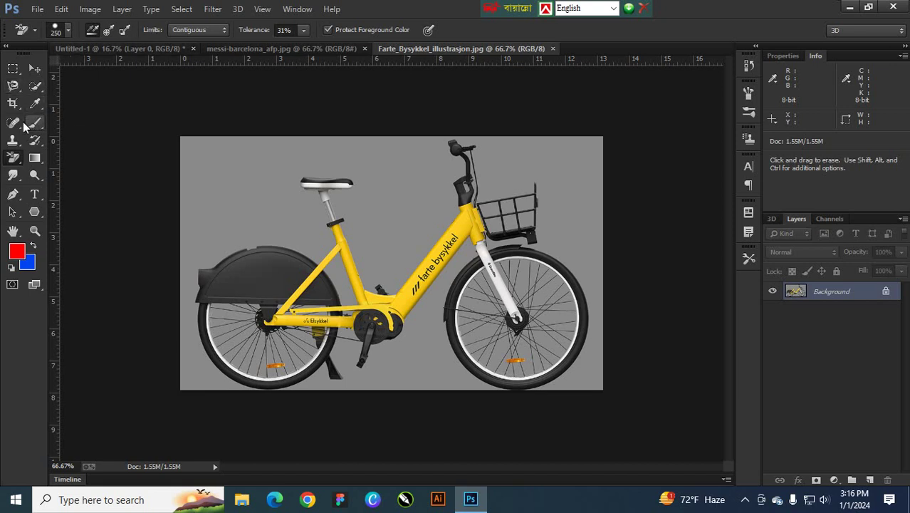
# - Convert the bicycle image's locked Background into the editable Layer 0
pyautogui.moveTo(40, 88); pyautogui.dragTo(65, 100)
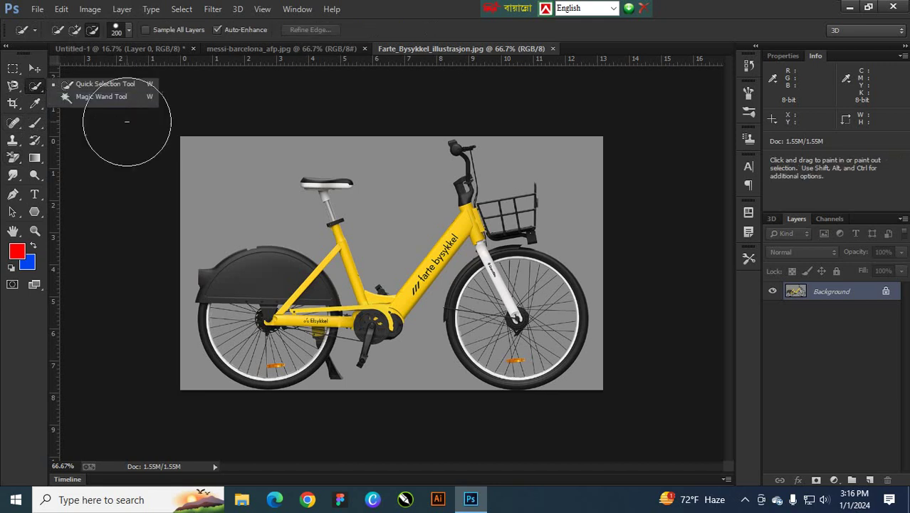
pyautogui.doubleClick(817, 299)
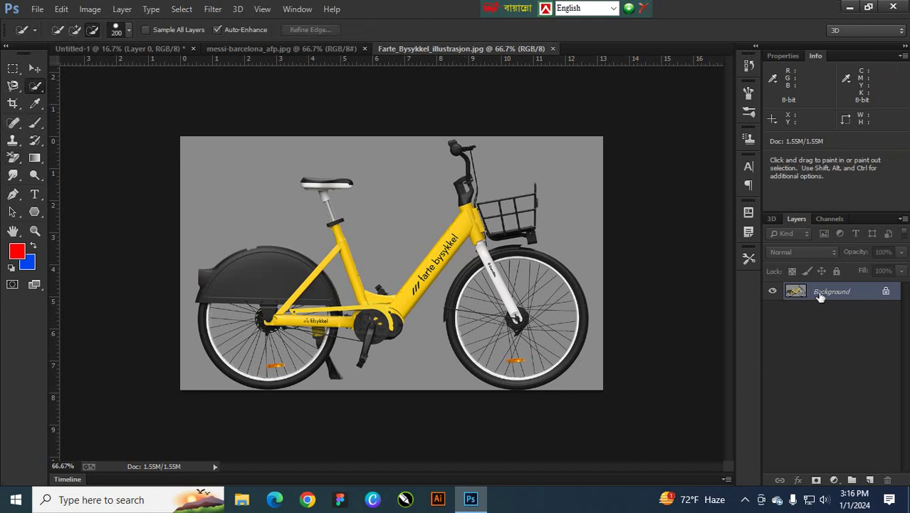
pyautogui.click(603, 184)
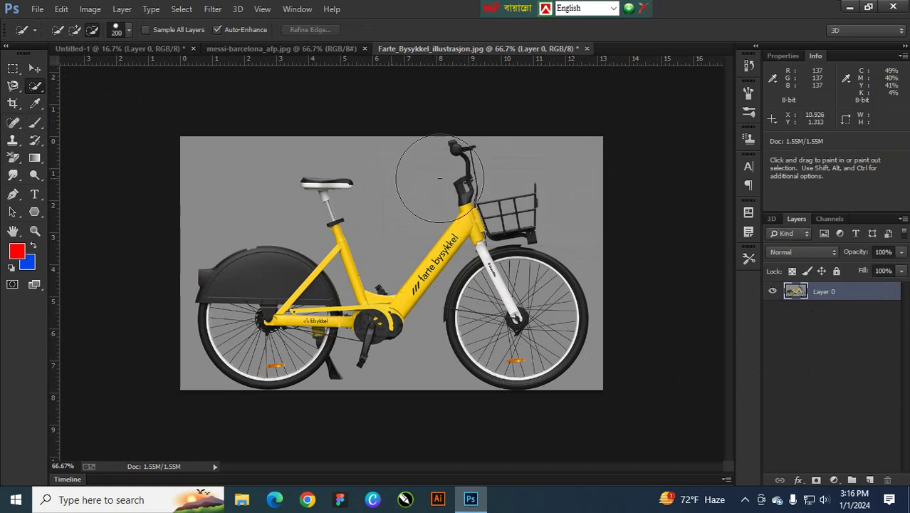
pyautogui.rightClick(43, 89)
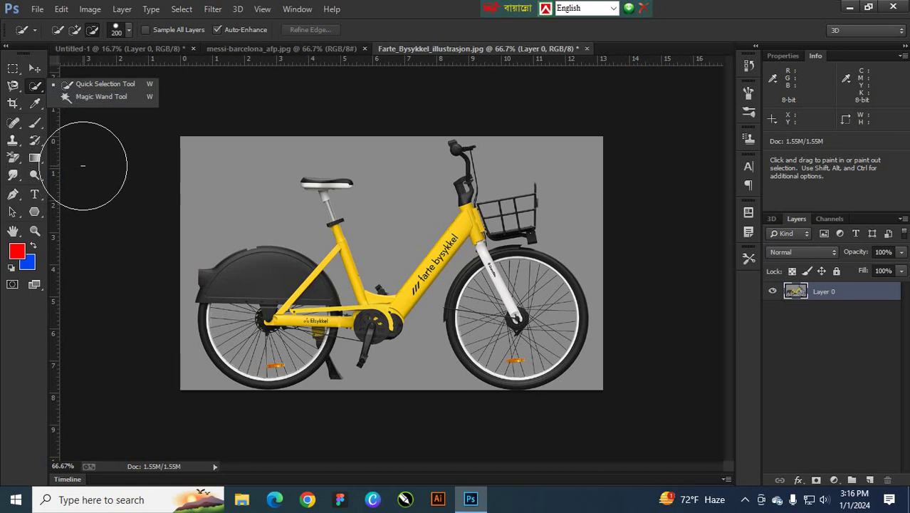
pyautogui.click(15, 161)
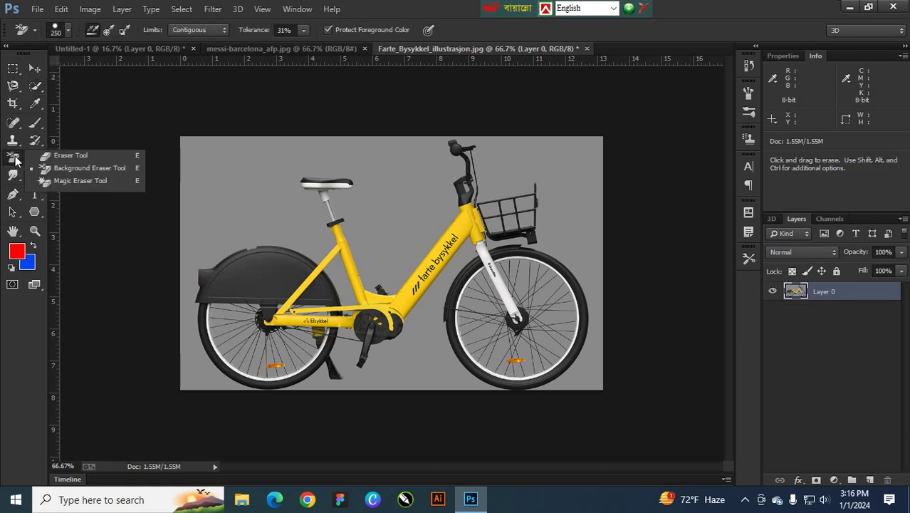
pyautogui.click(54, 167)
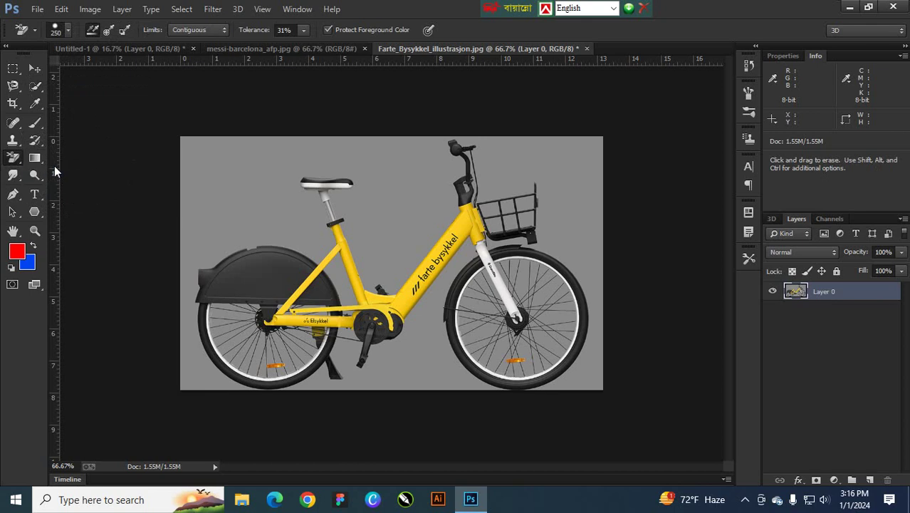
# - Try selecting the gray background around the bicycle with the Magic Wand at tolerance 25
pyautogui.rightClick(30, 89)
pyautogui.click(74, 96)
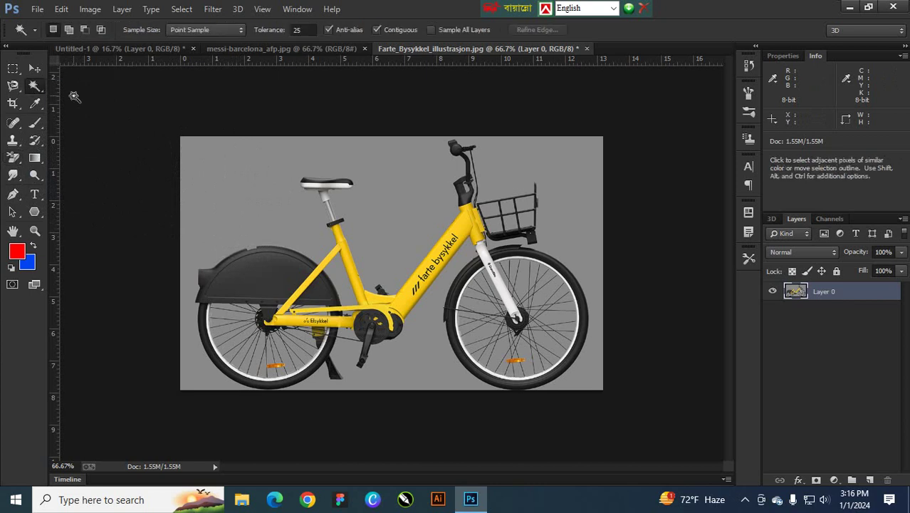
pyautogui.click(226, 189)
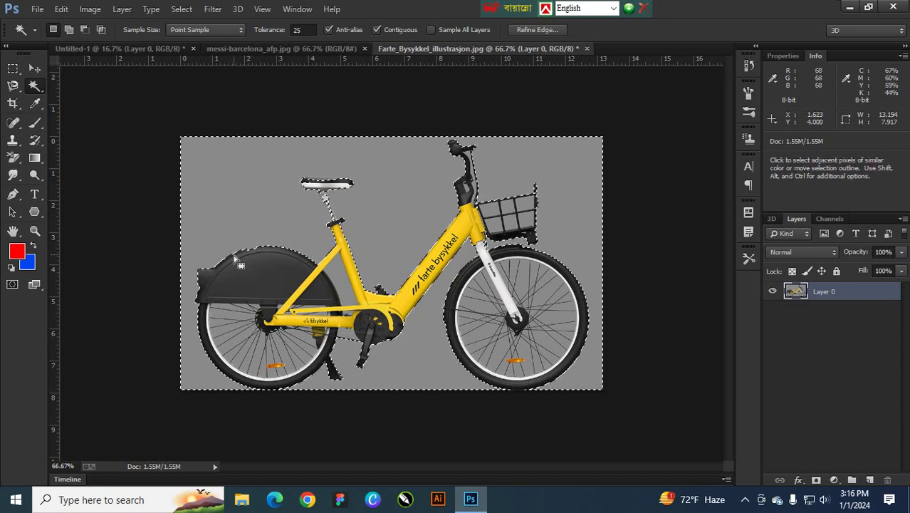
pyautogui.click(743, 497)
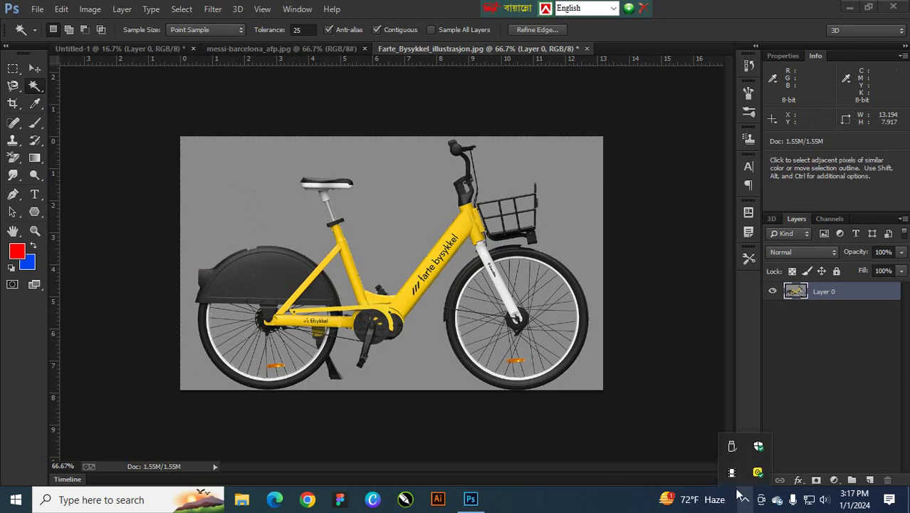
pyautogui.click(189, 197)
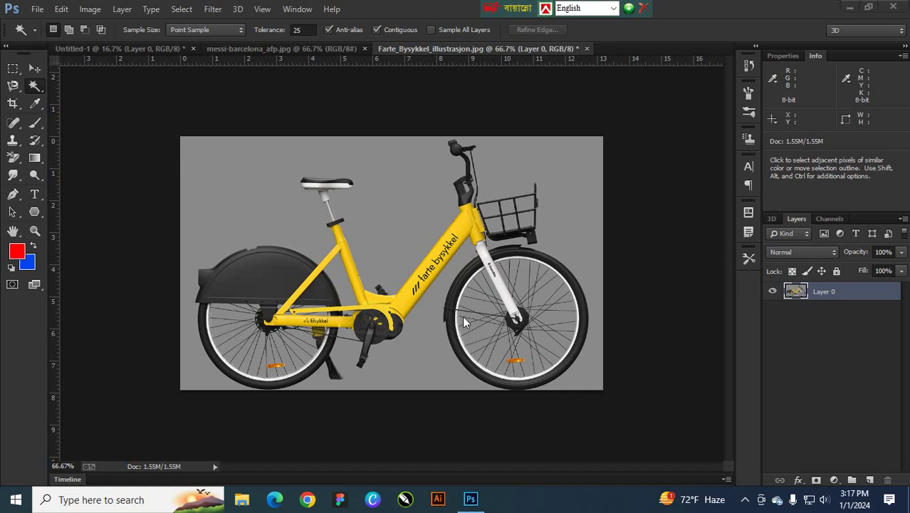
# - Select the gray area surrounding the bicycle with the contiguous Magic Wand and delete it from Layer 0
pyautogui.rightClick(35, 87)
pyautogui.click(92, 98)
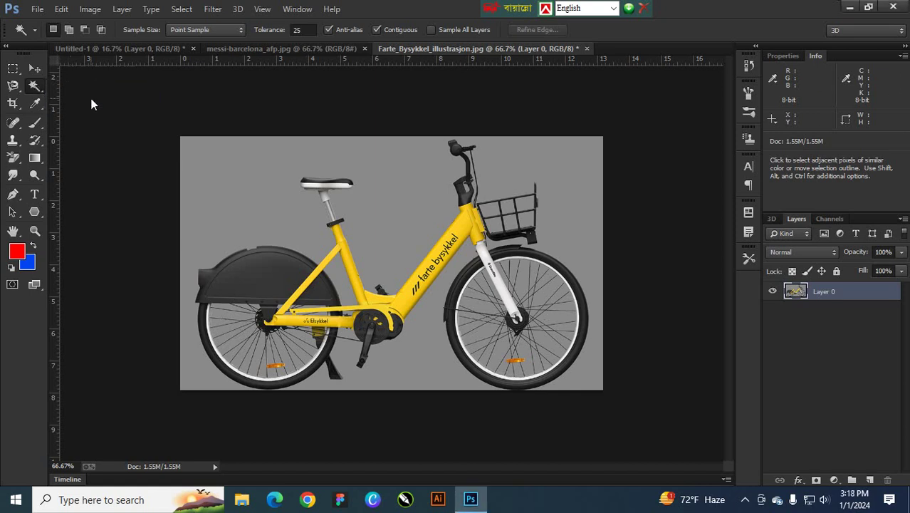
pyautogui.click(274, 207)
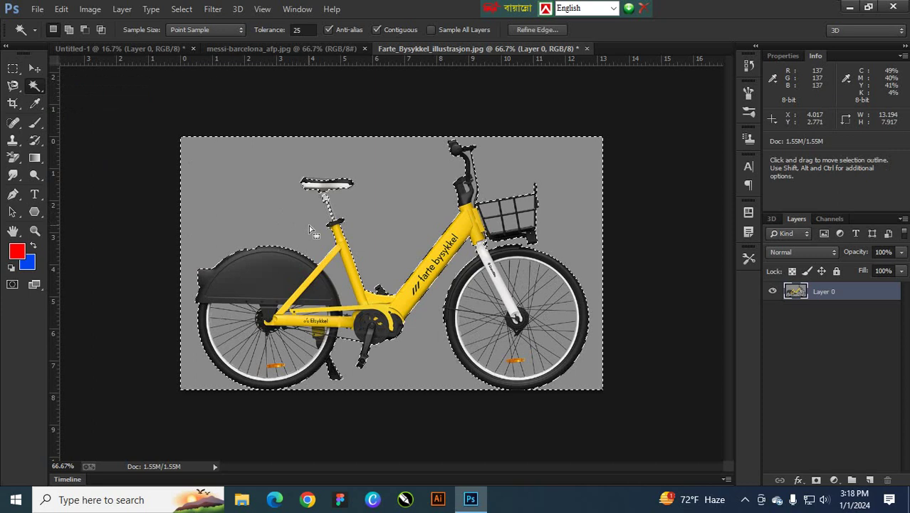
pyautogui.press('Delete')
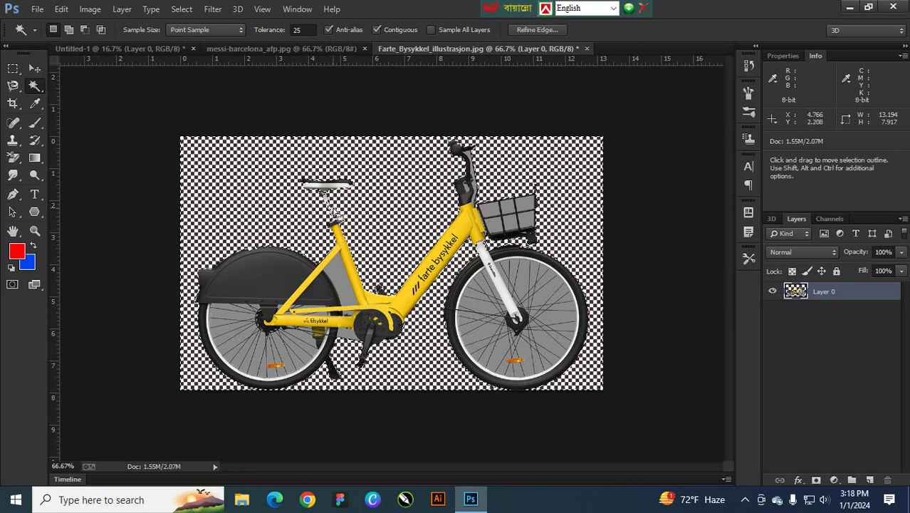
# - Undo the deletion of the gray background around the bicycle and clear the selection
pyautogui.hotkey('ctrl', 'z')
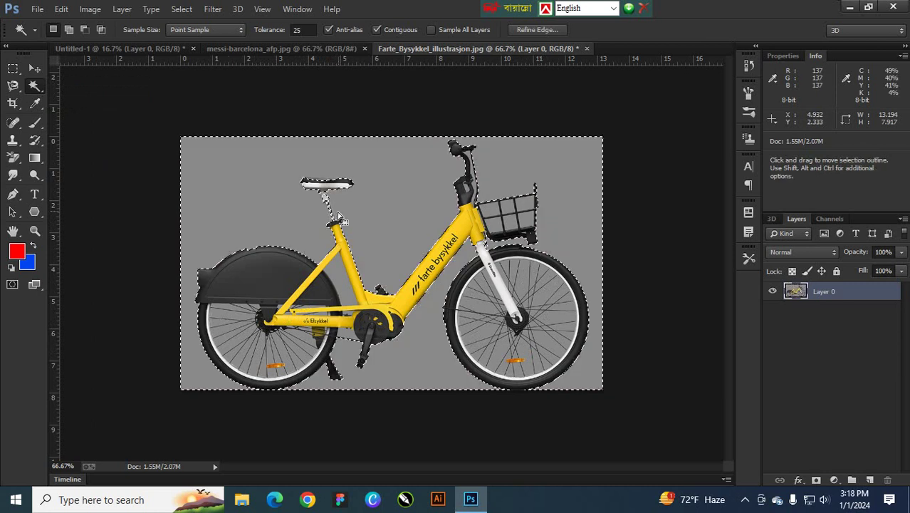
pyautogui.hotkey('ctrl', 'd')
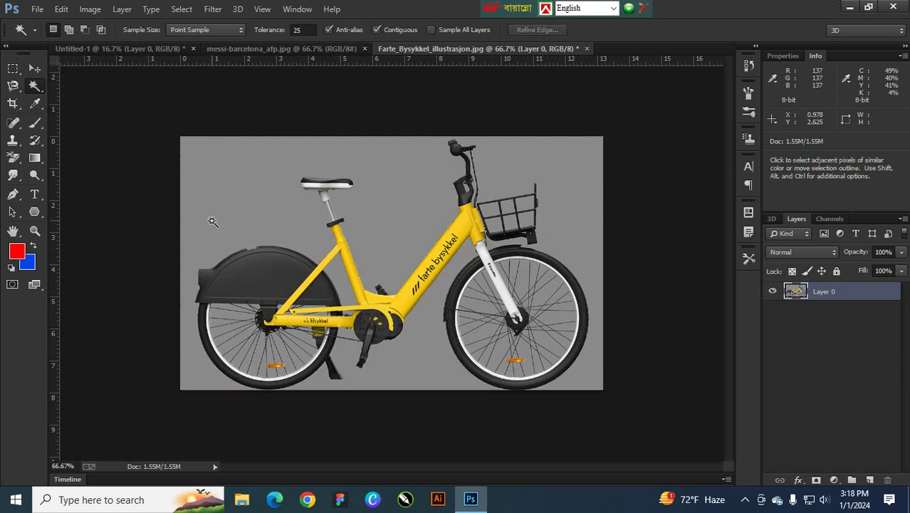
# - Erase patches of gray with the Background Eraser around the seat post and rear fender, beside the down tube, and inside the front wheel
pyautogui.click(11, 163)
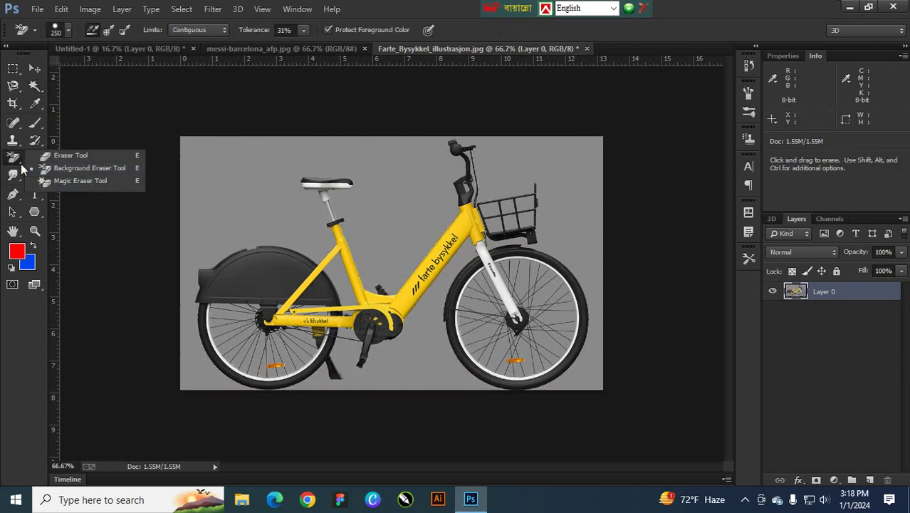
pyautogui.click(95, 170)
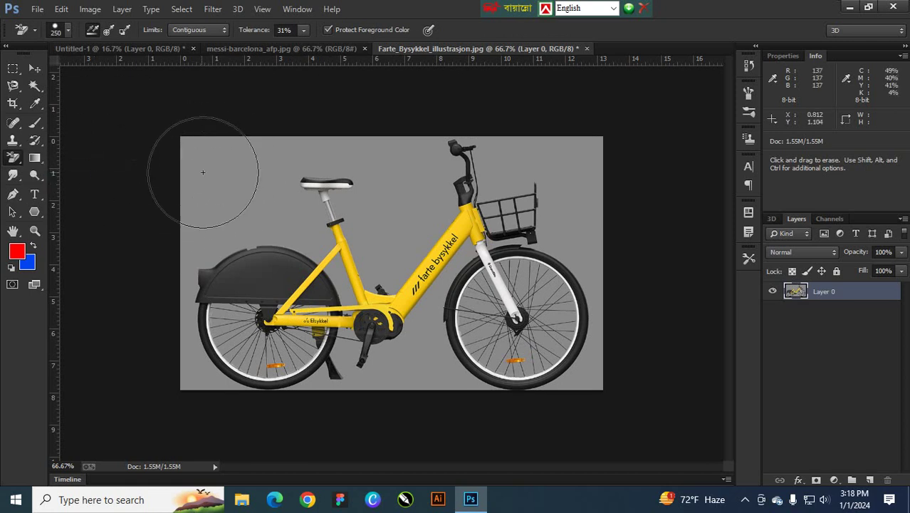
pyautogui.click(320, 237)
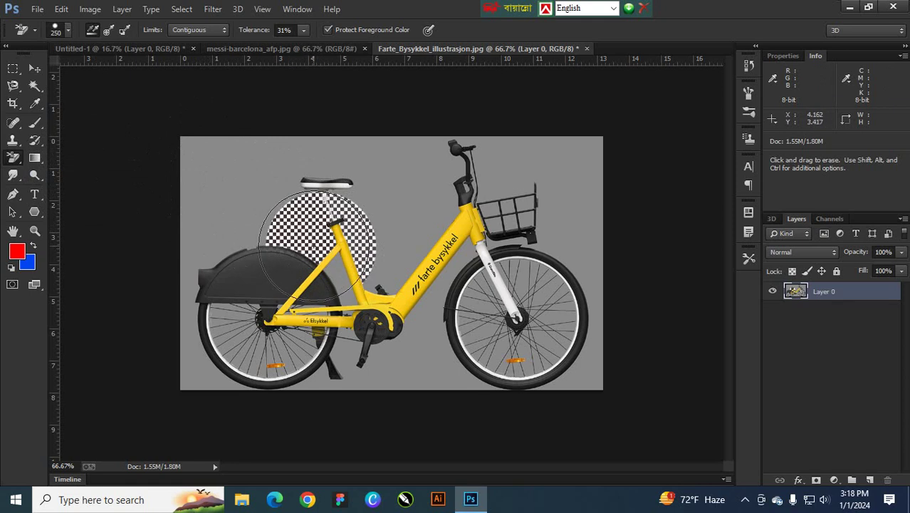
pyautogui.click(460, 262)
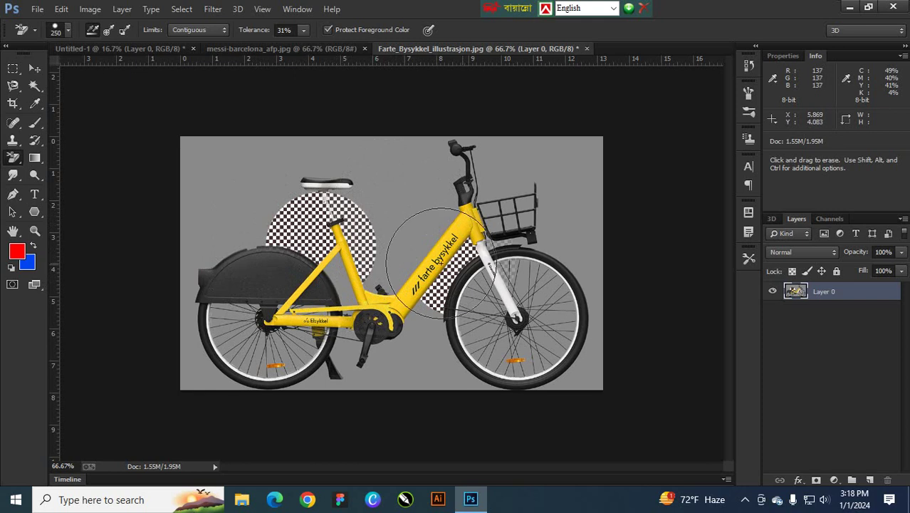
pyautogui.click(483, 329)
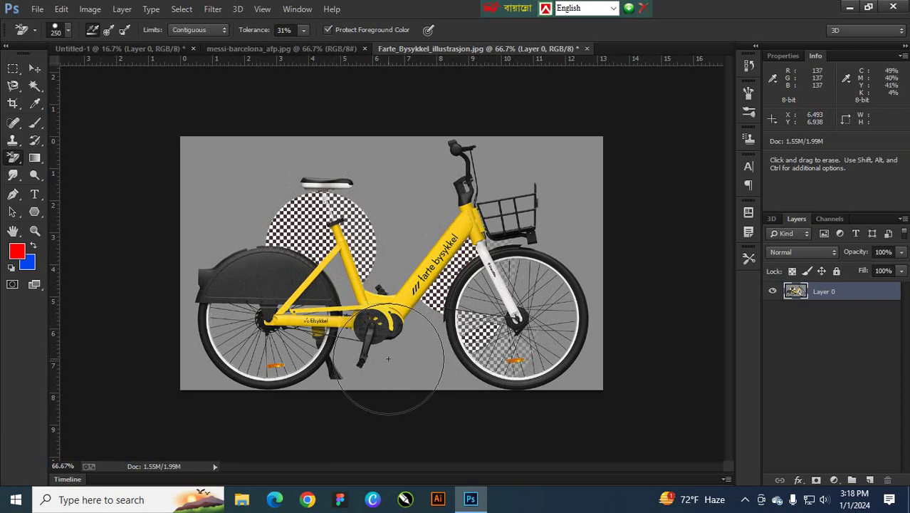
pyautogui.click(431, 351)
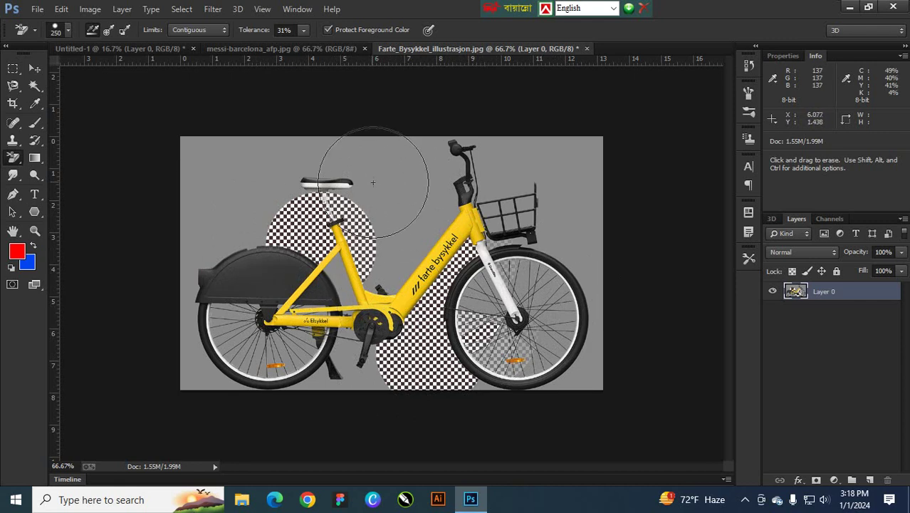
pyautogui.moveTo(268, 235); pyautogui.dragTo(246, 222)
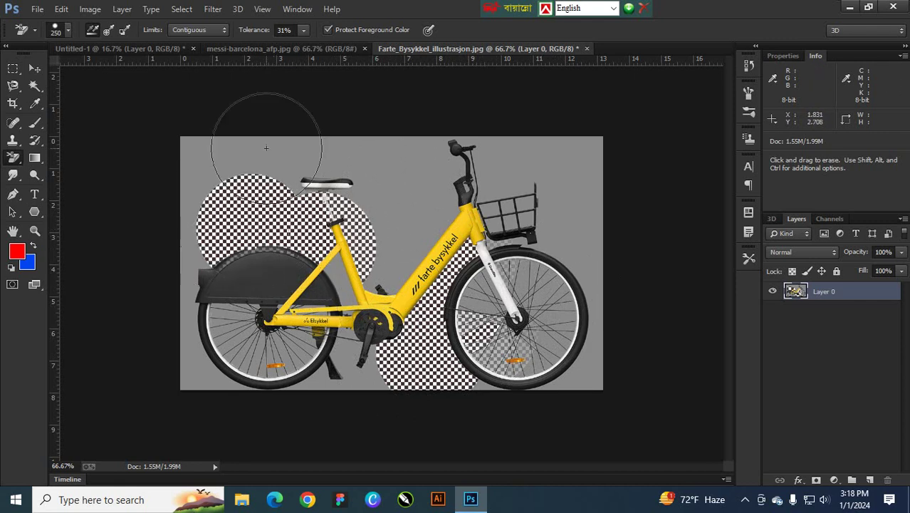
# - Open the 360_F_432440052 image of the woman in a yellow sweater from the Desktop's picture folder
pyautogui.click(37, 9)
pyautogui.click(48, 36)
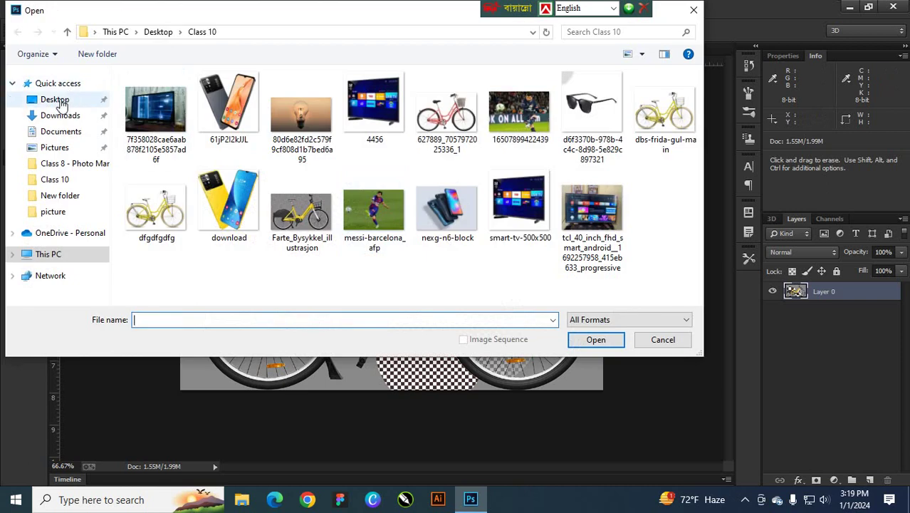
pyautogui.click(57, 100)
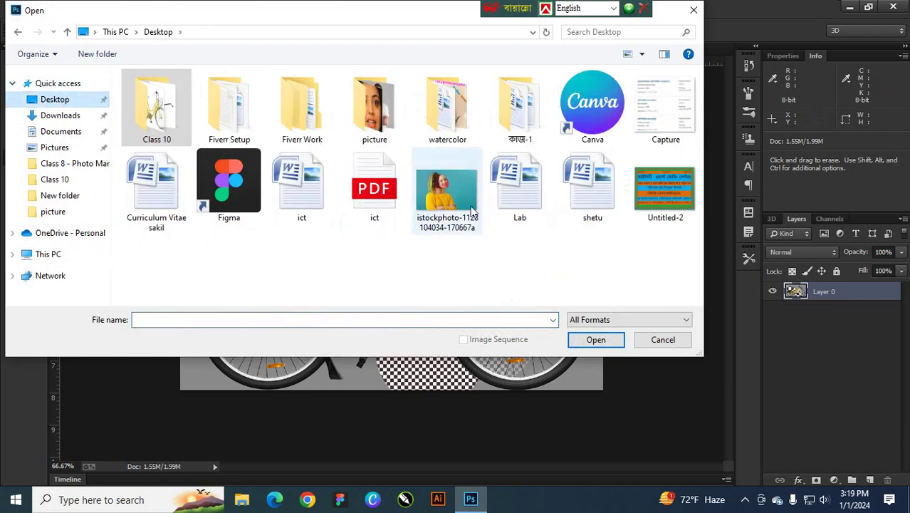
pyautogui.doubleClick(381, 103)
pyautogui.click(584, 114)
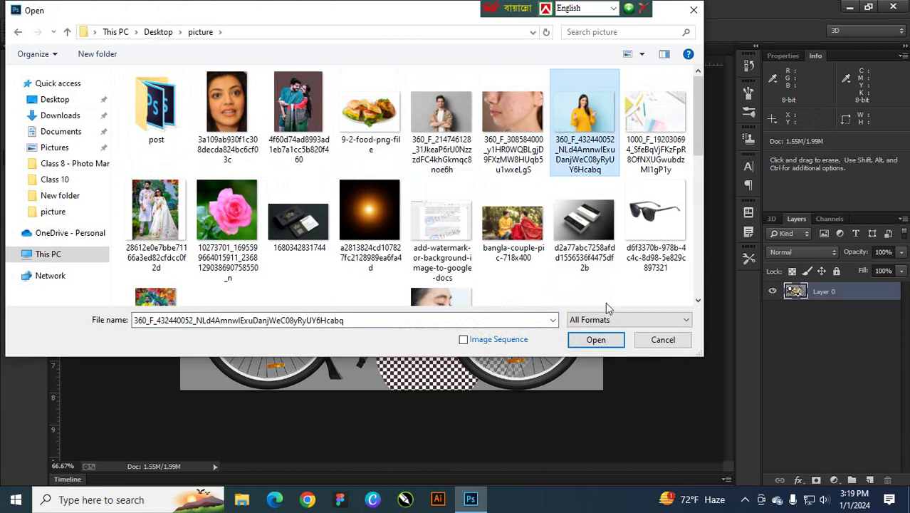
pyautogui.click(596, 339)
# - Try single Background Eraser dabs on the blue background beside the woman's head, undoing each one
pyautogui.moveTo(337, 206); pyautogui.dragTo(333, 211)
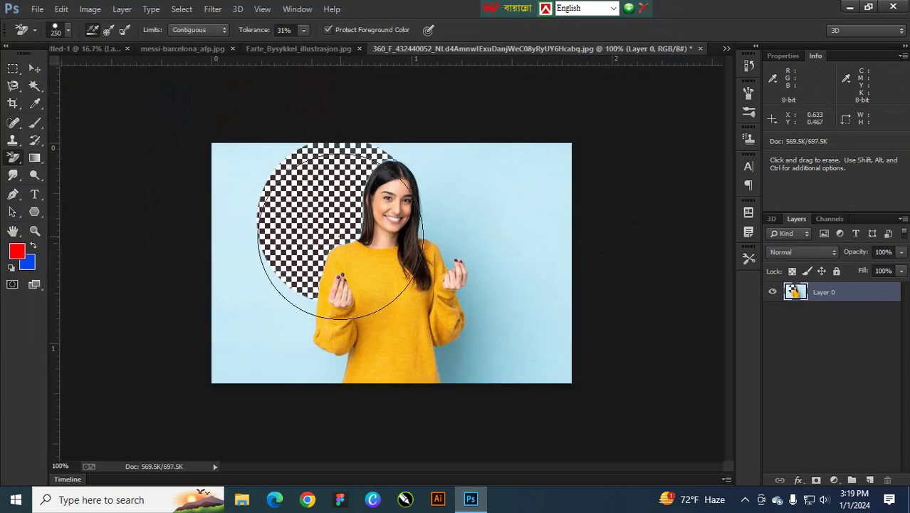
pyautogui.hotkey('ctrl', 'z')
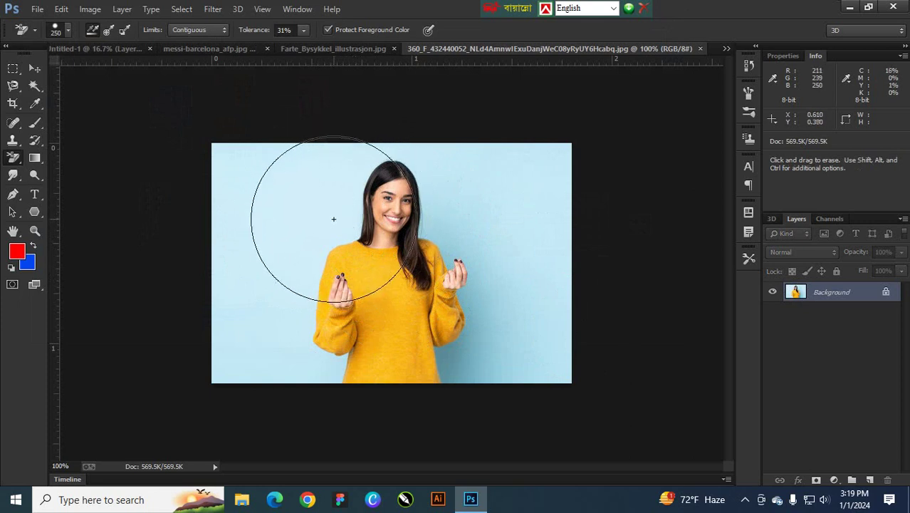
pyautogui.click(332, 217)
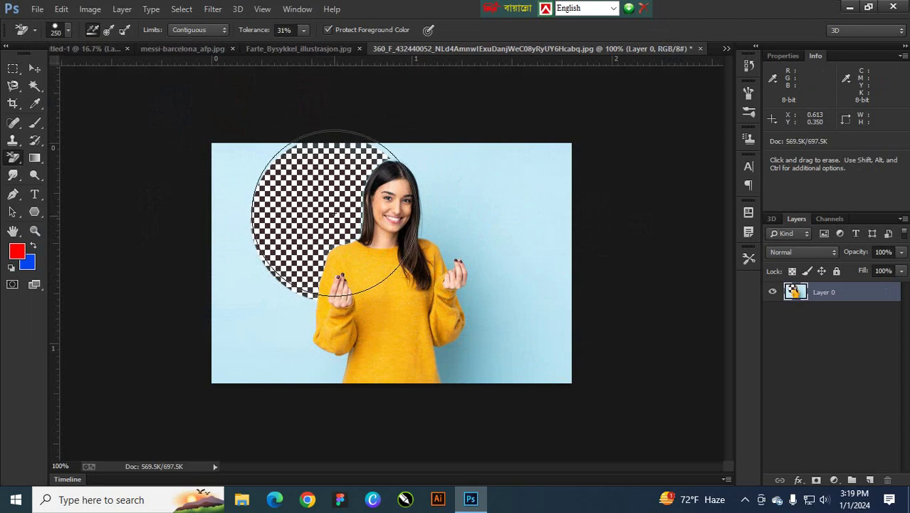
pyautogui.hotkey('ctrl', 'z')
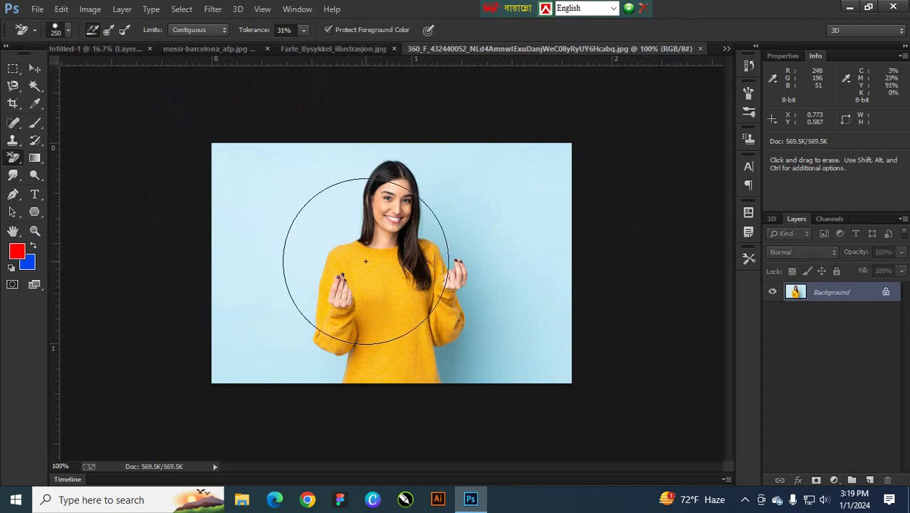
# - Try Background Eraser dabs centred on the yellow sweater, the blue background and the woman's hand, reverting each one
pyautogui.click(367, 263)
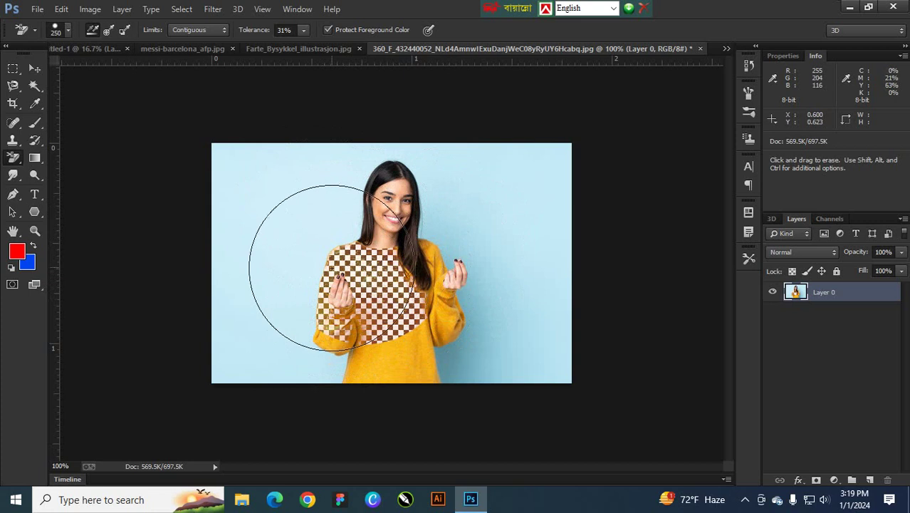
pyautogui.press('F12')
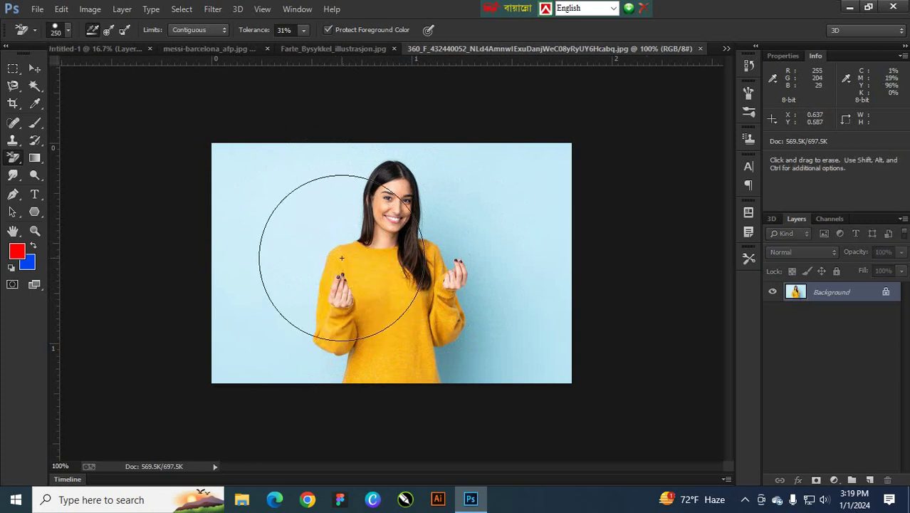
pyautogui.hotkey('ctrl', 'z')
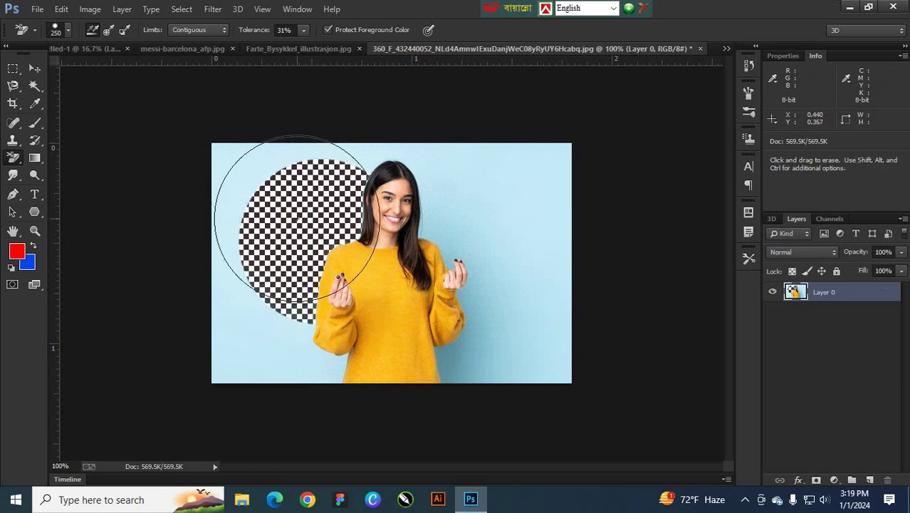
pyautogui.hotkey('ctrl', 'z')
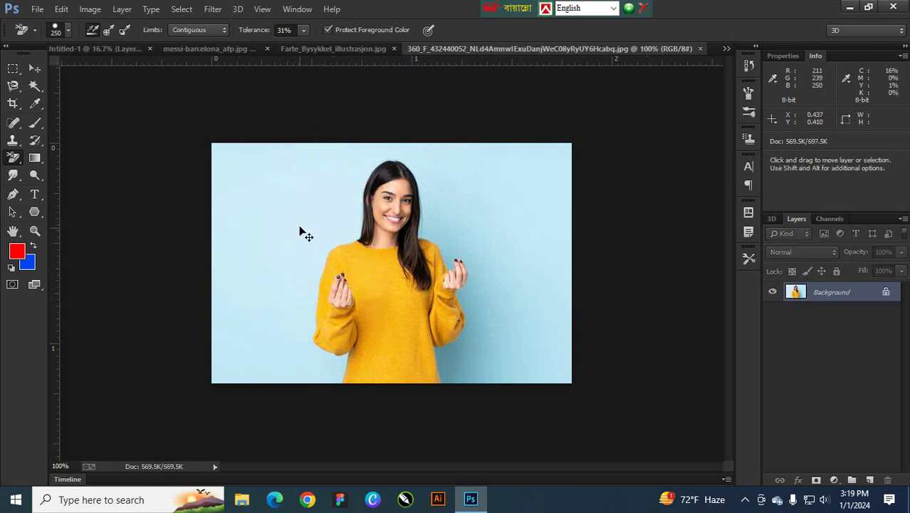
pyautogui.click(339, 287)
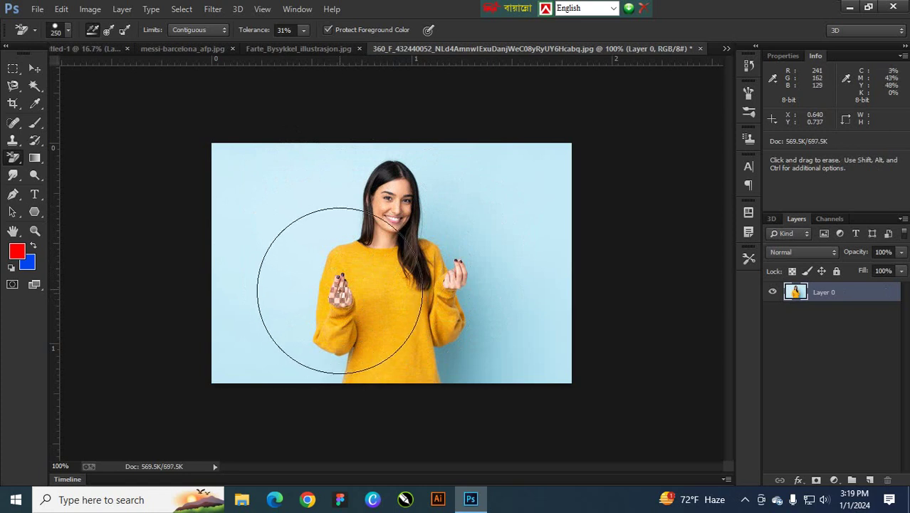
pyautogui.hotkey('ctrl', 'z')
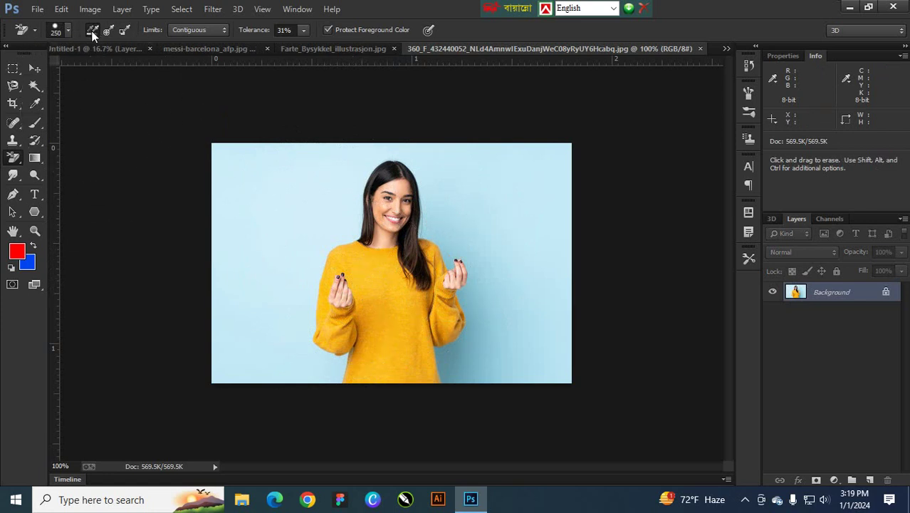
# - Try one continuous Background Eraser stroke over the whole photo, including the woman, and revert the image
pyautogui.click(291, 182)
pyautogui.moveTo(291, 182)
pyautogui.mouseDown()
pyautogui.moveTo(264, 243)
pyautogui.moveTo(244, 386)
pyautogui.moveTo(305, 406)
pyautogui.moveTo(539, 300)
pyautogui.moveTo(386, 146)
pyautogui.moveTo(305, 324)
pyautogui.moveTo(93, 307)
pyautogui.mouseUp()
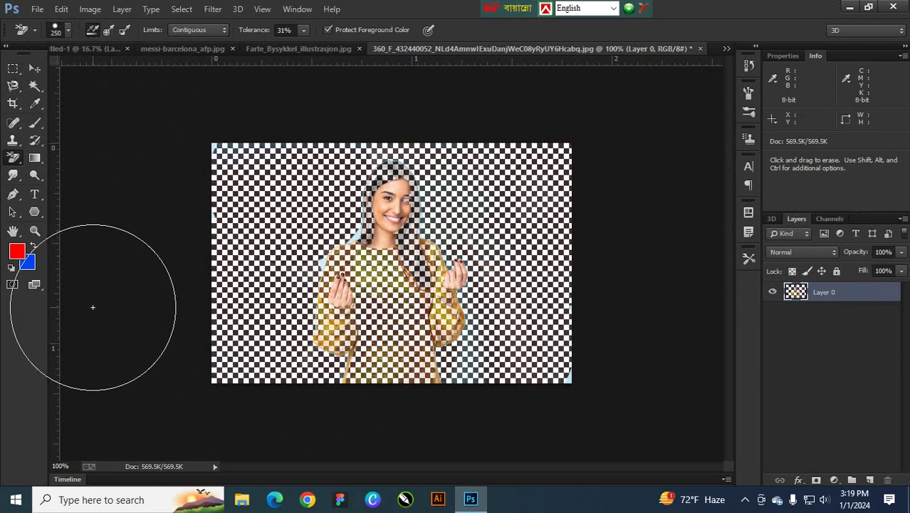
pyautogui.press('F12')
# - Erase the blue background around the woman with several Background Eraser strokes, keeping the brush centre off her
pyautogui.click(326, 198)
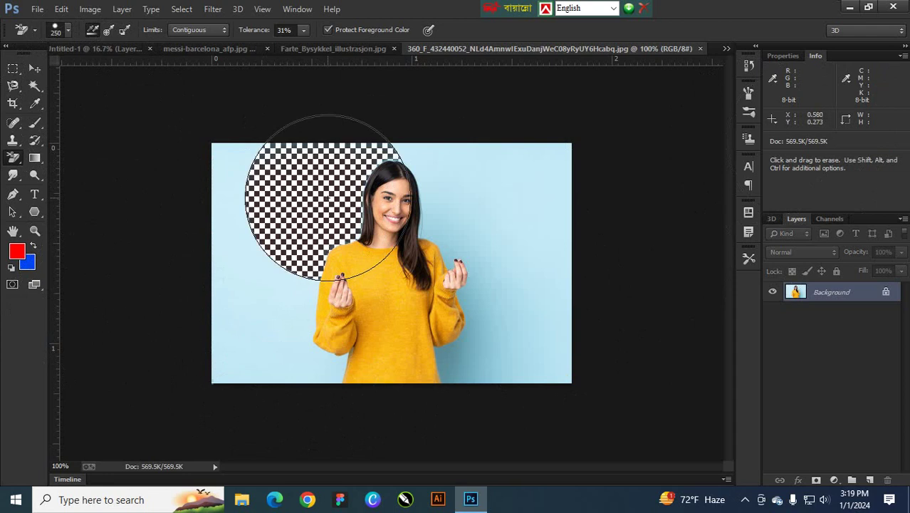
pyautogui.moveTo(326, 197)
pyautogui.mouseDown()
pyautogui.moveTo(363, 172)
pyautogui.moveTo(458, 179)
pyautogui.moveTo(450, 183)
pyautogui.moveTo(518, 264)
pyautogui.moveTo(520, 326)
pyautogui.moveTo(476, 364)
pyautogui.moveTo(307, 392)
pyautogui.moveTo(274, 379)
pyautogui.moveTo(246, 337)
pyautogui.moveTo(247, 148)
pyautogui.moveTo(231, 158)
pyautogui.moveTo(568, 176)
pyautogui.moveTo(532, 358)
pyautogui.moveTo(554, 378)
pyautogui.mouseUp()
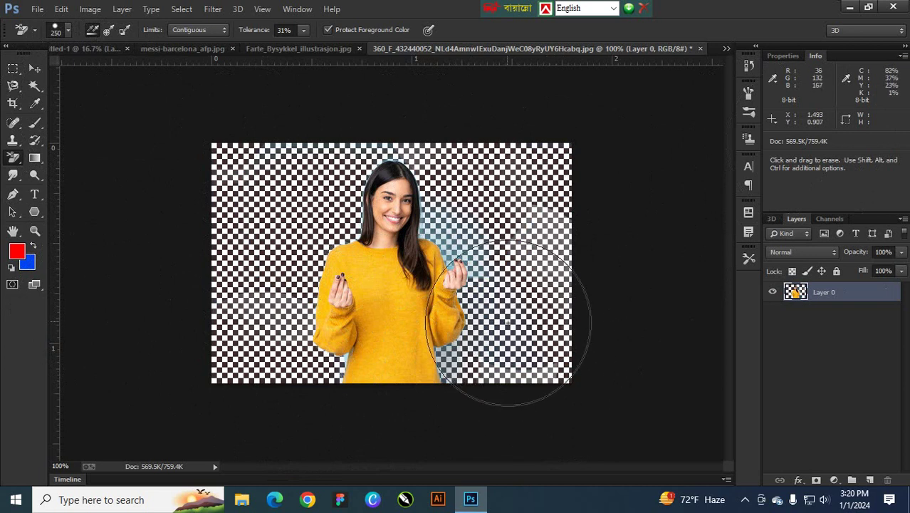
pyautogui.moveTo(492, 307); pyautogui.dragTo(574, 238)
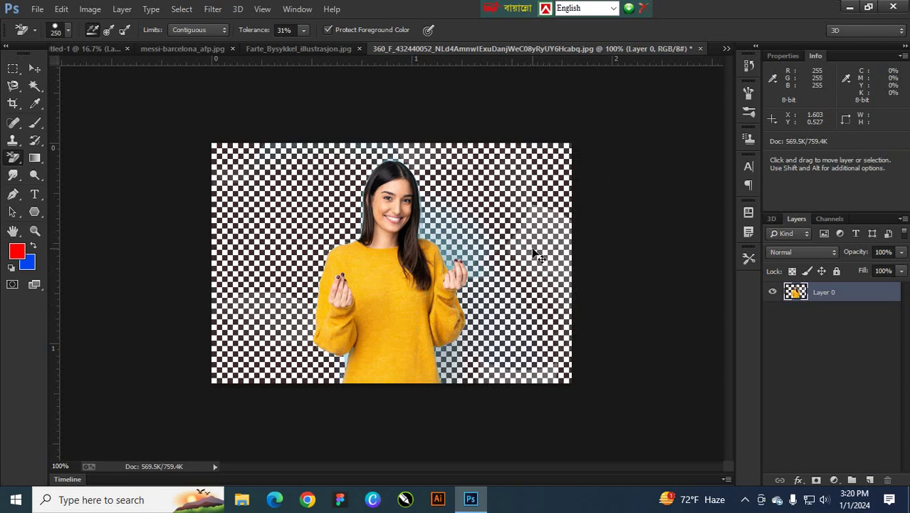
# - Step back through the eraser strokes and restore the woman's photo to its original opened state from the history
pyautogui.hotkey('ctrl', 'alt', 'z')
pyautogui.hotkey('ctrl', 'alt', 'z')
pyautogui.hotkey('ctrl', 'alt', 'z')
pyautogui.hotkey('ctrl', 'alt', 'z')
pyautogui.hotkey('ctrl', 'alt', 'z')
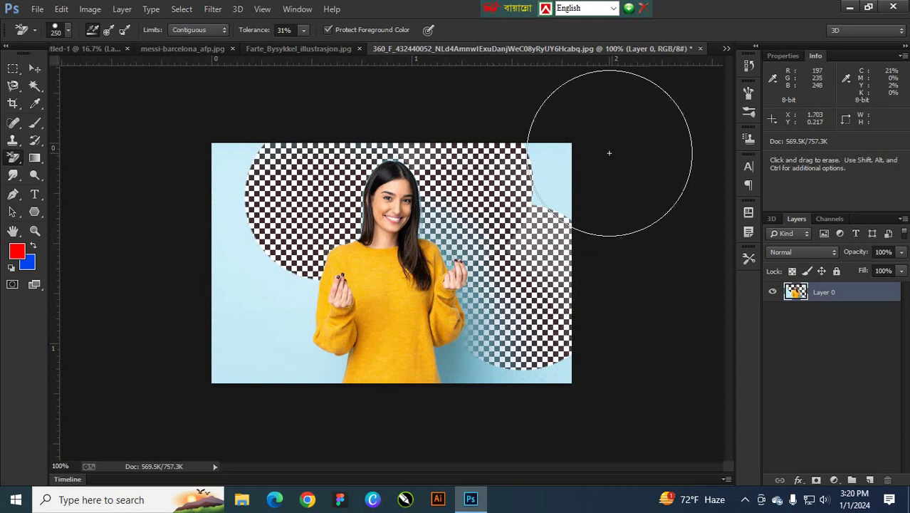
pyautogui.click(749, 69)
pyautogui.click(675, 73)
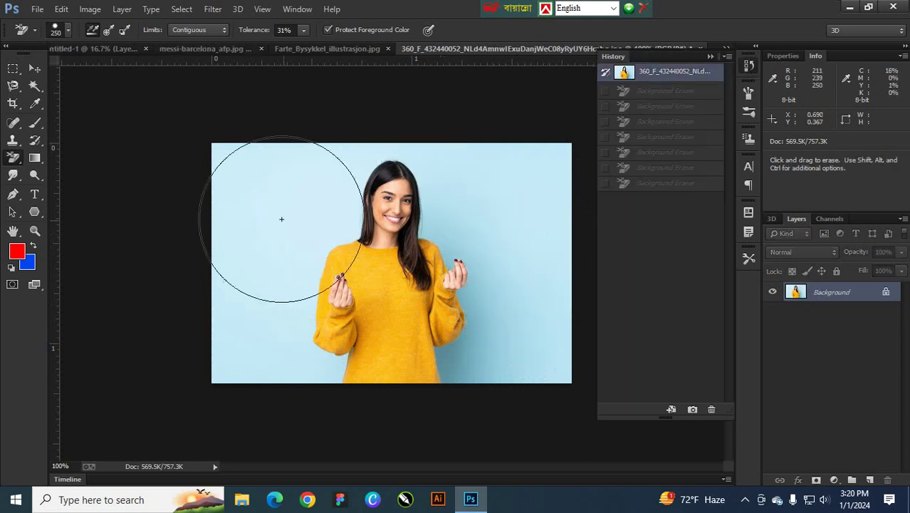
# - Try repeated Background Eraser strokes that pass over both the woman and the background, reverting the photo after each
pyautogui.moveTo(278, 183)
pyautogui.mouseDown()
pyautogui.moveTo(269, 395)
pyautogui.moveTo(310, 449)
pyautogui.moveTo(443, 218)
pyautogui.moveTo(396, 234)
pyautogui.moveTo(442, 256)
pyautogui.moveTo(413, 428)
pyautogui.moveTo(554, 304)
pyautogui.moveTo(480, 198)
pyautogui.moveTo(370, 99)
pyautogui.mouseUp()
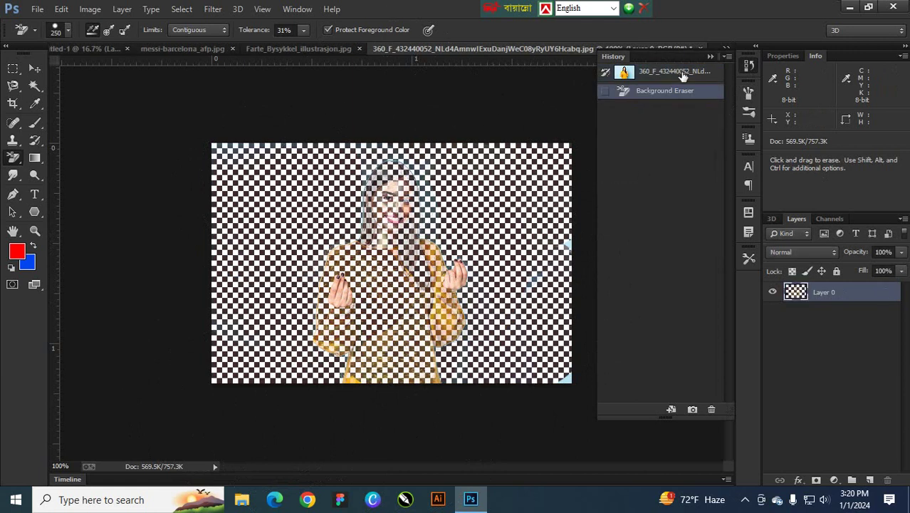
pyautogui.click(713, 71)
pyautogui.moveTo(384, 307)
pyautogui.mouseDown()
pyautogui.moveTo(268, 305)
pyautogui.moveTo(365, 445)
pyautogui.moveTo(380, 436)
pyautogui.moveTo(329, 415)
pyautogui.mouseUp()
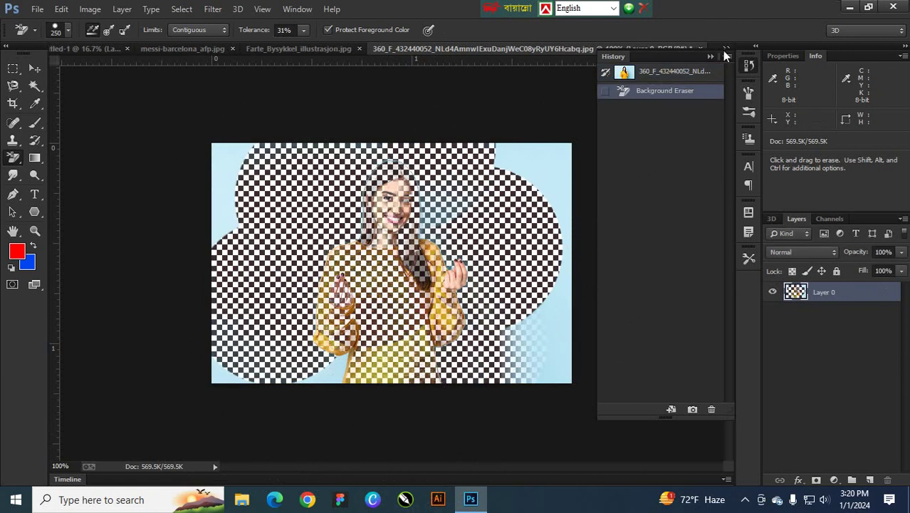
pyautogui.click(681, 75)
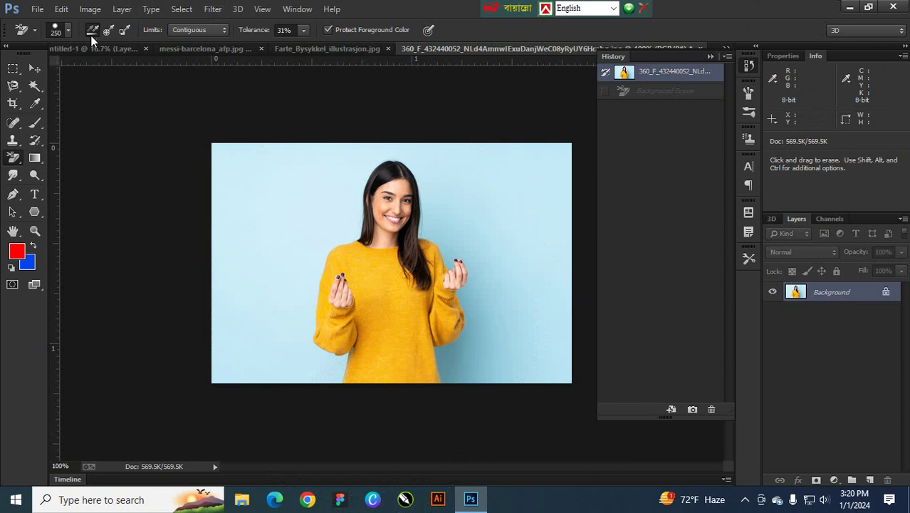
pyautogui.moveTo(205, 130)
pyautogui.mouseDown()
pyautogui.moveTo(331, 213)
pyautogui.moveTo(299, 176)
pyautogui.moveTo(134, 431)
pyautogui.moveTo(510, 140)
pyautogui.moveTo(421, 192)
pyautogui.moveTo(284, 295)
pyautogui.moveTo(300, 352)
pyautogui.moveTo(510, 283)
pyautogui.moveTo(610, 141)
pyautogui.moveTo(465, 235)
pyautogui.moveTo(254, 471)
pyautogui.moveTo(389, 354)
pyautogui.mouseUp()
pyautogui.hotkey('ctrl', 'z')
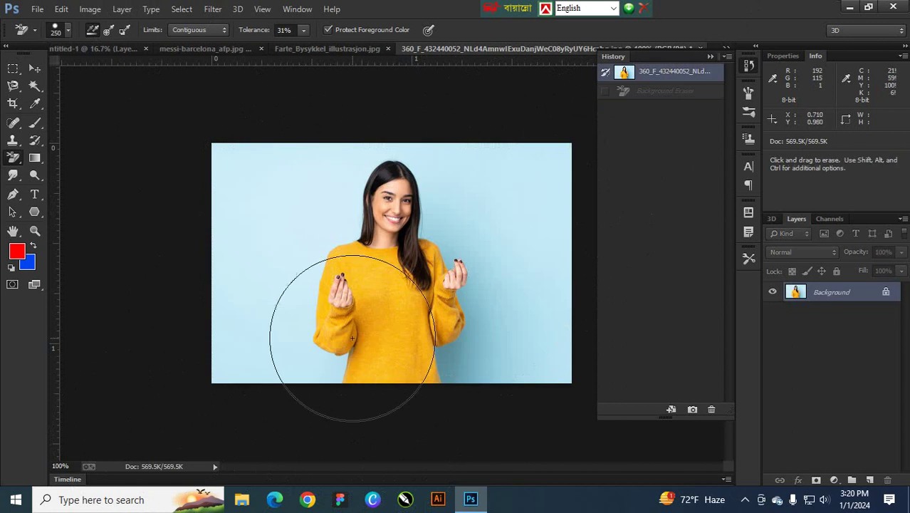
pyautogui.moveTo(308, 226)
pyautogui.mouseDown()
pyautogui.moveTo(363, 299)
pyautogui.moveTo(392, 299)
pyautogui.moveTo(415, 326)
pyautogui.moveTo(451, 258)
pyautogui.moveTo(457, 294)
pyautogui.moveTo(391, 311)
pyautogui.moveTo(350, 372)
pyautogui.moveTo(328, 384)
pyautogui.moveTo(426, 153)
pyautogui.moveTo(407, 178)
pyautogui.moveTo(401, 215)
pyautogui.moveTo(483, 235)
pyautogui.mouseUp()
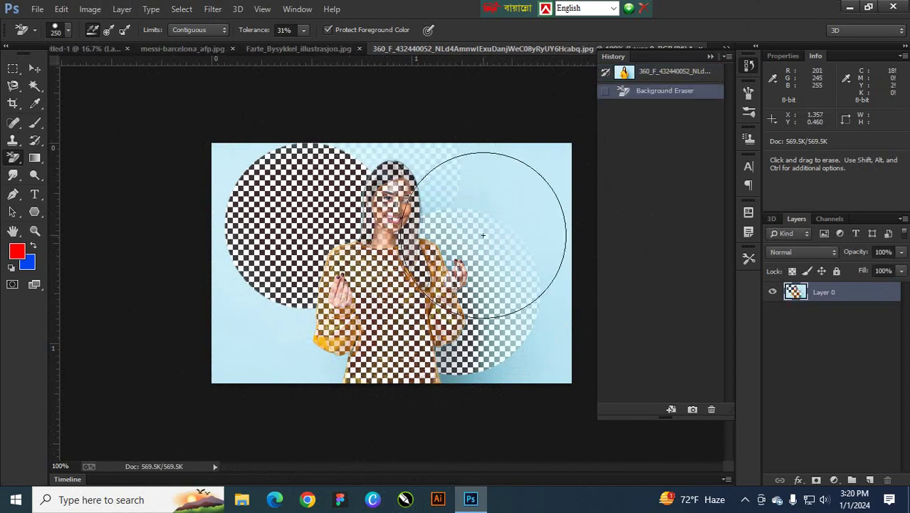
pyautogui.hotkey('ctrl', 'z')
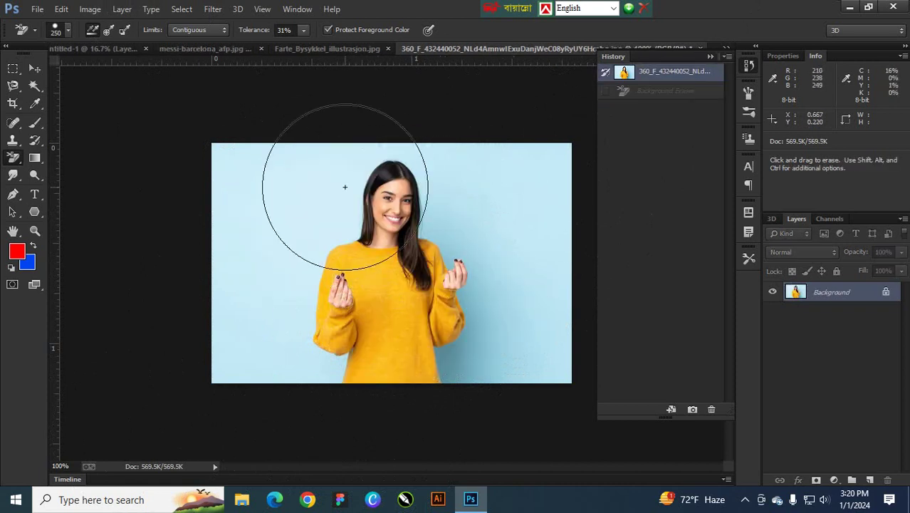
# - Erase the blue background around the woman in one continuous 250 px Background Eraser stroke, keeping the brush centre off her
pyautogui.moveTo(346, 187)
pyautogui.mouseDown()
pyautogui.moveTo(279, 275)
pyautogui.moveTo(248, 346)
pyautogui.moveTo(270, 353)
pyautogui.moveTo(335, 101)
pyautogui.moveTo(444, 158)
pyautogui.moveTo(459, 242)
pyautogui.moveTo(507, 360)
pyautogui.moveTo(538, 152)
pyautogui.moveTo(197, 121)
pyautogui.moveTo(223, 173)
pyautogui.moveTo(207, 228)
pyautogui.mouseUp()
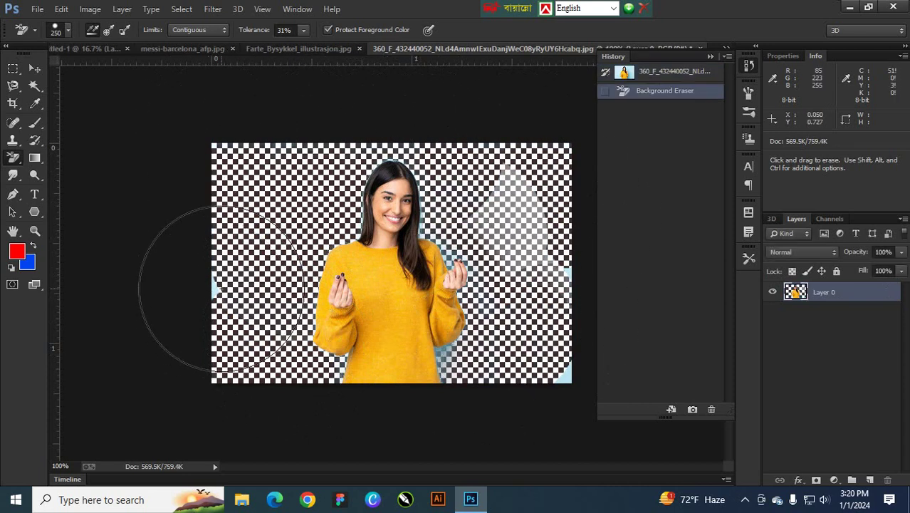
# - Try a Background Eraser stroke over the woman's sweater, undo it, and restore the photo to its original opened state
pyautogui.moveTo(367, 278)
pyautogui.mouseDown()
pyautogui.moveTo(384, 292)
pyautogui.moveTo(353, 268)
pyautogui.mouseUp()
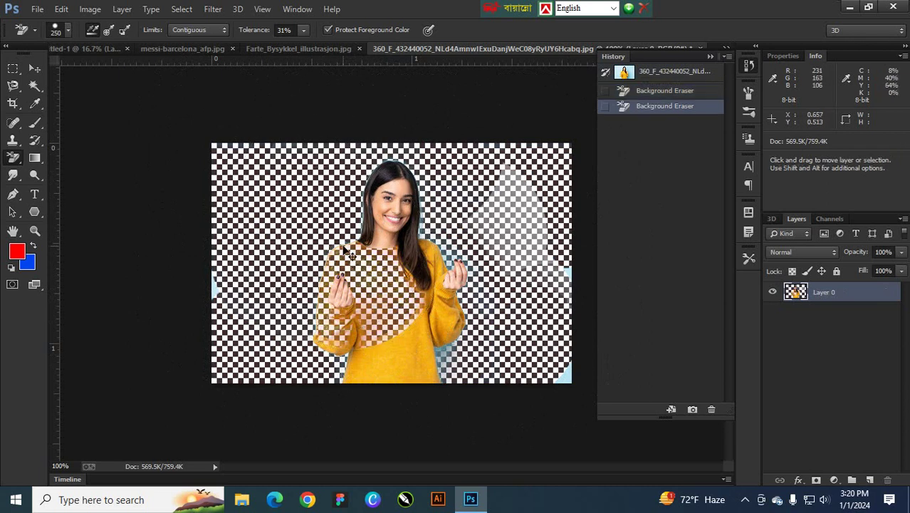
pyautogui.hotkey('ctrl', 'z')
pyautogui.click(268, 277)
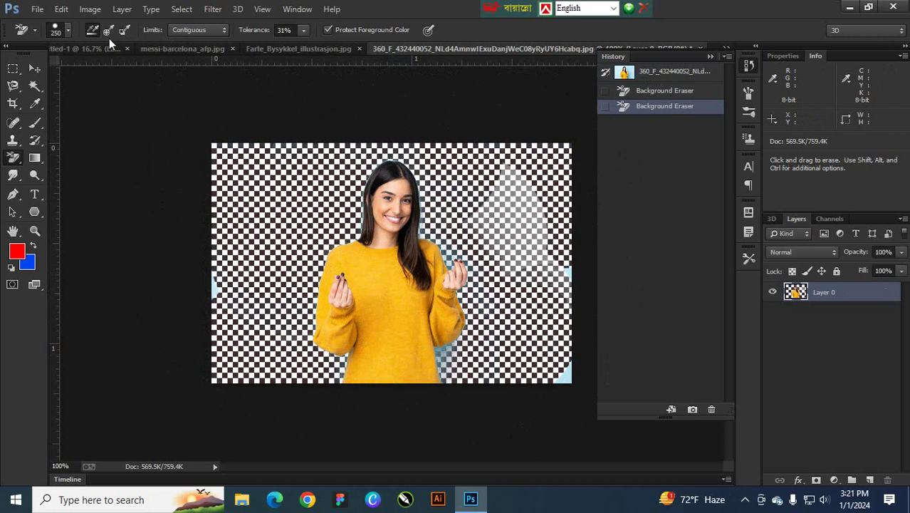
pyautogui.click(673, 72)
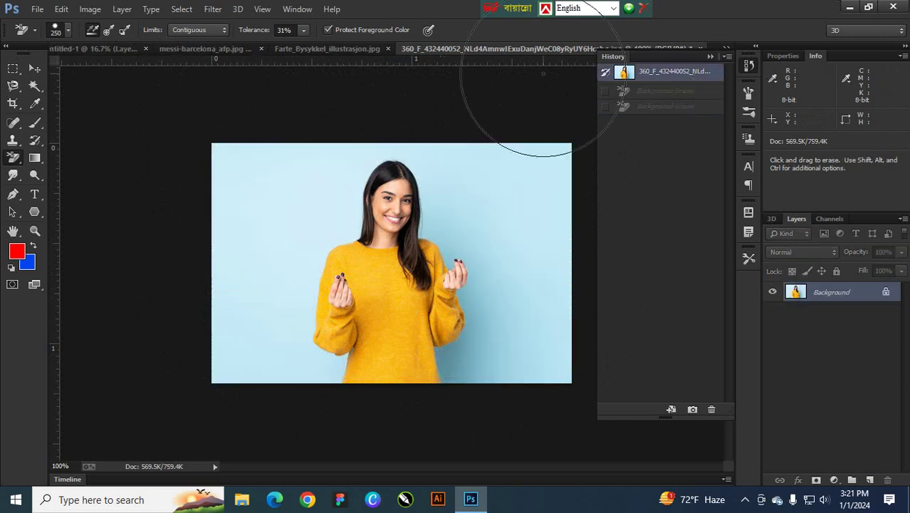
# - Try erasing the blue background around the woman with sampling set to Once, and restore the original photo from the history
pyautogui.click(108, 29)
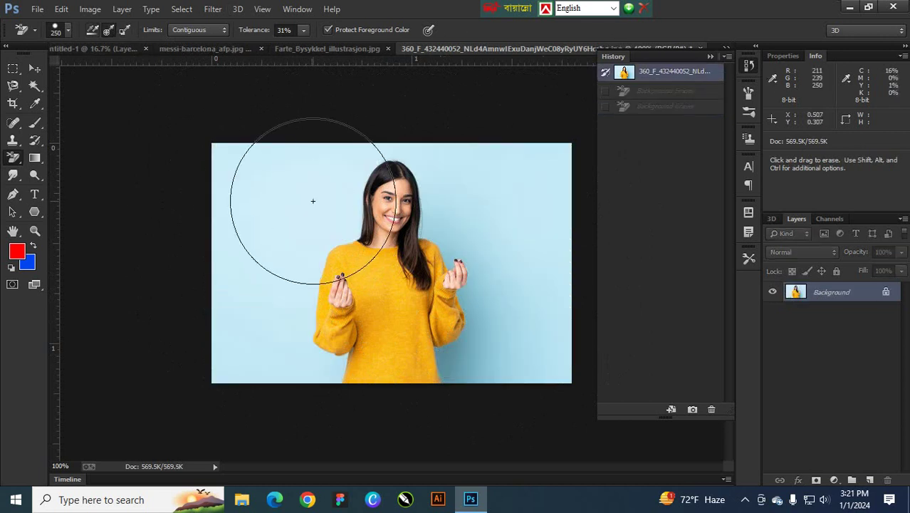
pyautogui.moveTo(313, 199)
pyautogui.mouseDown()
pyautogui.moveTo(305, 292)
pyautogui.moveTo(396, 293)
pyautogui.moveTo(418, 258)
pyautogui.moveTo(440, 249)
pyautogui.moveTo(433, 318)
pyautogui.moveTo(322, 301)
pyautogui.moveTo(328, 327)
pyautogui.moveTo(501, 147)
pyautogui.moveTo(481, 200)
pyautogui.moveTo(597, 194)
pyautogui.moveTo(520, 316)
pyautogui.moveTo(417, 361)
pyautogui.mouseUp()
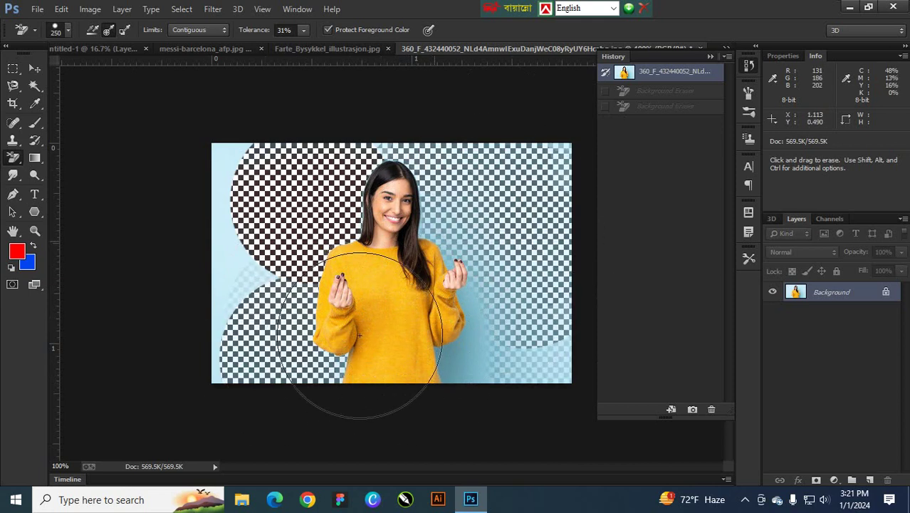
pyautogui.click(238, 268)
pyautogui.moveTo(237, 269)
pyautogui.mouseDown()
pyautogui.moveTo(264, 197)
pyautogui.moveTo(203, 400)
pyautogui.moveTo(235, 343)
pyautogui.mouseUp()
pyautogui.click(664, 74)
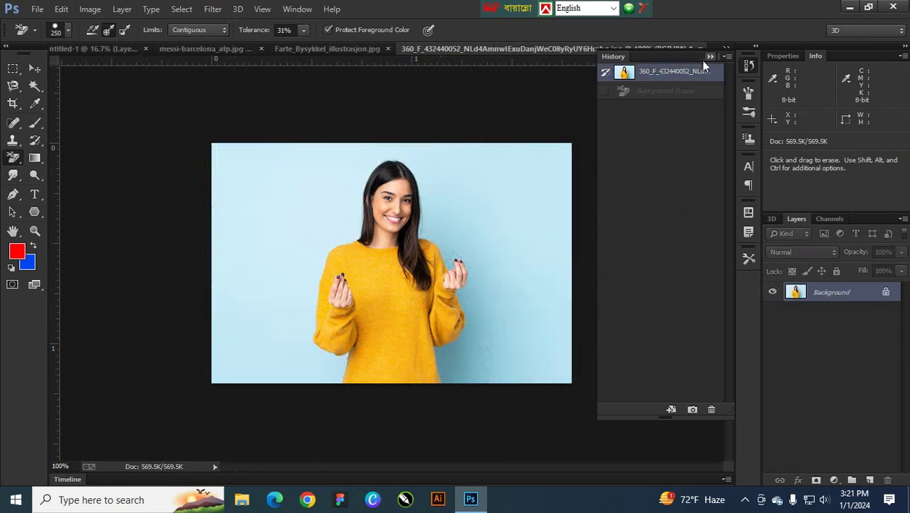
pyautogui.click(747, 65)
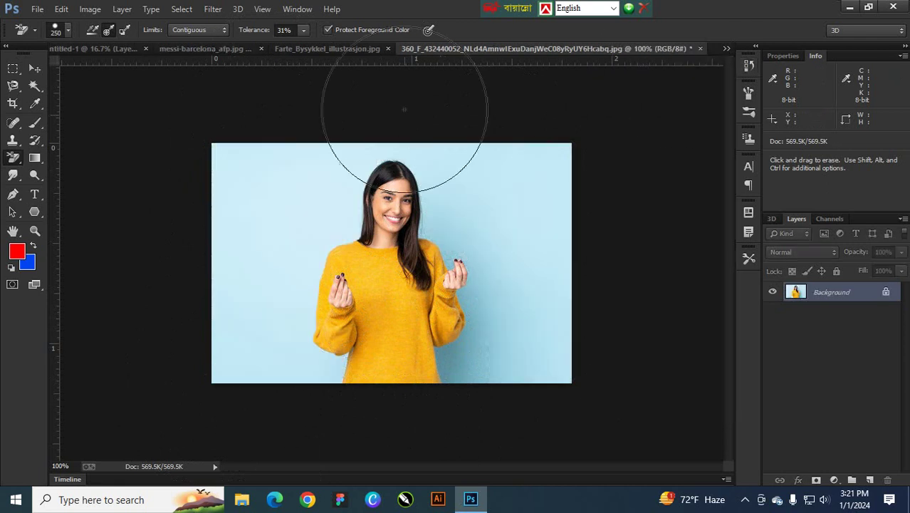
# - Erase the background on all sides of the woman with Once sampling at 31% tolerance, and revert the photo to its opened state
pyautogui.click(106, 32)
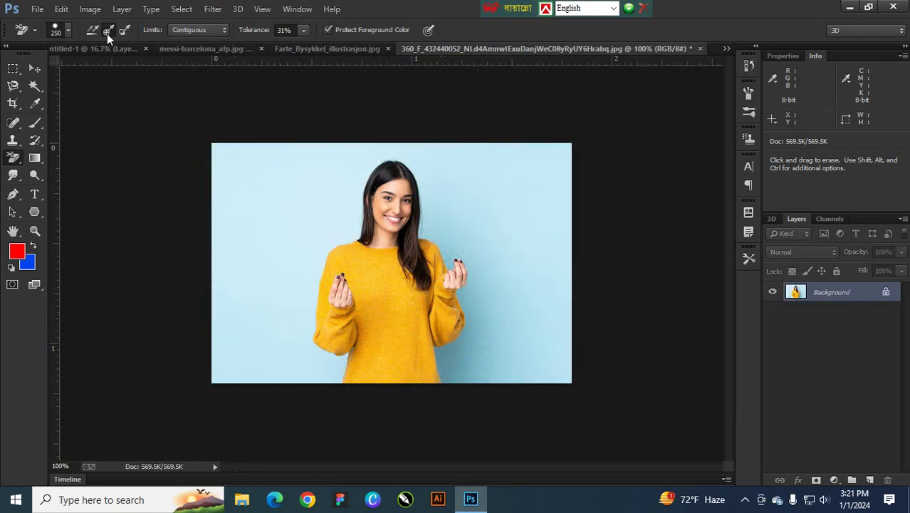
pyautogui.click(291, 195)
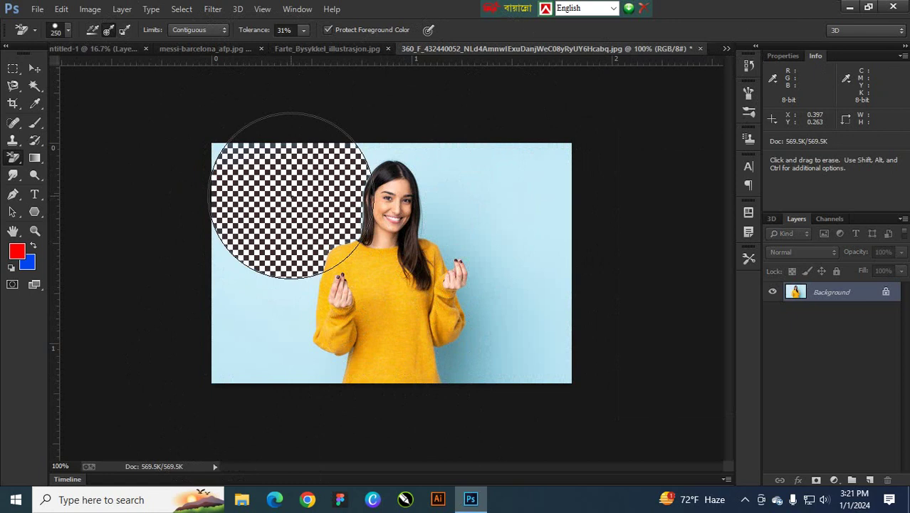
pyautogui.moveTo(291, 195)
pyautogui.mouseDown()
pyautogui.moveTo(263, 276)
pyautogui.moveTo(259, 335)
pyautogui.moveTo(278, 376)
pyautogui.mouseUp()
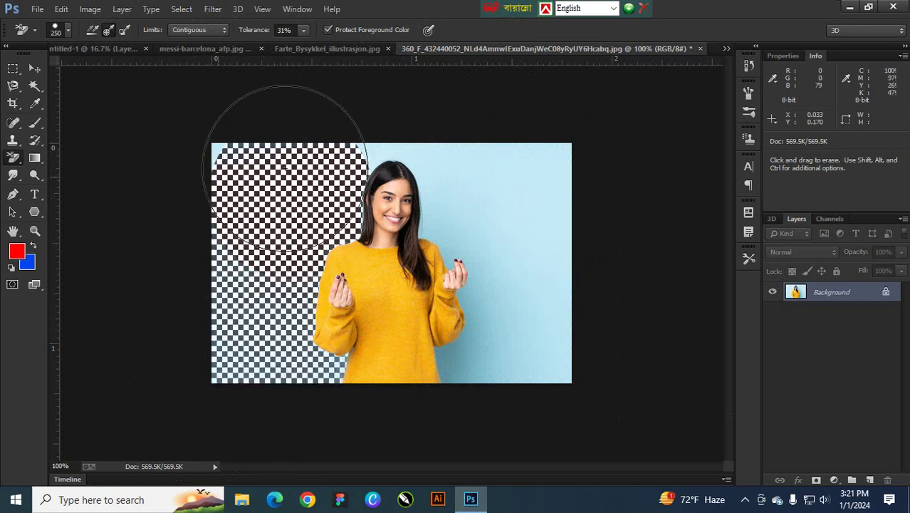
pyautogui.moveTo(365, 174)
pyautogui.mouseDown()
pyautogui.moveTo(471, 128)
pyautogui.moveTo(400, 118)
pyautogui.moveTo(391, 184)
pyautogui.mouseUp()
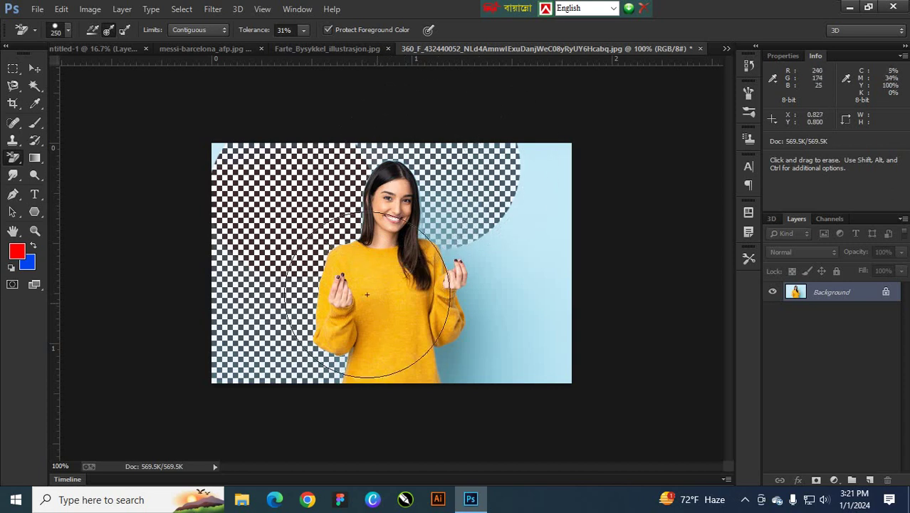
pyautogui.moveTo(463, 299)
pyautogui.mouseDown()
pyautogui.moveTo(529, 296)
pyautogui.moveTo(474, 348)
pyautogui.moveTo(485, 306)
pyautogui.moveTo(466, 336)
pyautogui.moveTo(471, 348)
pyautogui.moveTo(481, 331)
pyautogui.moveTo(467, 341)
pyautogui.moveTo(476, 322)
pyautogui.moveTo(481, 188)
pyautogui.mouseUp()
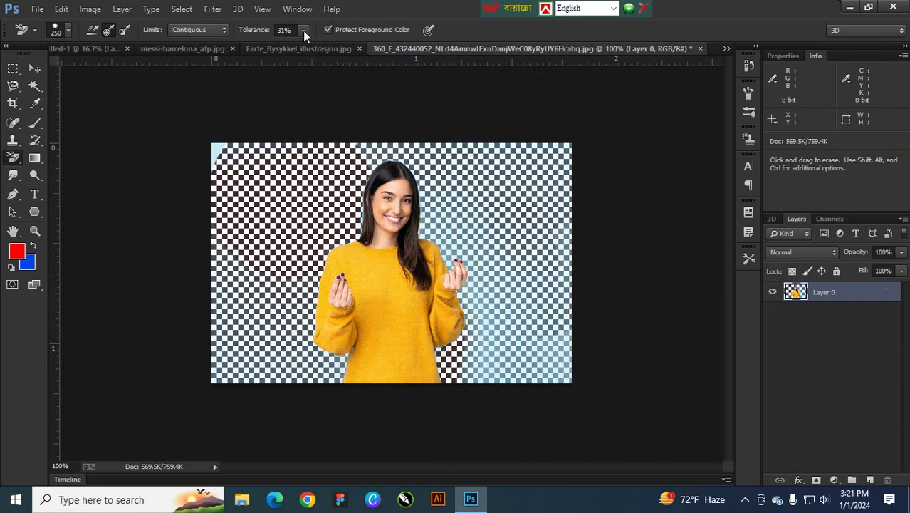
pyautogui.press('ctrl')
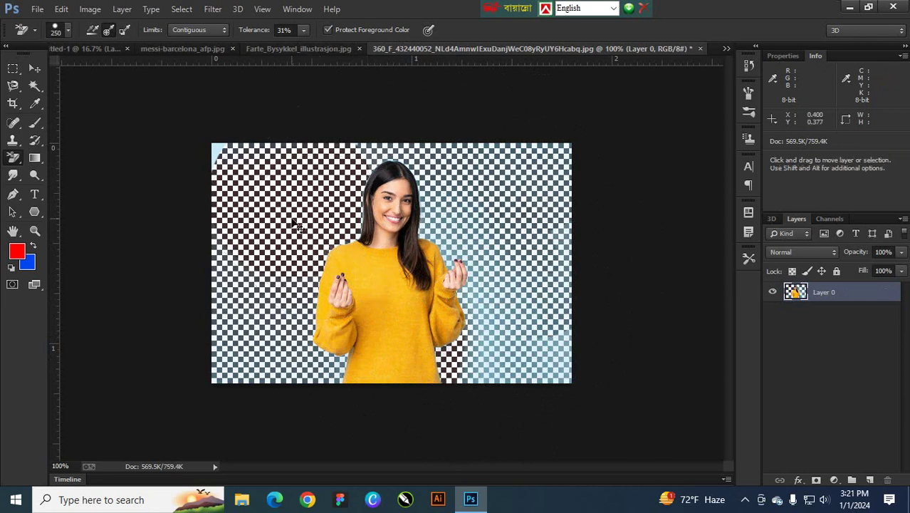
pyautogui.click(747, 66)
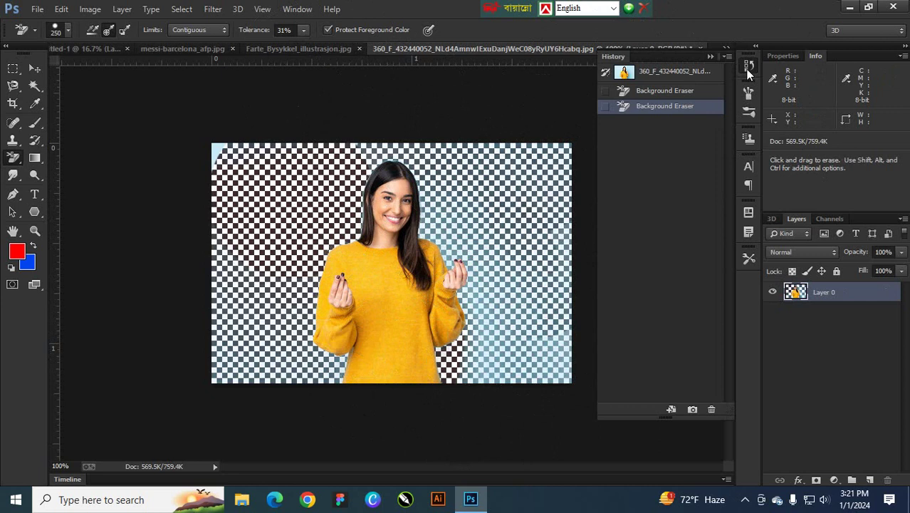
pyautogui.click(685, 75)
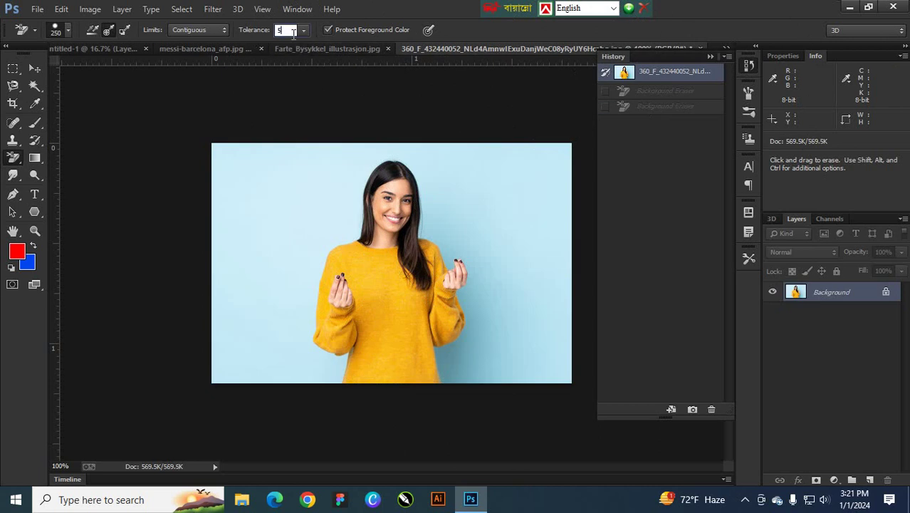
# - Set the Background Eraser tolerance to 50% and erase the blue background on both sides of the woman
pyautogui.write('50')
pyautogui.press('Return')
pyautogui.moveTo(274, 203)
pyautogui.mouseDown()
pyautogui.moveTo(275, 175)
pyautogui.moveTo(286, 211)
pyautogui.moveTo(291, 382)
pyautogui.moveTo(351, 256)
pyautogui.moveTo(439, 265)
pyautogui.moveTo(443, 408)
pyautogui.moveTo(478, 342)
pyautogui.moveTo(529, 369)
pyautogui.moveTo(546, 212)
pyautogui.moveTo(511, 143)
pyautogui.moveTo(567, 148)
pyautogui.mouseUp()
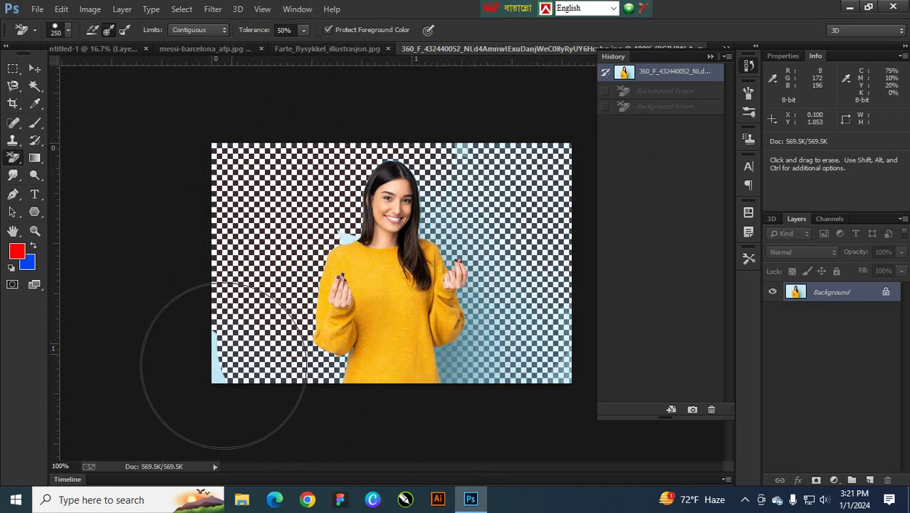
pyautogui.moveTo(216, 349)
pyautogui.mouseDown()
pyautogui.moveTo(188, 388)
pyautogui.moveTo(231, 256)
pyautogui.mouseUp()
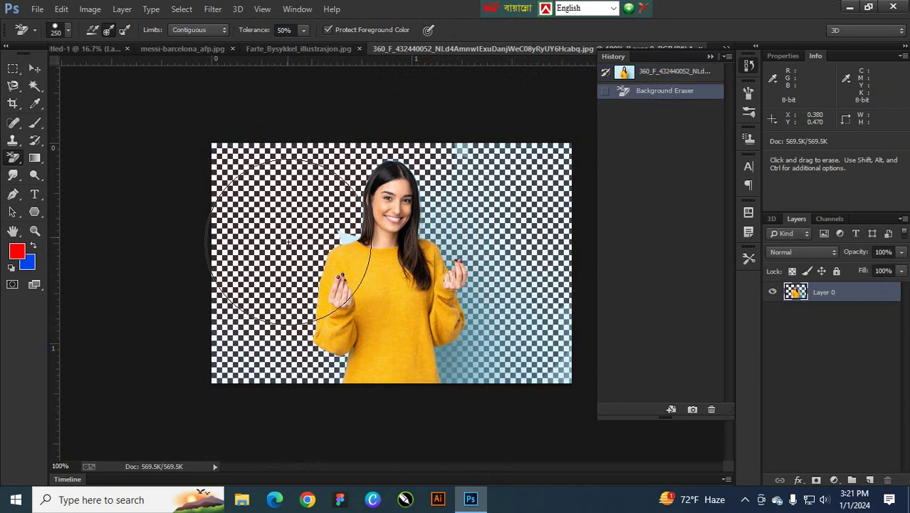
# - Try further 50% tolerance strokes near the woman's sweater and hair, and step back through them
pyautogui.moveTo(461, 372)
pyautogui.mouseDown()
pyautogui.moveTo(500, 294)
pyautogui.moveTo(471, 379)
pyautogui.moveTo(475, 219)
pyautogui.moveTo(444, 266)
pyautogui.moveTo(409, 221)
pyautogui.moveTo(342, 239)
pyautogui.mouseUp()
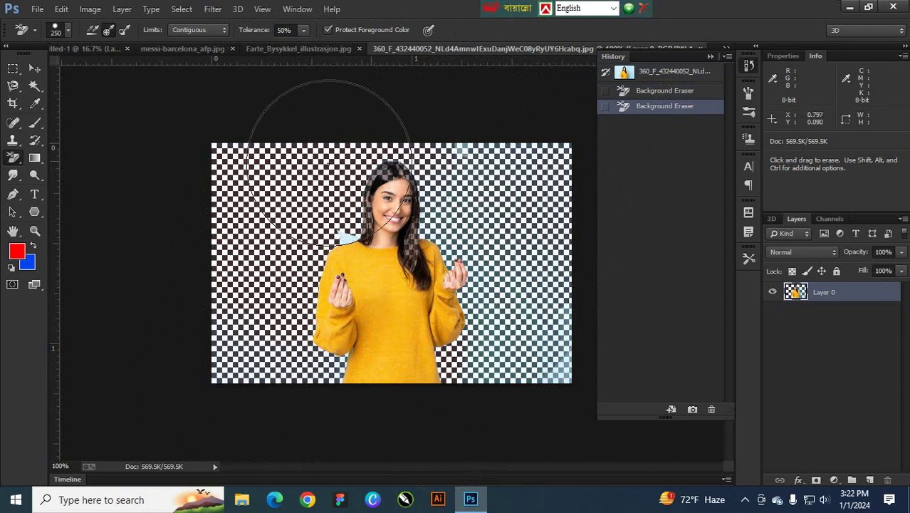
pyautogui.click(327, 164)
pyautogui.hotkey('ctrl', 'z')
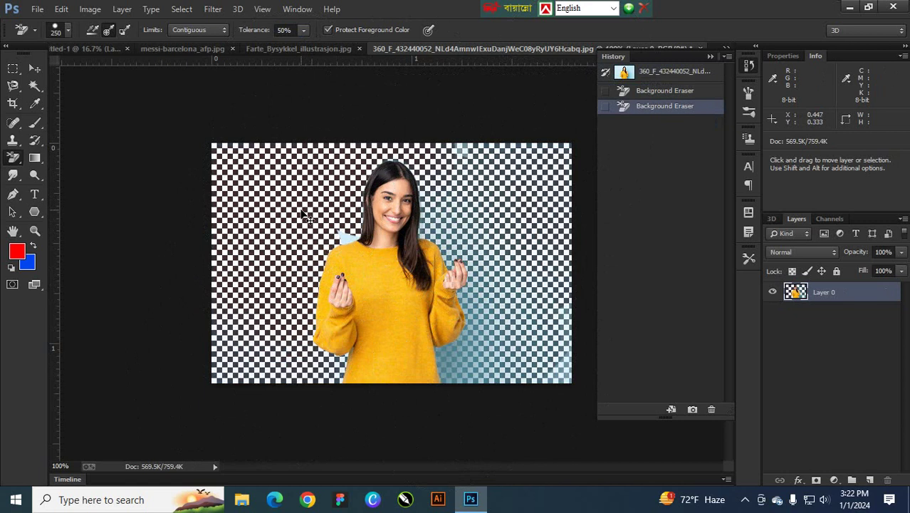
pyautogui.hotkey('ctrl', 'z')
pyautogui.hotkey('ctrl', 'alt', 'z')
pyautogui.hotkey('ctrl', 'alt', 'z')
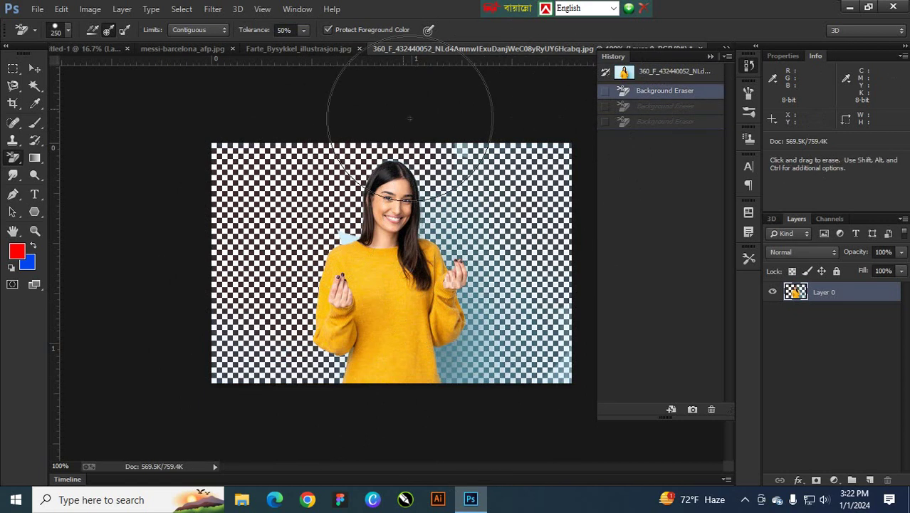
# - Set the eraser tolerance to 35% and erase the blue remnants beside the woman's sweater and shoulder
pyautogui.click(292, 30)
pyautogui.write('35')
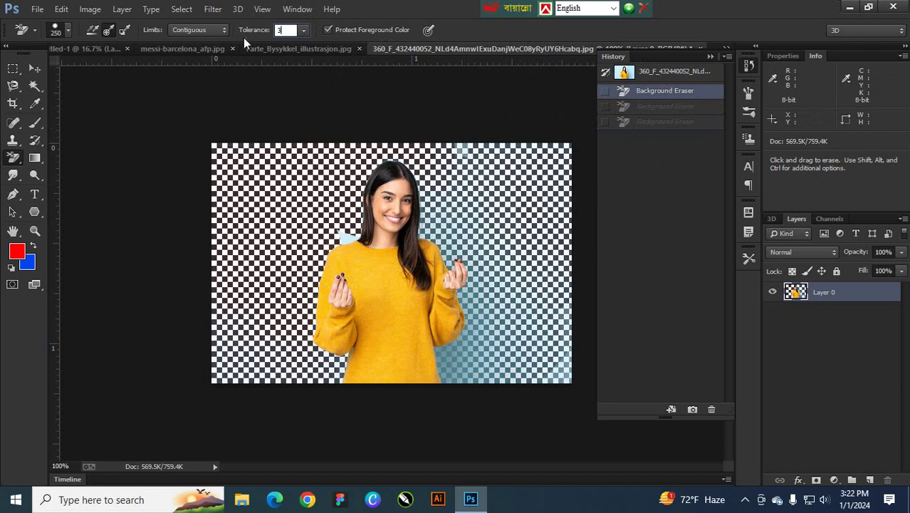
pyautogui.press('Return')
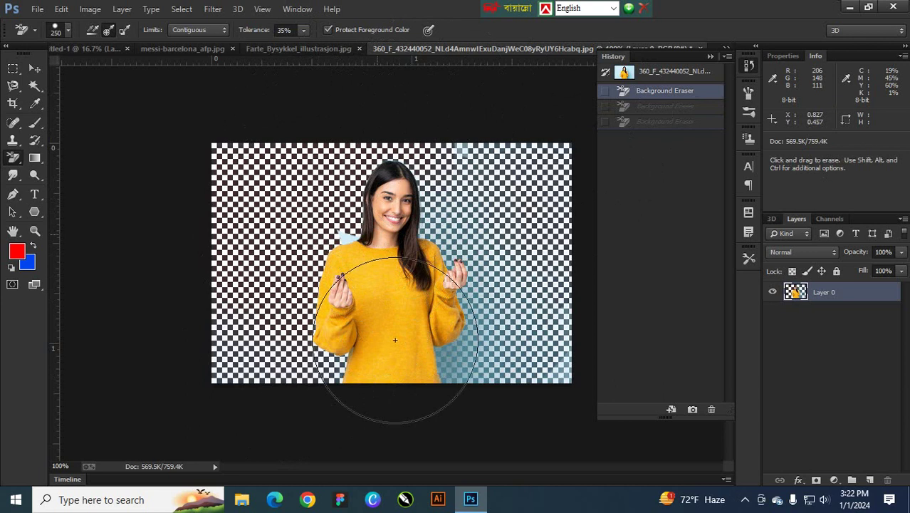
pyautogui.moveTo(471, 354); pyautogui.dragTo(457, 332)
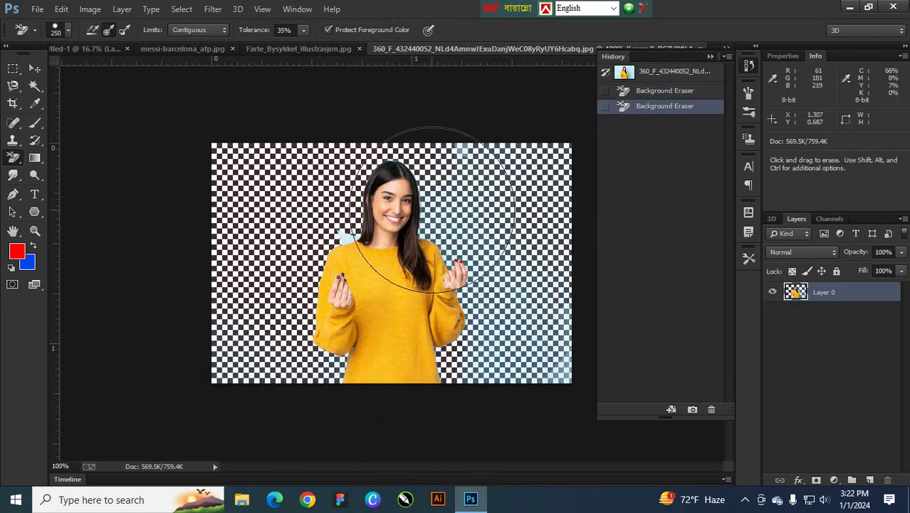
pyautogui.moveTo(366, 230); pyautogui.dragTo(334, 231)
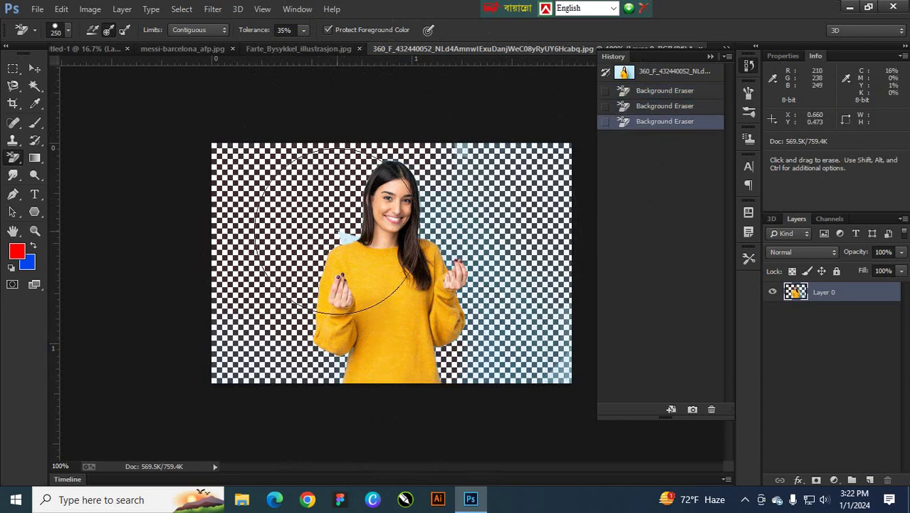
# - Try a Background Eraser stroke with Continuous sampling across the woman, and restore the original photo from the history
pyautogui.click(92, 30)
pyautogui.moveTo(371, 271)
pyautogui.mouseDown()
pyautogui.moveTo(240, 365)
pyautogui.moveTo(421, 92)
pyautogui.moveTo(352, 354)
pyautogui.moveTo(377, 313)
pyautogui.moveTo(383, 339)
pyautogui.mouseUp()
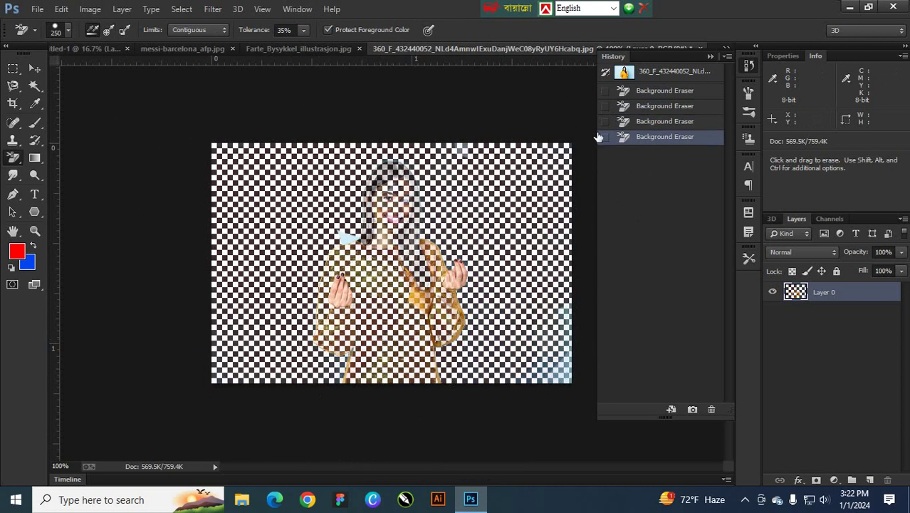
pyautogui.click(644, 74)
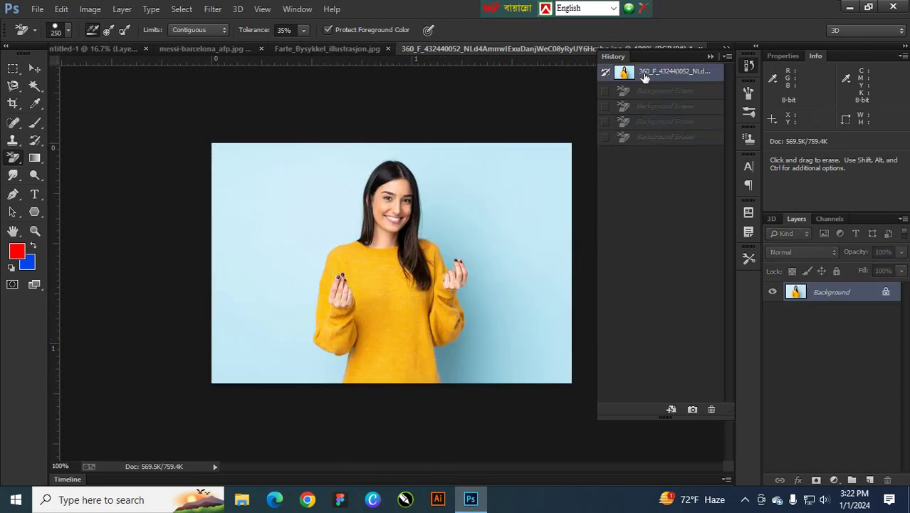
# - Set the Background Eraser sampling to Background Swatch and pick the photo's light blue as the foreground colour
pyautogui.click(125, 31)
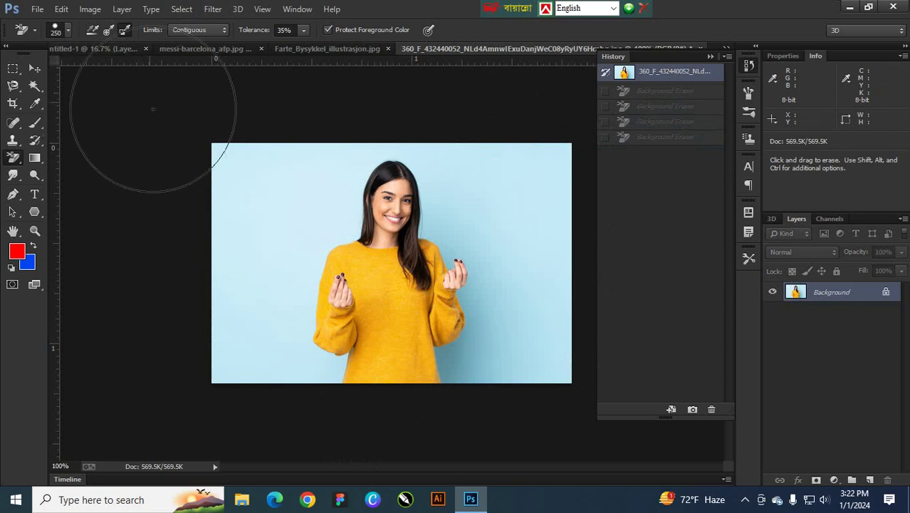
pyautogui.click(272, 206)
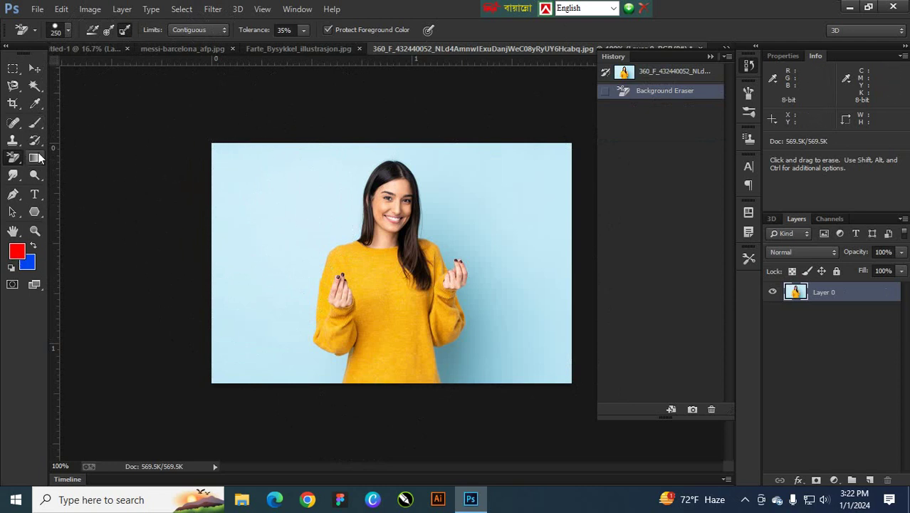
pyautogui.click(36, 104)
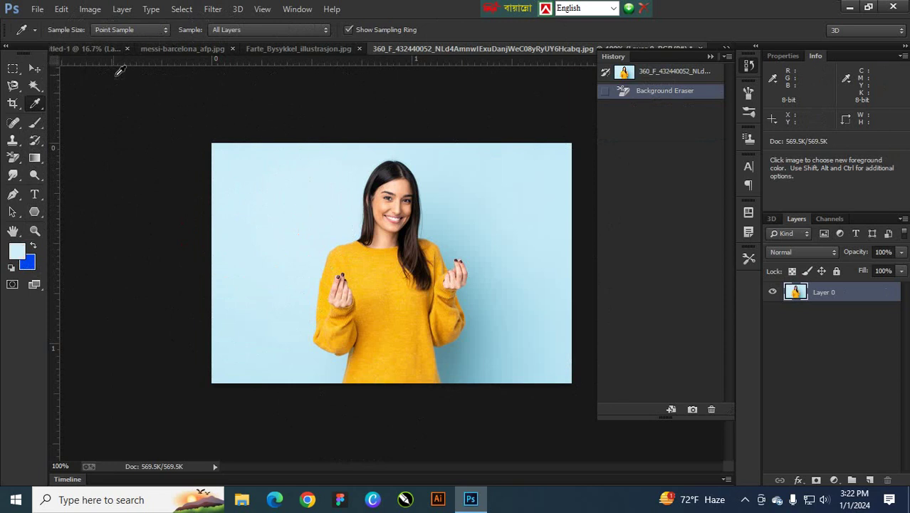
pyautogui.click(13, 160)
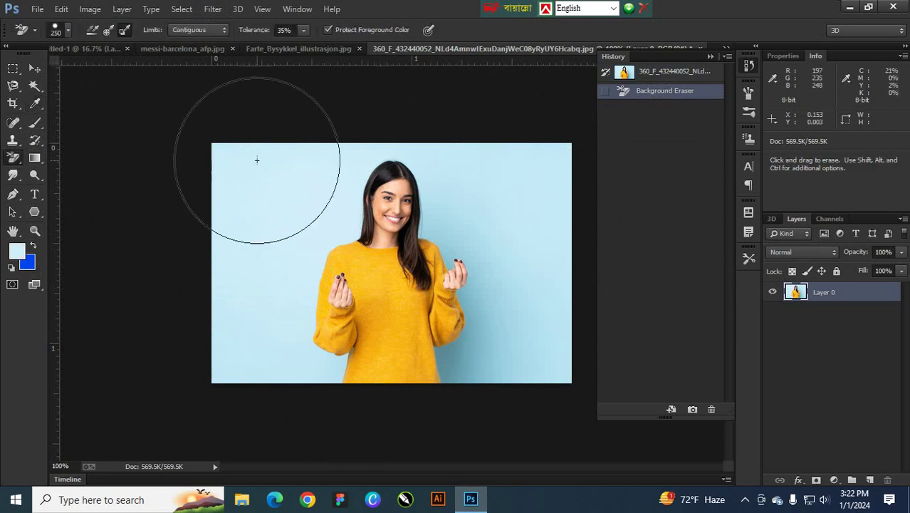
pyautogui.click(140, 265)
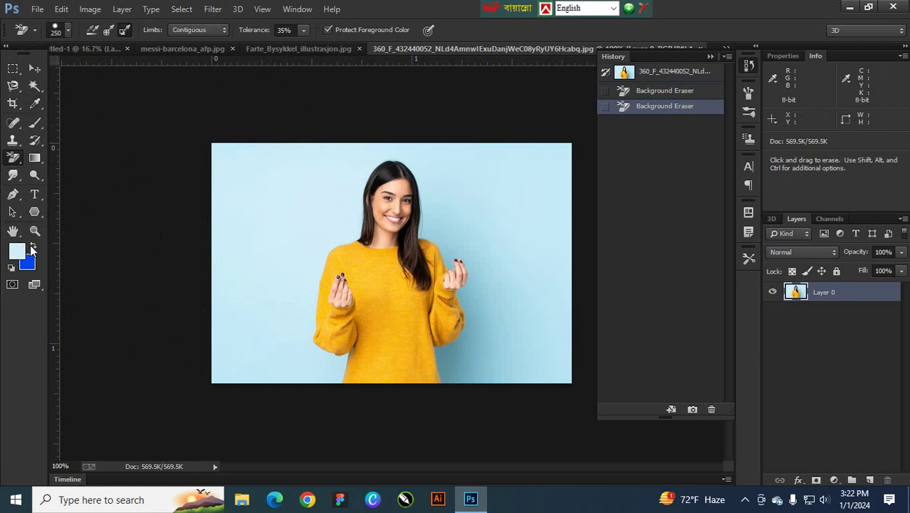
# - Swap the light blue to the background colour, try erasing the matching backdrop around the woman, and undo the stroke
pyautogui.click(275, 203)
pyautogui.moveTo(328, 163)
pyautogui.mouseDown()
pyautogui.moveTo(383, 146)
pyautogui.moveTo(513, 238)
pyautogui.moveTo(547, 232)
pyautogui.moveTo(516, 277)
pyautogui.moveTo(482, 241)
pyautogui.moveTo(475, 331)
pyautogui.moveTo(364, 400)
pyautogui.moveTo(294, 388)
pyautogui.moveTo(313, 247)
pyautogui.moveTo(268, 264)
pyautogui.mouseUp()
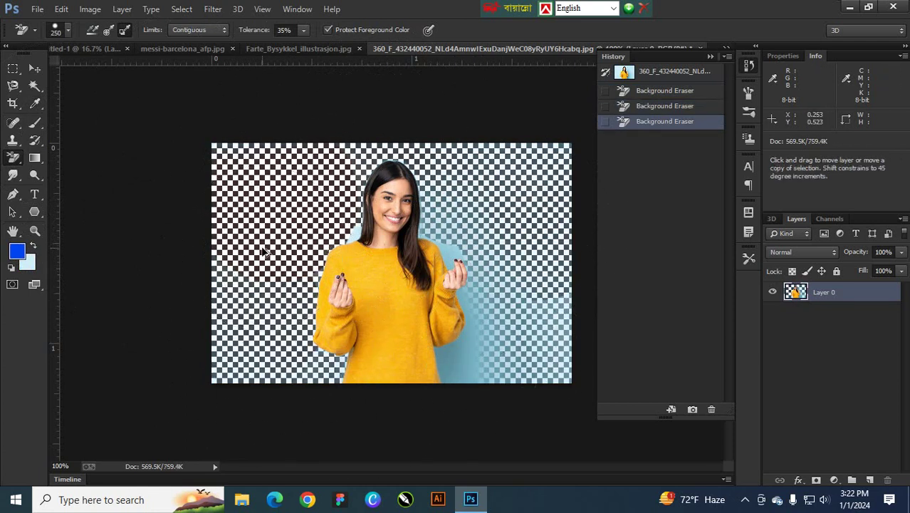
pyautogui.hotkey('ctrl', 'z')
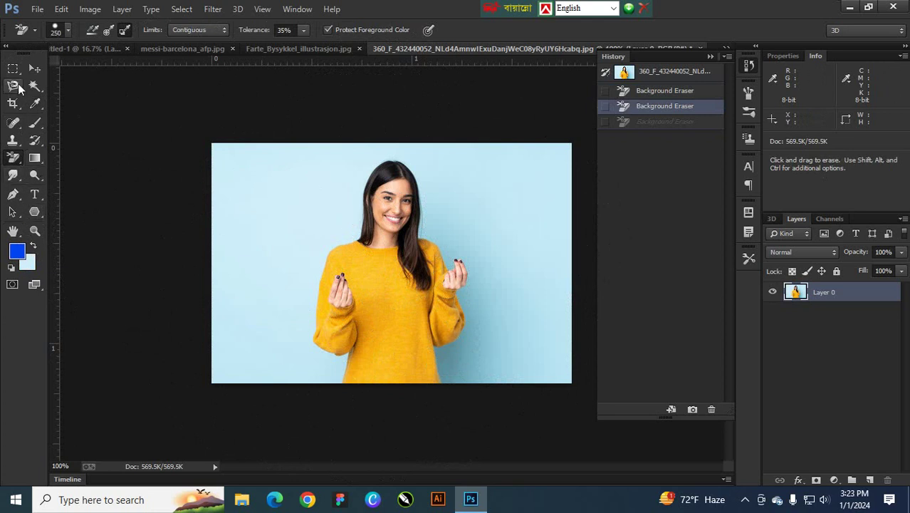
# - Select a small rectangle of blue background beside the woman, about 0.167 wide by 0.220 high, and delete its contents
pyautogui.click(13, 69)
pyautogui.moveTo(253, 203); pyautogui.dragTo(285, 247)
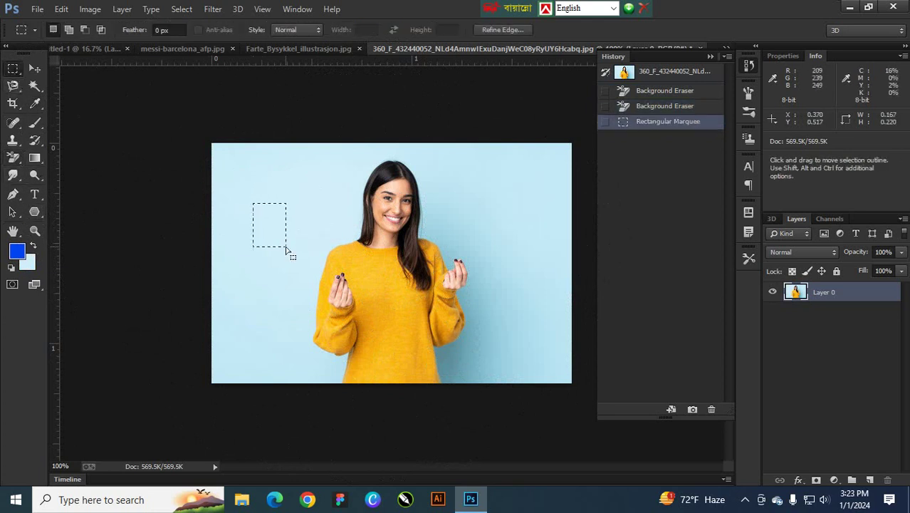
pyautogui.press('Delete')
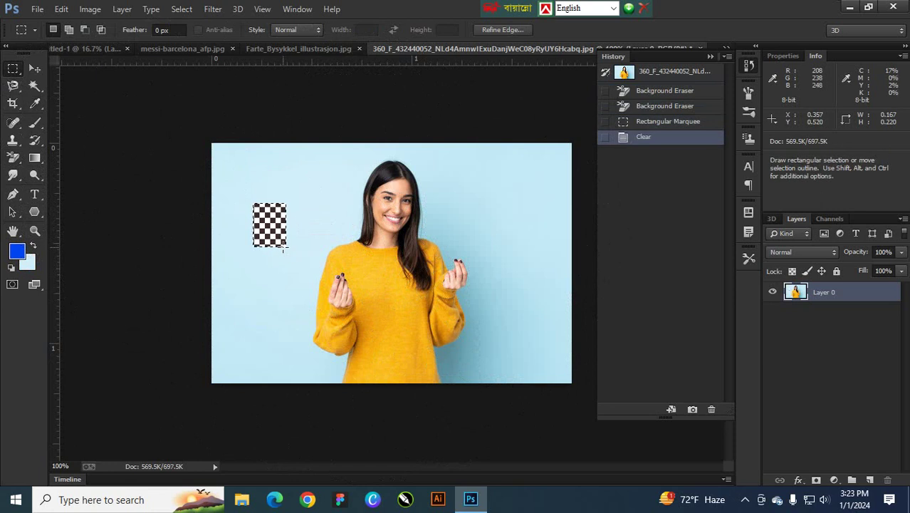
# - Undo the deletion, fill the selected rectangle beside the woman with the foreground blue, and remove the selection
pyautogui.hotkey('ctrl', 'z')
pyautogui.hotkey('alt', 'BackSpace')
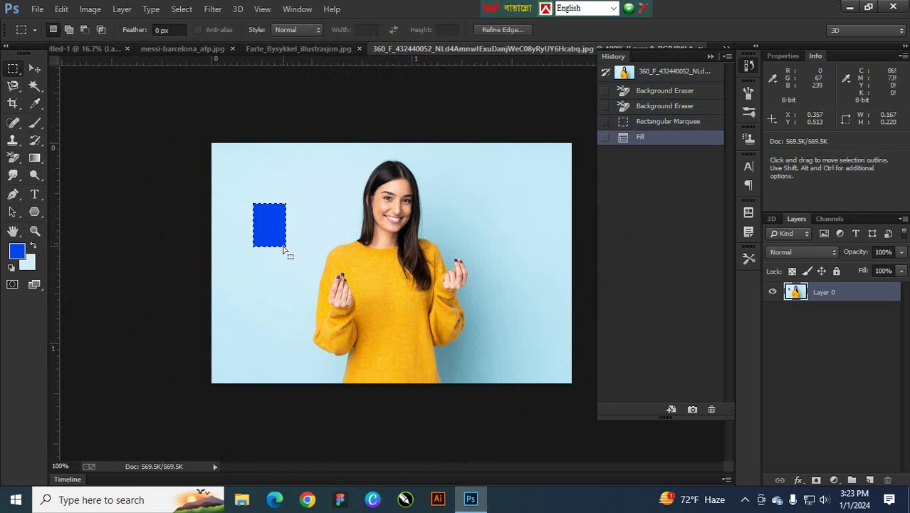
pyautogui.click(225, 227)
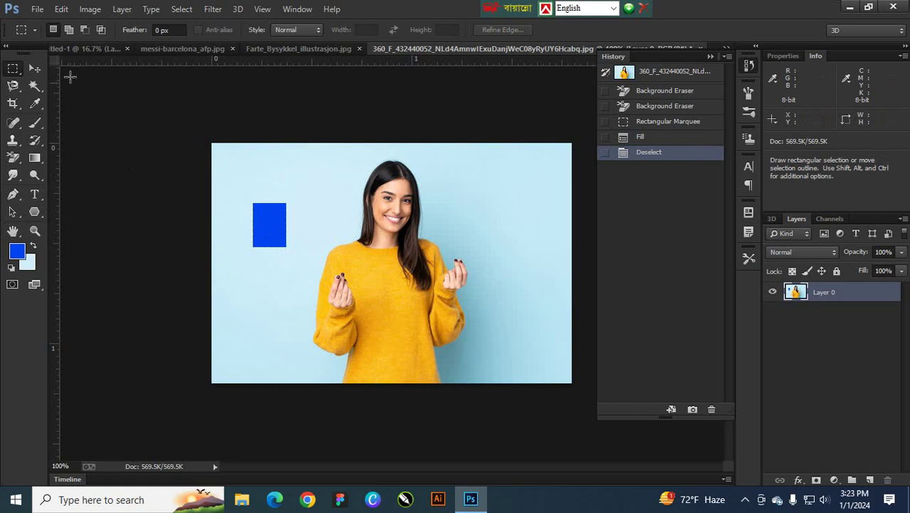
# - Erase the light blue backdrop around the woman and the blue rectangle using the Background Eraser with Background Swatch sampling
pyautogui.rightClick(12, 156)
pyautogui.click(82, 154)
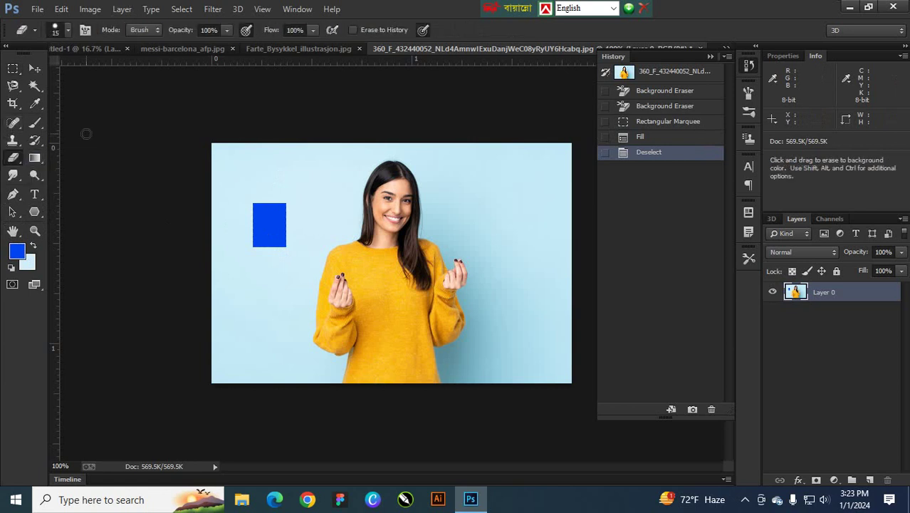
pyautogui.rightClick(9, 163)
pyautogui.click(79, 168)
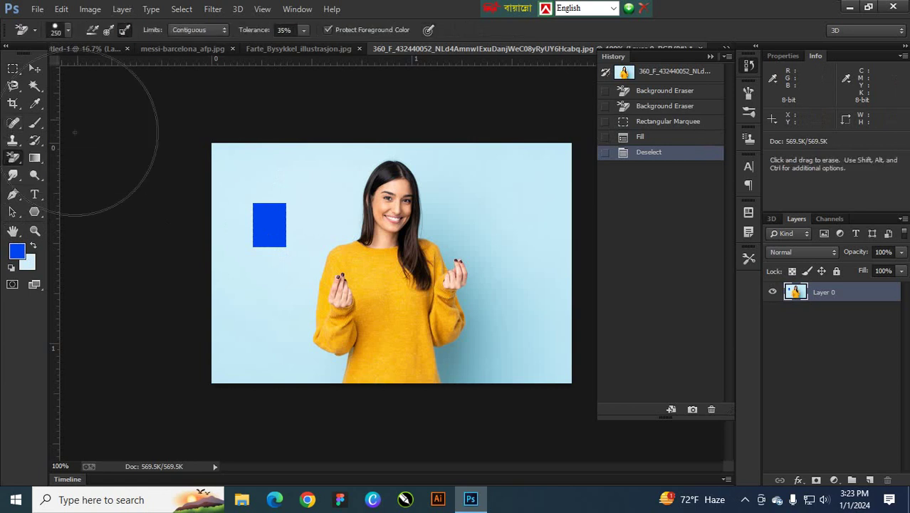
pyautogui.click(124, 32)
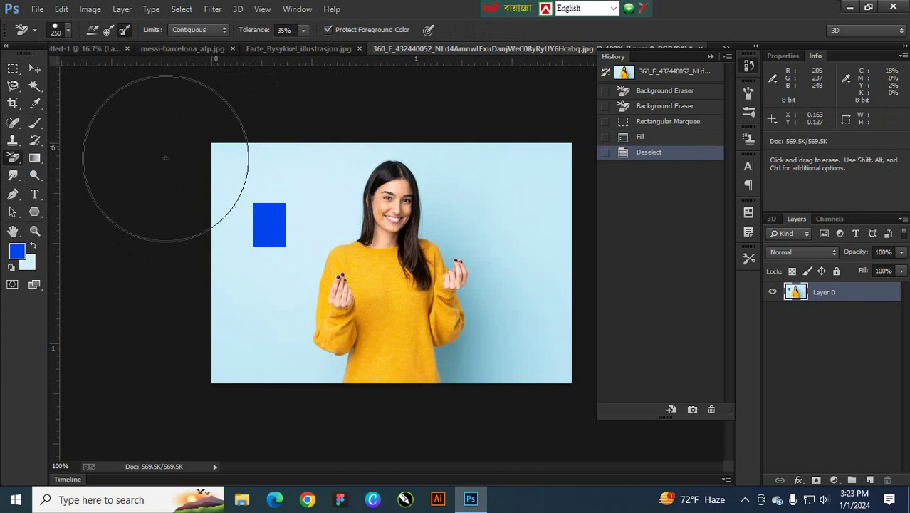
pyautogui.click(32, 106)
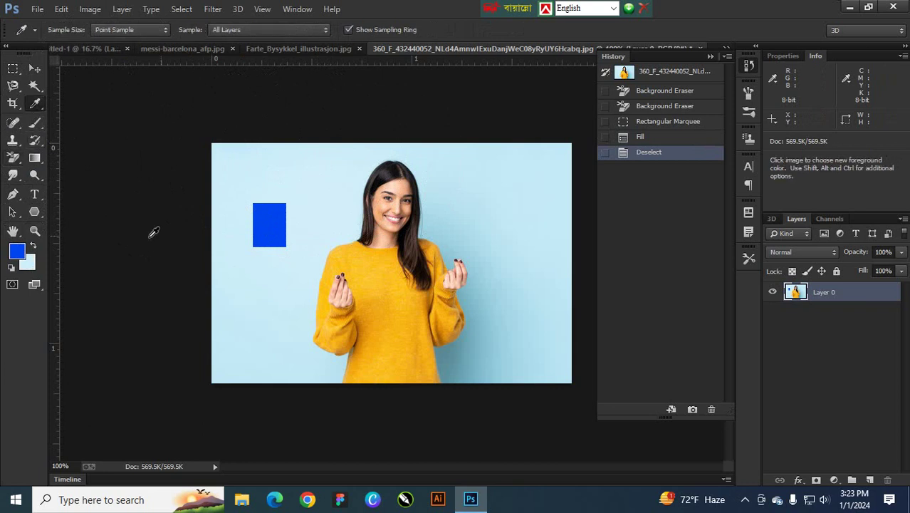
pyautogui.click(13, 161)
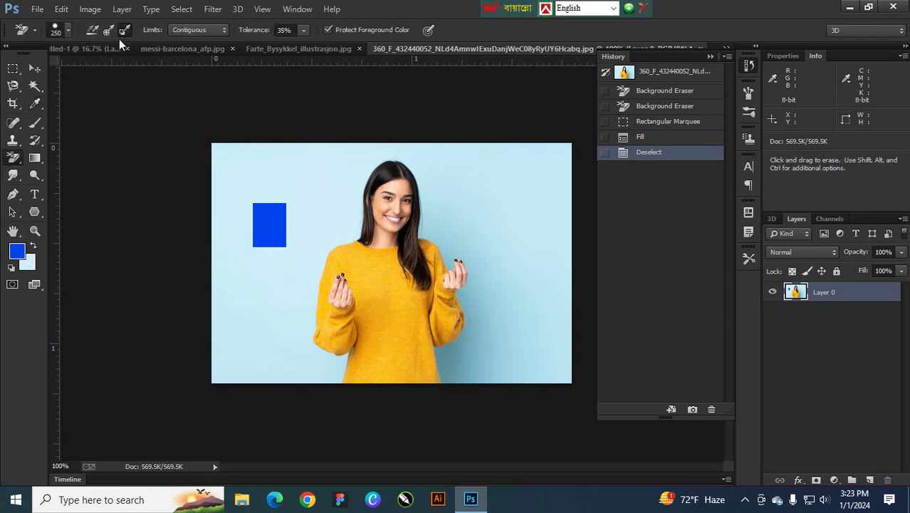
pyautogui.moveTo(304, 163); pyautogui.dragTo(309, 164)
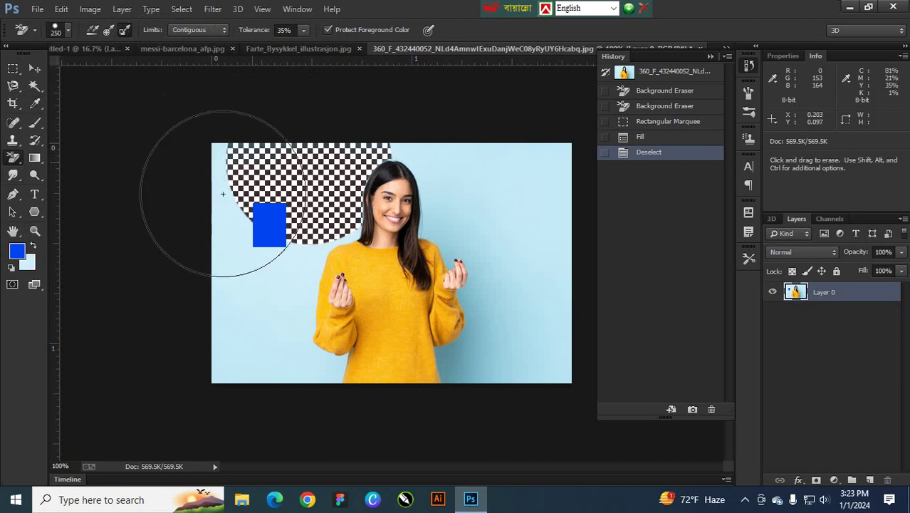
pyautogui.moveTo(223, 193)
pyautogui.mouseDown()
pyautogui.moveTo(228, 388)
pyautogui.moveTo(299, 313)
pyautogui.moveTo(366, 152)
pyautogui.moveTo(497, 190)
pyautogui.moveTo(545, 366)
pyautogui.moveTo(467, 329)
pyautogui.mouseUp()
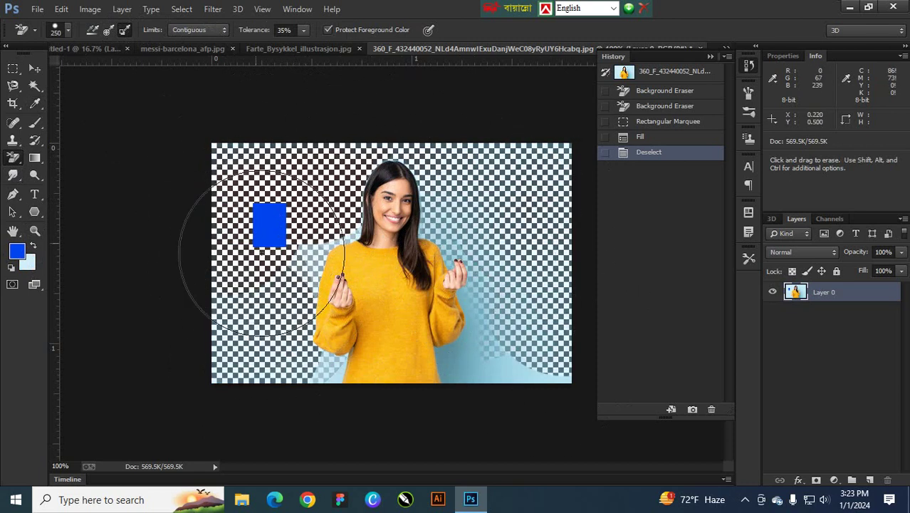
# - Try erasing the protected blue rectangle with the Background Eraser, and restore the original photo from the history
pyautogui.click(246, 201)
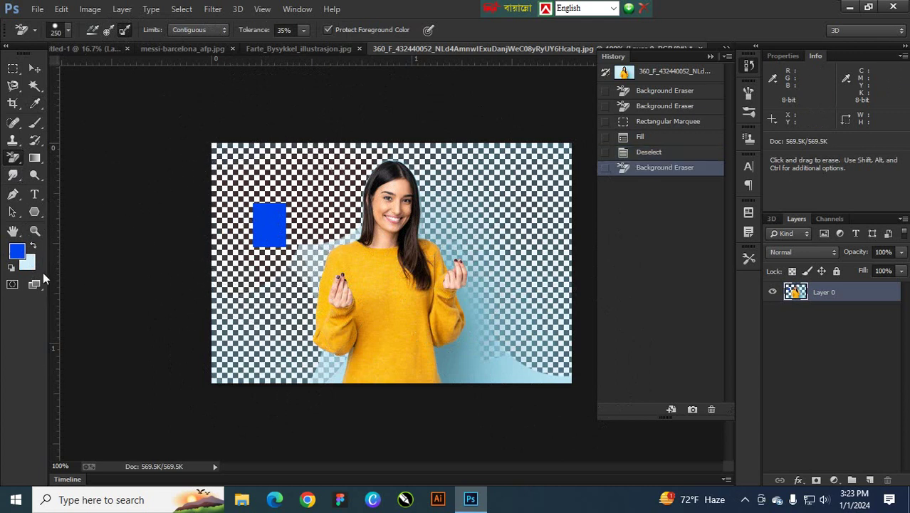
pyautogui.click(265, 208)
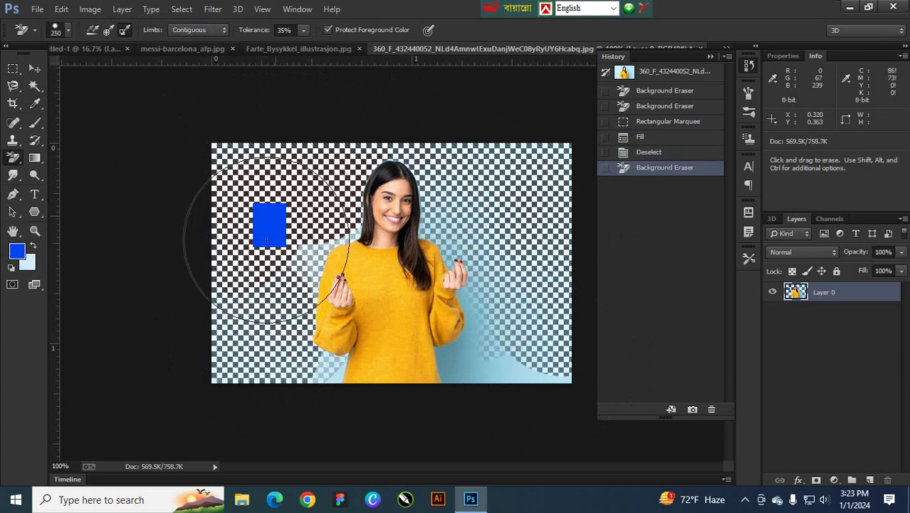
pyautogui.click(265, 207)
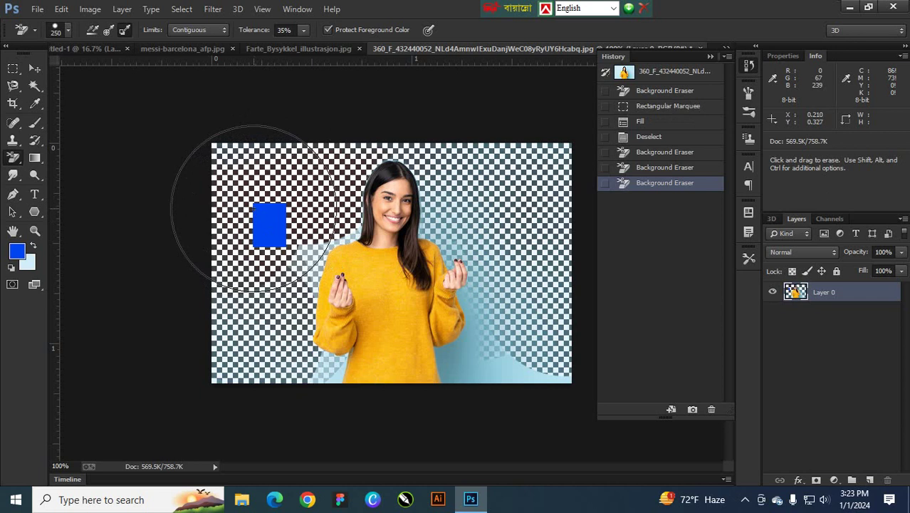
pyautogui.click(624, 74)
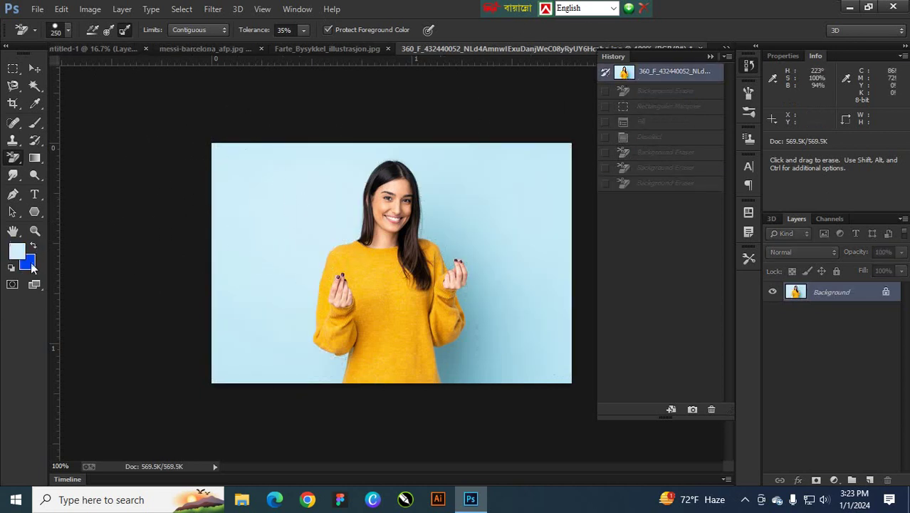
# - Try erasing the backdrop around the woman with light blue as the foreground colour and dark blue as the background colour
pyautogui.click(270, 139)
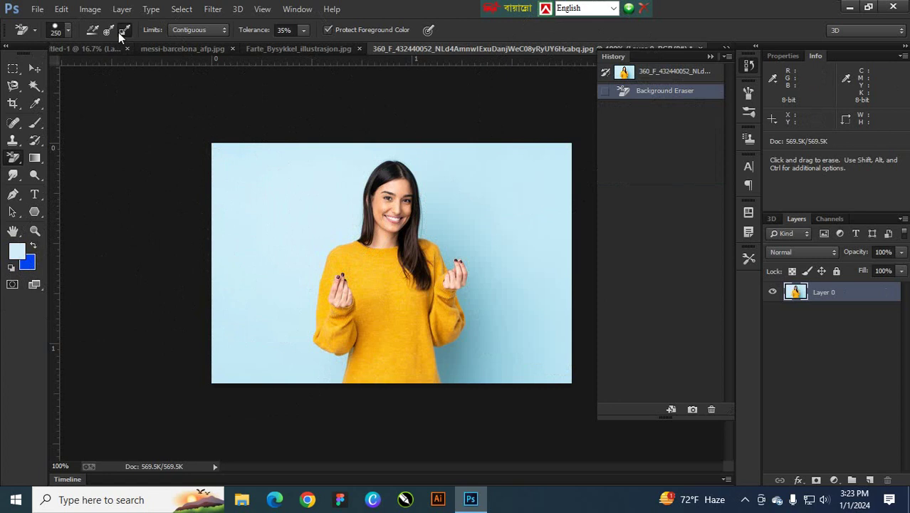
pyautogui.click(510, 251)
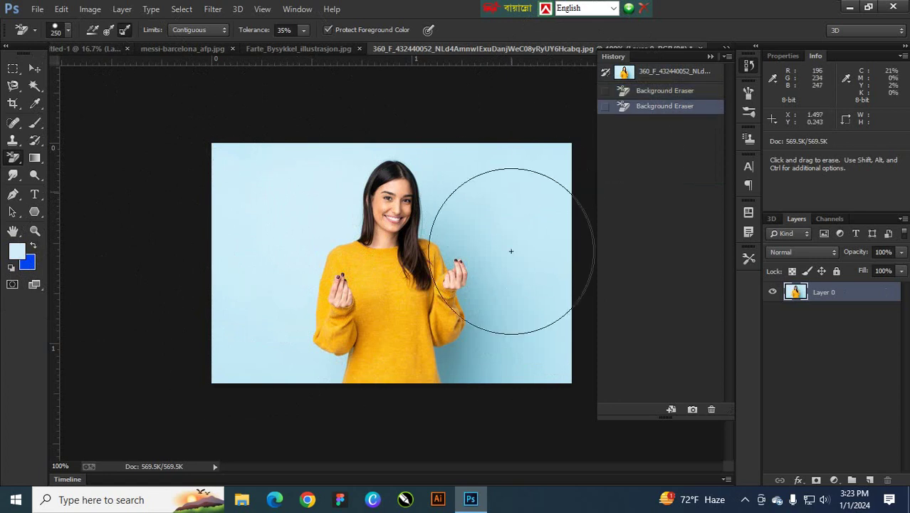
pyautogui.click(517, 199)
pyautogui.click(524, 138)
pyautogui.click(527, 146)
pyautogui.click(531, 153)
pyautogui.click(516, 213)
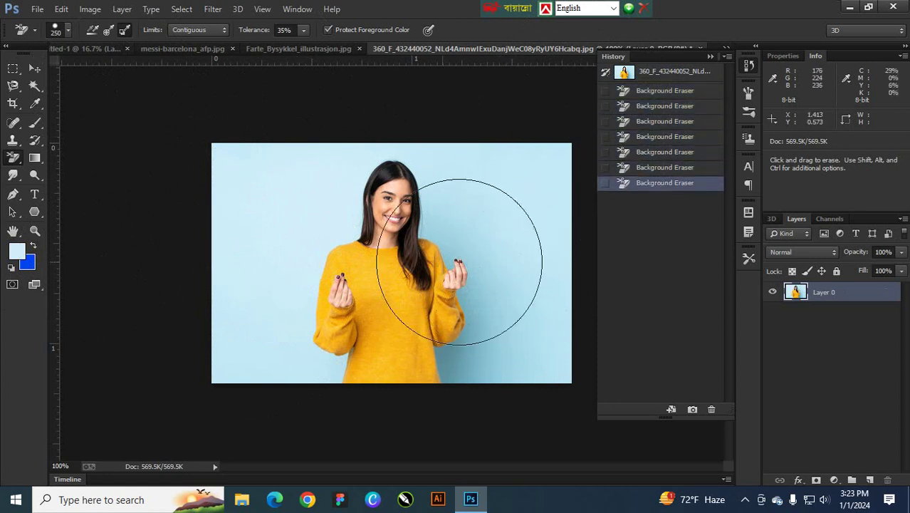
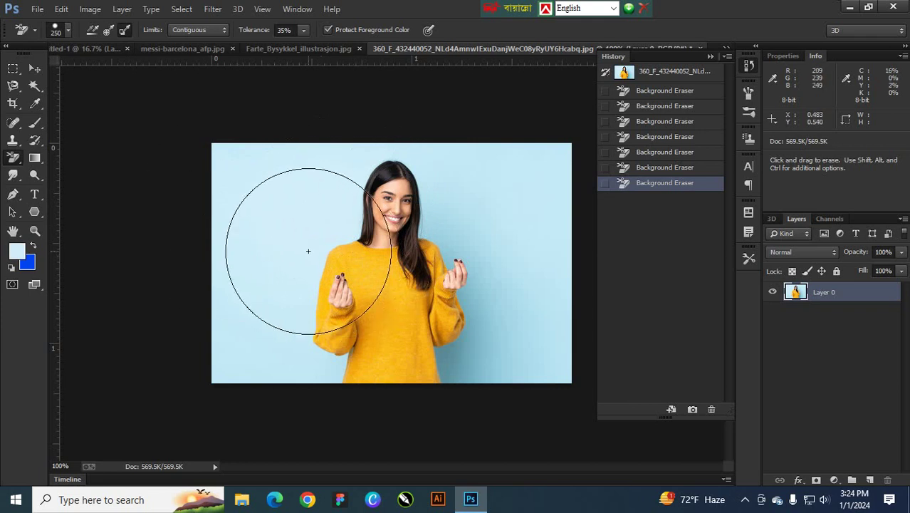
pyautogui.click(29, 261)
pyautogui.moveTo(720, 271); pyautogui.dragTo(510, 282)
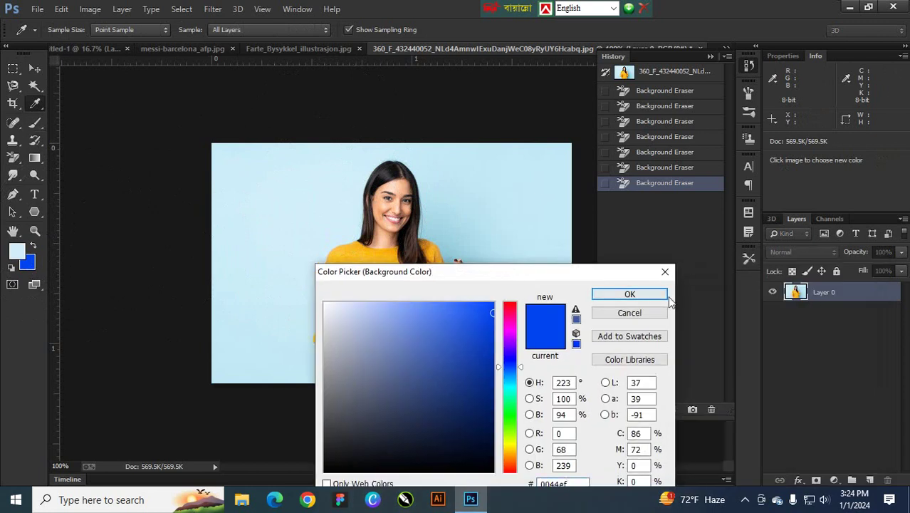
pyautogui.click(665, 272)
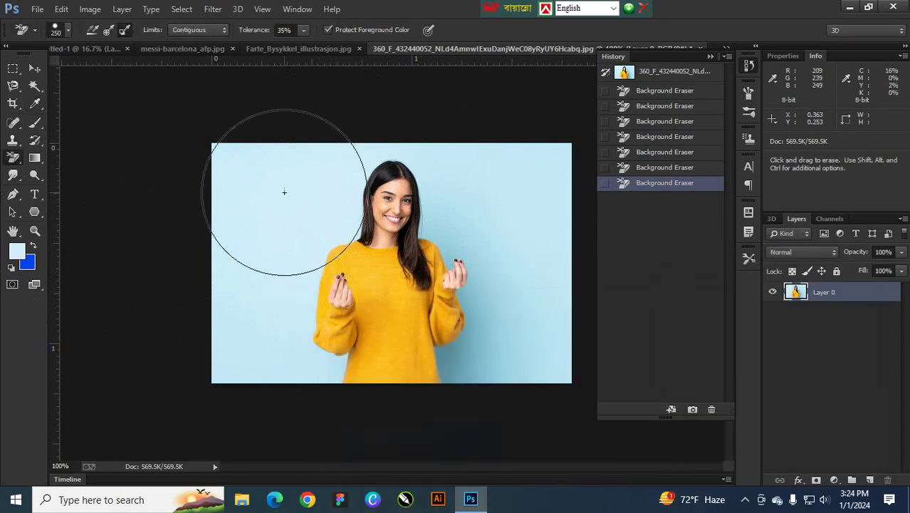
# - Set the background colour to the sweater's yellow, try erasing the sweater with the Background Eraser, and restore the original photo
pyautogui.click(34, 102)
pyautogui.click(311, 179)
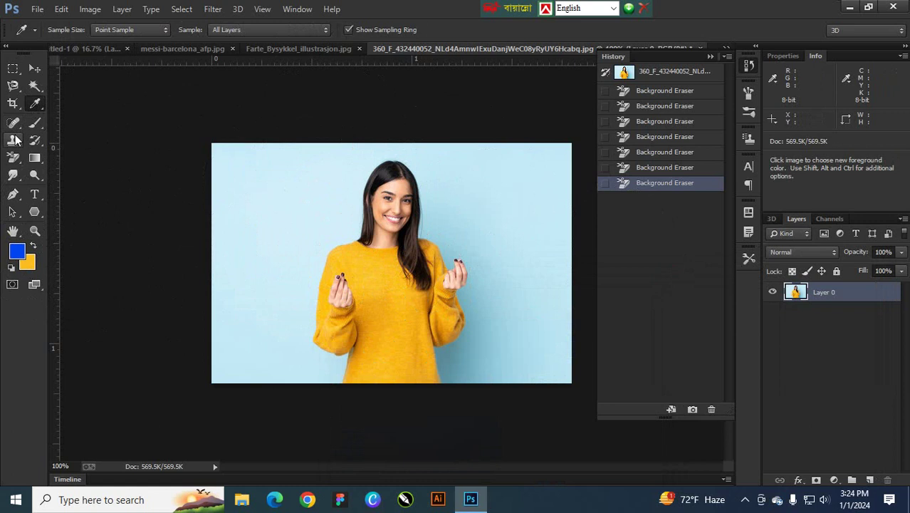
pyautogui.click(13, 155)
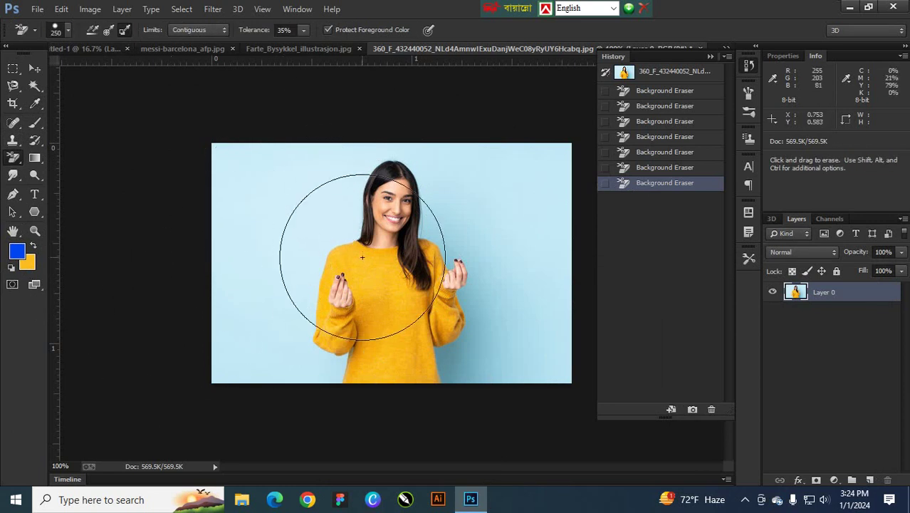
pyautogui.moveTo(362, 281)
pyautogui.mouseDown()
pyautogui.moveTo(380, 298)
pyautogui.moveTo(407, 300)
pyautogui.moveTo(446, 271)
pyautogui.moveTo(434, 278)
pyautogui.moveTo(451, 232)
pyautogui.moveTo(324, 338)
pyautogui.moveTo(371, 332)
pyautogui.moveTo(341, 365)
pyautogui.moveTo(360, 300)
pyautogui.moveTo(438, 291)
pyautogui.moveTo(444, 275)
pyautogui.moveTo(461, 330)
pyautogui.moveTo(462, 303)
pyautogui.moveTo(451, 314)
pyautogui.moveTo(466, 327)
pyautogui.moveTo(391, 377)
pyautogui.mouseUp()
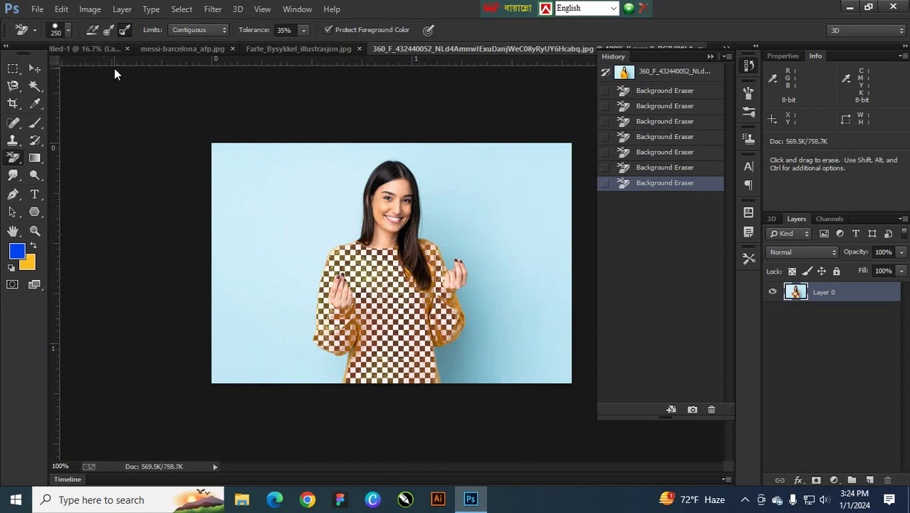
pyautogui.click(696, 75)
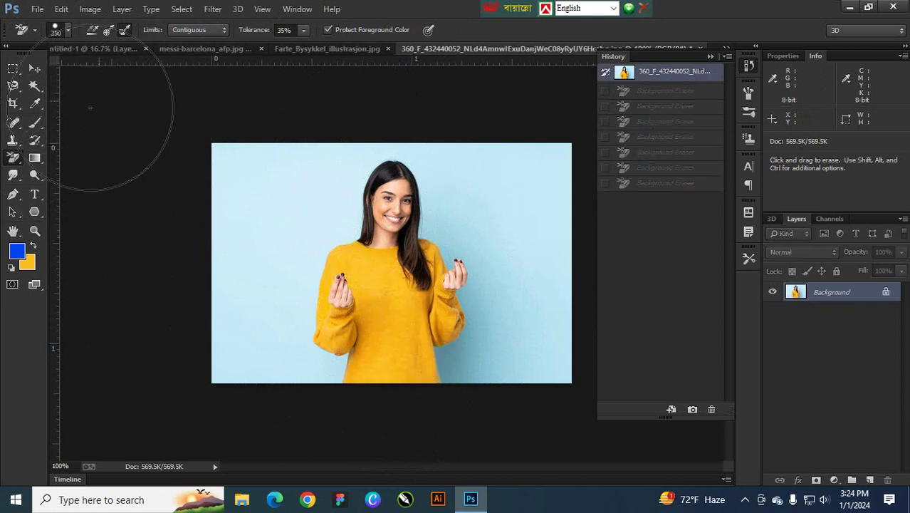
# - Keep the eraser limits at Contiguous, set the sampling to Once, and erase the blue backdrop on the woman's left side of the photo
pyautogui.click(211, 32)
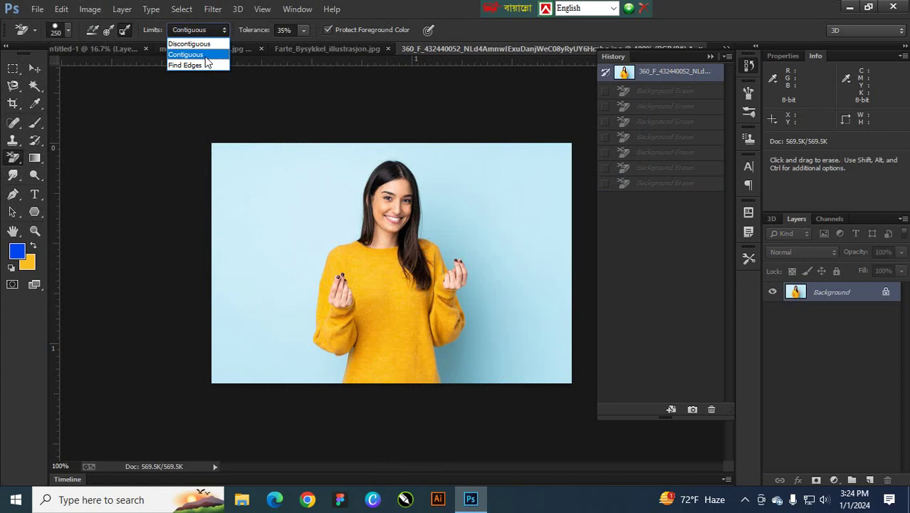
pyautogui.click(287, 208)
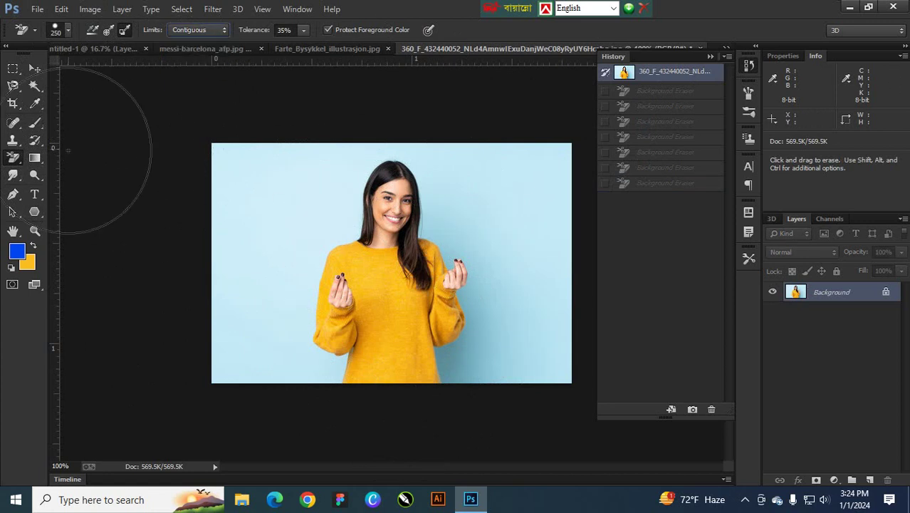
pyautogui.click(107, 31)
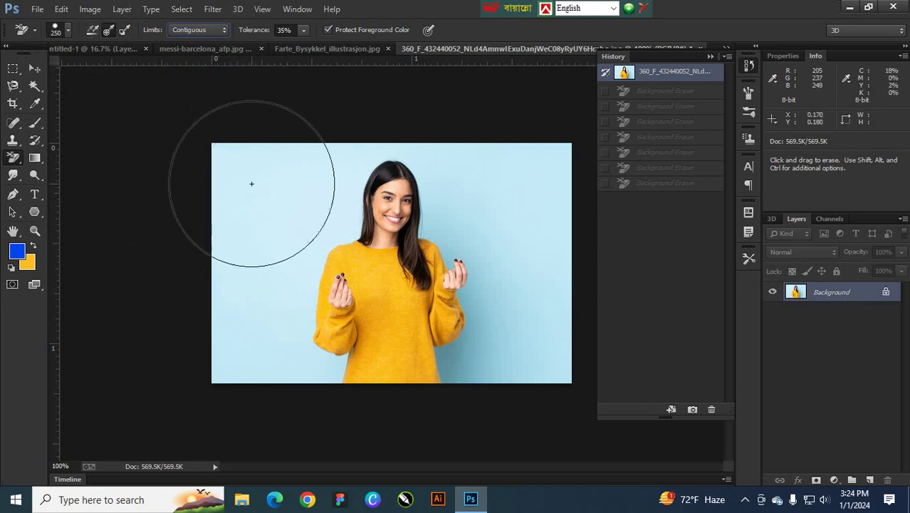
pyautogui.moveTo(250, 183)
pyautogui.mouseDown()
pyautogui.moveTo(293, 187)
pyautogui.moveTo(331, 165)
pyautogui.moveTo(298, 174)
pyautogui.moveTo(247, 239)
pyautogui.moveTo(263, 372)
pyautogui.moveTo(280, 225)
pyautogui.moveTo(316, 150)
pyautogui.mouseUp()
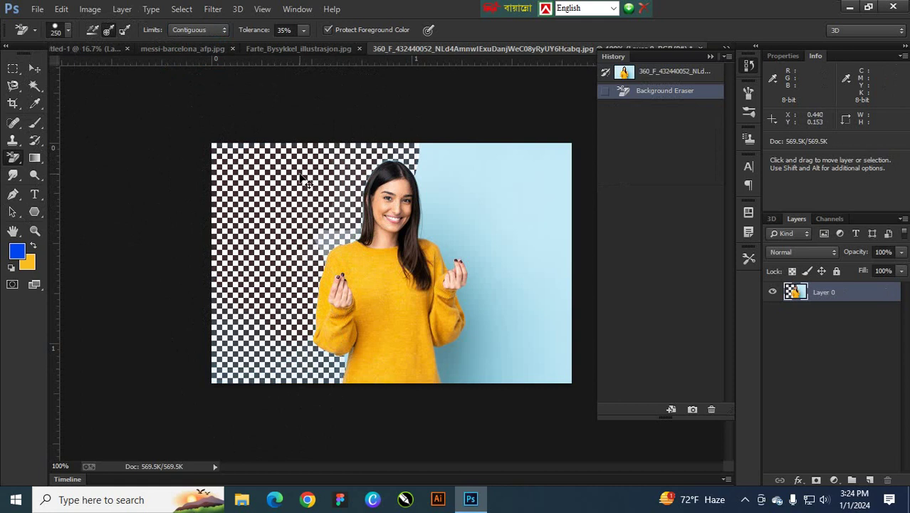
# - Restore the original Farte_Bysykkel_illustrasjon.jpg from its history, try a Contiguous Background Eraser stroke on the grey backdrop, and undo it
pyautogui.click(288, 48)
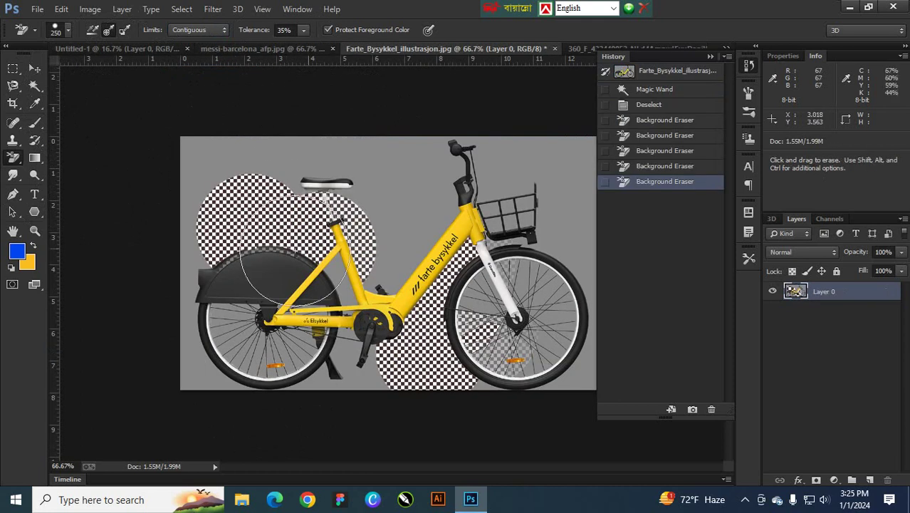
pyautogui.click(665, 72)
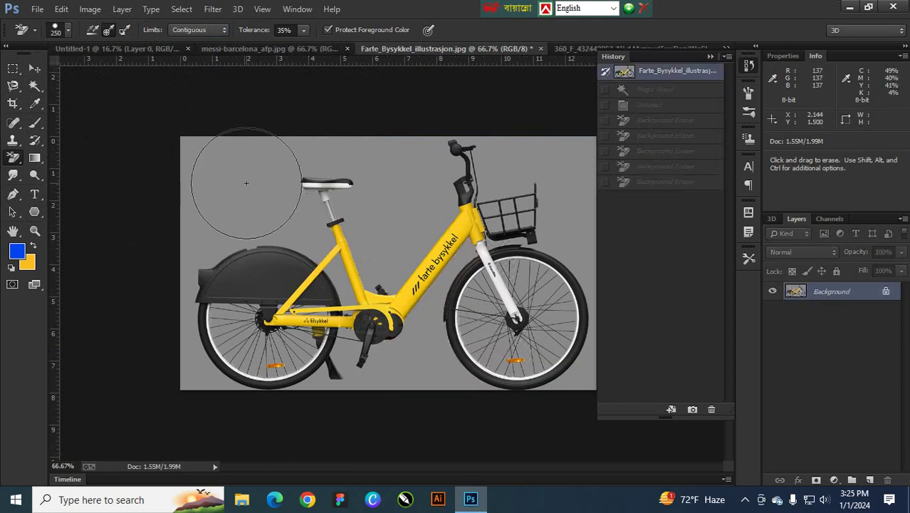
pyautogui.moveTo(240, 171)
pyautogui.mouseDown()
pyautogui.moveTo(247, 183)
pyautogui.moveTo(308, 192)
pyautogui.moveTo(429, 181)
pyautogui.moveTo(403, 250)
pyautogui.moveTo(299, 256)
pyautogui.moveTo(182, 237)
pyautogui.moveTo(191, 336)
pyautogui.moveTo(182, 379)
pyautogui.mouseUp()
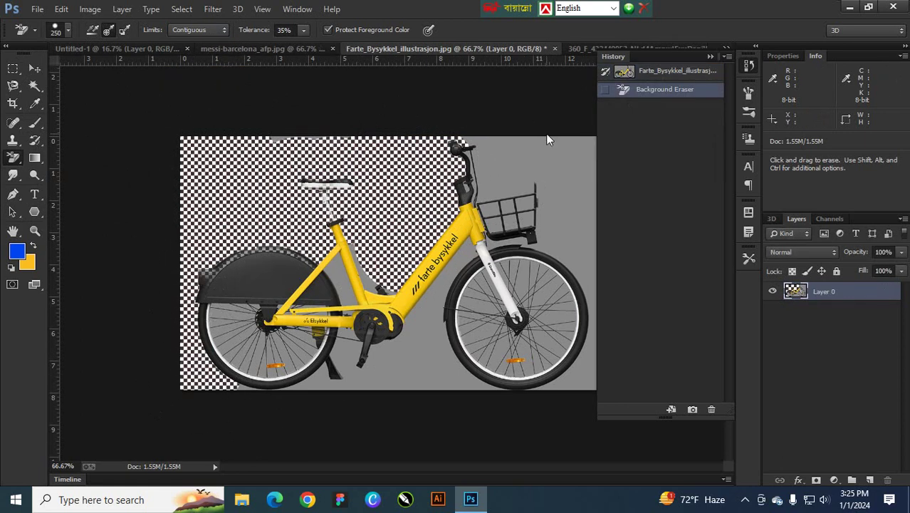
pyautogui.click(749, 66)
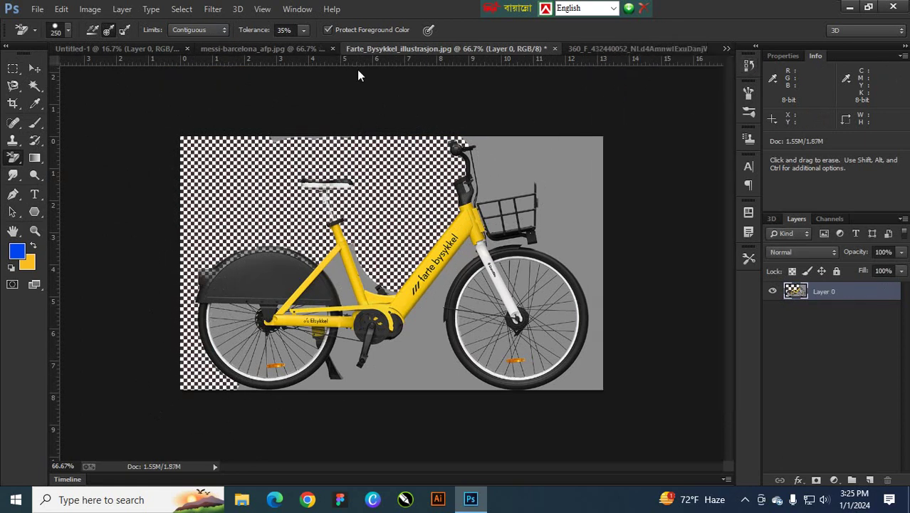
pyautogui.click(748, 65)
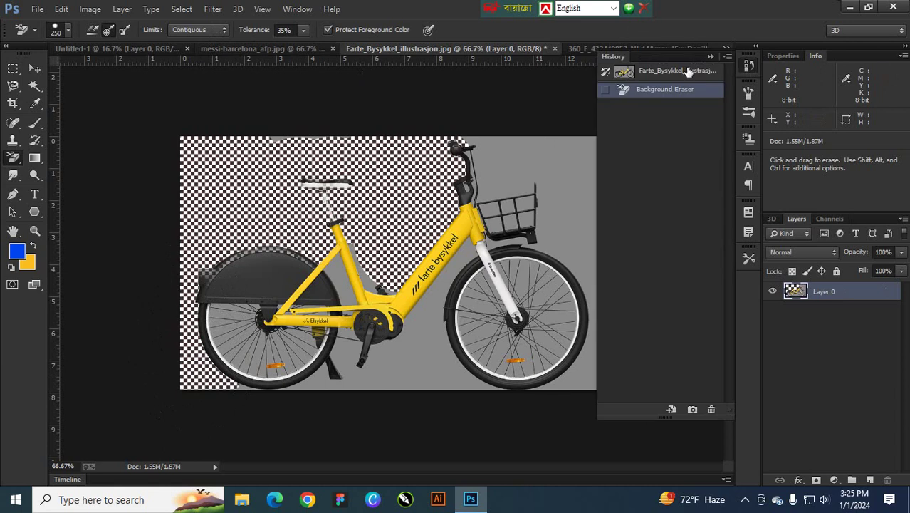
pyautogui.hotkey('ctrl', 'z')
# - Set the Background Eraser limits to Discontiguous and erase the grey backdrop around the bicycle and between its parts
pyautogui.click(221, 30)
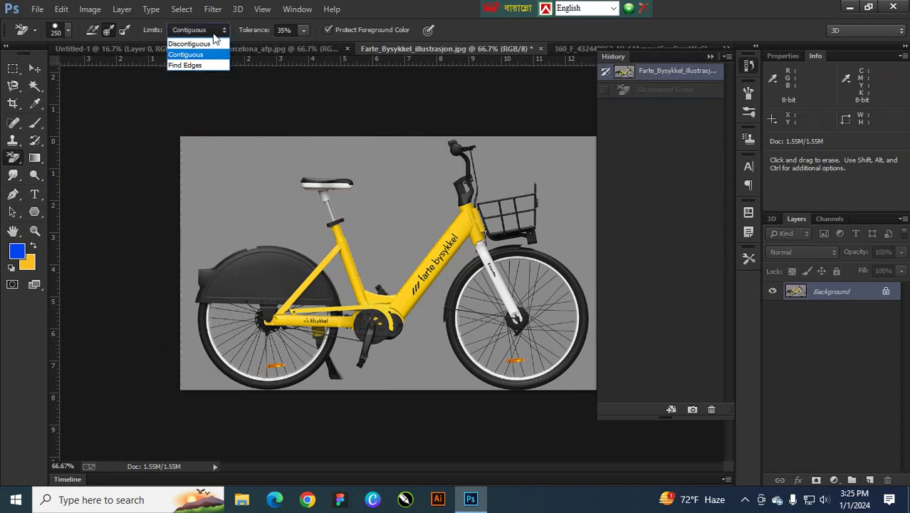
pyautogui.click(189, 43)
pyautogui.click(233, 164)
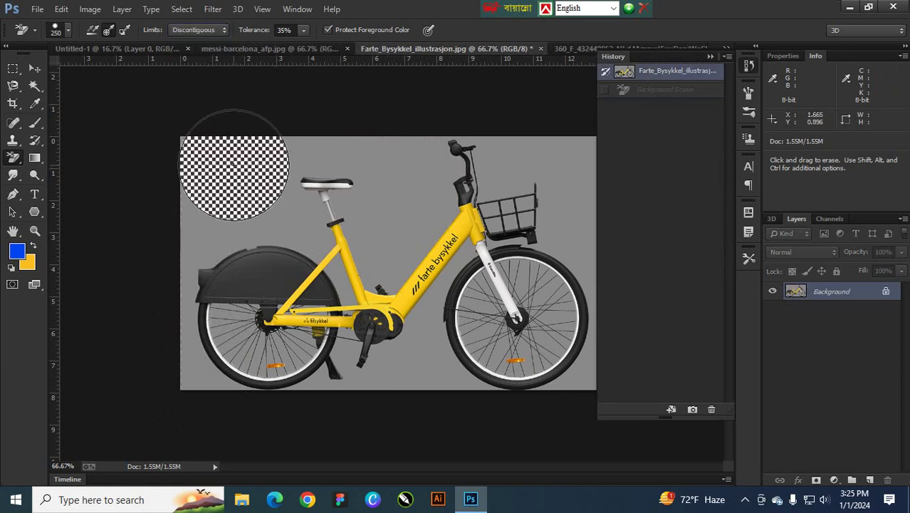
pyautogui.moveTo(233, 164)
pyautogui.mouseDown()
pyautogui.moveTo(322, 213)
pyautogui.moveTo(443, 222)
pyautogui.moveTo(455, 248)
pyautogui.moveTo(434, 341)
pyautogui.moveTo(417, 345)
pyautogui.moveTo(370, 329)
pyautogui.moveTo(349, 270)
pyautogui.moveTo(204, 228)
pyautogui.moveTo(193, 319)
pyautogui.moveTo(214, 357)
pyautogui.moveTo(386, 357)
pyautogui.moveTo(504, 336)
pyautogui.moveTo(524, 313)
pyautogui.moveTo(555, 315)
pyautogui.moveTo(464, 166)
pyautogui.moveTo(279, 151)
pyautogui.moveTo(568, 167)
pyautogui.moveTo(576, 270)
pyautogui.moveTo(568, 151)
pyautogui.mouseUp()
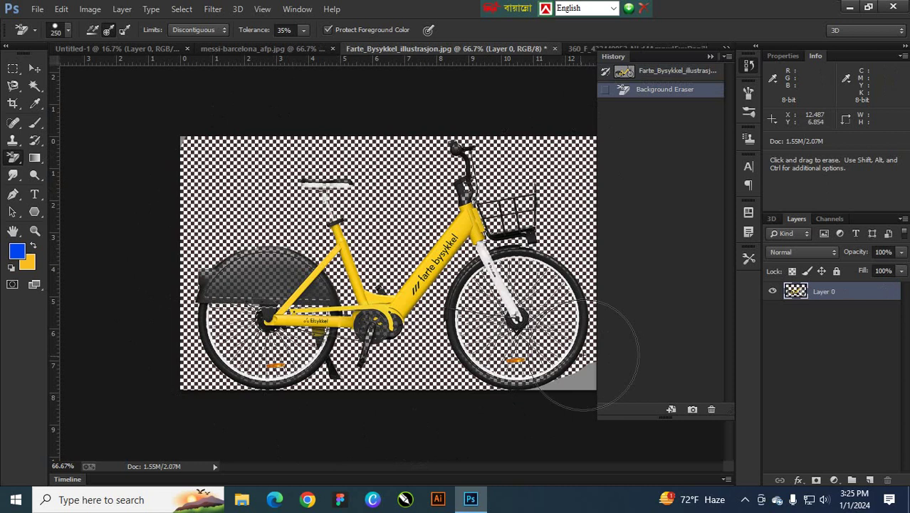
# - Erase the last grey corner beside the front wheel and paint the rear mudguard back with the History Brush
pyautogui.moveTo(619, 366)
pyautogui.mouseDown()
pyautogui.moveTo(548, 386)
pyautogui.moveTo(588, 386)
pyautogui.mouseUp()
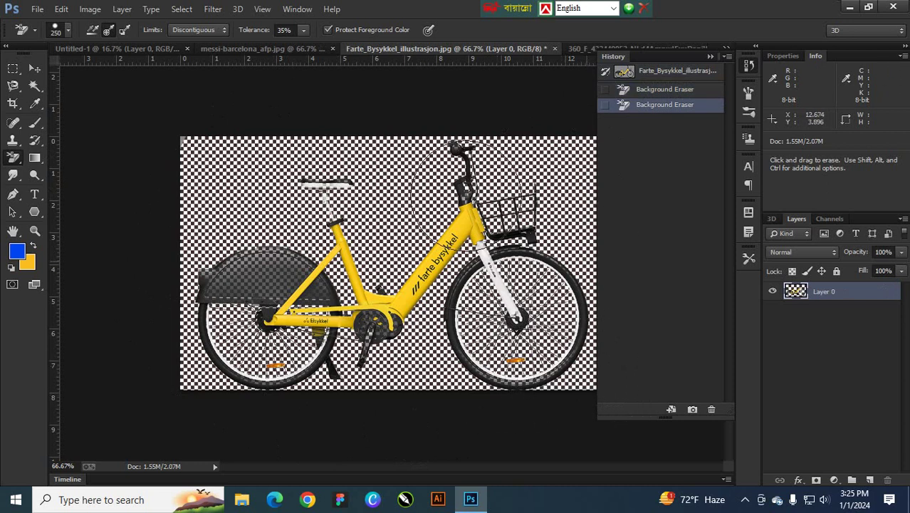
pyautogui.moveTo(433, 142); pyautogui.dragTo(436, 136)
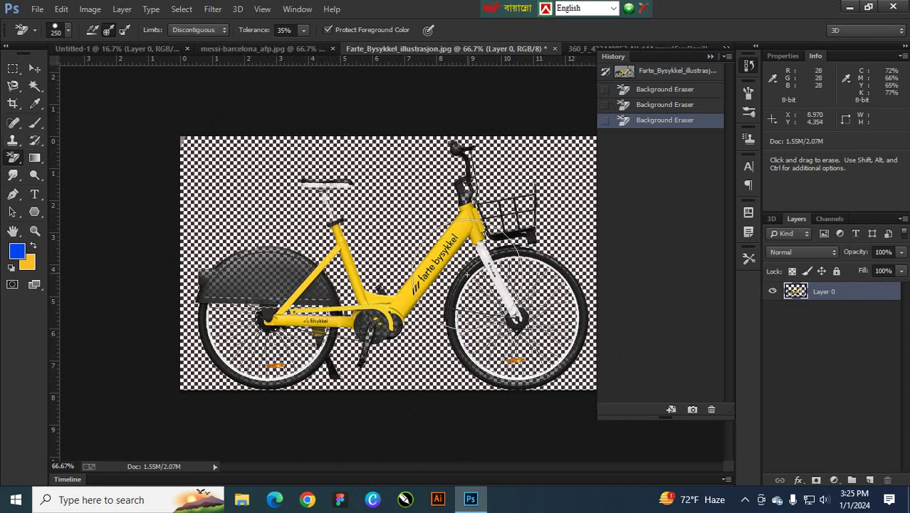
pyautogui.click(35, 140)
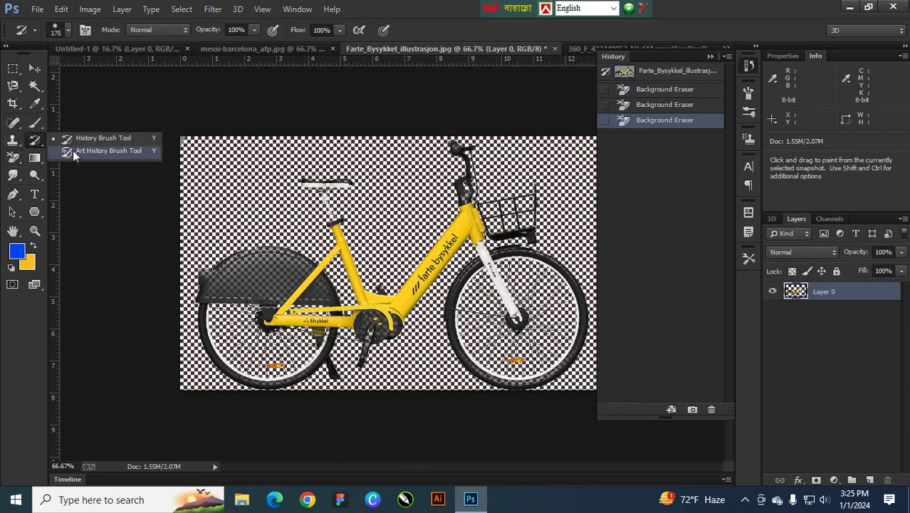
pyautogui.click(101, 140)
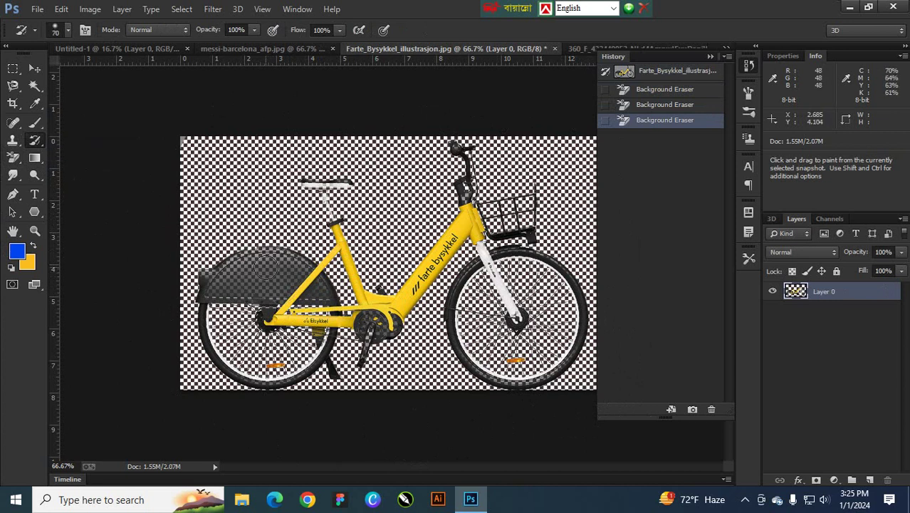
pyautogui.moveTo(265, 267); pyautogui.dragTo(229, 275)
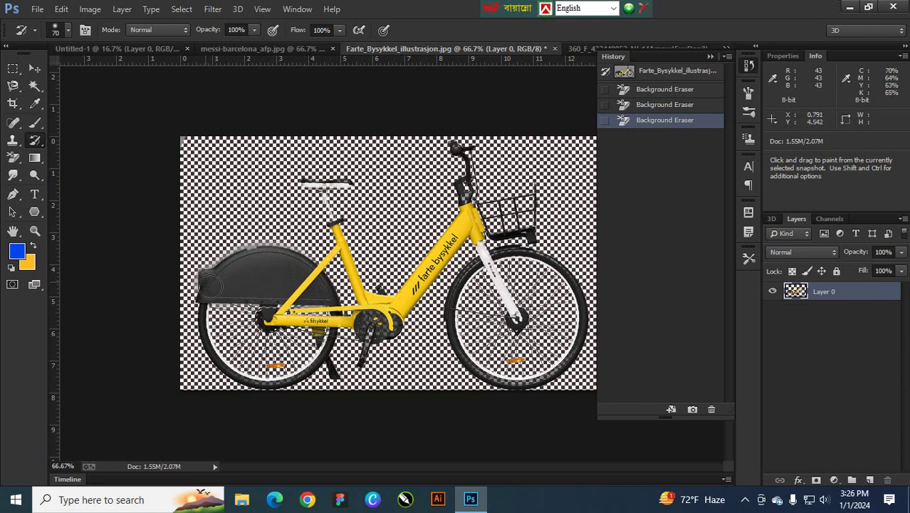
pyautogui.moveTo(211, 286)
pyautogui.mouseDown()
pyautogui.moveTo(247, 309)
pyautogui.moveTo(271, 277)
pyautogui.moveTo(231, 329)
pyautogui.mouseUp()
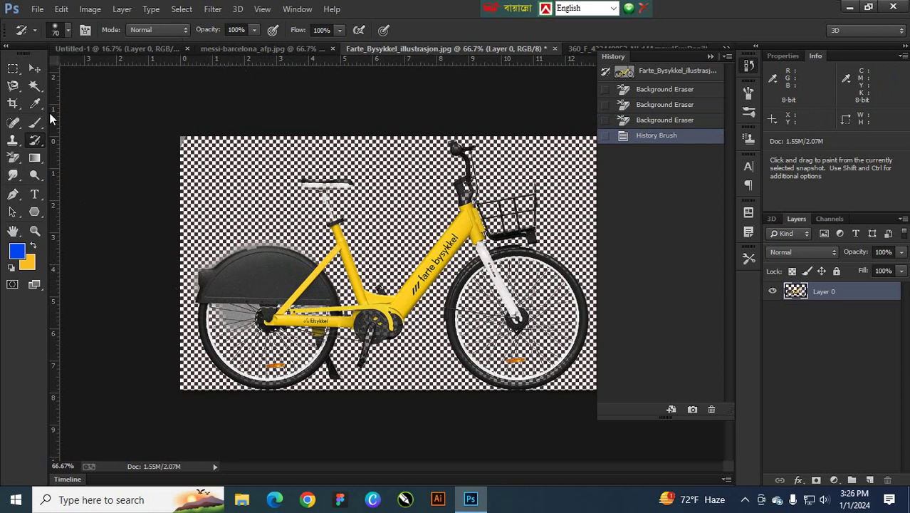
# - Restore the original bicycle photo and erase its grey backdrop again using the Background Eraser with Discontiguous limits
pyautogui.click(13, 161)
pyautogui.click(81, 168)
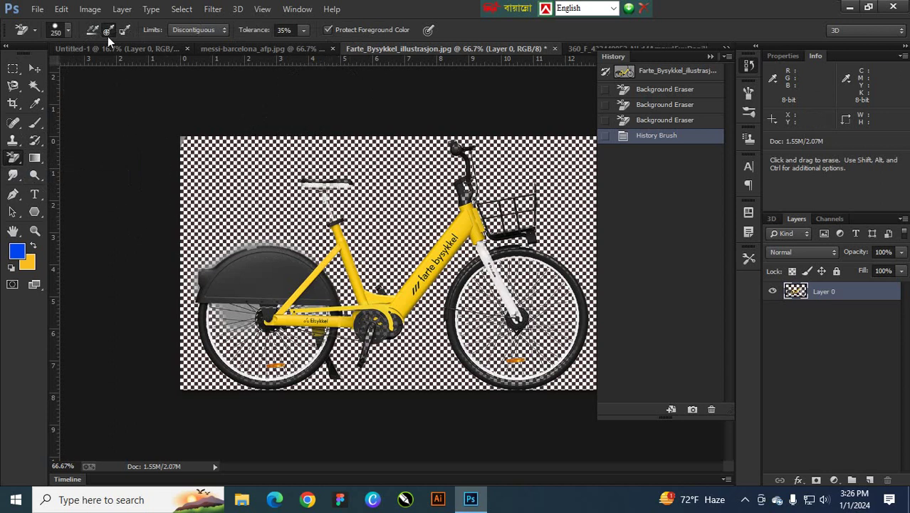
pyautogui.click(222, 30)
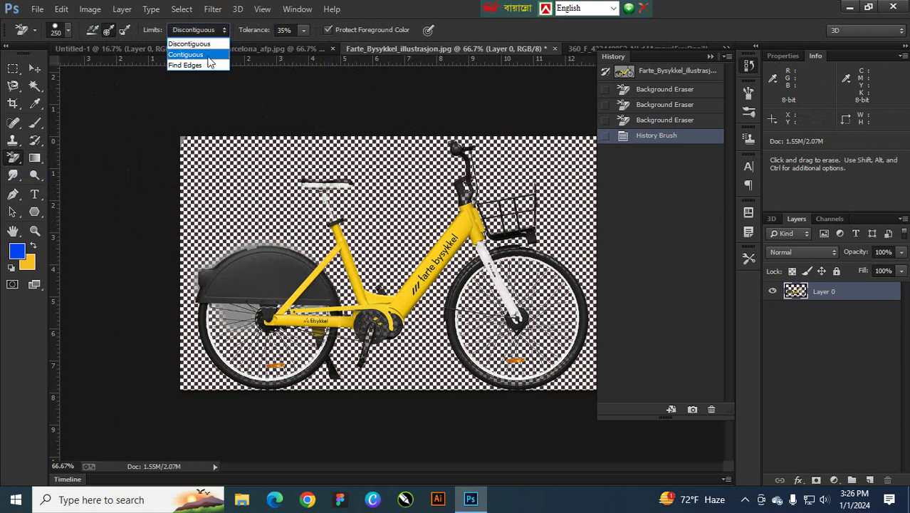
pyautogui.click(206, 43)
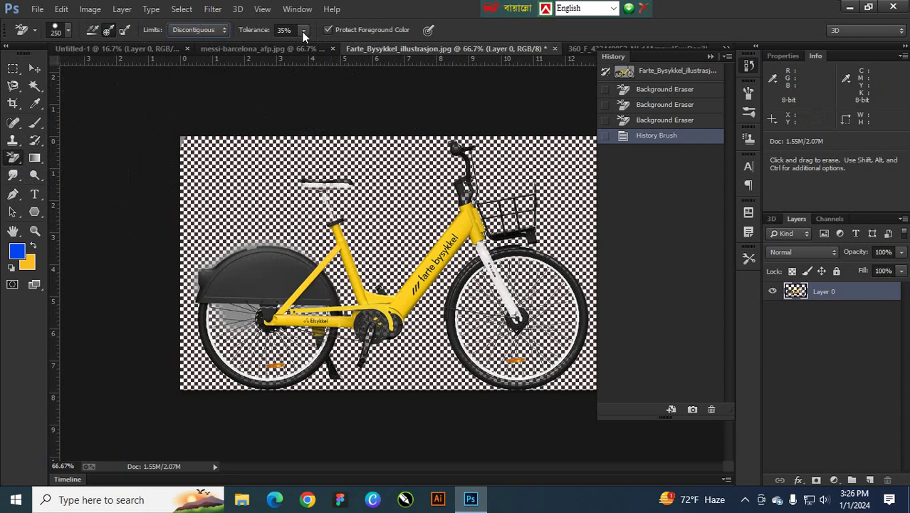
pyautogui.click(635, 74)
pyautogui.moveTo(217, 204)
pyautogui.mouseDown()
pyautogui.moveTo(239, 158)
pyautogui.moveTo(185, 295)
pyautogui.moveTo(317, 233)
pyautogui.moveTo(315, 338)
pyautogui.moveTo(575, 248)
pyautogui.moveTo(530, 188)
pyautogui.mouseUp()
pyautogui.moveTo(217, 324); pyautogui.dragTo(214, 324)
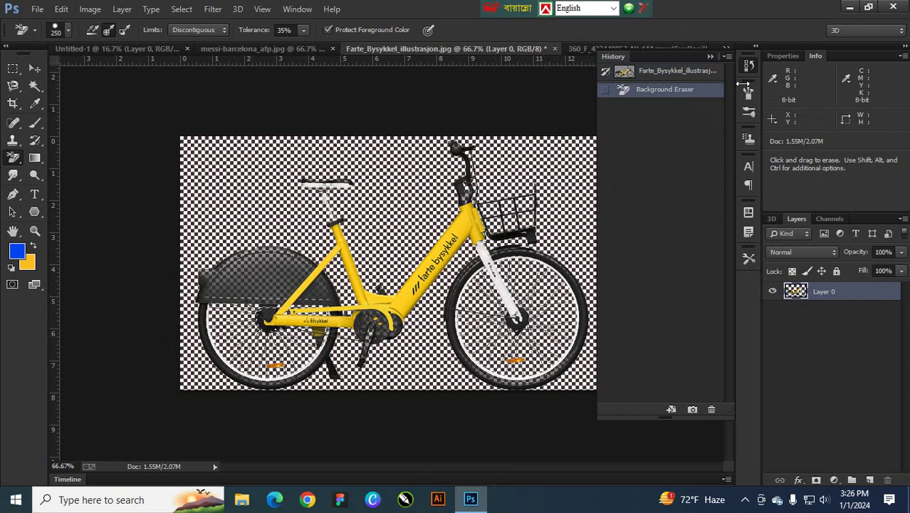
# - Restore the original bicycle photo from its history, inspect the rear mudguard up close, and collapse the history list
pyautogui.click(667, 73)
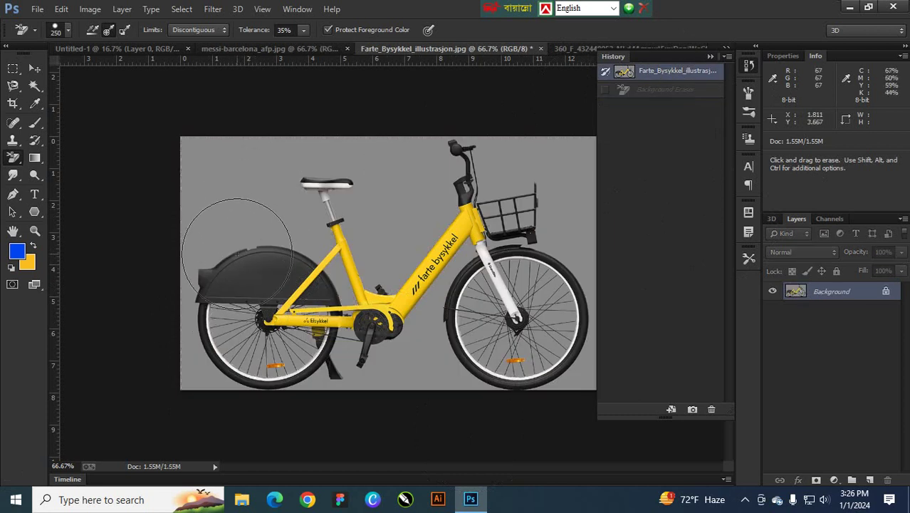
pyautogui.hotkey('ctrl', '+')
pyautogui.hotkey('ctrl', '+')
pyautogui.moveTo(171, 168); pyautogui.dragTo(643, 216)
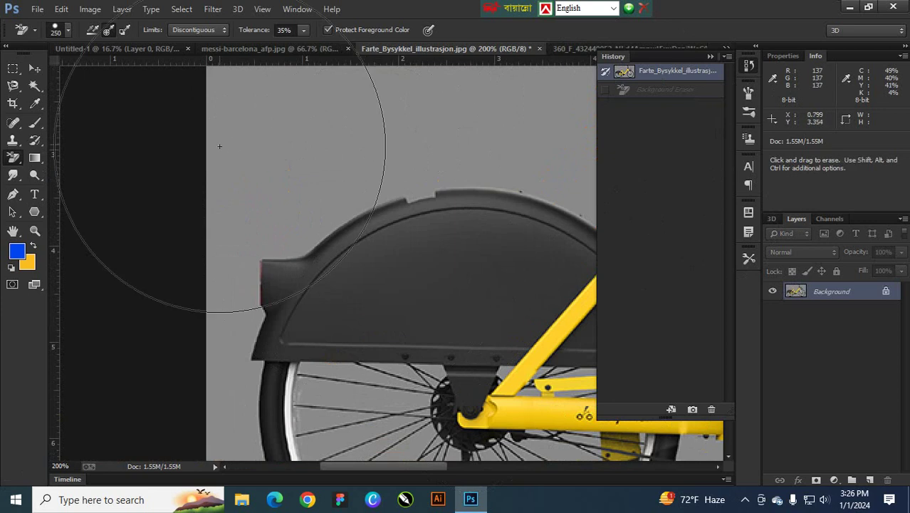
pyautogui.click(32, 65)
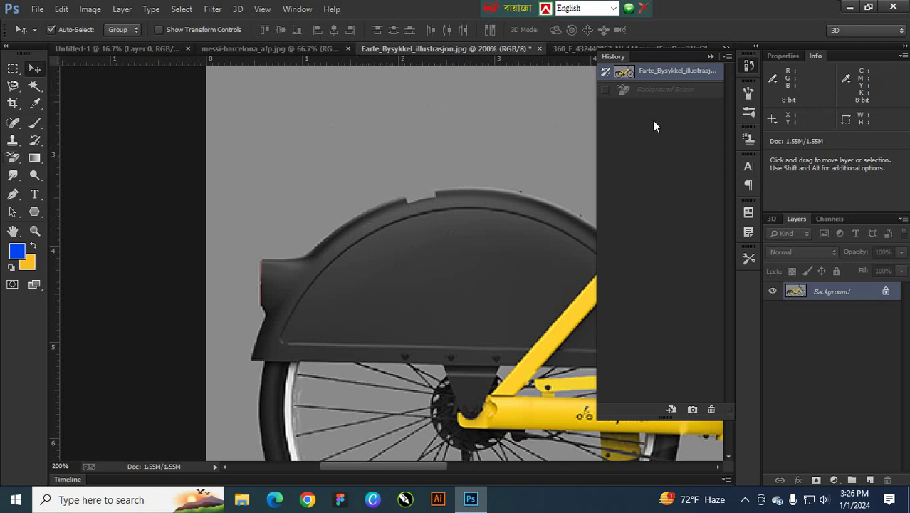
pyautogui.click(748, 67)
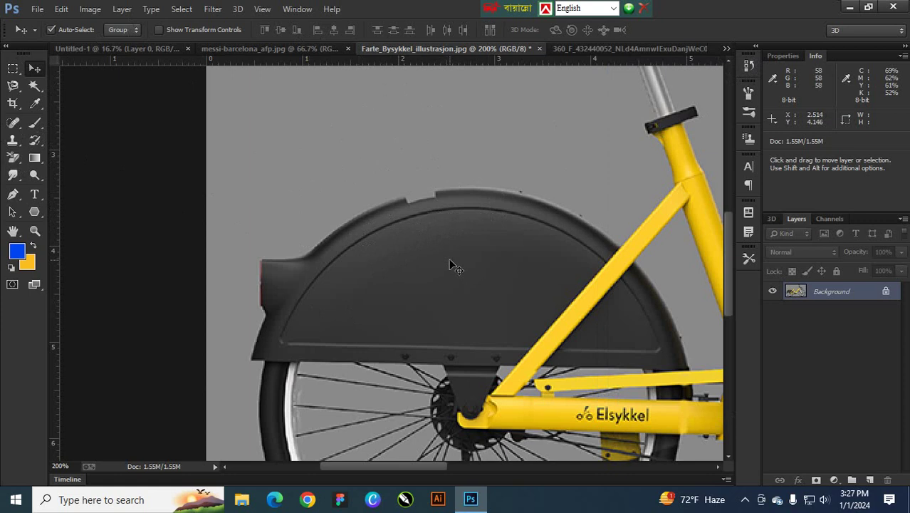
pyautogui.hotkey('ctrl', '-')
pyautogui.hotkey('ctrl', '-')
pyautogui.hotkey('ctrl', '-')
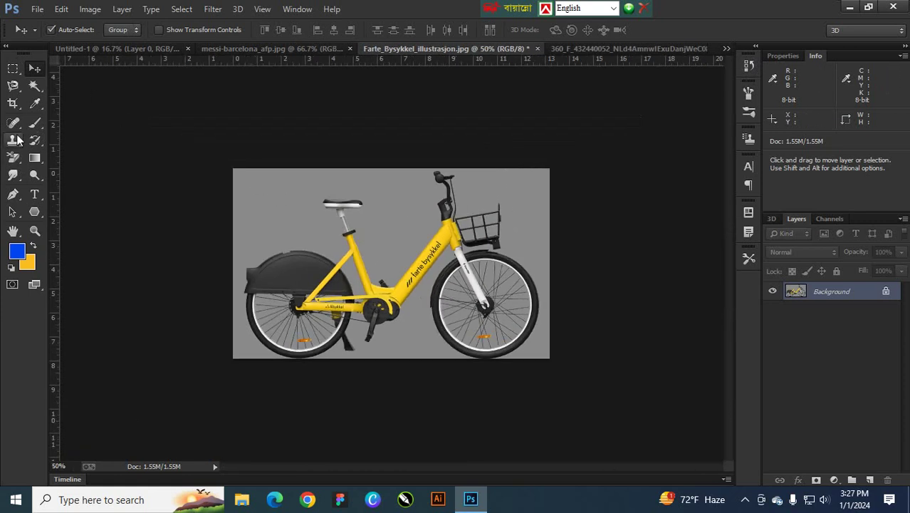
# - Set the Background Eraser to Once sampling with Contiguous limits and erase most of the grey backdrop around the bicycle frame, saddle and basket
pyautogui.click(12, 159)
pyautogui.rightClick(12, 160)
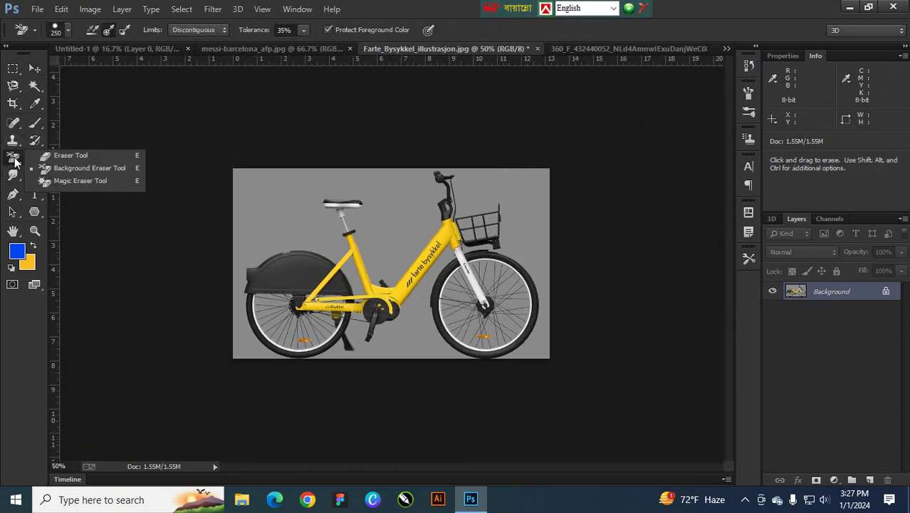
pyautogui.click(57, 171)
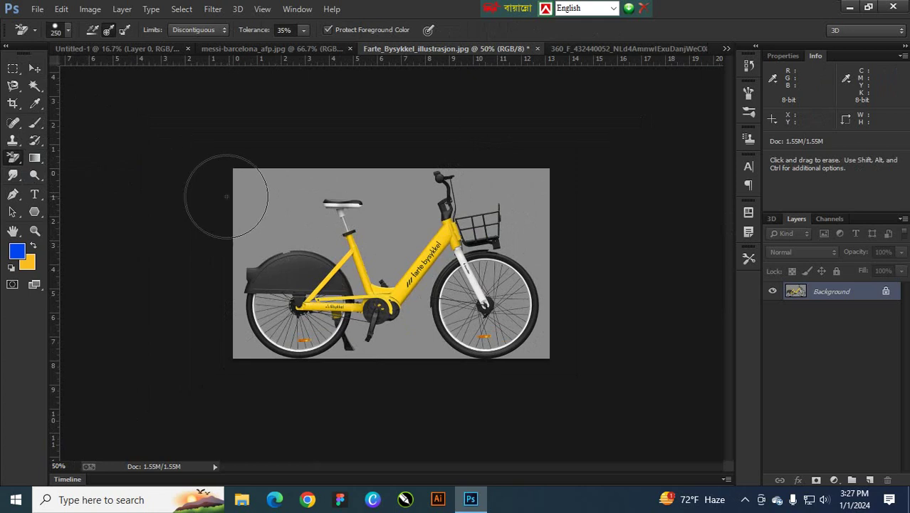
pyautogui.click(110, 31)
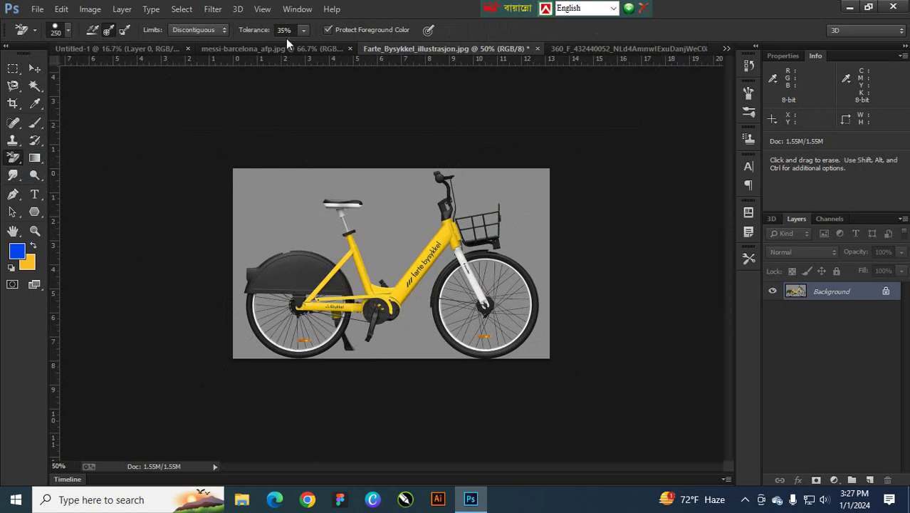
pyautogui.click(219, 30)
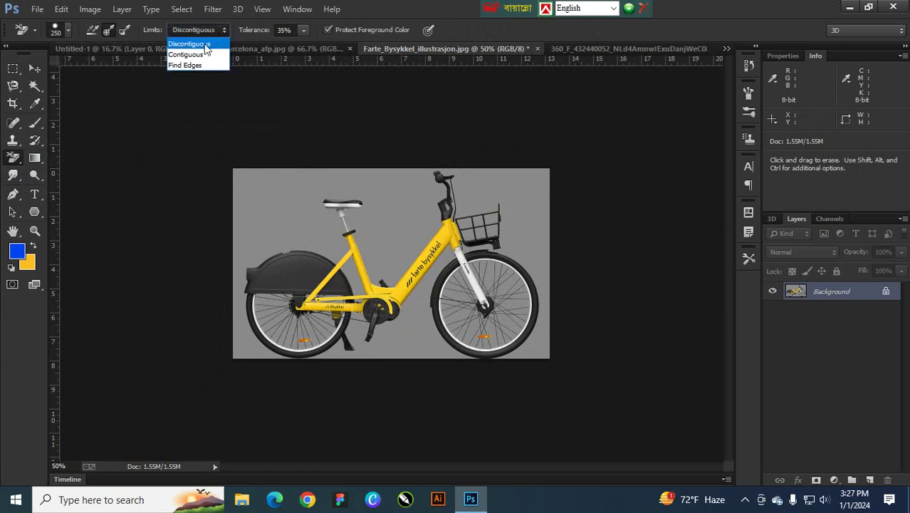
pyautogui.click(196, 50)
pyautogui.click(319, 228)
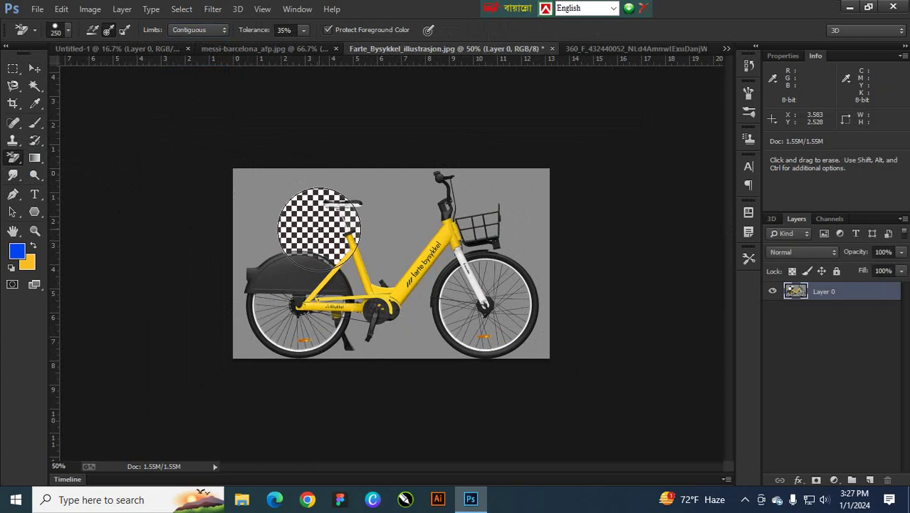
pyautogui.click(274, 227)
pyautogui.moveTo(249, 203)
pyautogui.mouseDown()
pyautogui.moveTo(284, 167)
pyautogui.moveTo(391, 161)
pyautogui.moveTo(401, 176)
pyautogui.mouseUp()
pyautogui.moveTo(496, 234)
pyautogui.mouseDown()
pyautogui.moveTo(496, 191)
pyautogui.moveTo(531, 191)
pyautogui.moveTo(539, 201)
pyautogui.moveTo(545, 183)
pyautogui.moveTo(529, 249)
pyautogui.moveTo(545, 270)
pyautogui.moveTo(545, 322)
pyautogui.moveTo(531, 360)
pyautogui.moveTo(505, 361)
pyautogui.moveTo(512, 353)
pyautogui.moveTo(430, 365)
pyautogui.moveTo(418, 343)
pyautogui.moveTo(432, 272)
pyautogui.moveTo(426, 251)
pyautogui.moveTo(405, 240)
pyautogui.mouseUp()
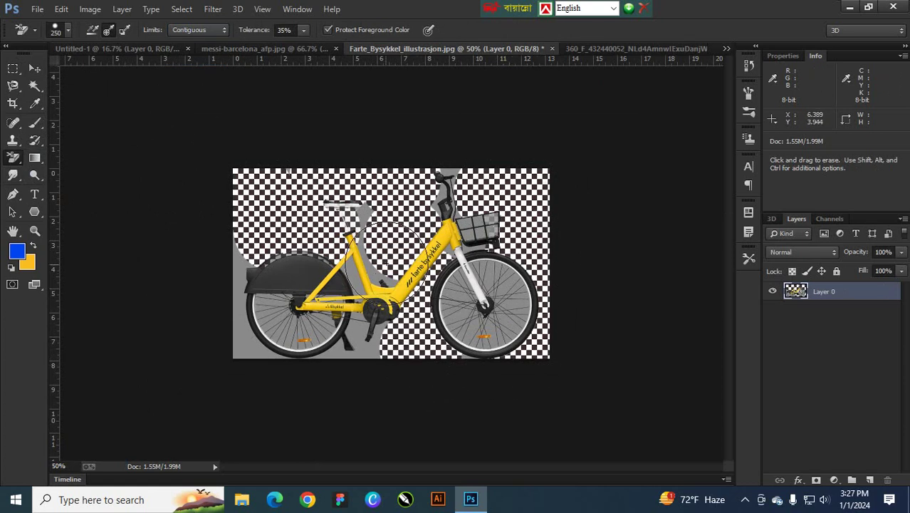
pyautogui.moveTo(356, 210); pyautogui.dragTo(367, 216)
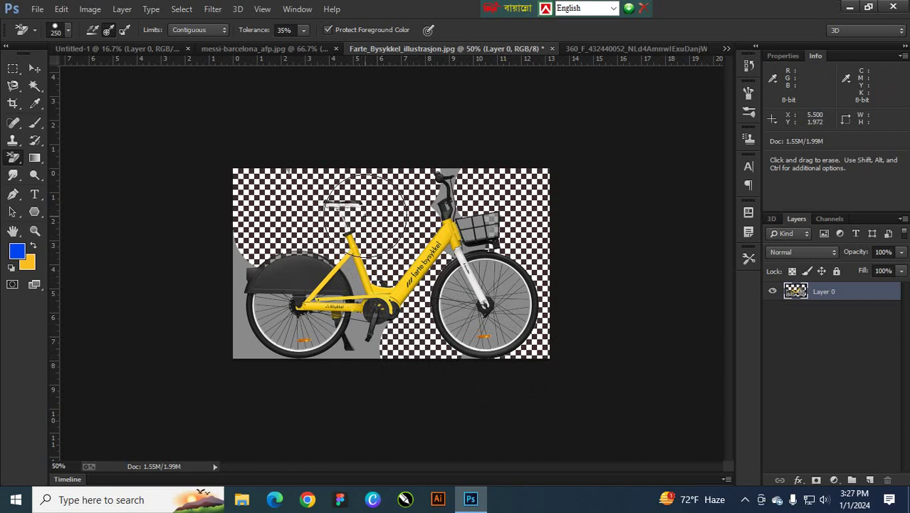
# - Try erasing the grey between the front wheel's spokes with Once sampling at brush size 100, and undo it
pyautogui.scroll(6, 375, 223)
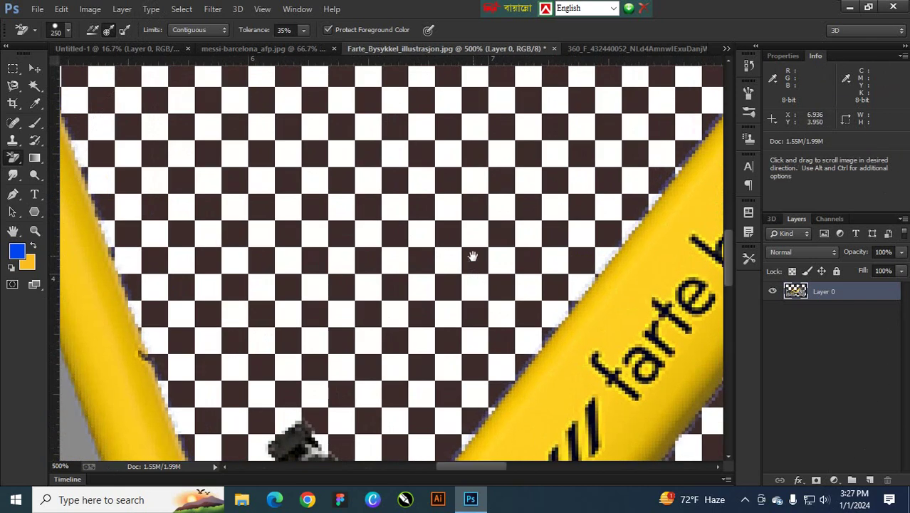
pyautogui.moveTo(472, 257)
pyautogui.mouseDown()
pyautogui.moveTo(264, 158)
pyautogui.moveTo(464, 231)
pyautogui.moveTo(348, 238)
pyautogui.mouseUp()
pyautogui.press('[')
pyautogui.press('[')
pyautogui.press('[')
pyautogui.press('[')
pyautogui.moveTo(406, 238); pyautogui.dragTo(411, 238)
pyautogui.hotkey('ctrl', 'alt', 'z')
pyautogui.hotkey('ctrl', 'alt', 'z')
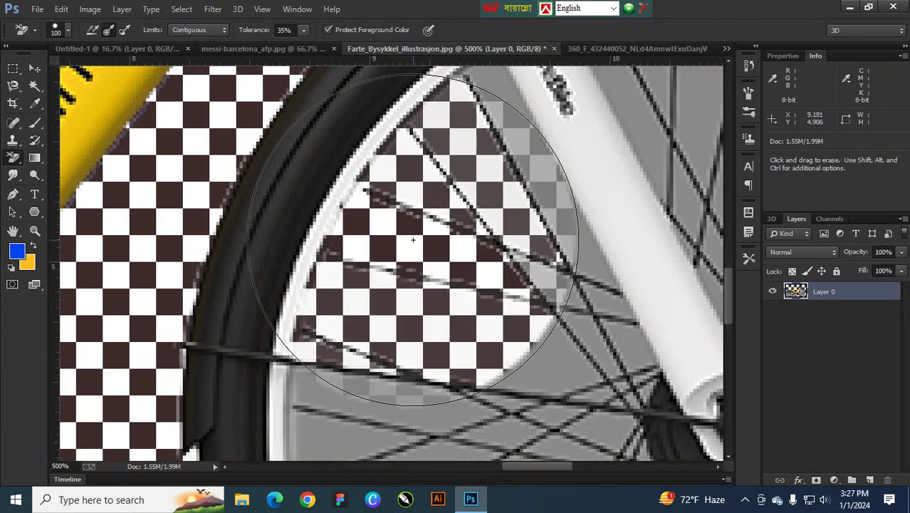
pyautogui.hotkey('ctrl', 'shift', 'z')
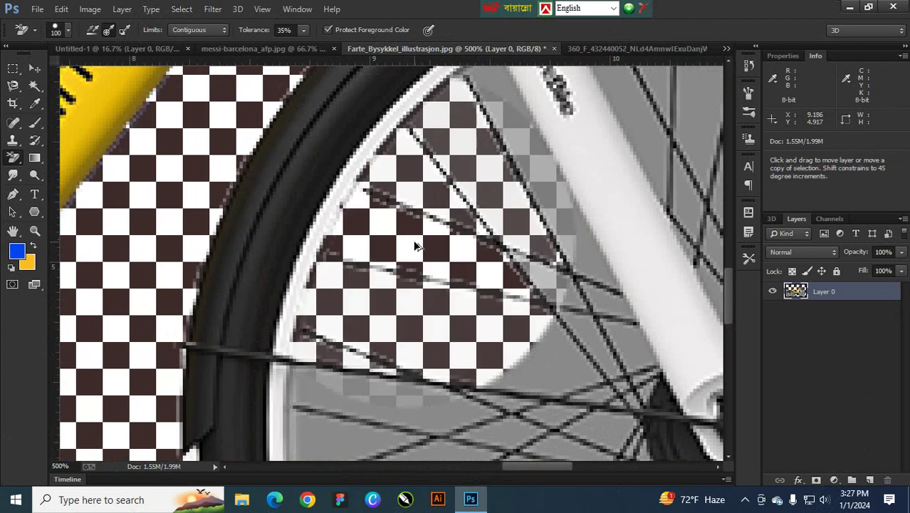
pyautogui.hotkey('ctrl', 'alt', 'z')
pyautogui.hotkey('ctrl', 'alt', 'z')
pyautogui.hotkey('ctrl', 'alt', 'z')
# - Set the sampling to Continuous and erase the grey between the front wheel's upper spokes and beside the white fork
pyautogui.click(91, 30)
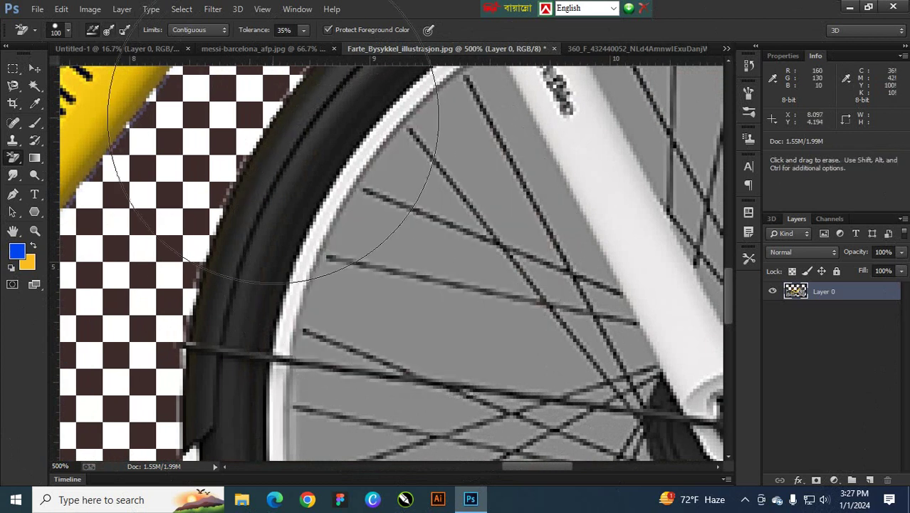
pyautogui.moveTo(458, 214); pyautogui.dragTo(406, 244)
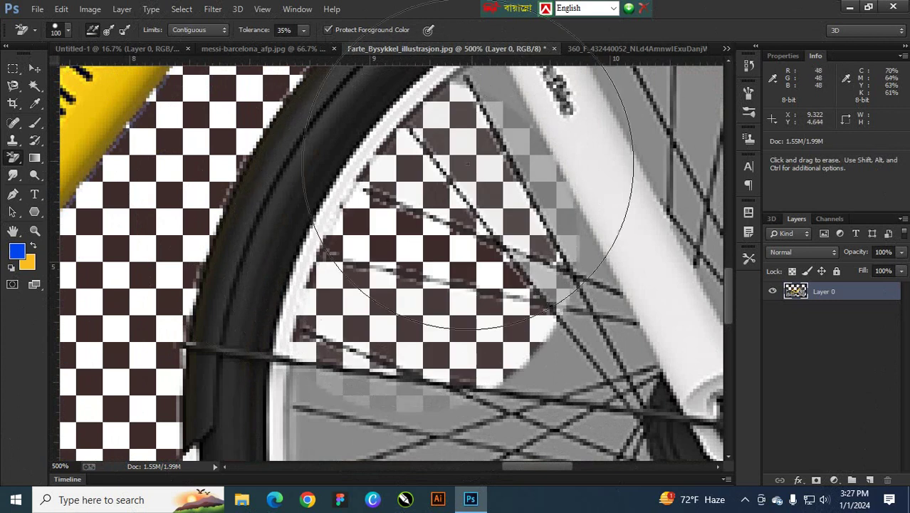
pyautogui.moveTo(509, 228); pyautogui.dragTo(562, 245)
pyautogui.moveTo(609, 293); pyautogui.dragTo(608, 302)
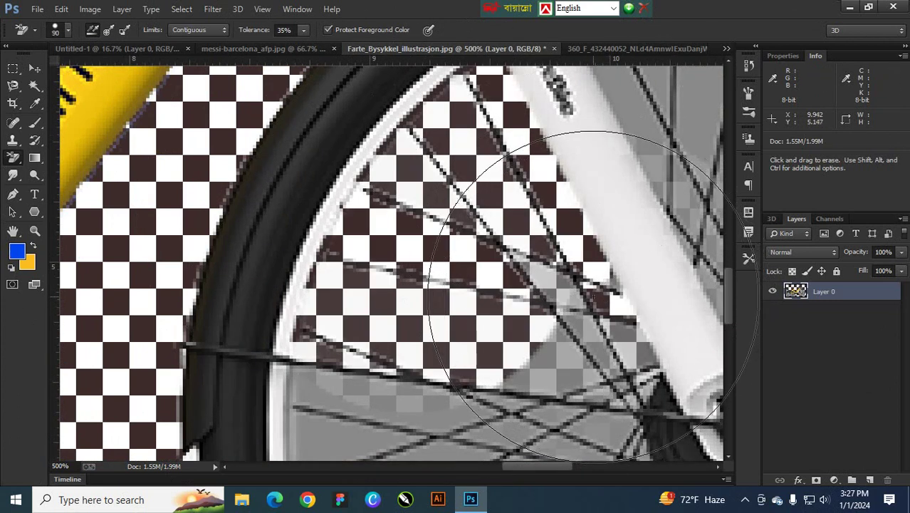
# - Reduce the eraser brush size to 40 and erase the grey between the spokes left of the front hub
pyautogui.press('[')
pyautogui.press('[')
pyautogui.press('[')
pyautogui.press('[')
pyautogui.press('[')
pyautogui.press('[')
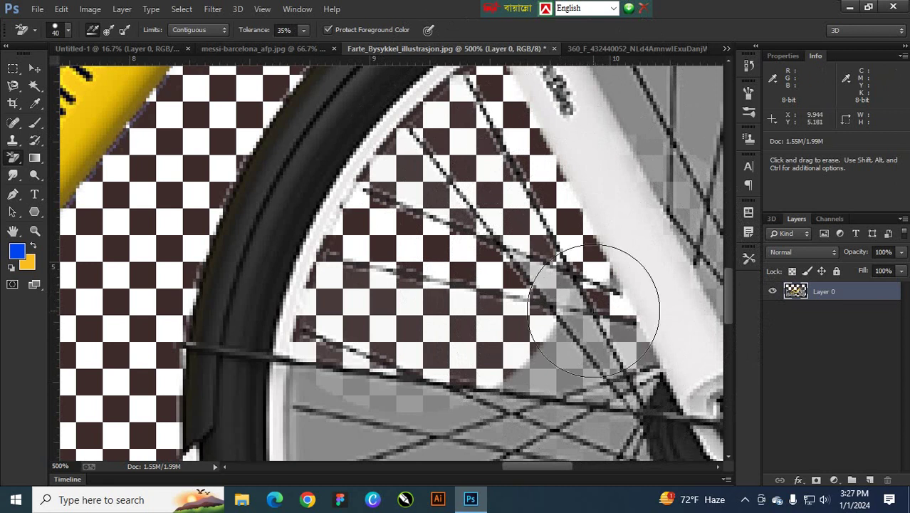
pyautogui.click(561, 352)
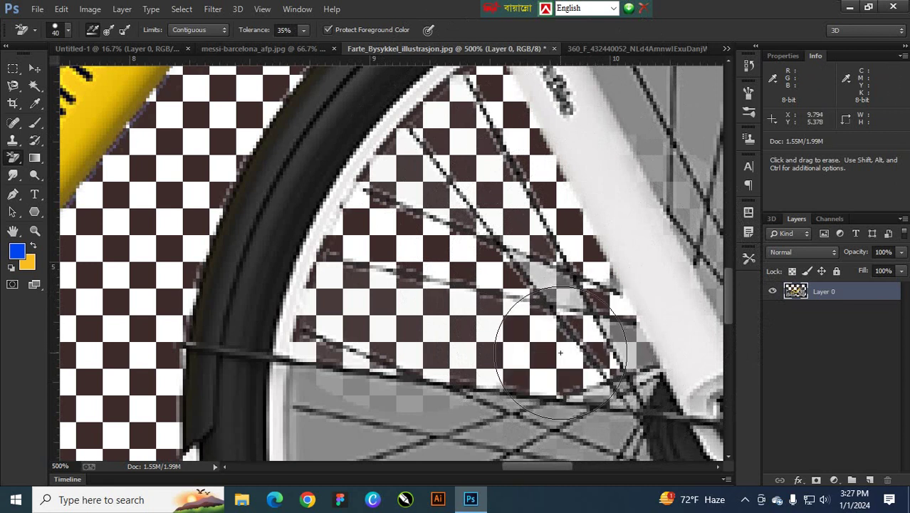
pyautogui.click(547, 411)
pyautogui.click(437, 420)
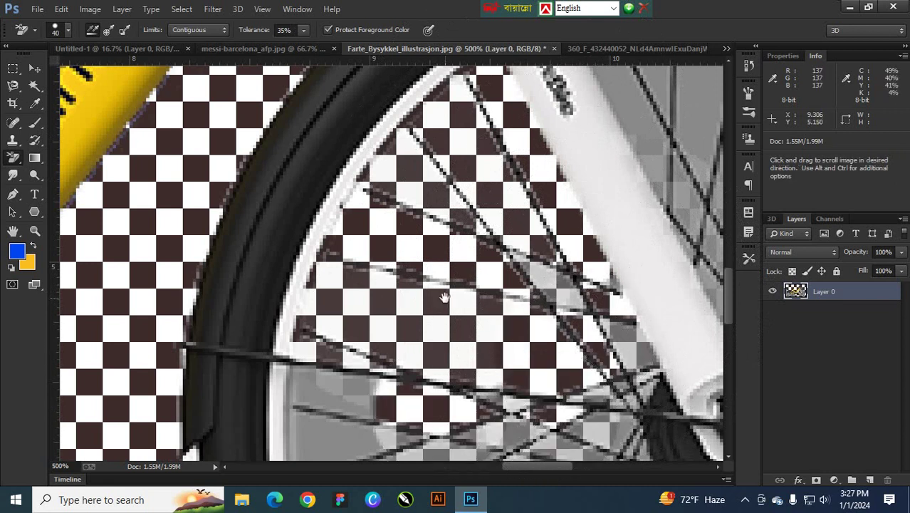
# - Erase the grey between the front wheel's spokes below the hub line, from the inner rim towards the hub
pyautogui.moveTo(445, 297); pyautogui.dragTo(436, 114)
pyautogui.click(321, 228)
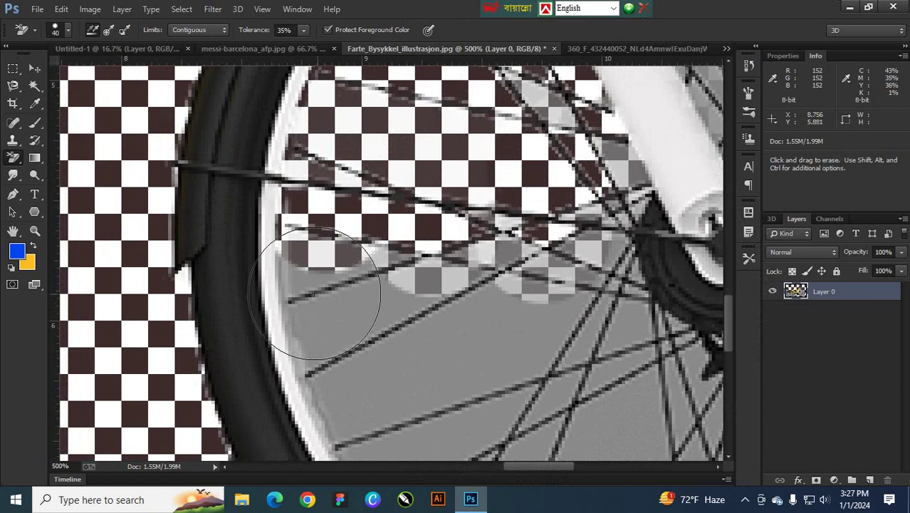
pyautogui.click(340, 309)
pyautogui.click(462, 280)
pyautogui.click(509, 324)
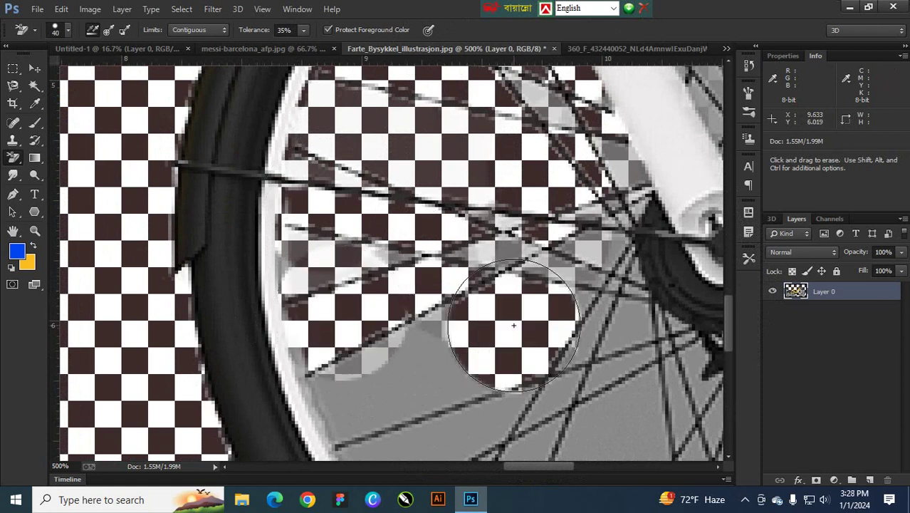
pyautogui.click(412, 354)
pyautogui.click(347, 408)
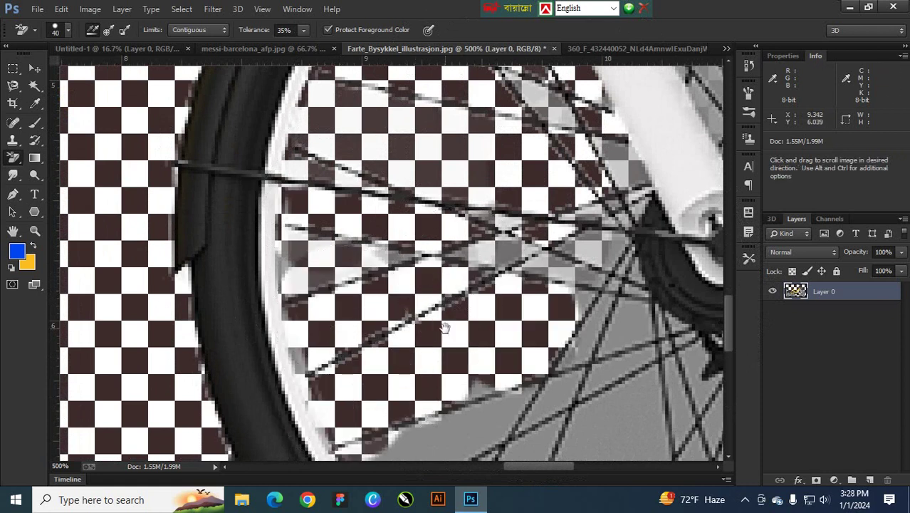
# - Erase the grey between the spokes along the front wheel's lower-left rim
pyautogui.moveTo(461, 292); pyautogui.dragTo(361, 167)
pyautogui.click(355, 255)
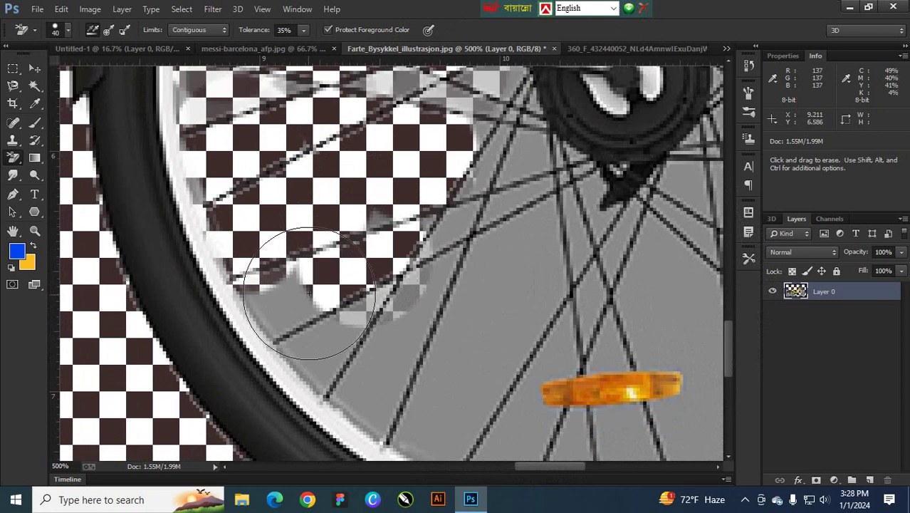
pyautogui.click(294, 294)
pyautogui.click(316, 356)
pyautogui.click(406, 325)
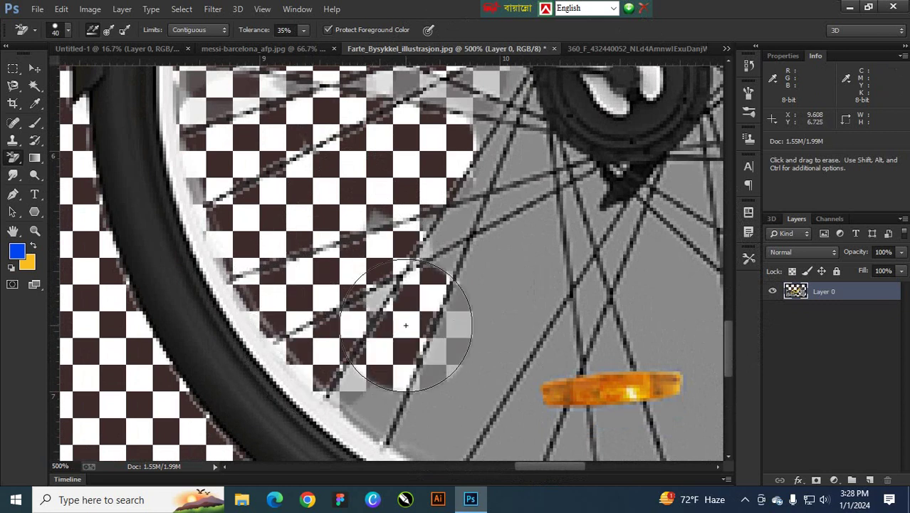
# - Erase the grey between the spokes directly below the front hub and down to the lower-left rim
pyautogui.click(505, 192)
pyautogui.click(511, 146)
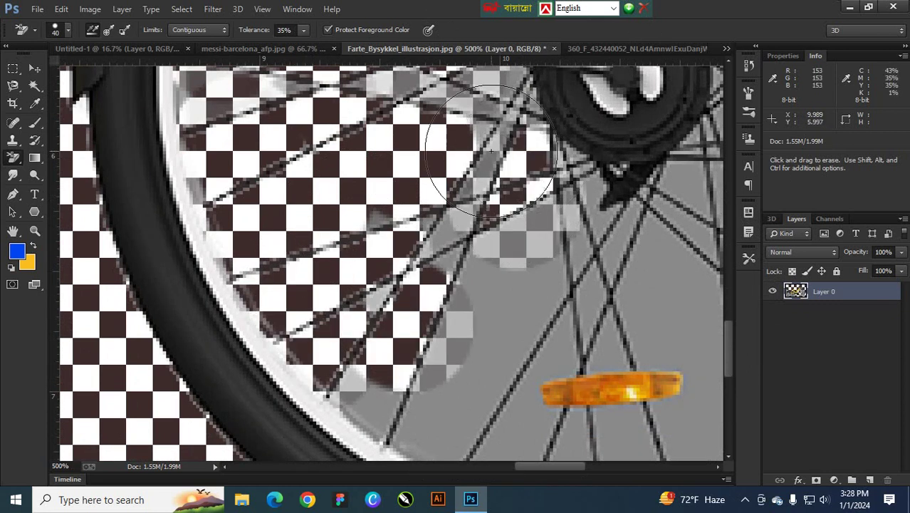
pyautogui.click(484, 260)
pyautogui.click(477, 367)
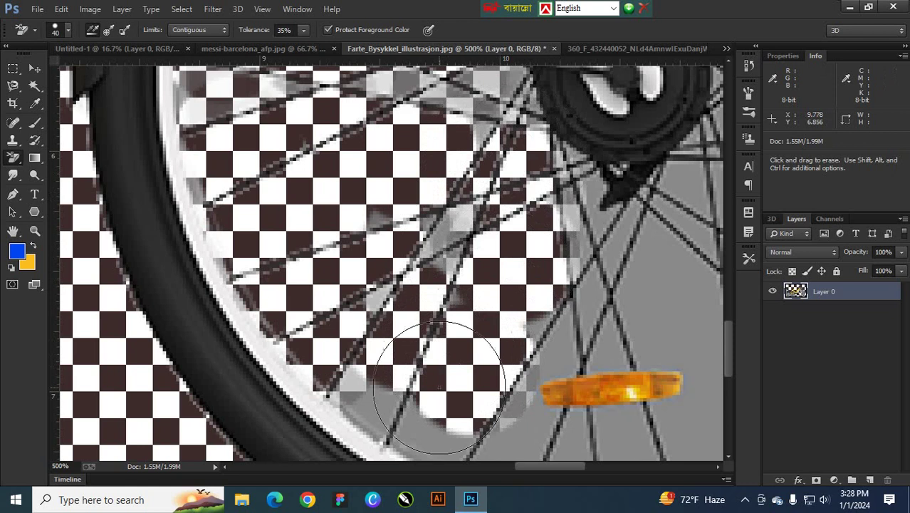
pyautogui.click(428, 420)
pyautogui.click(364, 403)
pyautogui.press('space')
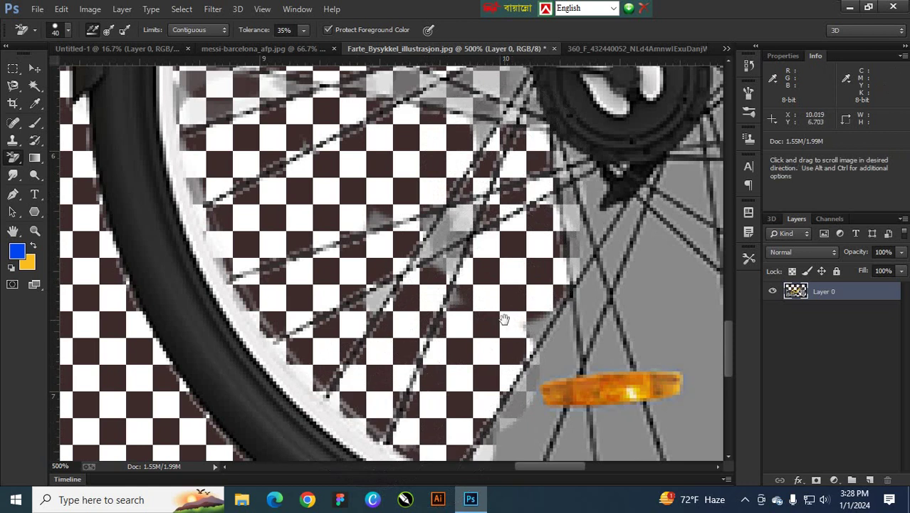
# - Erase the grey between the spokes around the orange reflector on the front wheel
pyautogui.moveTo(503, 318)
pyautogui.mouseDown()
pyautogui.moveTo(427, 269)
pyautogui.moveTo(398, 228)
pyautogui.mouseUp()
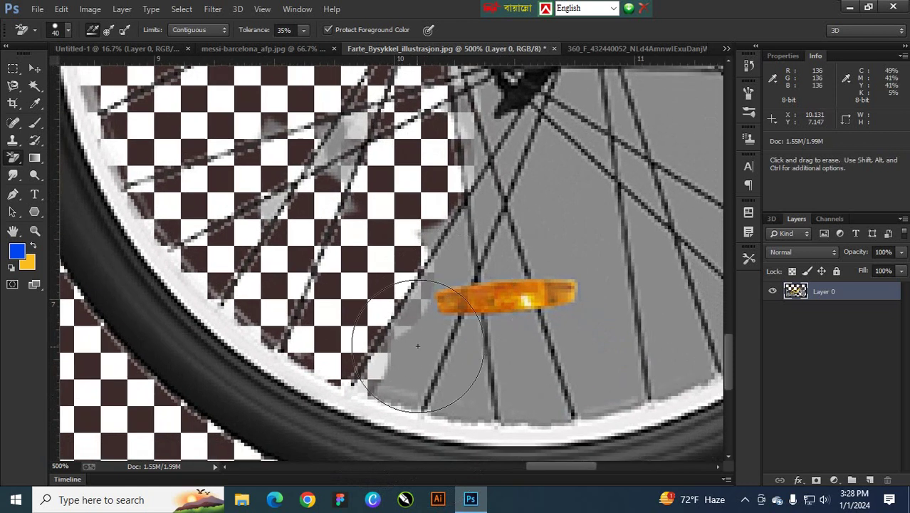
pyautogui.click(418, 346)
pyautogui.click(466, 242)
pyautogui.click(554, 211)
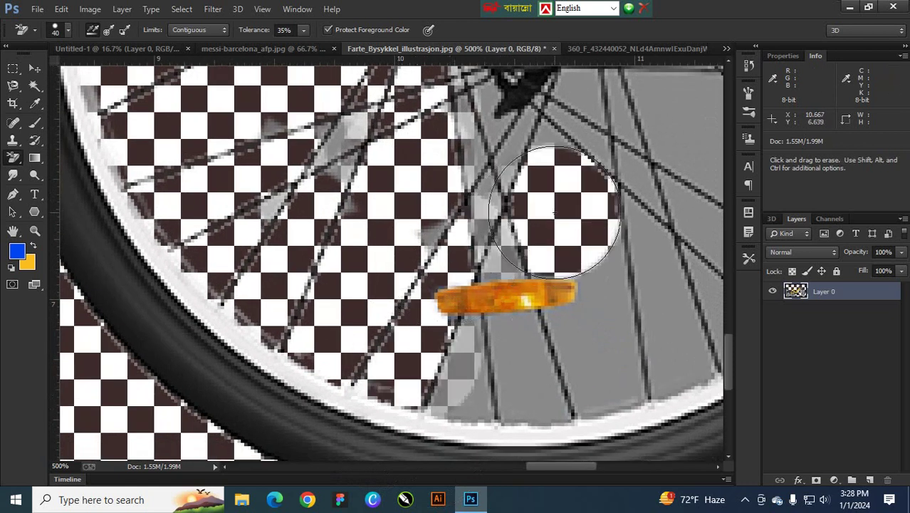
pyautogui.moveTo(554, 212)
pyautogui.mouseDown()
pyautogui.moveTo(587, 318)
pyautogui.moveTo(567, 345)
pyautogui.moveTo(523, 356)
pyautogui.moveTo(509, 381)
pyautogui.moveTo(456, 377)
pyautogui.mouseUp()
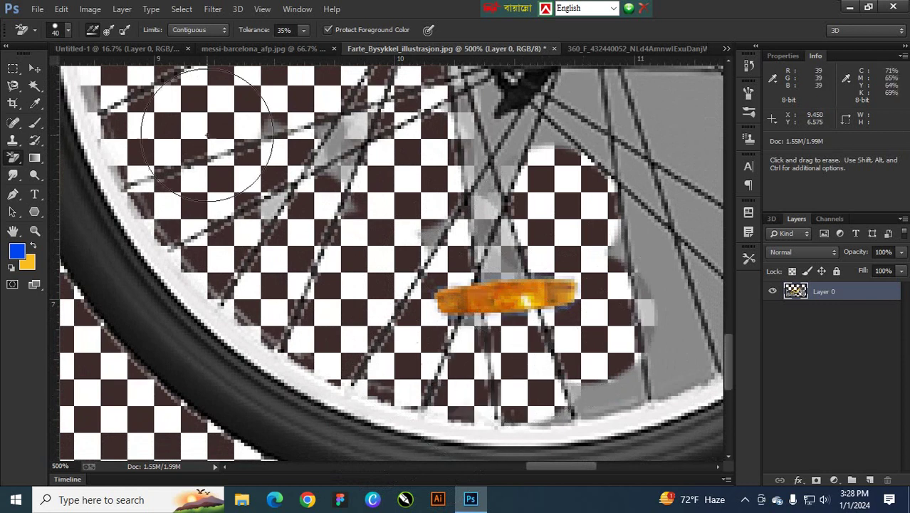
# - Set the eraser sampling to Once and erase the grey between the spokes across the front wheel's lower-right part
pyautogui.moveTo(665, 269)
pyautogui.mouseDown()
pyautogui.moveTo(649, 197)
pyautogui.moveTo(636, 178)
pyautogui.moveTo(568, 128)
pyautogui.moveTo(519, 144)
pyautogui.moveTo(499, 121)
pyautogui.mouseUp()
pyautogui.moveTo(602, 236); pyautogui.dragTo(370, 236)
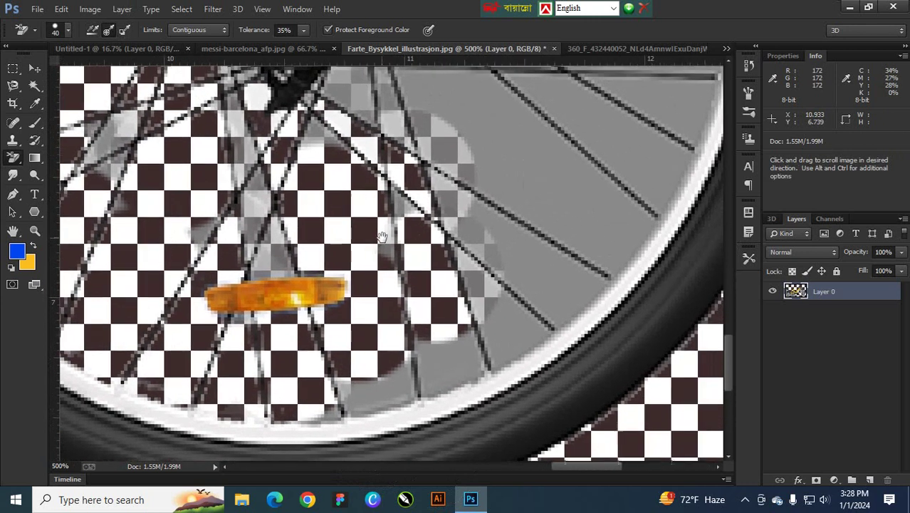
pyautogui.moveTo(494, 155)
pyautogui.mouseDown()
pyautogui.moveTo(549, 176)
pyautogui.moveTo(616, 225)
pyautogui.moveTo(572, 260)
pyautogui.moveTo(566, 291)
pyautogui.moveTo(464, 232)
pyautogui.moveTo(513, 339)
pyautogui.moveTo(494, 311)
pyautogui.moveTo(430, 371)
pyautogui.moveTo(371, 390)
pyautogui.mouseUp()
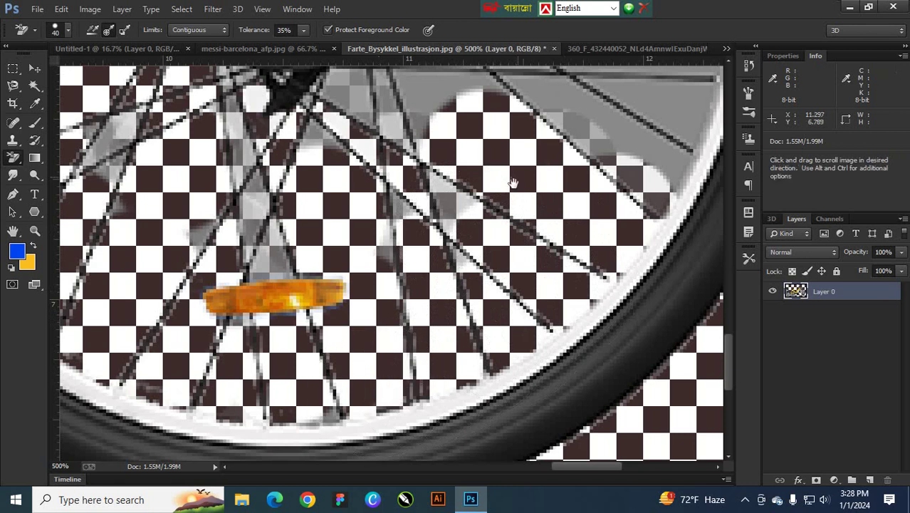
pyautogui.moveTo(553, 115); pyautogui.dragTo(460, 334)
pyautogui.moveTo(539, 385)
pyautogui.mouseDown()
pyautogui.moveTo(563, 388)
pyautogui.moveTo(610, 260)
pyautogui.moveTo(521, 271)
pyautogui.moveTo(463, 246)
pyautogui.moveTo(467, 324)
pyautogui.moveTo(409, 292)
pyautogui.moveTo(358, 283)
pyautogui.moveTo(352, 263)
pyautogui.mouseUp()
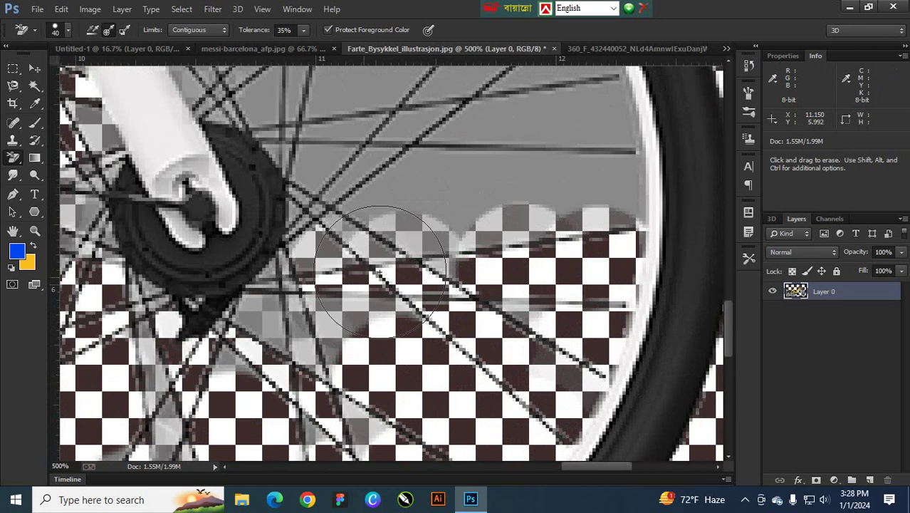
# - Lower the eraser brush hardness and erase the grey between the spokes right of the front hub
pyautogui.rightClick(463, 222)
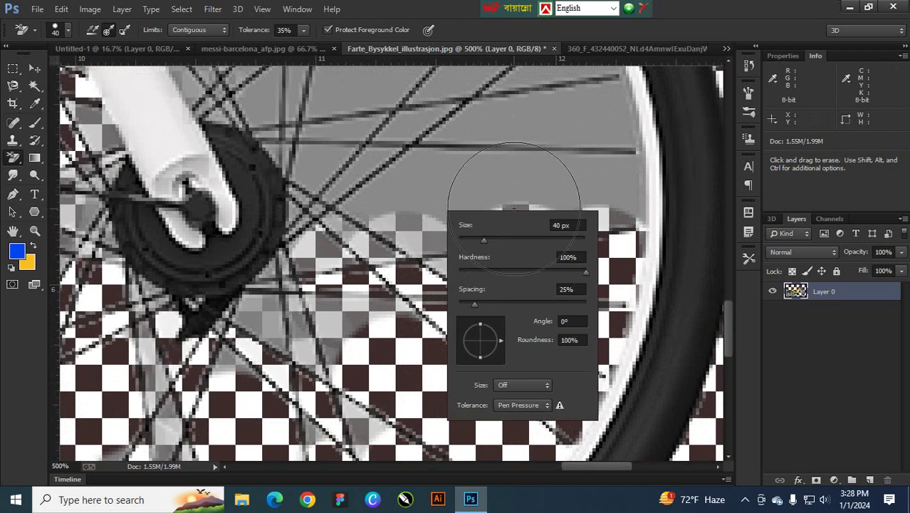
pyautogui.moveTo(490, 172)
pyautogui.mouseDown()
pyautogui.moveTo(427, 203)
pyautogui.moveTo(524, 180)
pyautogui.mouseUp()
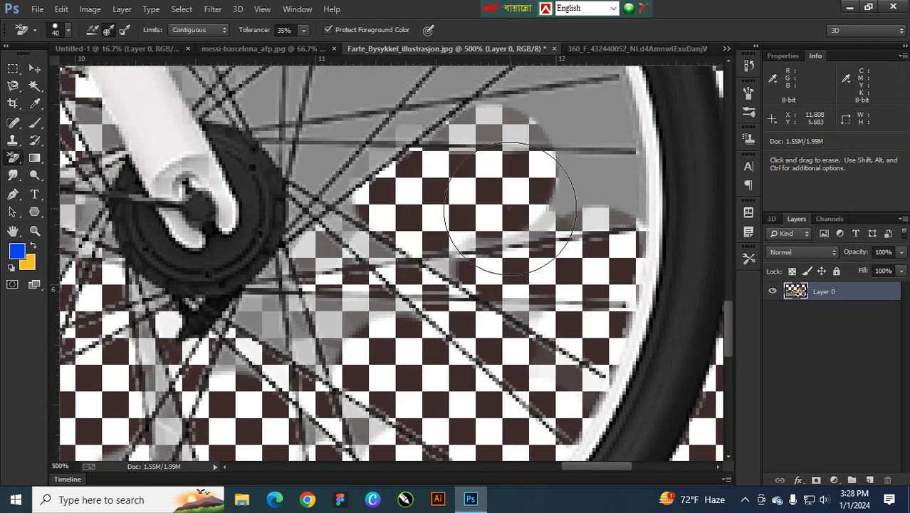
pyautogui.click(69, 30)
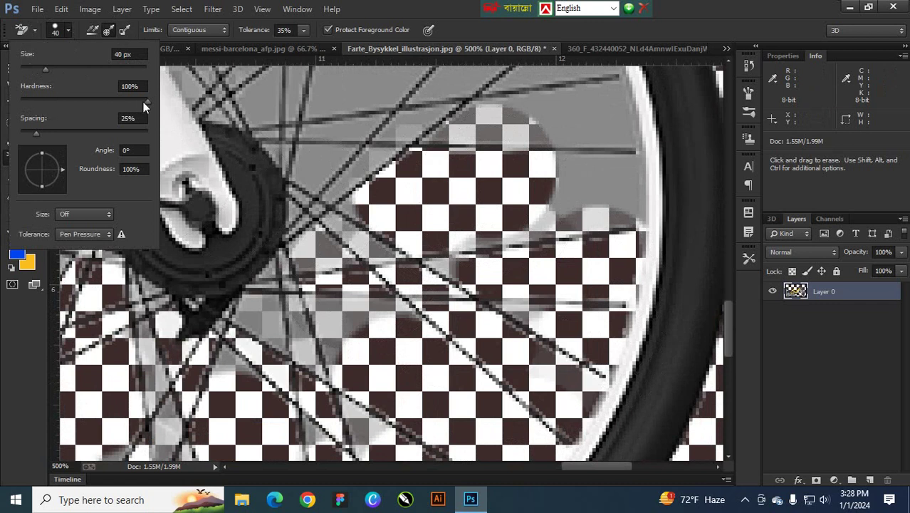
pyautogui.moveTo(478, 203)
pyautogui.mouseDown()
pyautogui.moveTo(570, 173)
pyautogui.moveTo(596, 175)
pyautogui.moveTo(586, 184)
pyautogui.moveTo(560, 119)
pyautogui.mouseUp()
pyautogui.moveTo(420, 119); pyautogui.dragTo(383, 136)
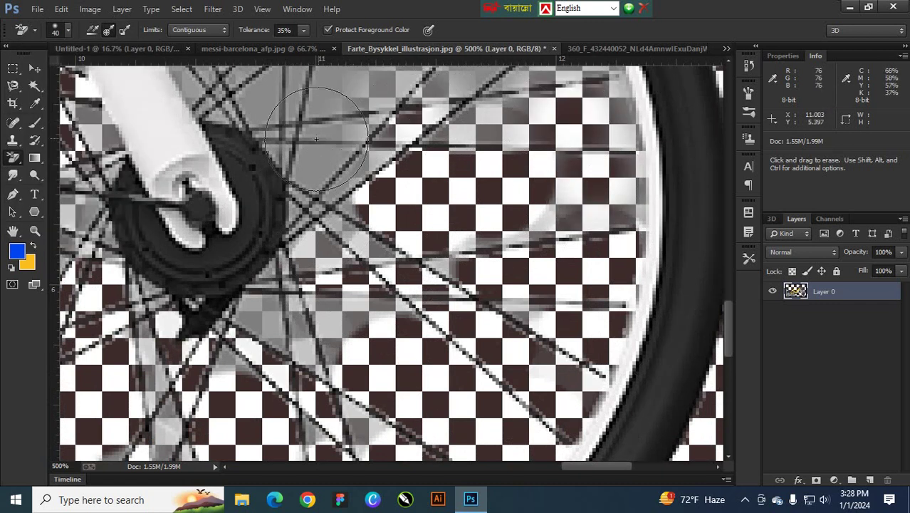
# - Erase the grey between the front wheel's upper-right spokes with the softer brush, from the hub towards the rim
pyautogui.moveTo(316, 139)
pyautogui.mouseDown()
pyautogui.moveTo(335, 154)
pyautogui.moveTo(324, 193)
pyautogui.mouseUp()
pyautogui.press('space')
pyautogui.moveTo(443, 249); pyautogui.dragTo(568, 450)
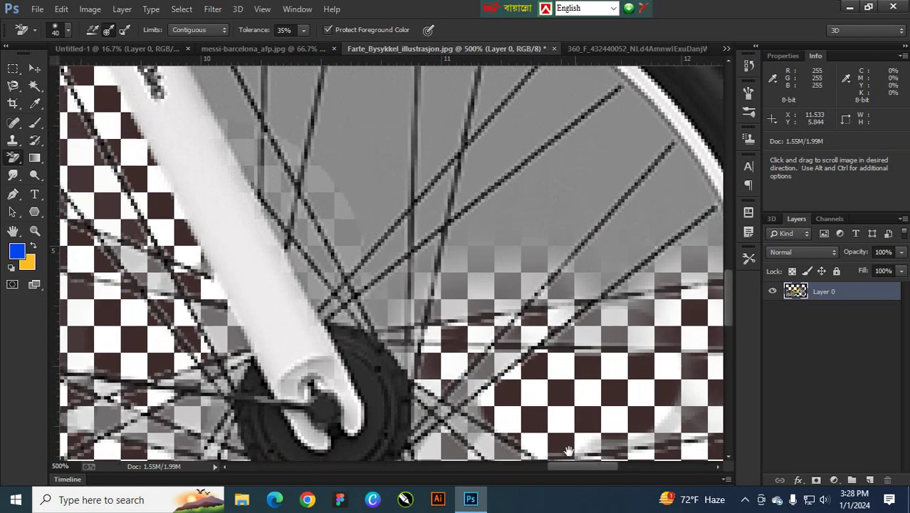
pyautogui.moveTo(538, 284)
pyautogui.mouseDown()
pyautogui.moveTo(562, 228)
pyautogui.moveTo(660, 216)
pyautogui.mouseUp()
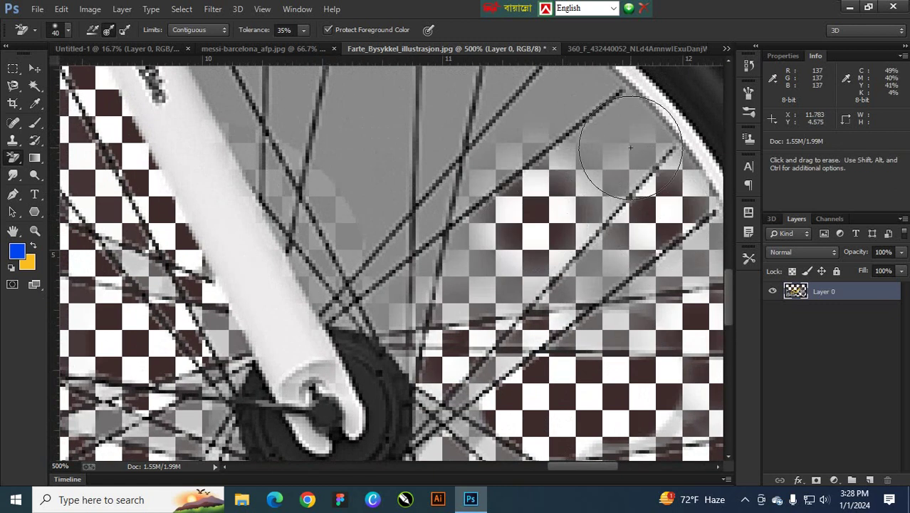
pyautogui.moveTo(630, 148); pyautogui.dragTo(554, 106)
pyautogui.moveTo(495, 156)
pyautogui.mouseDown()
pyautogui.moveTo(439, 140)
pyautogui.moveTo(370, 155)
pyautogui.moveTo(411, 175)
pyautogui.moveTo(547, 333)
pyautogui.mouseUp()
pyautogui.press('space')
pyautogui.moveTo(534, 281); pyautogui.dragTo(518, 260)
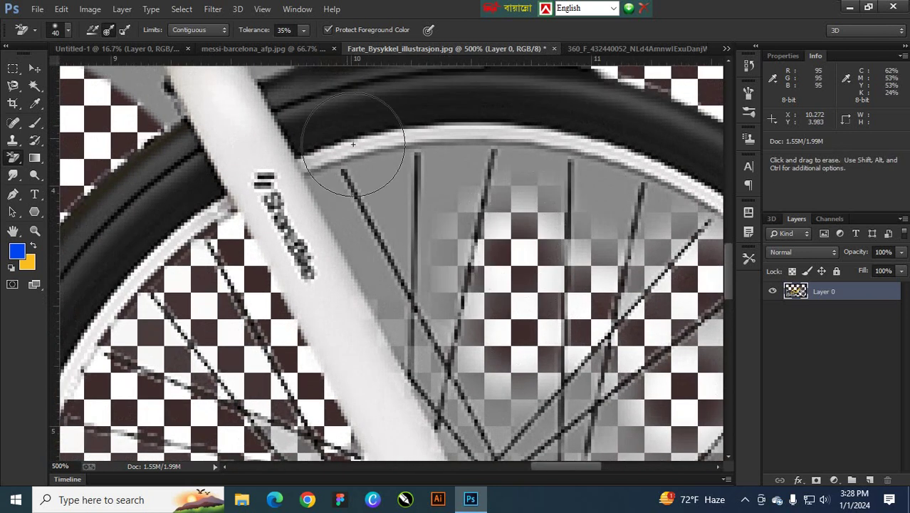
# - Set the eraser brush hardness to 100% and erase the grey between the upper spokes beside the white fork
pyautogui.rightClick(327, 139)
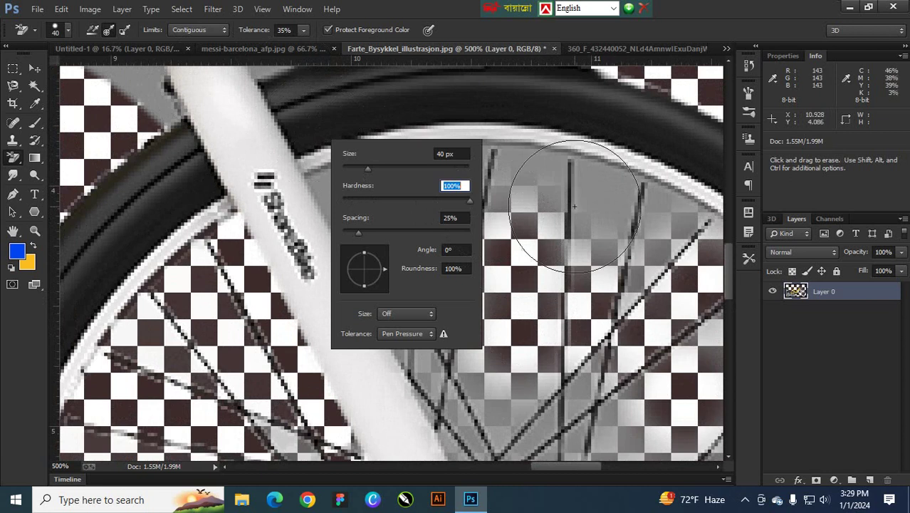
pyautogui.moveTo(574, 207)
pyautogui.mouseDown()
pyautogui.moveTo(526, 200)
pyautogui.moveTo(452, 215)
pyautogui.moveTo(398, 207)
pyautogui.moveTo(387, 192)
pyautogui.moveTo(351, 230)
pyautogui.moveTo(388, 304)
pyautogui.moveTo(426, 331)
pyautogui.moveTo(438, 300)
pyautogui.moveTo(428, 359)
pyautogui.moveTo(455, 393)
pyautogui.moveTo(500, 392)
pyautogui.moveTo(453, 295)
pyautogui.moveTo(651, 247)
pyautogui.moveTo(598, 210)
pyautogui.moveTo(643, 228)
pyautogui.moveTo(677, 214)
pyautogui.mouseUp()
pyautogui.press('space')
pyautogui.moveTo(362, 308); pyautogui.dragTo(397, 87)
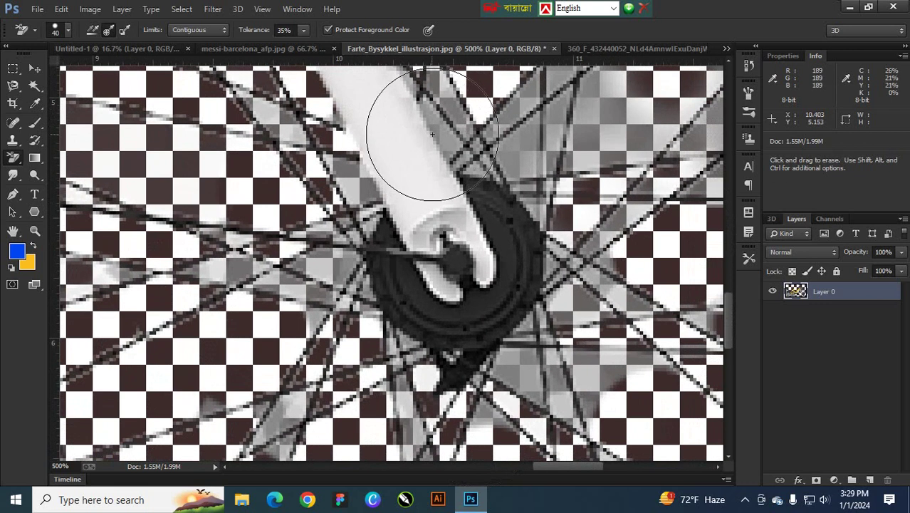
pyautogui.moveTo(432, 133)
pyautogui.mouseDown()
pyautogui.moveTo(500, 127)
pyautogui.moveTo(521, 152)
pyautogui.moveTo(557, 83)
pyautogui.mouseUp()
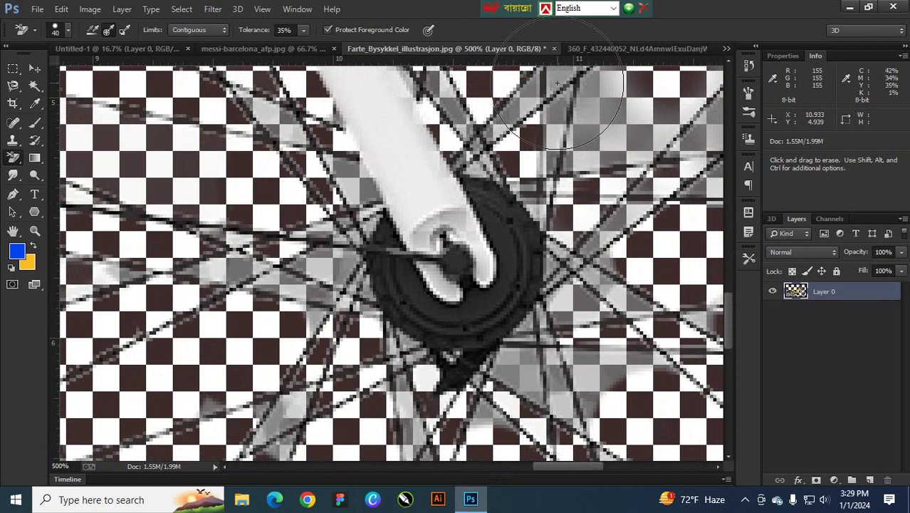
# - Erase the remaining grey between the spokes on the lower-right side of the front hub
pyautogui.press('space')
pyautogui.moveTo(492, 342)
pyautogui.mouseDown()
pyautogui.moveTo(428, 266)
pyautogui.moveTo(427, 228)
pyautogui.moveTo(470, 234)
pyautogui.moveTo(484, 271)
pyautogui.moveTo(503, 266)
pyautogui.mouseUp()
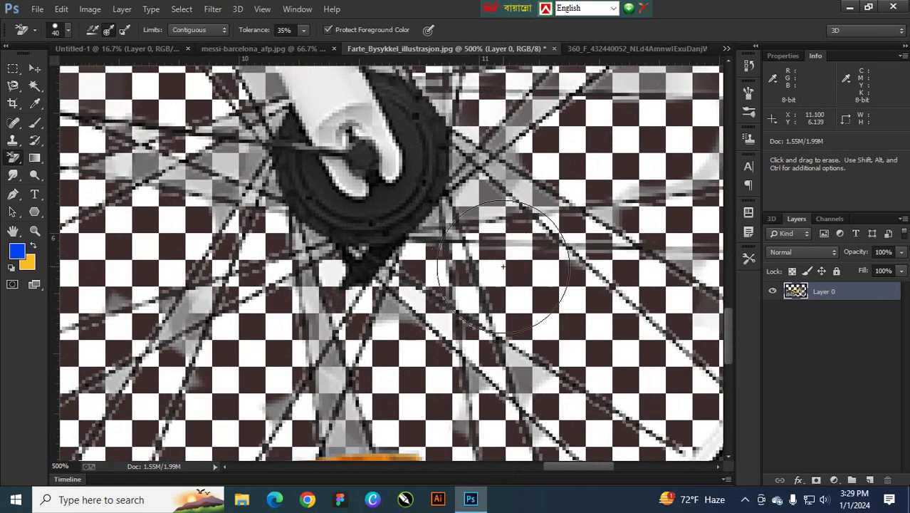
pyautogui.moveTo(466, 190); pyautogui.dragTo(427, 206)
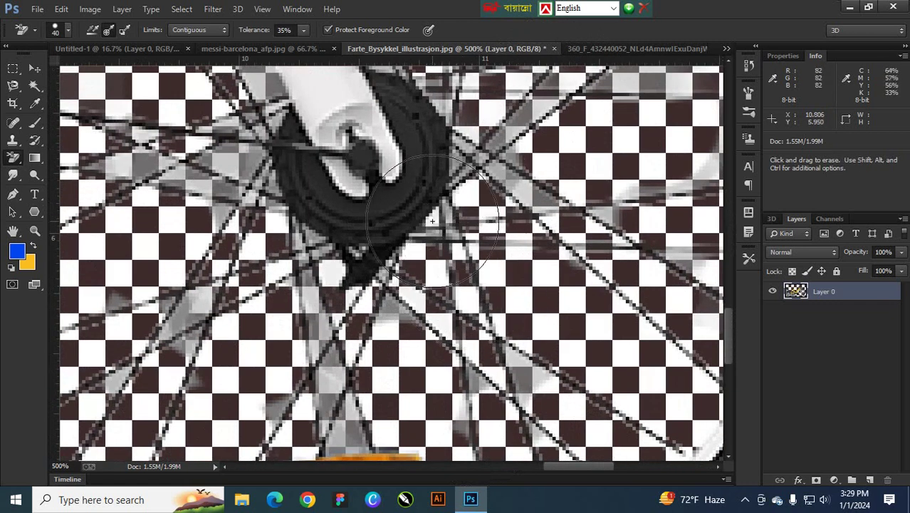
pyautogui.press('space')
pyautogui.moveTo(269, 182); pyautogui.dragTo(469, 285)
pyautogui.moveTo(324, 59)
pyautogui.mouseDown()
pyautogui.moveTo(324, 121)
pyautogui.moveTo(359, 227)
pyautogui.mouseUp()
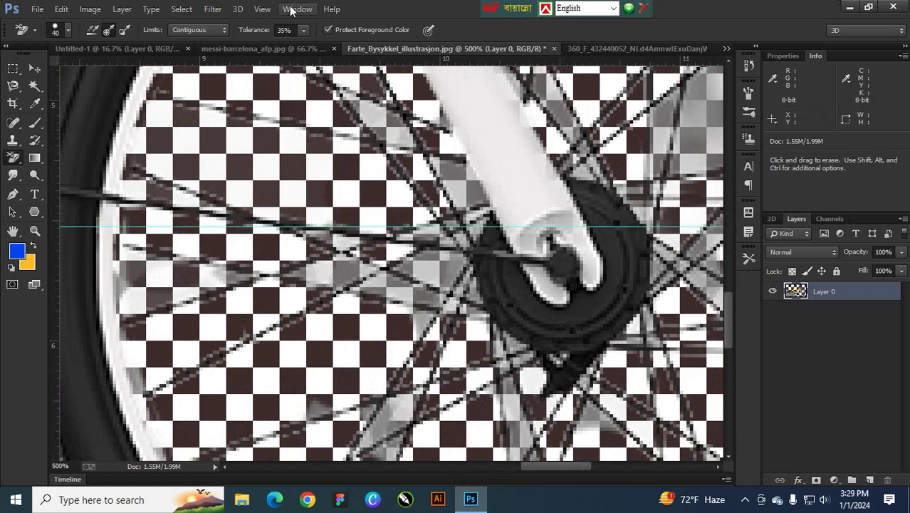
pyautogui.click(262, 9)
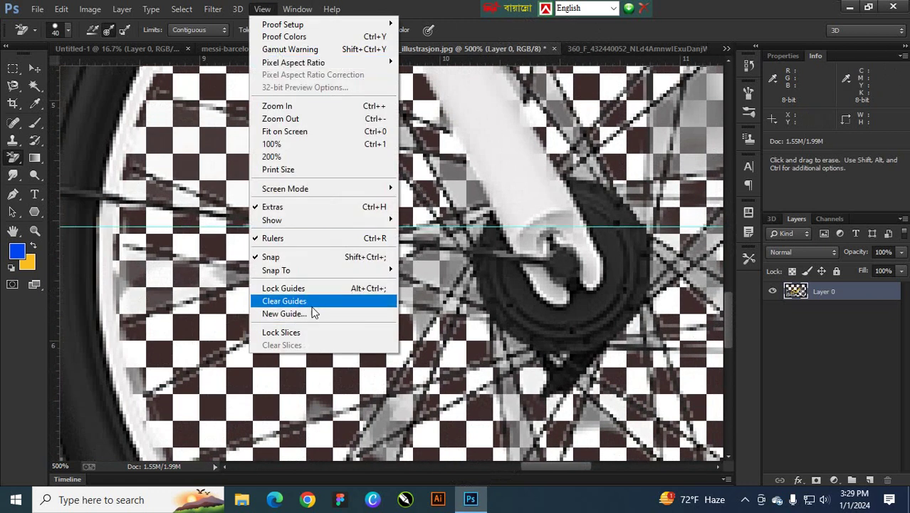
pyautogui.click(311, 305)
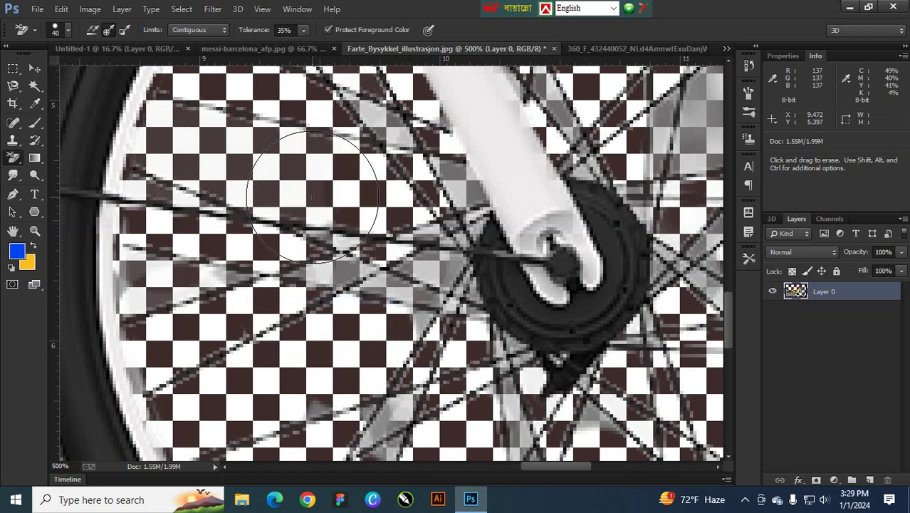
# - Erase the leftover grey patches between the upper spokes right of the white fork
pyautogui.press('space')
pyautogui.moveTo(275, 282)
pyautogui.mouseDown()
pyautogui.moveTo(193, 420)
pyautogui.moveTo(208, 347)
pyautogui.mouseUp()
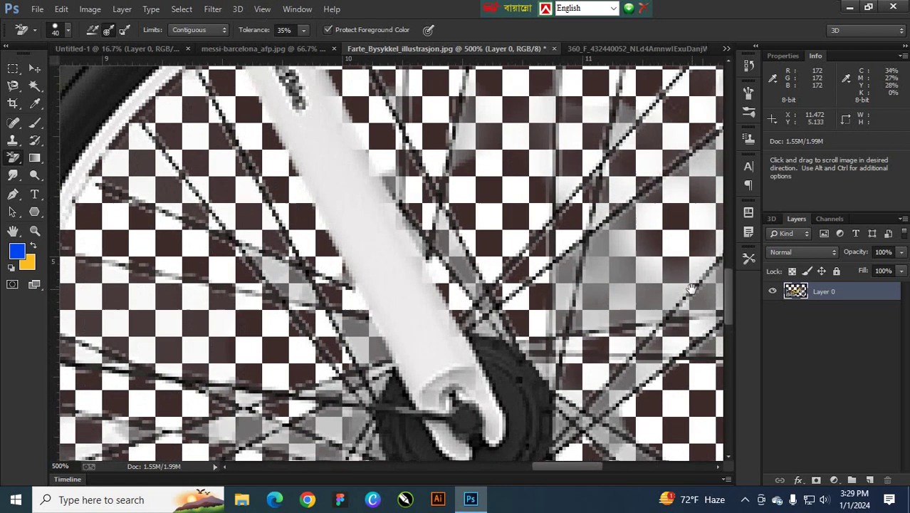
pyautogui.moveTo(616, 268); pyautogui.dragTo(609, 299)
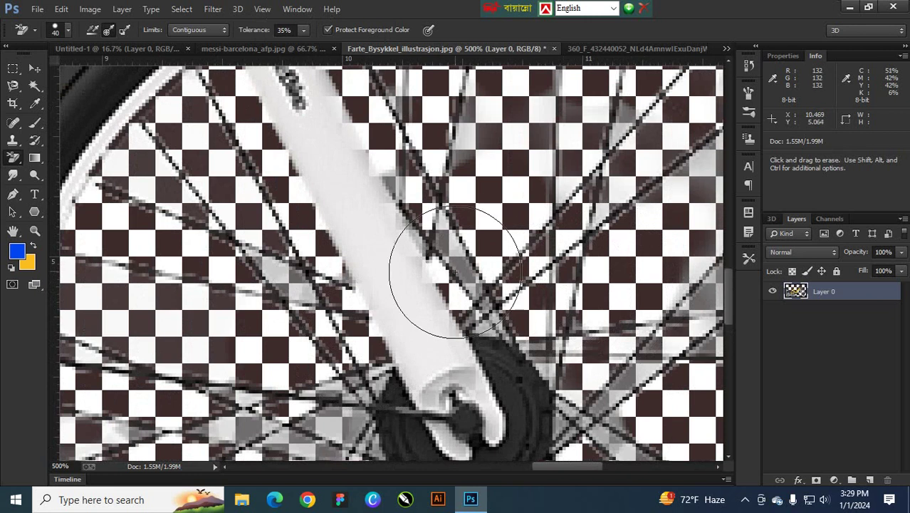
# - Erase the grey wedge between the rear fender and the yellow seat tube, down to the thin yellow frame bar
pyautogui.moveTo(285, 193)
pyautogui.mouseDown()
pyautogui.moveTo(744, 385)
pyautogui.moveTo(482, 220)
pyautogui.moveTo(574, 283)
pyautogui.moveTo(518, 188)
pyautogui.mouseUp()
pyautogui.moveTo(527, 238)
pyautogui.mouseDown()
pyautogui.moveTo(502, 126)
pyautogui.moveTo(440, 181)
pyautogui.moveTo(584, 310)
pyautogui.moveTo(514, 314)
pyautogui.moveTo(551, 295)
pyautogui.mouseUp()
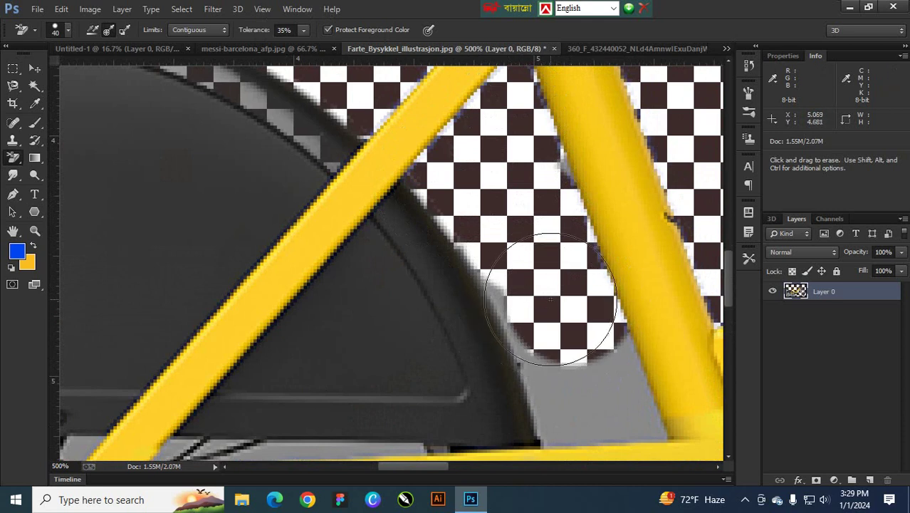
pyautogui.scroll(-1, 550, 298)
pyautogui.scroll(-3, 549, 297)
pyautogui.moveTo(605, 271)
pyautogui.mouseDown()
pyautogui.moveTo(590, 254)
pyautogui.moveTo(563, 252)
pyautogui.moveTo(524, 213)
pyautogui.mouseUp()
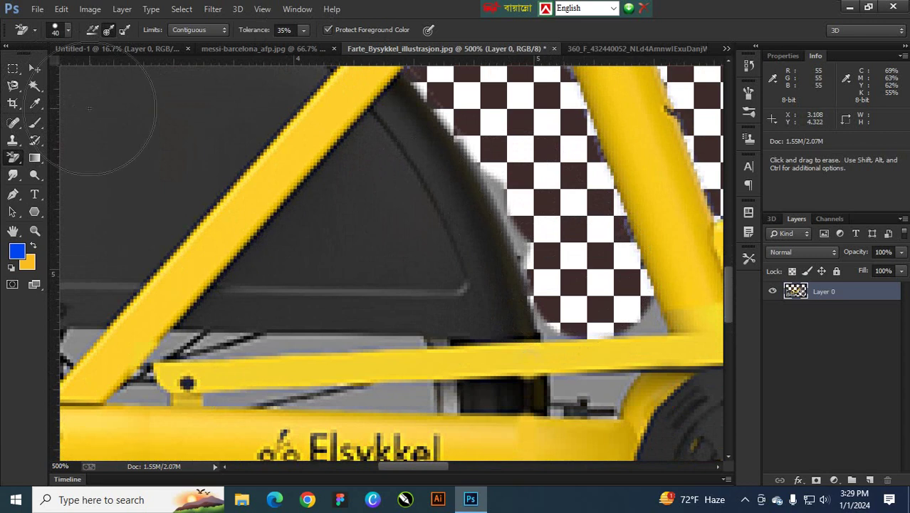
# - Erase grey patches below the crank arm and between the rear wheel, kickstand and crank with the size 40 brush
pyautogui.press('space')
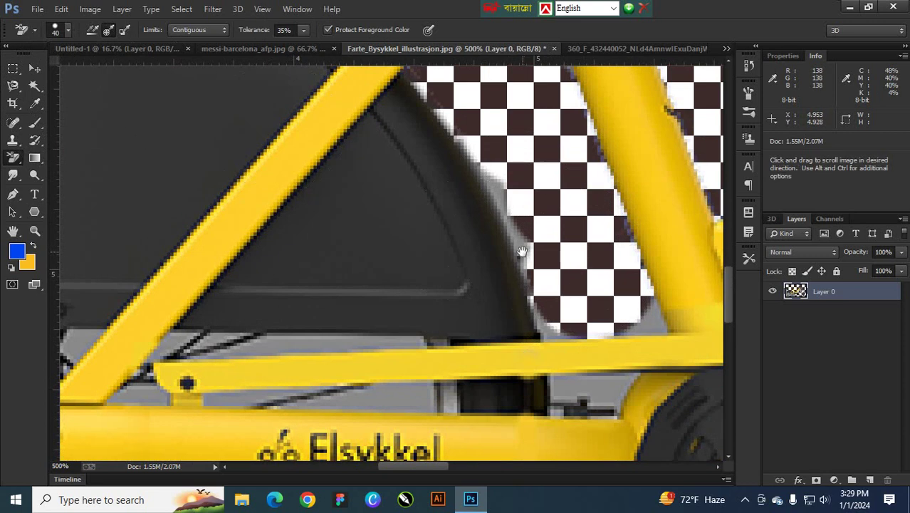
pyautogui.moveTo(522, 251)
pyautogui.mouseDown()
pyautogui.moveTo(476, 234)
pyautogui.moveTo(417, 186)
pyautogui.mouseUp()
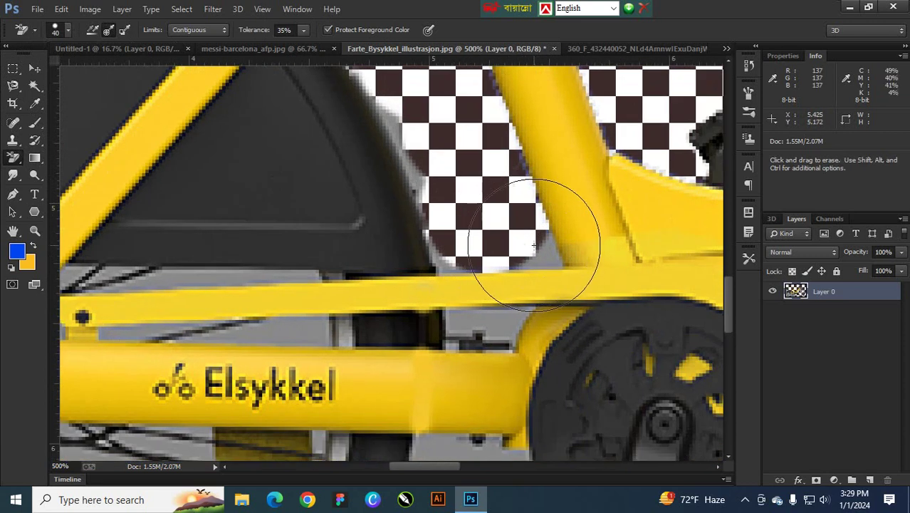
pyautogui.moveTo(534, 246)
pyautogui.mouseDown()
pyautogui.moveTo(544, 240)
pyautogui.moveTo(451, 284)
pyautogui.moveTo(421, 284)
pyautogui.moveTo(403, 173)
pyautogui.moveTo(434, 163)
pyautogui.moveTo(437, 152)
pyautogui.moveTo(467, 170)
pyautogui.mouseUp()
pyautogui.press('space')
pyautogui.moveTo(541, 309)
pyautogui.mouseDown()
pyautogui.moveTo(372, 156)
pyautogui.moveTo(410, 233)
pyautogui.moveTo(393, 149)
pyautogui.moveTo(423, 277)
pyautogui.moveTo(425, 258)
pyautogui.moveTo(466, 208)
pyautogui.moveTo(527, 148)
pyautogui.mouseUp()
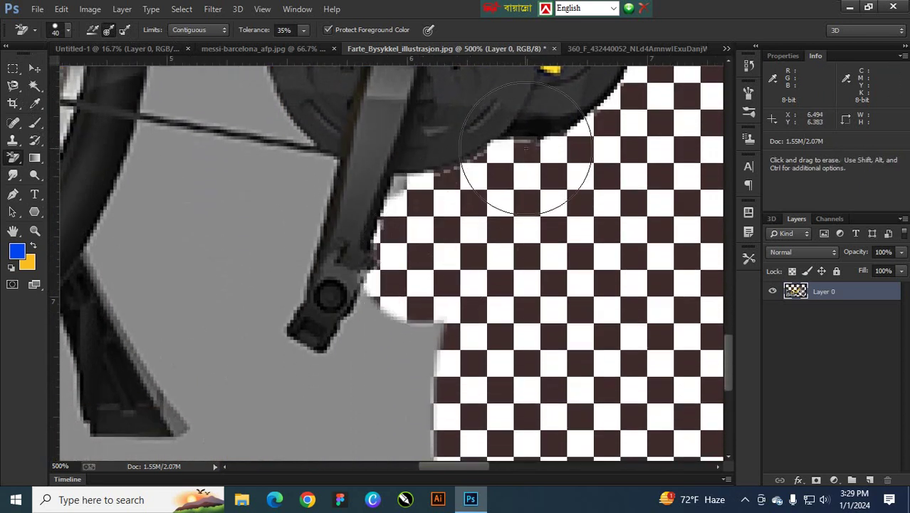
pyautogui.click(406, 390)
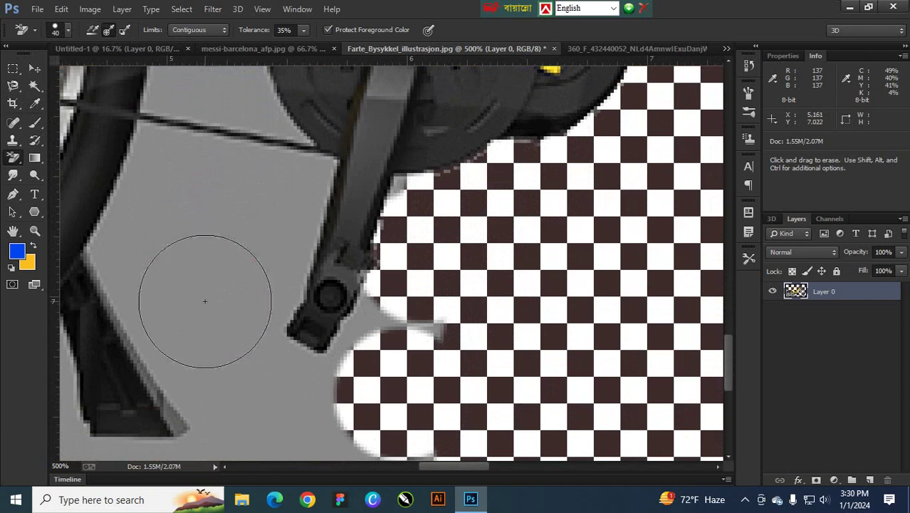
pyautogui.click(205, 301)
pyautogui.click(190, 229)
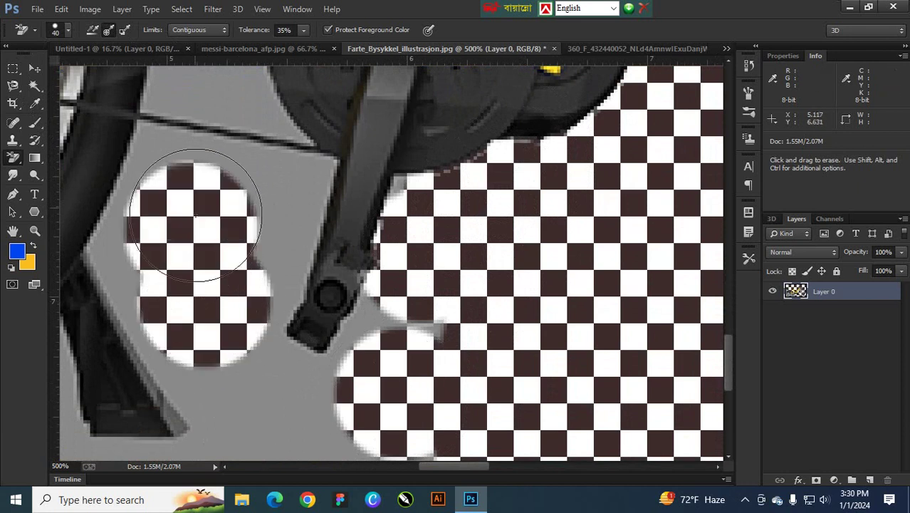
pyautogui.click(132, 241)
pyautogui.click(186, 378)
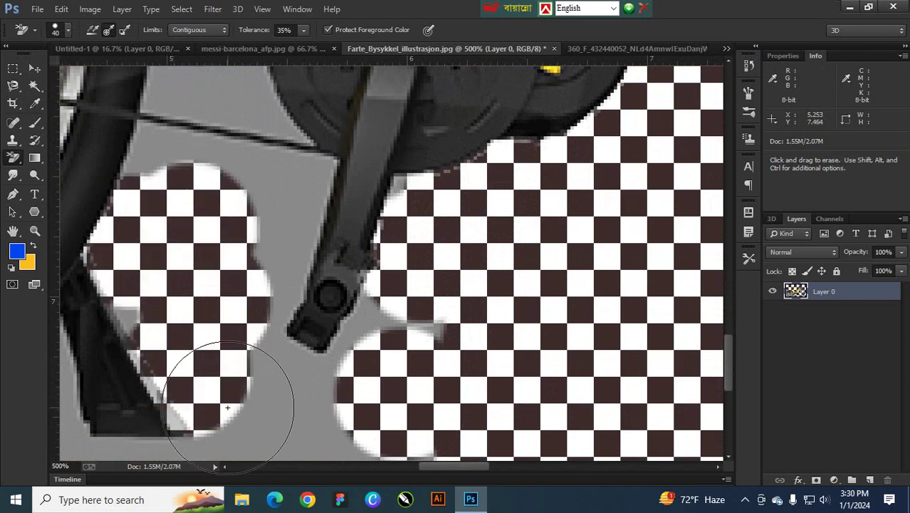
# - Enlarge the Background Eraser brush to 300 and erase the remaining grey around the crank arm, kickstand and thin cable
pyautogui.press(']')
pyautogui.press(']')
pyautogui.press(']')
pyautogui.press(']')
pyautogui.press(']')
pyautogui.press(']')
pyautogui.press(']')
pyautogui.press(']')
pyautogui.press(']')
pyautogui.press(']')
pyautogui.press(']')
pyautogui.press(']')
pyautogui.click(253, 212)
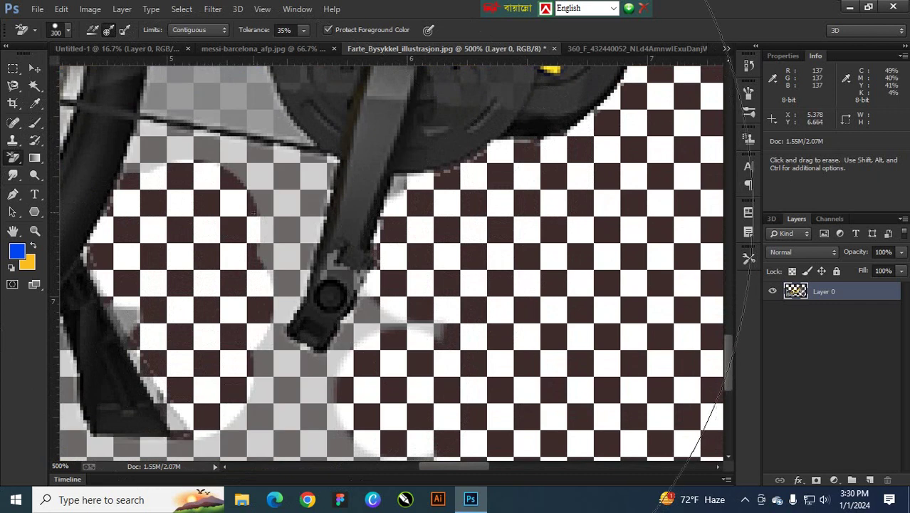
pyautogui.click(220, 121)
pyautogui.click(200, 255)
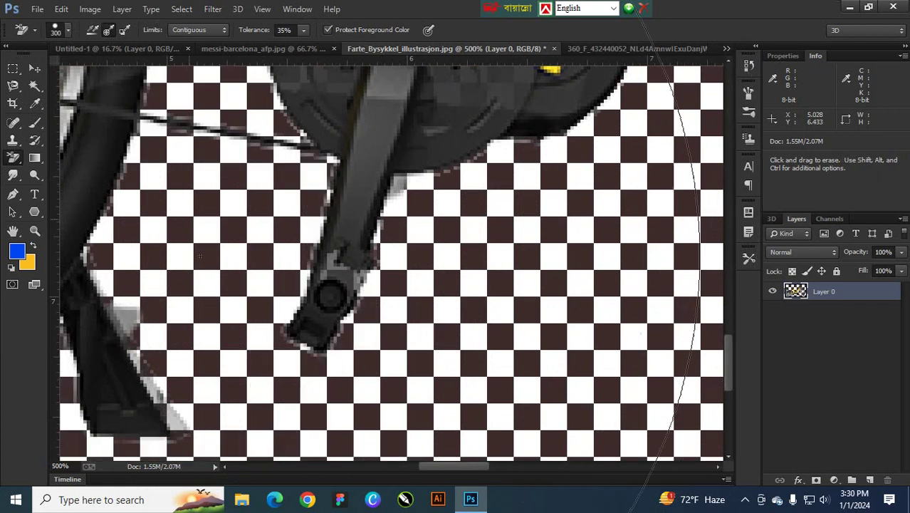
# - Erase the grey between the rear wheel's lower spokes, working leftward from the lower-right rim past the orange reflector
pyautogui.moveTo(153, 417)
pyautogui.mouseDown()
pyautogui.moveTo(154, 371)
pyautogui.moveTo(310, 307)
pyautogui.moveTo(373, 260)
pyautogui.moveTo(377, 274)
pyautogui.moveTo(420, 292)
pyautogui.mouseUp()
pyautogui.click(417, 299)
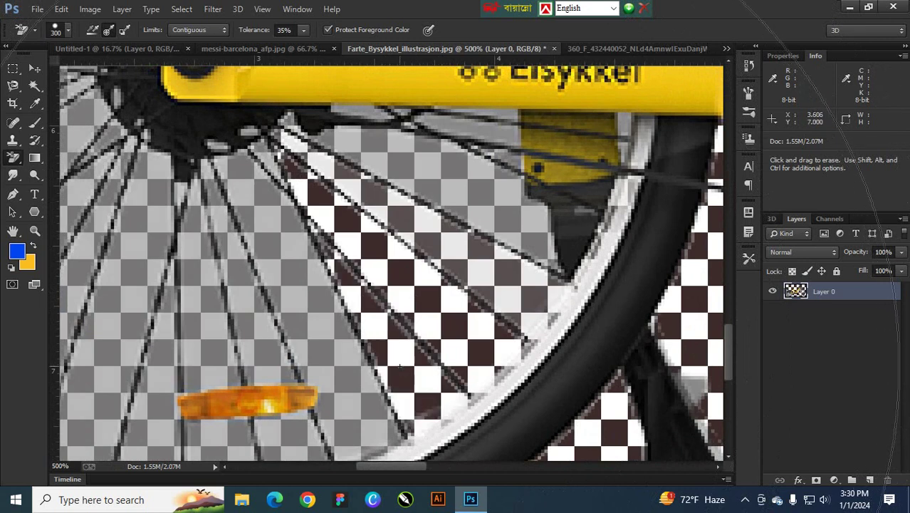
pyautogui.click(340, 368)
pyautogui.click(249, 368)
pyautogui.click(206, 369)
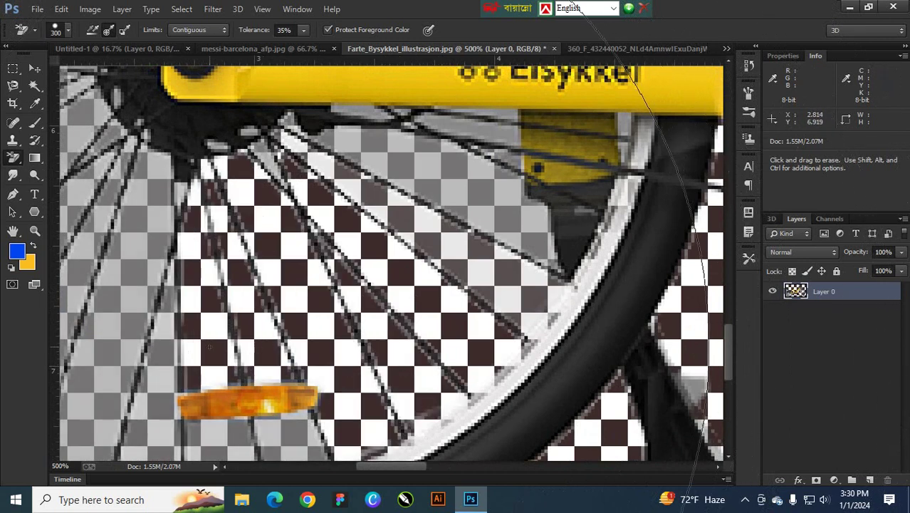
pyautogui.click(151, 361)
pyautogui.click(114, 299)
# - Erase the grey between the rear wheel's lower-left spokes beside the hub
pyautogui.moveTo(134, 278); pyautogui.dragTo(344, 352)
pyautogui.click(285, 328)
pyautogui.click(213, 235)
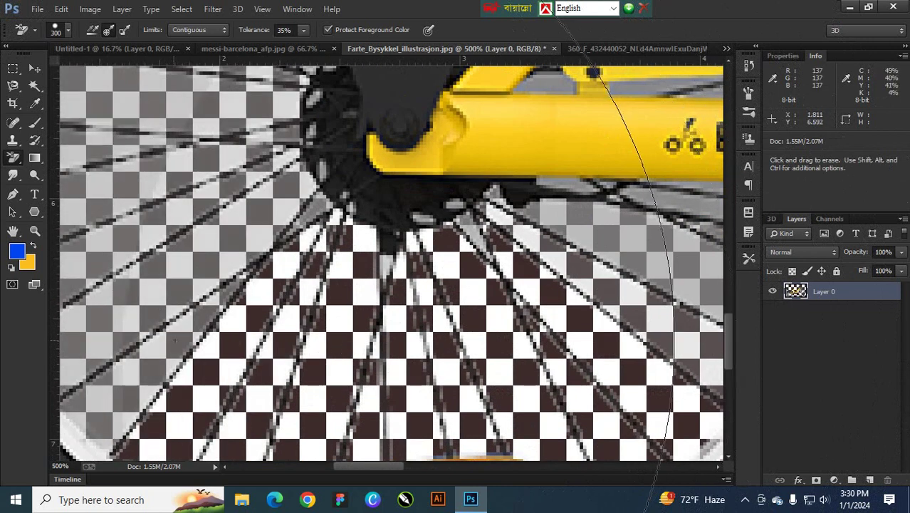
pyautogui.click(169, 306)
# - Erase the remaining grey between the rear wheel's left and upper-left spokes, up to the fender's lower edge
pyautogui.moveTo(117, 245); pyautogui.dragTo(250, 326)
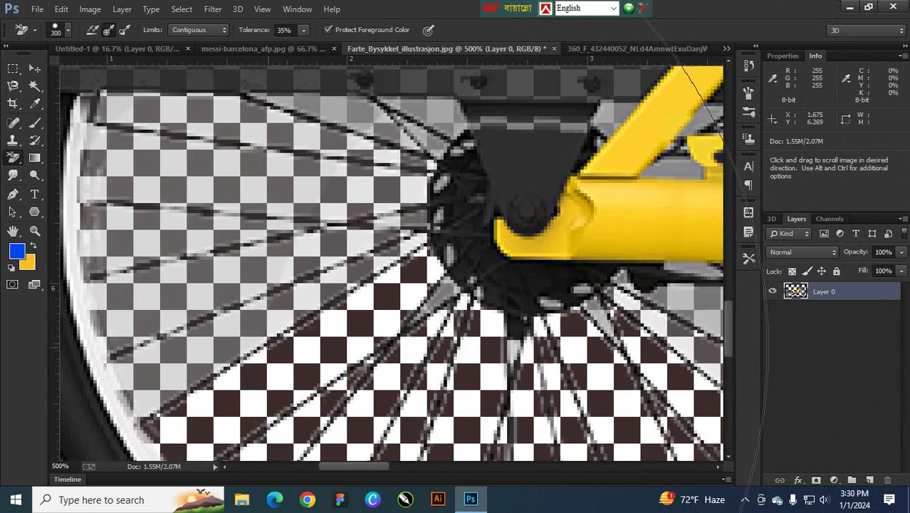
pyautogui.click(250, 326)
pyautogui.click(245, 285)
pyautogui.click(227, 223)
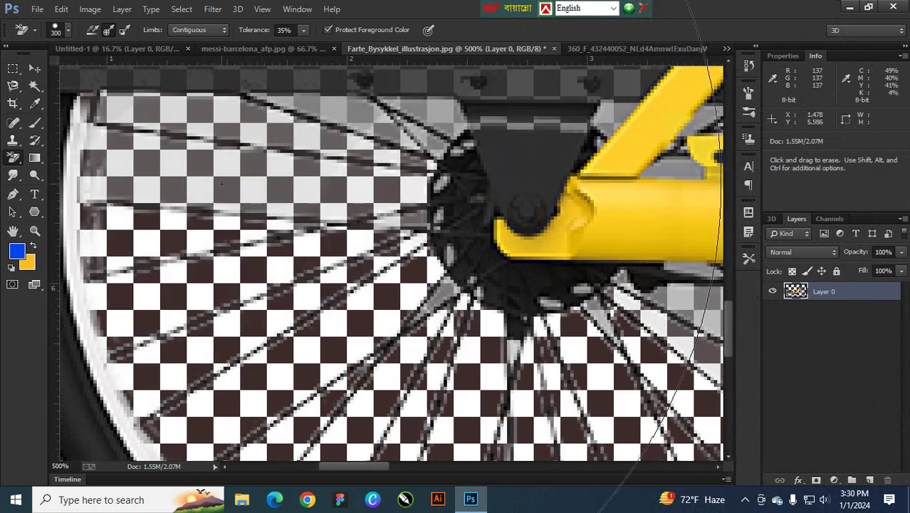
pyautogui.click(227, 193)
pyautogui.moveTo(227, 193); pyautogui.dragTo(271, 348)
pyautogui.moveTo(271, 262); pyautogui.dragTo(441, 258)
pyautogui.click(491, 269)
pyautogui.click(471, 292)
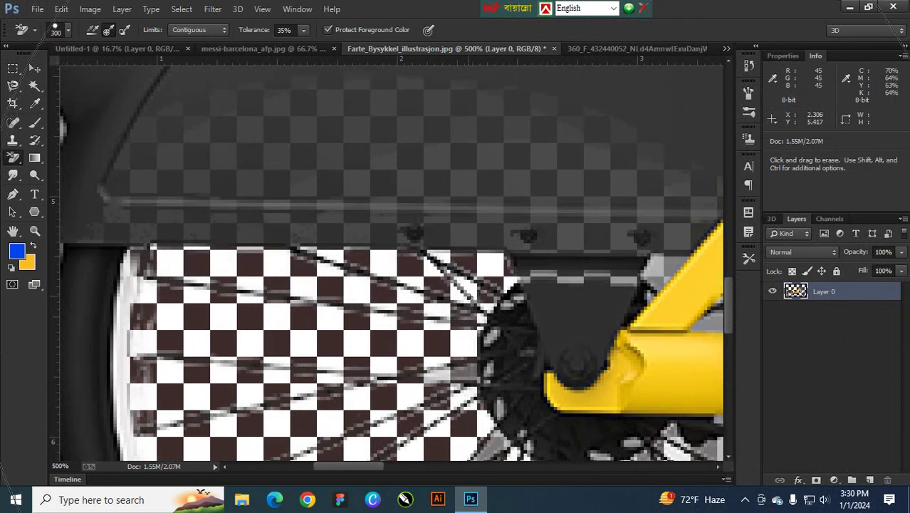
pyautogui.moveTo(394, 237)
pyautogui.mouseDown()
pyautogui.moveTo(319, 431)
pyautogui.moveTo(262, 477)
pyautogui.mouseUp()
pyautogui.moveTo(315, 240)
pyautogui.mouseDown()
pyautogui.moveTo(374, 433)
pyautogui.moveTo(320, 352)
pyautogui.mouseUp()
# - Restore the erased rim along the top of the rear fender using the History Brush at size 30
pyautogui.hotkey('ctrl', '-')
pyautogui.hotkey('ctrl', '-')
pyautogui.hotkey('ctrl', '-')
pyautogui.hotkey('ctrl', '-')
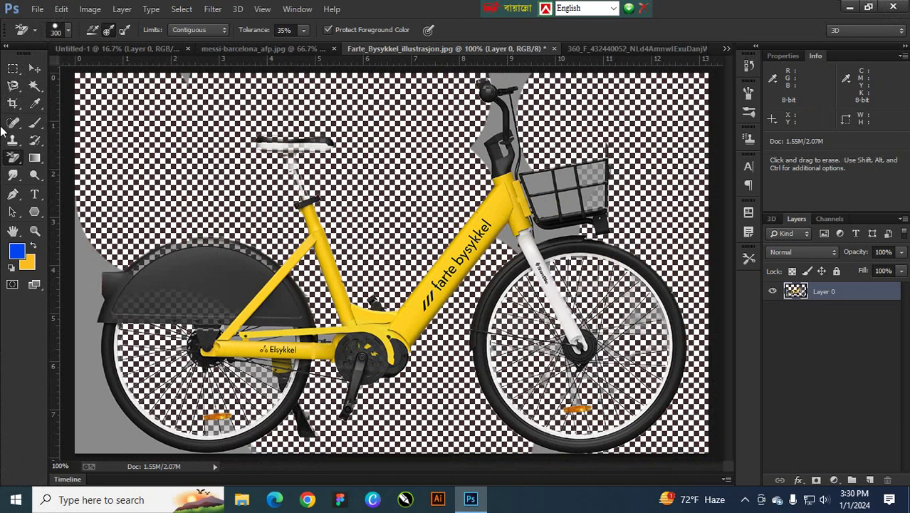
pyautogui.rightClick(34, 141)
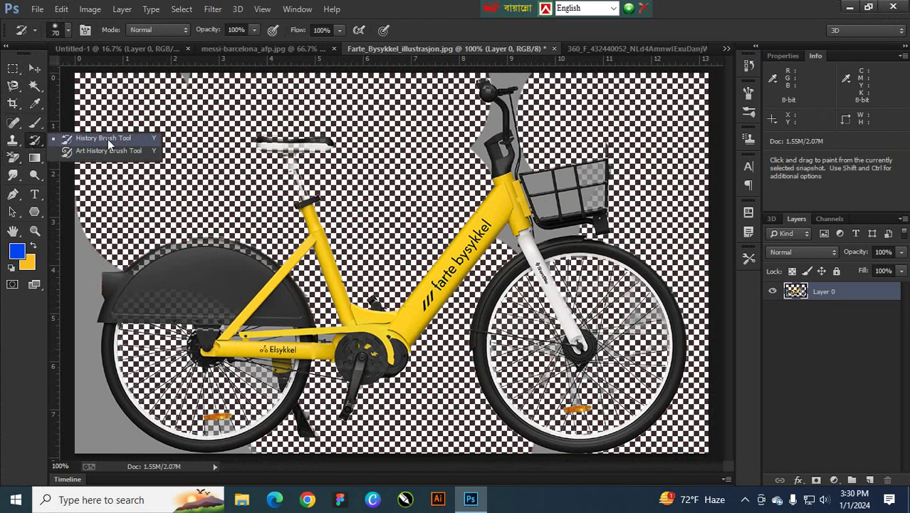
pyautogui.click(100, 134)
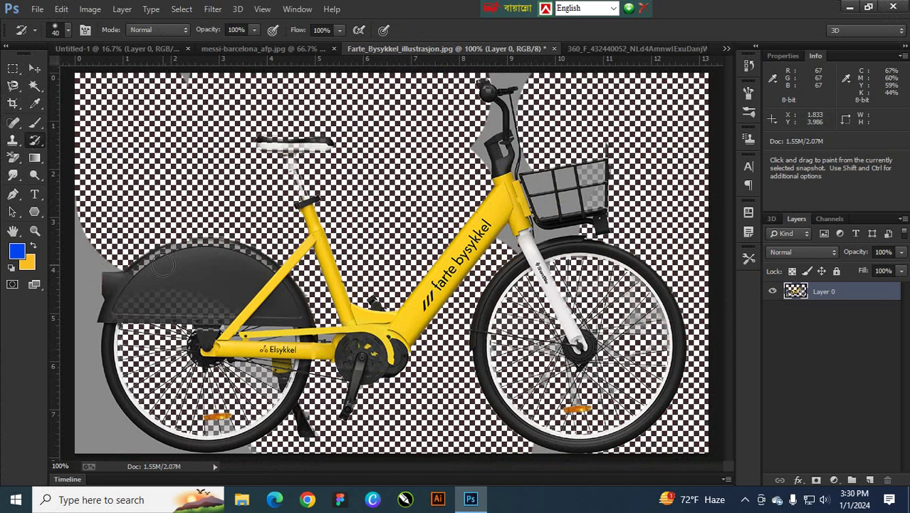
pyautogui.hotkey('ctrl', '+')
pyautogui.hotkey('ctrl', '+')
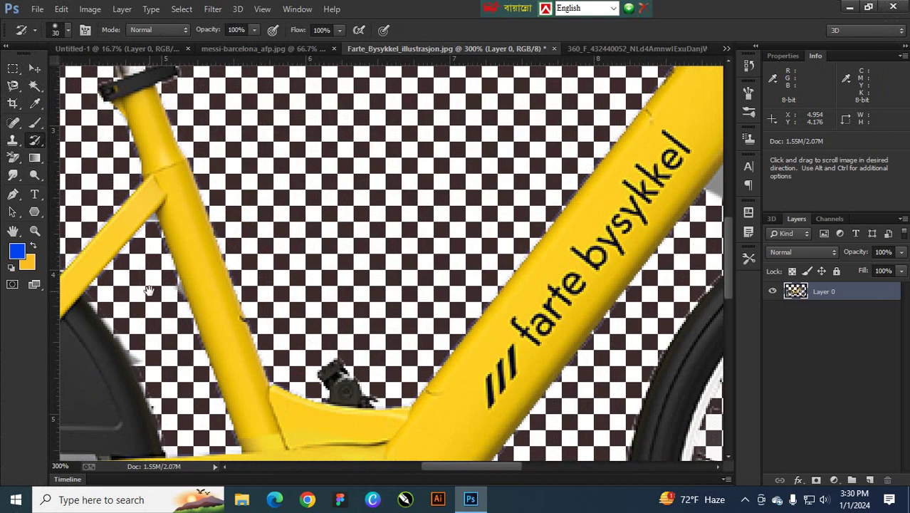
pyautogui.moveTo(150, 295); pyautogui.dragTo(658, 324)
pyautogui.moveTo(178, 349); pyautogui.dragTo(220, 350)
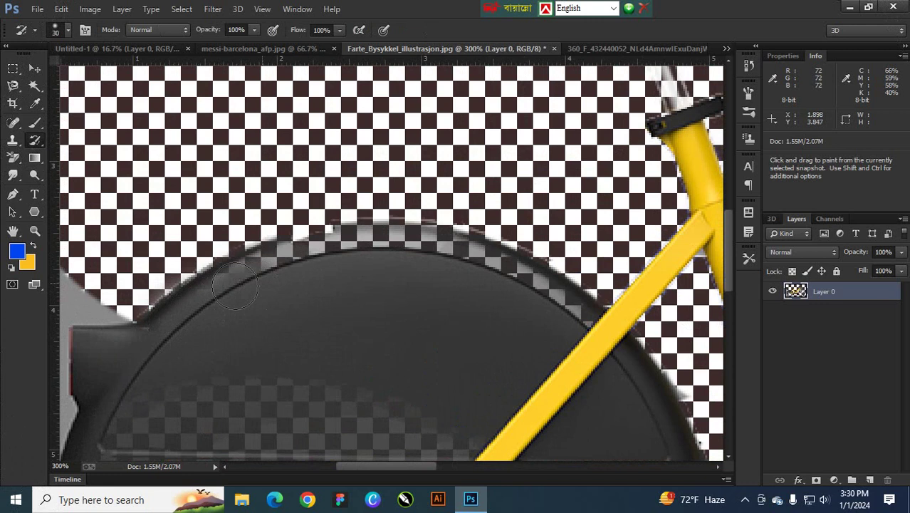
pyautogui.moveTo(243, 272)
pyautogui.mouseDown()
pyautogui.moveTo(334, 247)
pyautogui.moveTo(314, 256)
pyautogui.moveTo(390, 246)
pyautogui.moveTo(455, 264)
pyautogui.mouseUp()
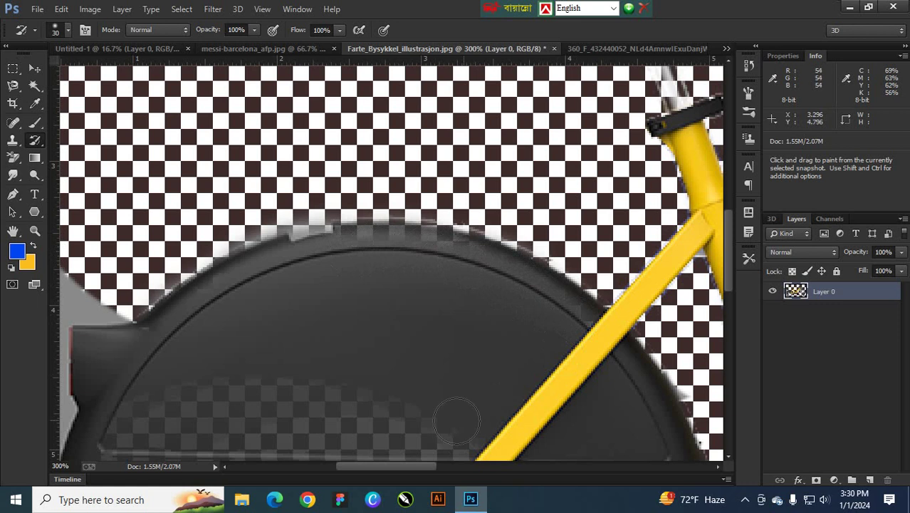
# - Restore the faded lower part of the rear fender panel with the History Brush
pyautogui.moveTo(457, 422); pyautogui.dragTo(334, 416)
pyautogui.moveTo(421, 411); pyautogui.dragTo(514, 213)
pyautogui.moveTo(541, 258); pyautogui.dragTo(347, 244)
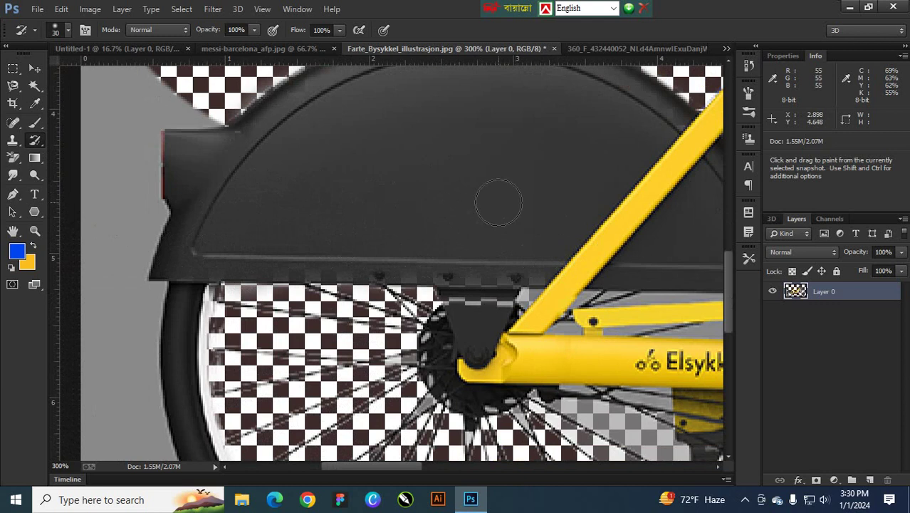
# - Erase the grey strip left of the rear fender and rear wheel with the size 300 Background Eraser
pyautogui.moveTo(278, 245); pyautogui.dragTo(578, 229)
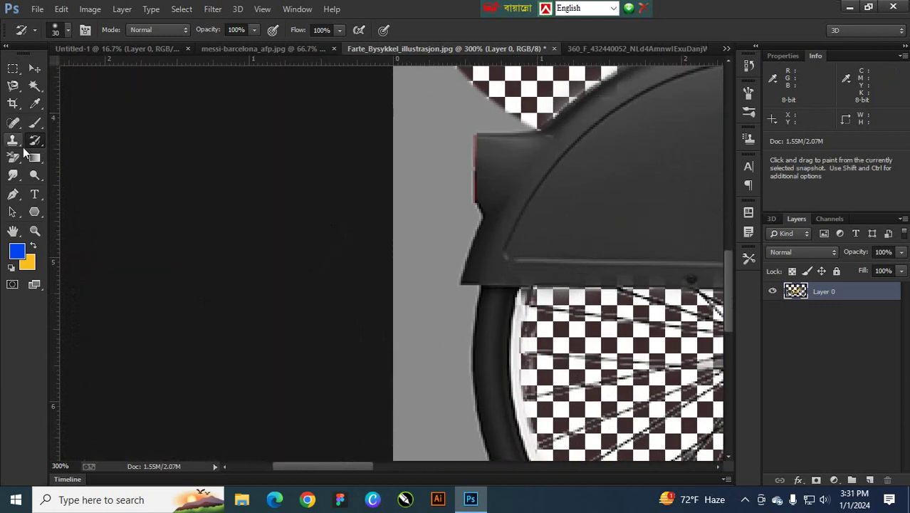
pyautogui.click(11, 163)
pyautogui.click(441, 345)
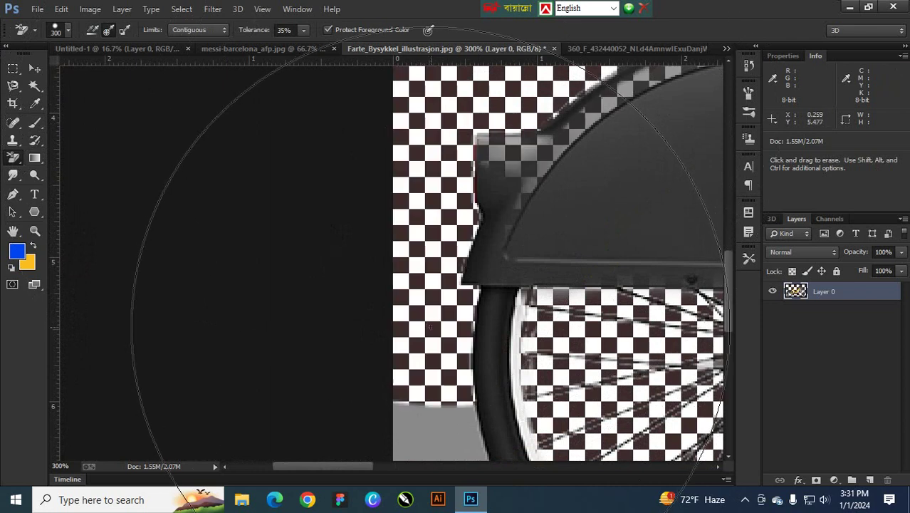
pyautogui.scroll(-5, 459, 398)
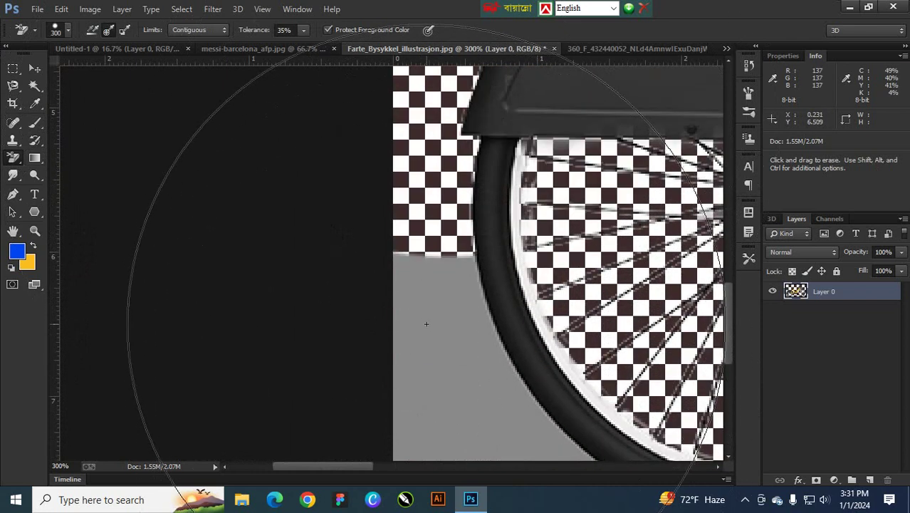
pyautogui.click(436, 322)
pyautogui.scroll(-2, 427, 313)
pyautogui.scroll(4, 416, 299)
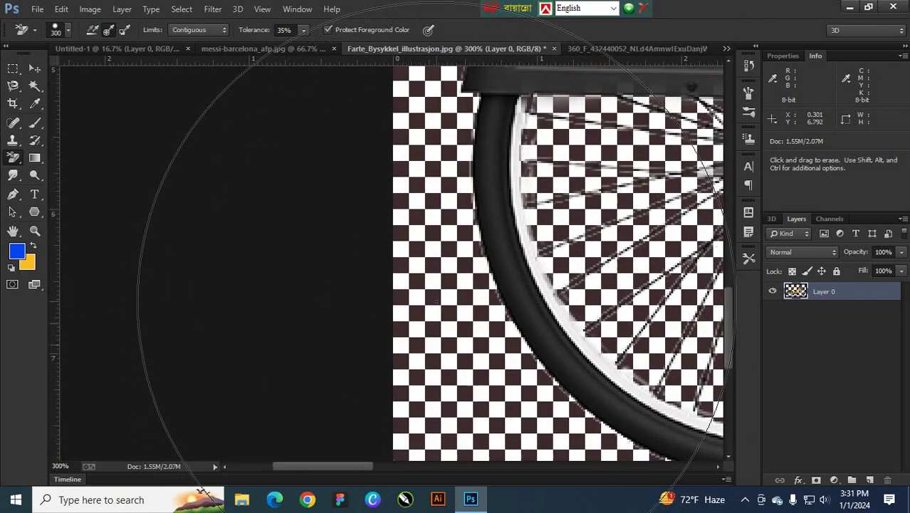
# - Restore the rear fender's damaged left corner and upper-left rim with the History Brush
pyautogui.scroll(5, 413, 298)
pyautogui.hscroll(4, 88, 142)
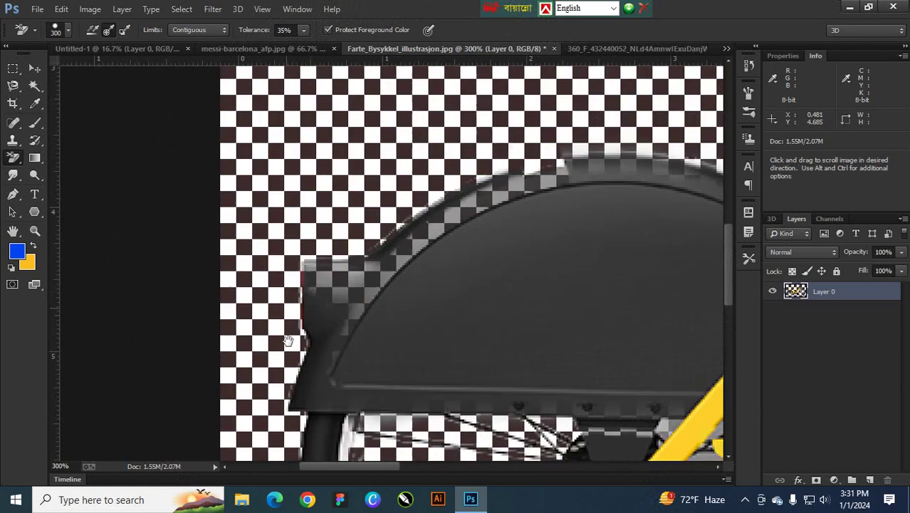
pyautogui.scroll(1, 88, 141)
pyautogui.click(33, 141)
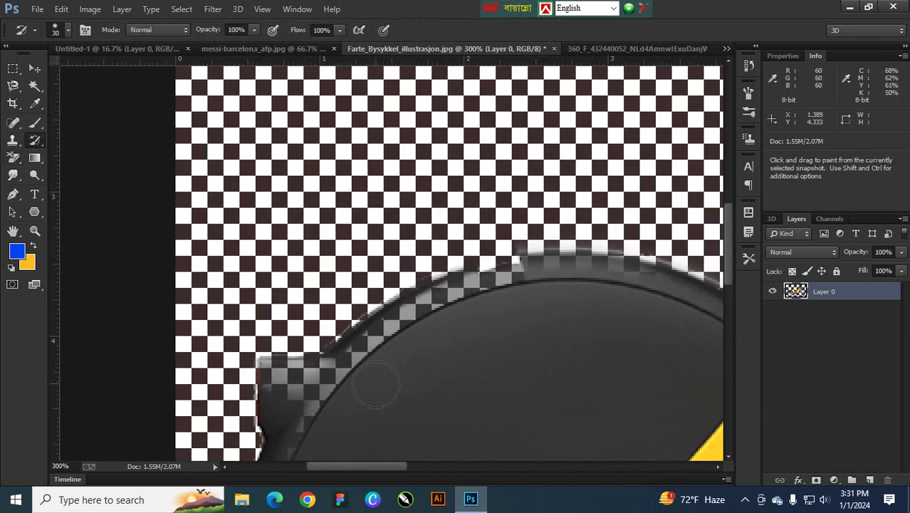
pyautogui.moveTo(367, 356)
pyautogui.mouseDown()
pyautogui.moveTo(343, 379)
pyautogui.moveTo(296, 392)
pyautogui.mouseUp()
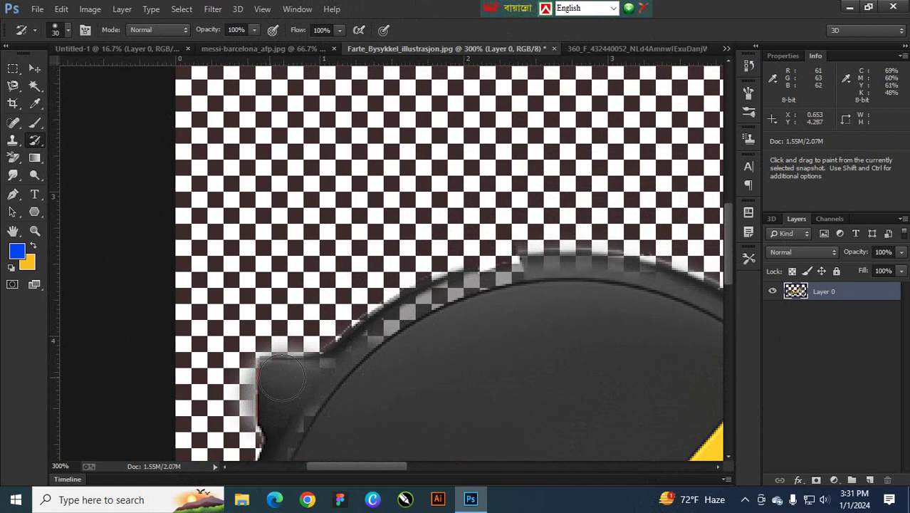
pyautogui.moveTo(391, 329)
pyautogui.mouseDown()
pyautogui.moveTo(498, 282)
pyautogui.moveTo(611, 276)
pyautogui.mouseUp()
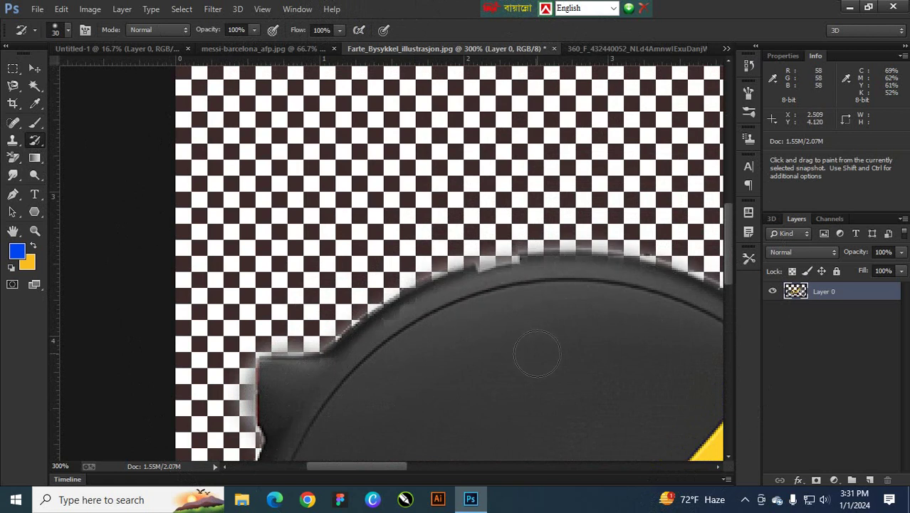
# - Lighten the bicycle layer with a Levels adjustment that raises the output black level to 15
pyautogui.hotkey('ctrl', '-')
pyautogui.hotkey('ctrl', '-')
pyautogui.hotkey('ctrl', '-')
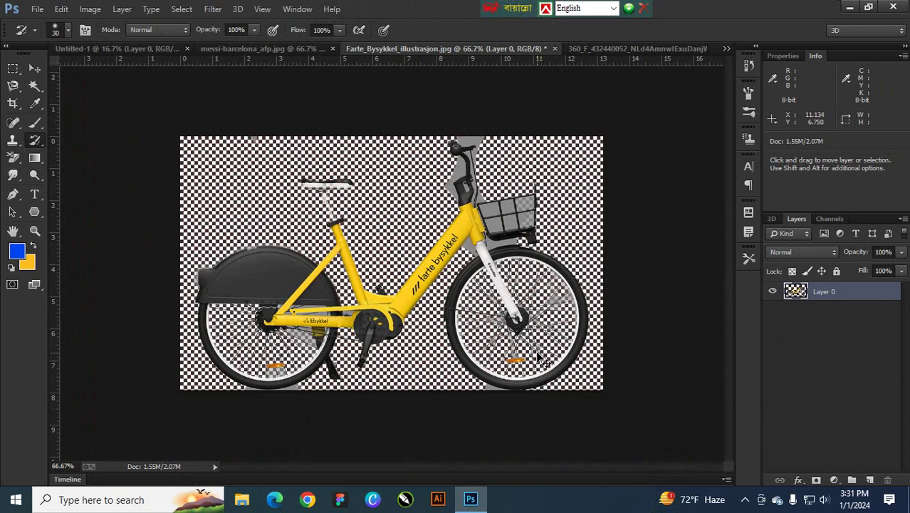
pyautogui.hotkey('ctrl', 'l')
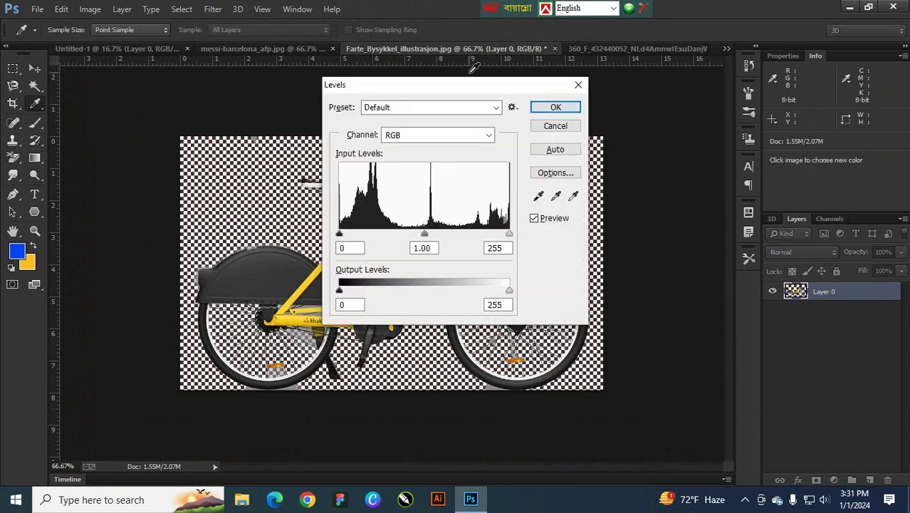
pyautogui.moveTo(469, 86); pyautogui.dragTo(609, 169)
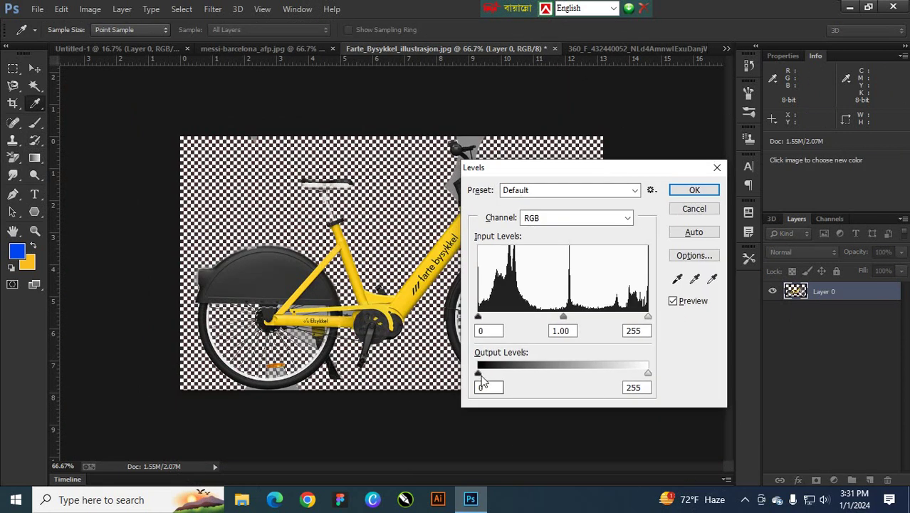
pyautogui.moveTo(481, 377); pyautogui.dragTo(486, 376)
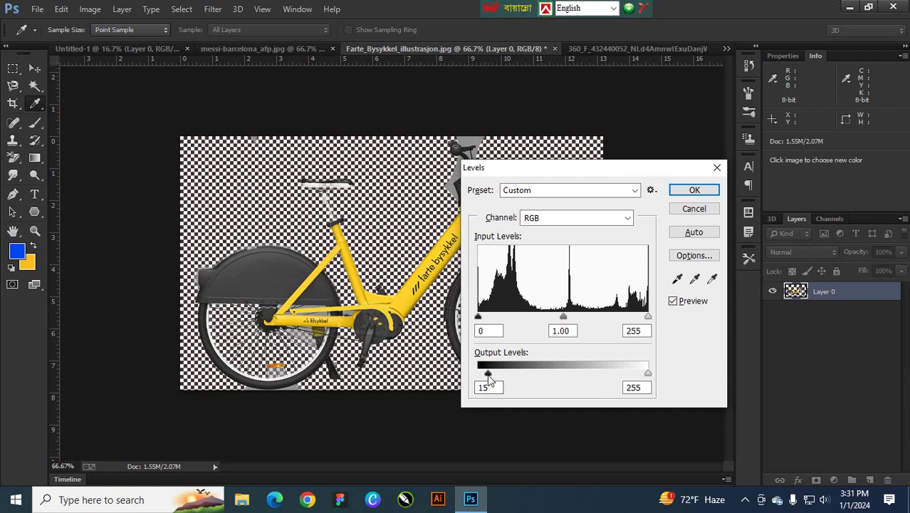
pyautogui.moveTo(607, 182); pyautogui.dragTo(602, 232)
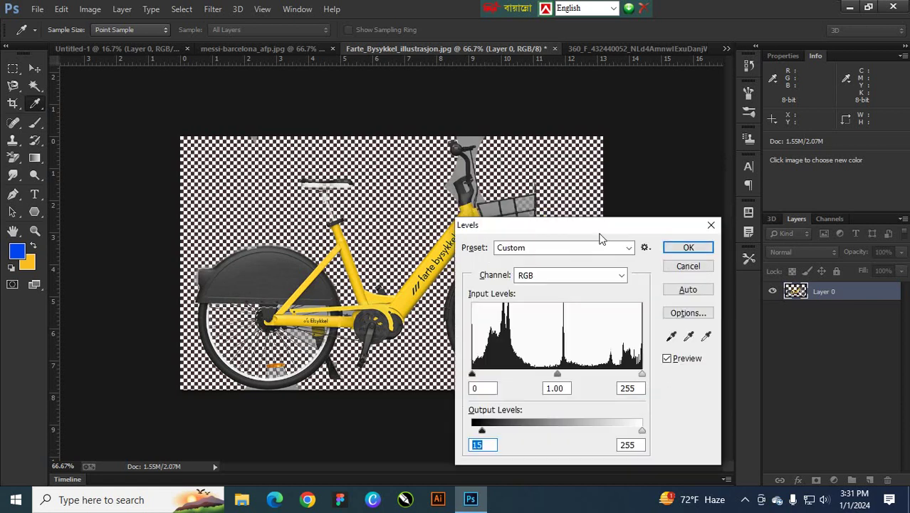
pyautogui.click(690, 245)
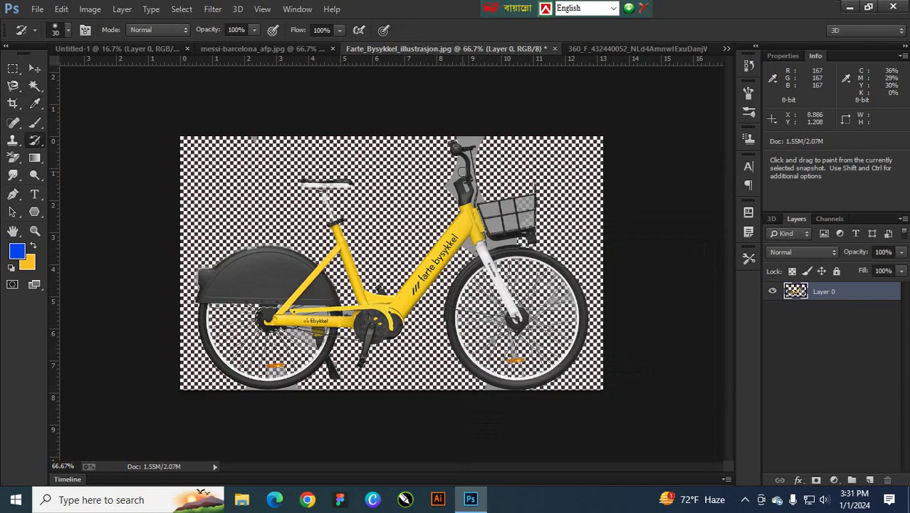
# - Erase the grey remnants around the handlebar, inside the basket and beside the wheels with the size 300 Background Eraser
pyautogui.click(13, 158)
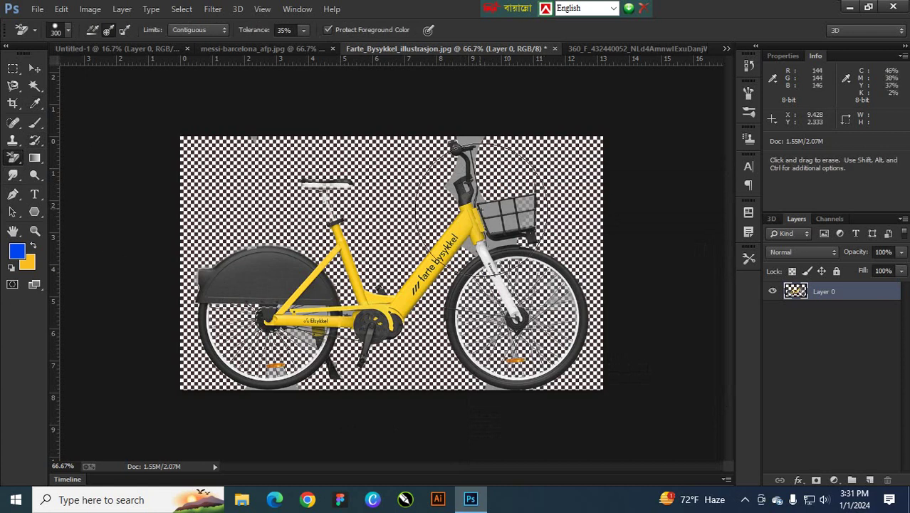
pyautogui.moveTo(459, 169)
pyautogui.mouseDown()
pyautogui.moveTo(469, 137)
pyautogui.moveTo(482, 203)
pyautogui.moveTo(532, 202)
pyautogui.moveTo(525, 222)
pyautogui.moveTo(473, 219)
pyautogui.moveTo(456, 184)
pyautogui.moveTo(473, 249)
pyautogui.moveTo(578, 252)
pyautogui.moveTo(591, 260)
pyautogui.moveTo(579, 306)
pyautogui.moveTo(552, 300)
pyautogui.mouseUp()
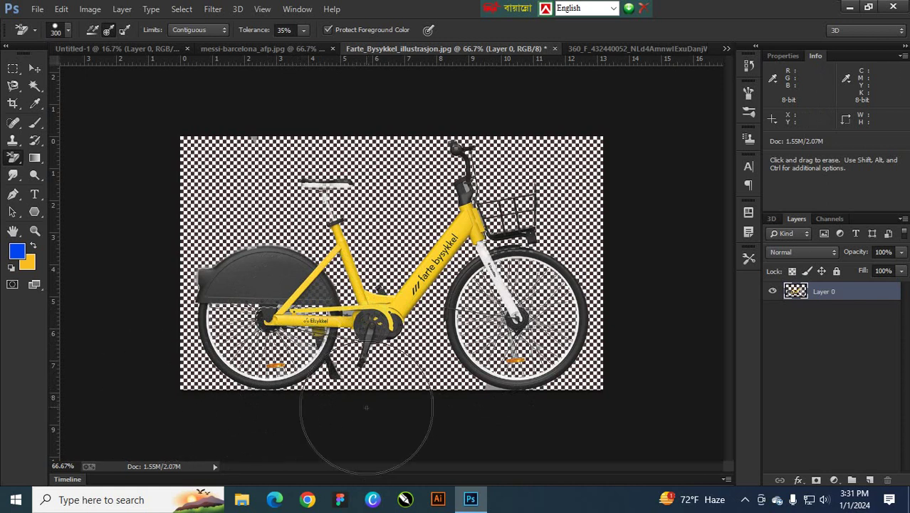
# - Add an orange-yellow filled layer beneath the bicycle layer and reposition the bicycle on the canvas
pyautogui.click(34, 69)
pyautogui.moveTo(200, 312); pyautogui.dragTo(293, 285)
pyautogui.click(870, 480)
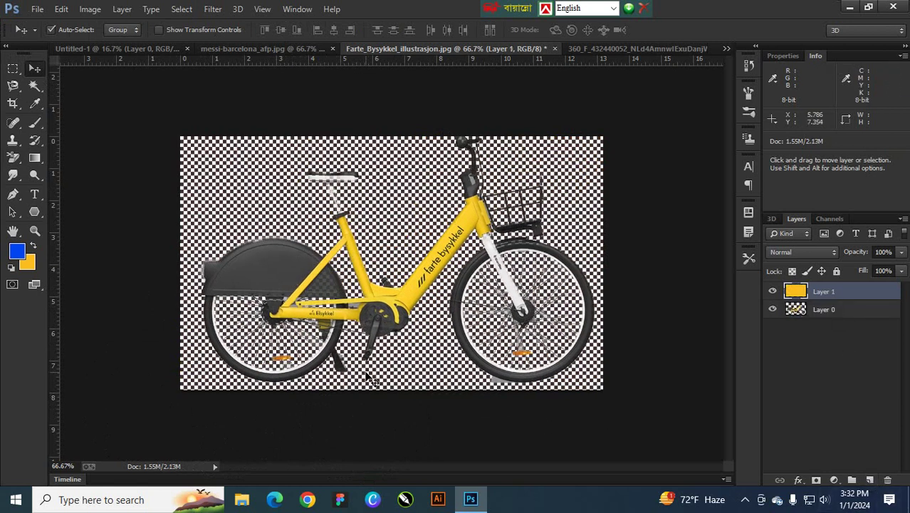
pyautogui.moveTo(805, 297); pyautogui.dragTo(809, 318)
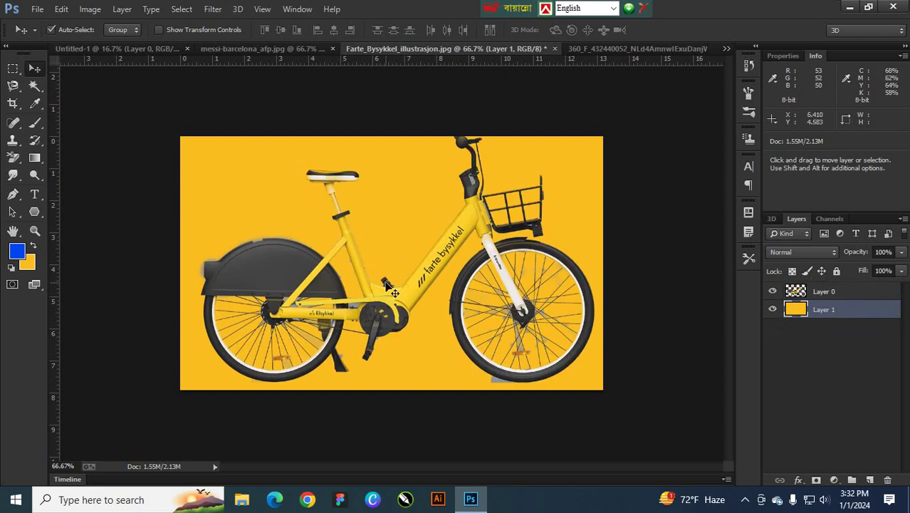
pyautogui.moveTo(420, 277); pyautogui.dragTo(430, 307)
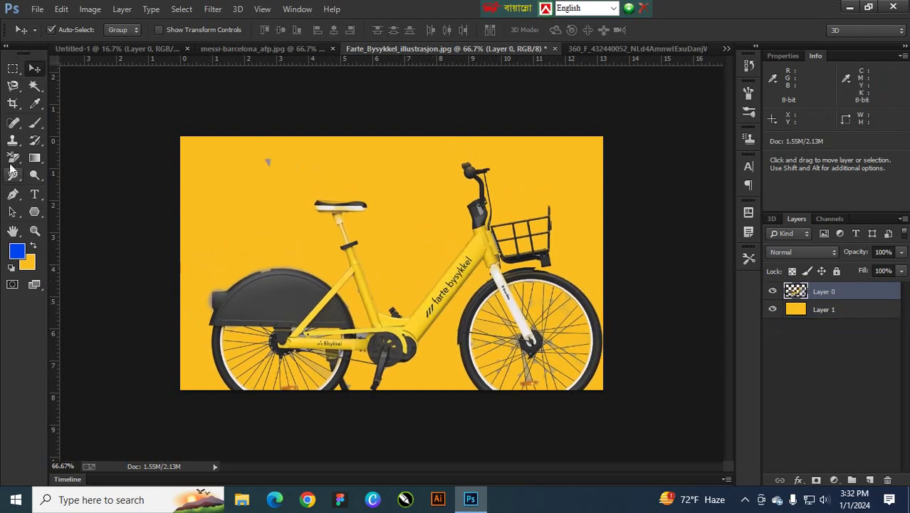
# - Erase the stray grey speck above the rear fender with the Eraser tool at size 30
pyautogui.click(14, 159)
pyautogui.rightClick(10, 162)
pyautogui.click(71, 158)
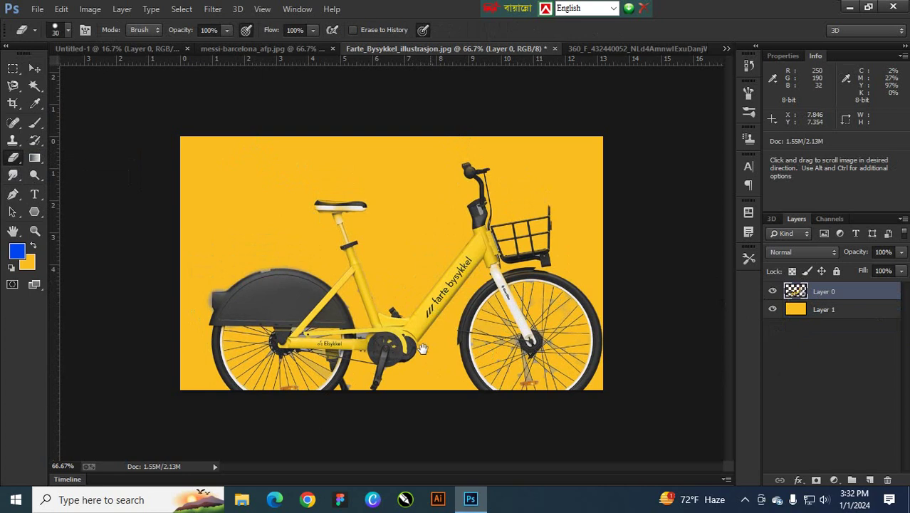
# - Erase the grey remnants along the seat tube and the rear fender's edge with a small Eraser brush
pyautogui.rightClick(27, 160)
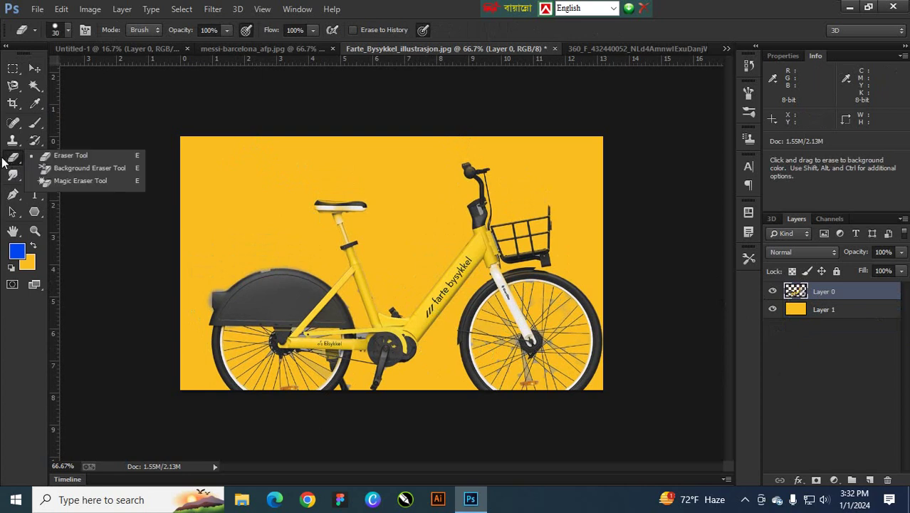
pyautogui.click(75, 166)
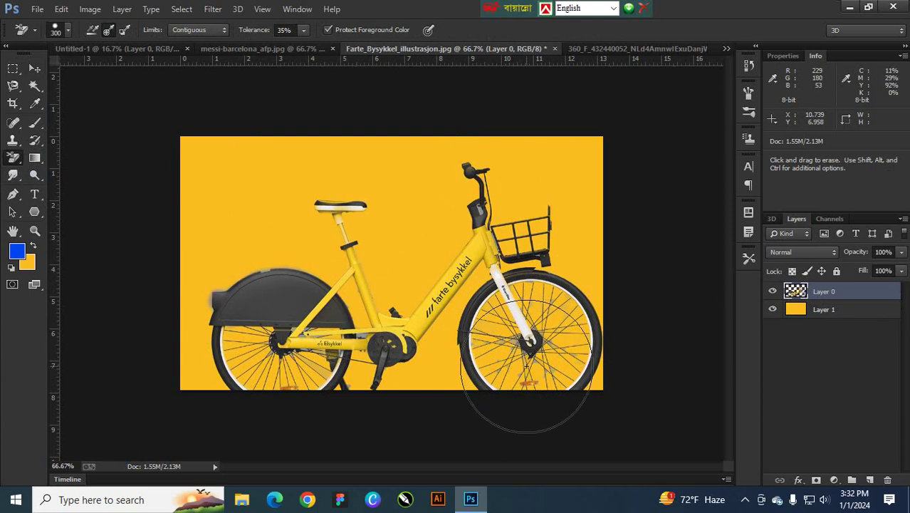
pyautogui.hotkey('ctrl', '+')
pyautogui.hotkey('ctrl', '+')
pyautogui.hotkey('ctrl', '+')
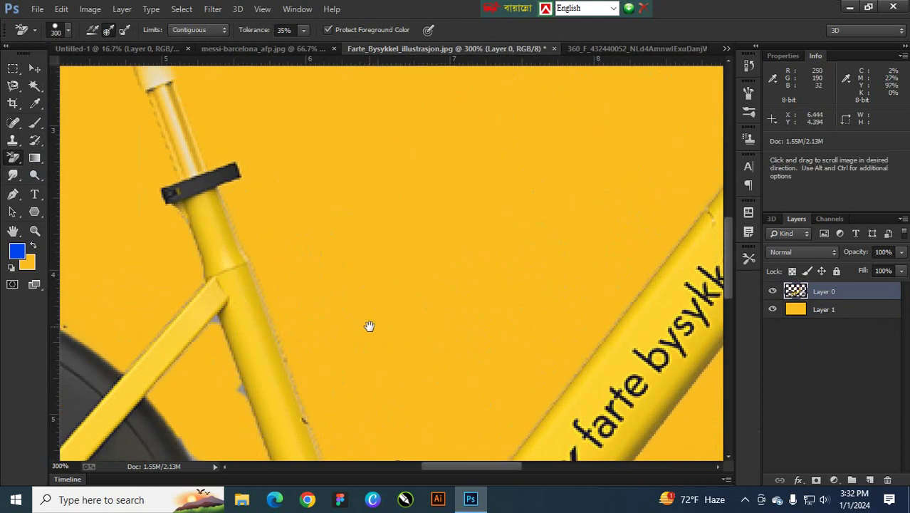
pyautogui.moveTo(367, 325); pyautogui.dragTo(428, 219)
pyautogui.rightClick(14, 157)
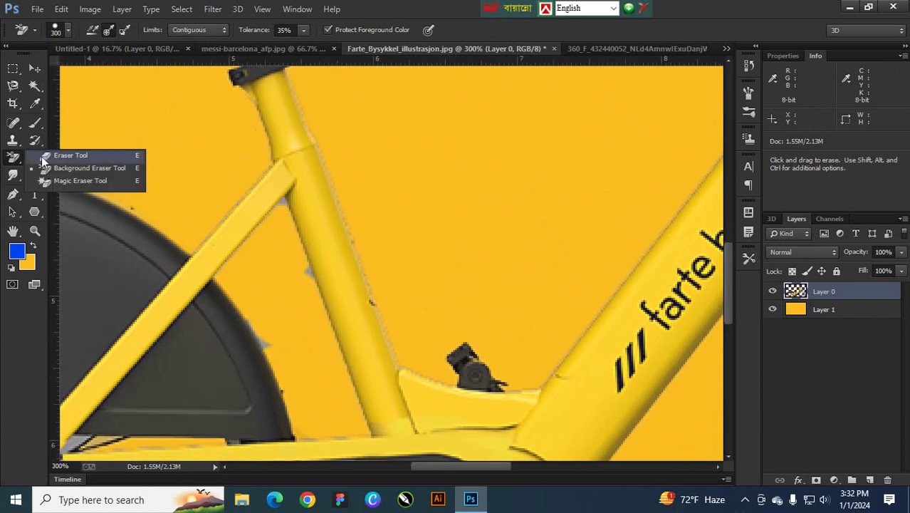
pyautogui.click(72, 156)
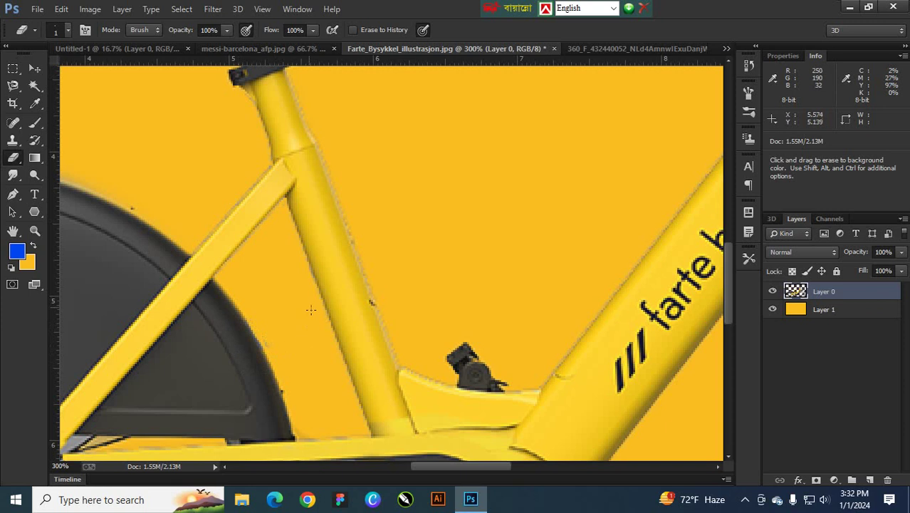
# - Erase the grey patches between the chain guard, chainstay and rear wheel with the size 300 Background Eraser
pyautogui.scroll(-4, 311, 309)
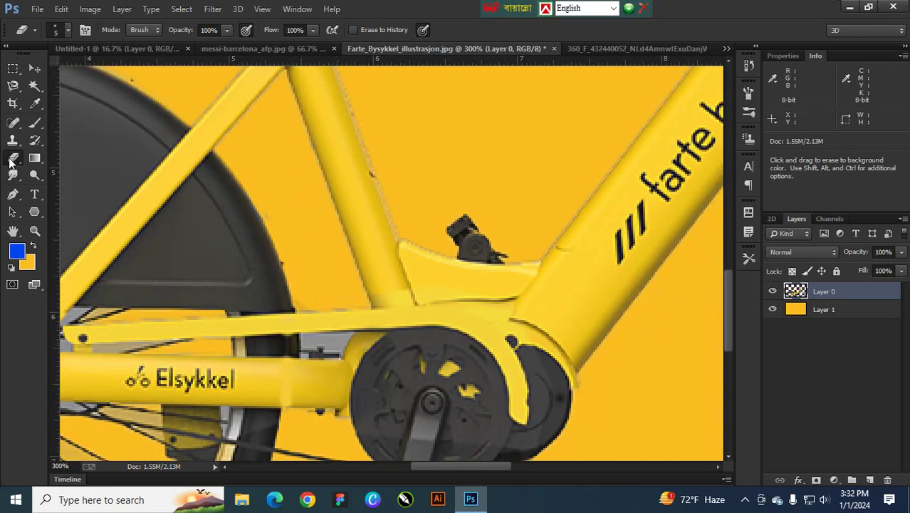
pyautogui.click(79, 168)
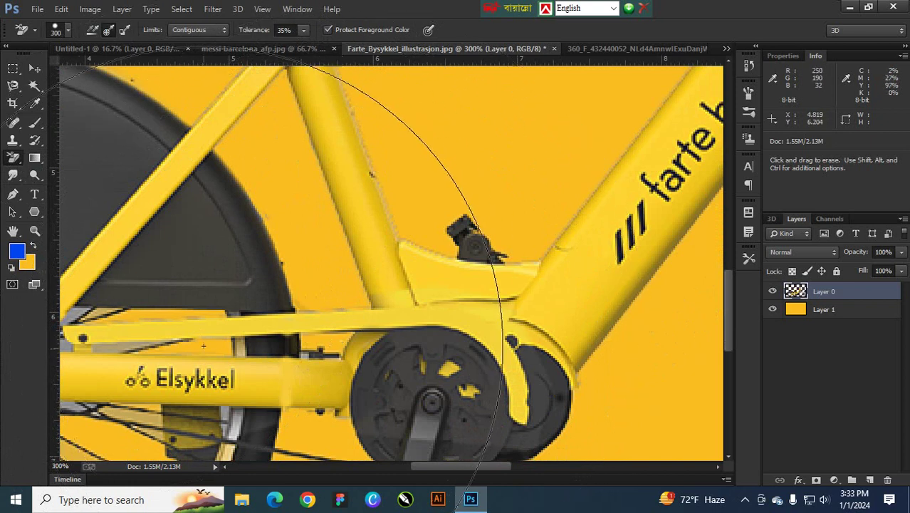
pyautogui.press('space')
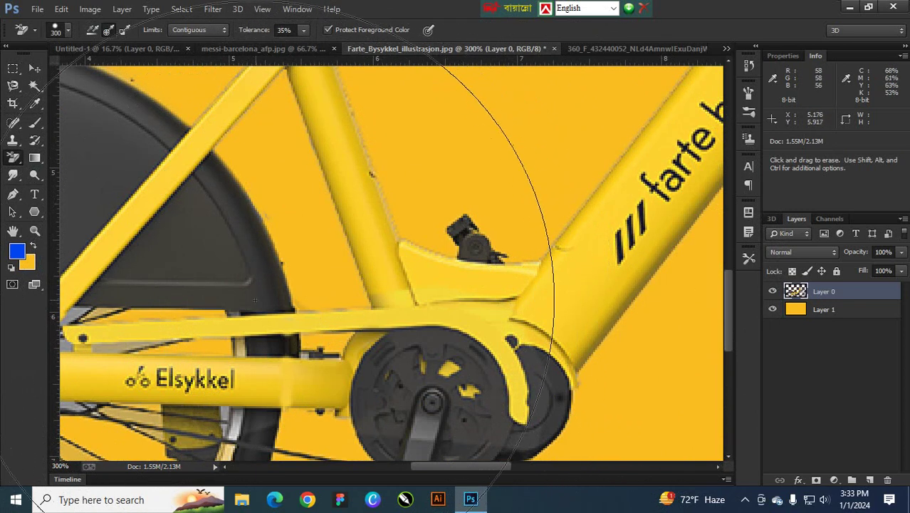
pyautogui.moveTo(278, 287)
pyautogui.mouseDown()
pyautogui.moveTo(373, 265)
pyautogui.moveTo(393, 269)
pyautogui.mouseUp()
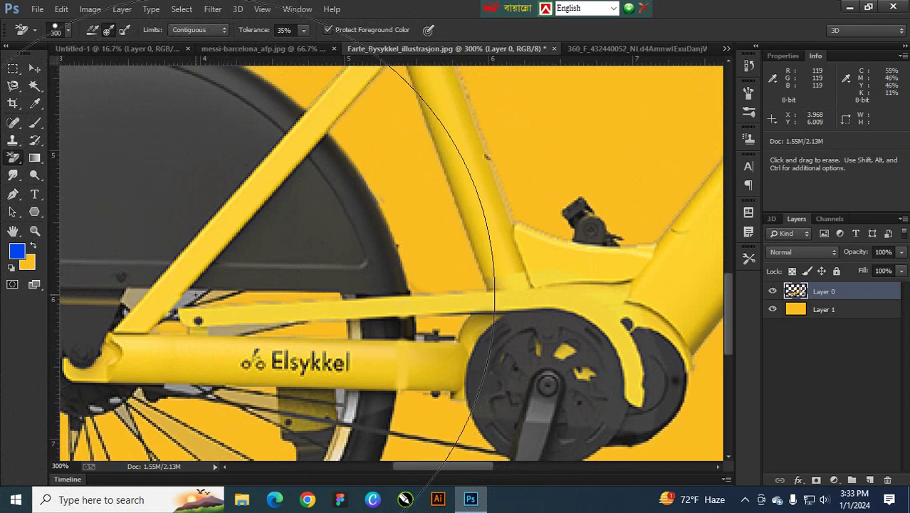
pyautogui.moveTo(130, 302)
pyautogui.mouseDown()
pyautogui.moveTo(226, 336)
pyautogui.moveTo(272, 317)
pyautogui.mouseUp()
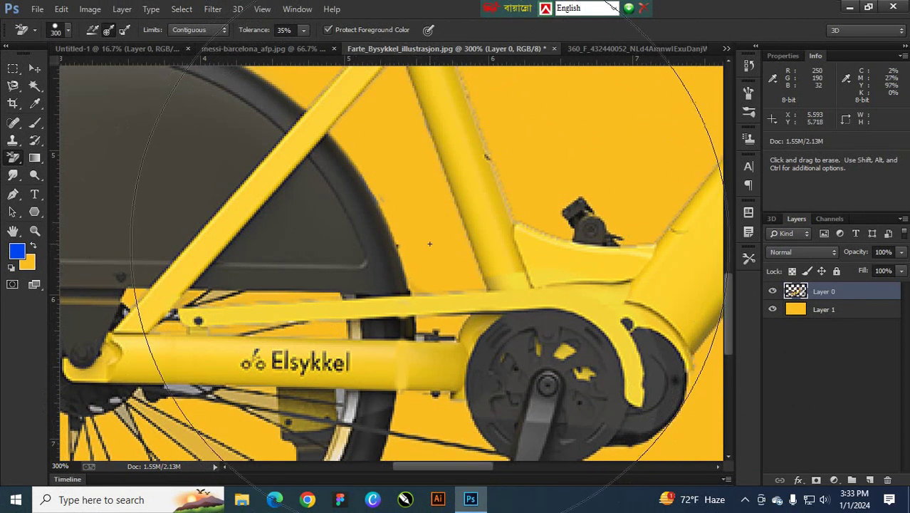
# - Erase the leftover grey around the rear hub with the Background Eraser and undo the last erase
pyautogui.scroll(-3, 290, 321)
pyautogui.hscroll(-5, 321, 327)
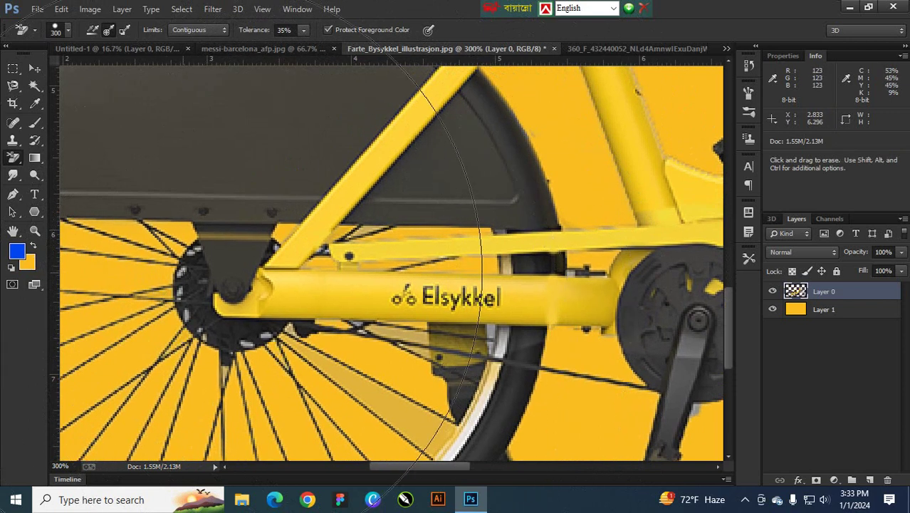
pyautogui.click(196, 247)
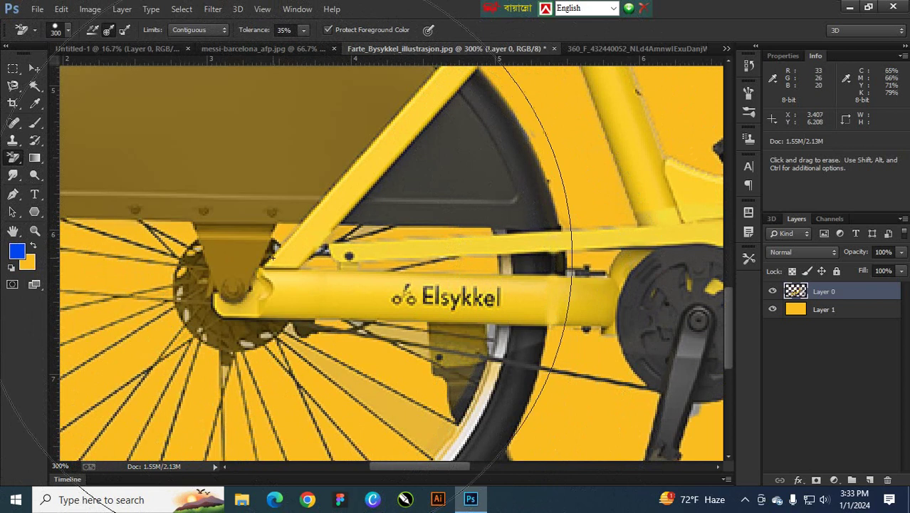
pyautogui.click(272, 247)
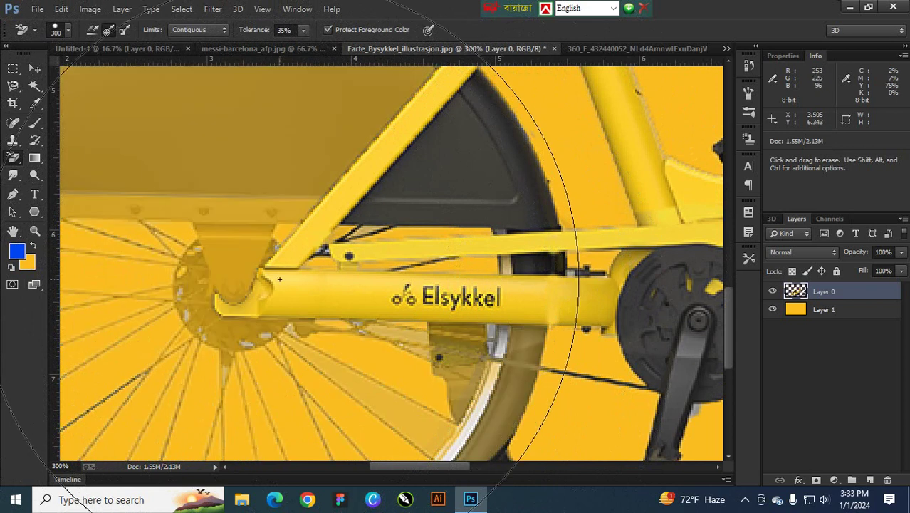
pyautogui.hotkey('ctrl', 'z')
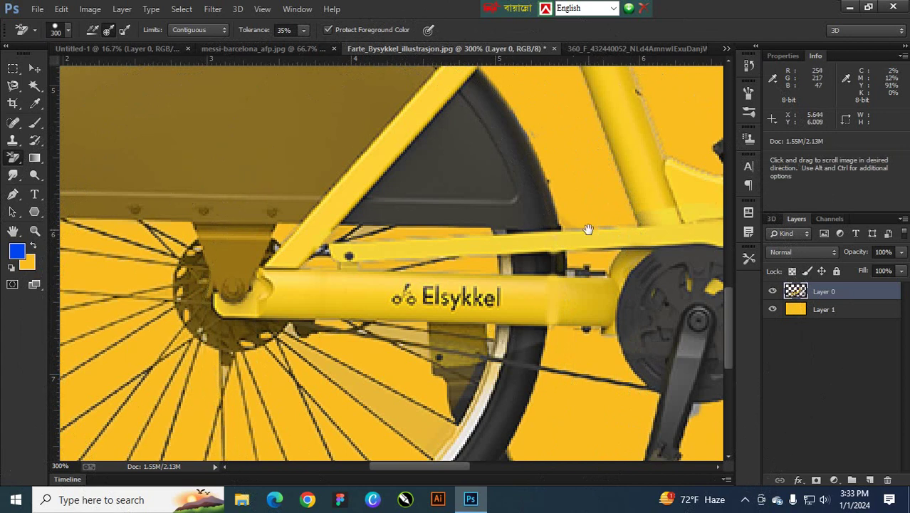
# - Try to erase the grey remnants between the front wheel's spokes around the hub with the Background Eraser
pyautogui.moveTo(589, 227); pyautogui.dragTo(284, 375)
pyautogui.moveTo(435, 297)
pyautogui.mouseDown()
pyautogui.moveTo(298, 237)
pyautogui.moveTo(365, 242)
pyautogui.mouseUp()
pyautogui.click(288, 255)
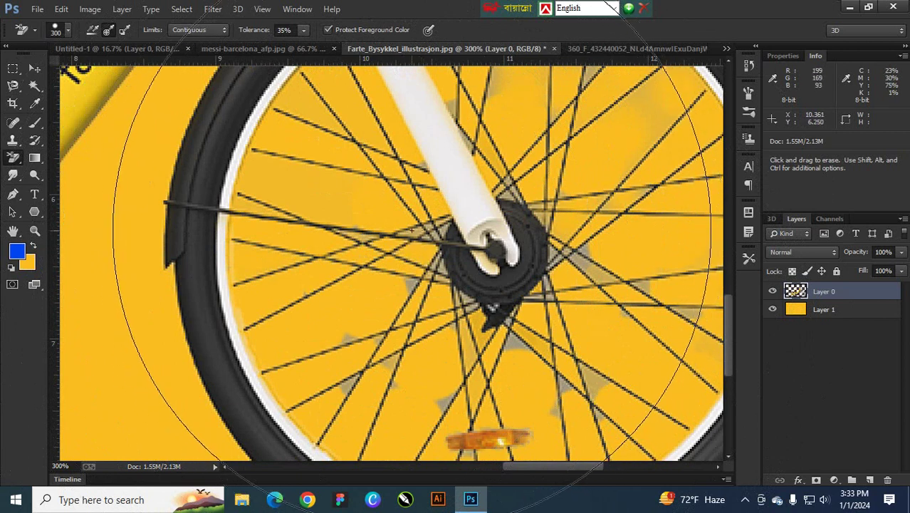
pyautogui.click(421, 243)
pyautogui.hotkey('ctrl', 'z')
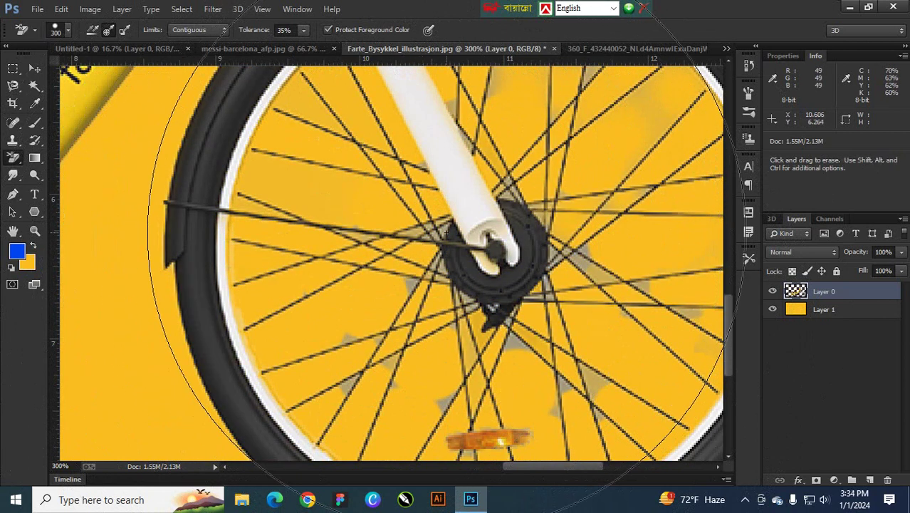
pyautogui.click(426, 214)
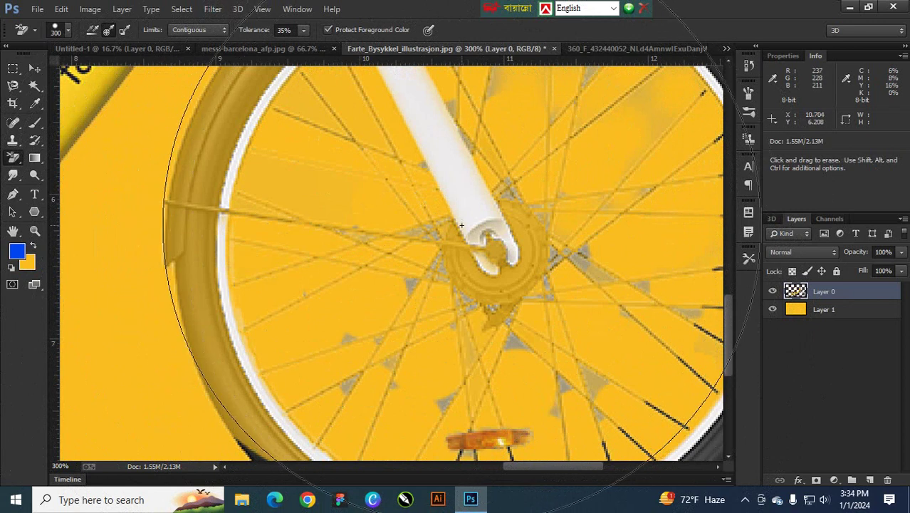
# - Erase leftover grey patches between the front wheel's spokes with the Background Eraser, undoing the strokes that also remove the tyre, hub and spokes
pyautogui.hotkey('ctrl', 'z')
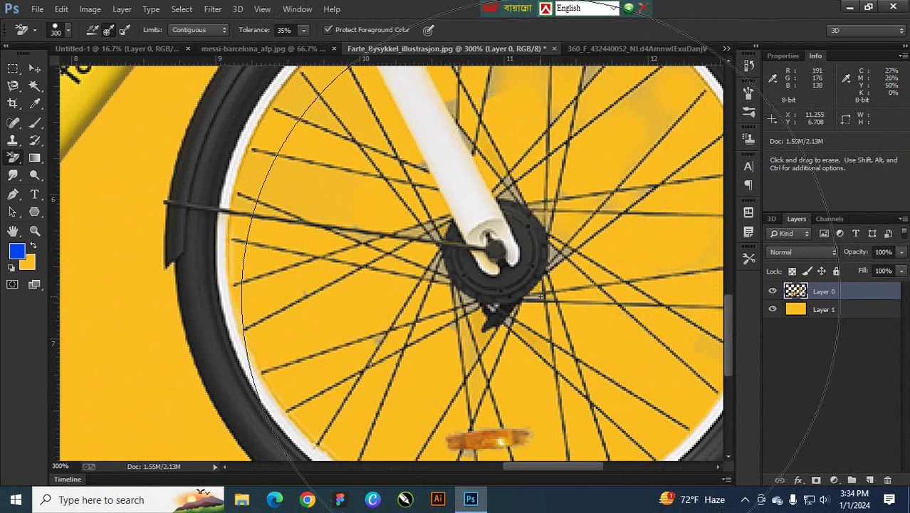
pyautogui.moveTo(550, 298); pyautogui.dragTo(559, 317)
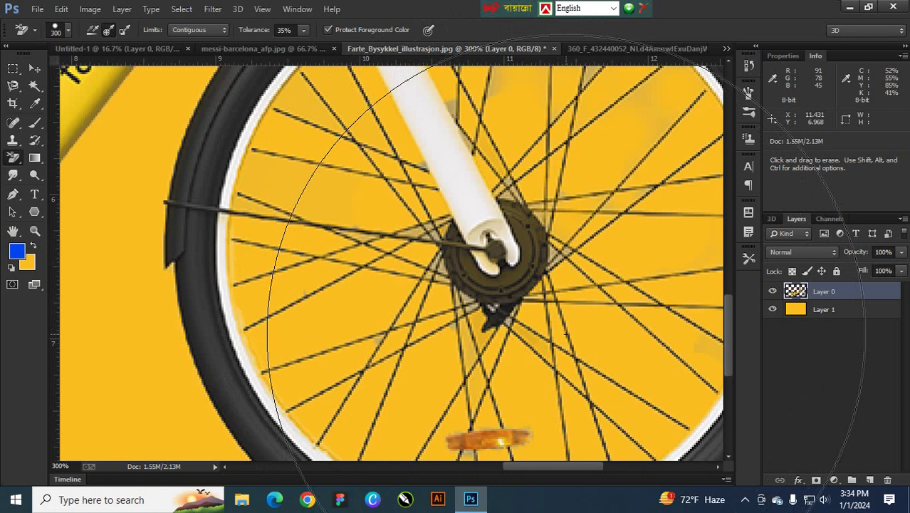
pyautogui.hotkey('ctrl', 'z')
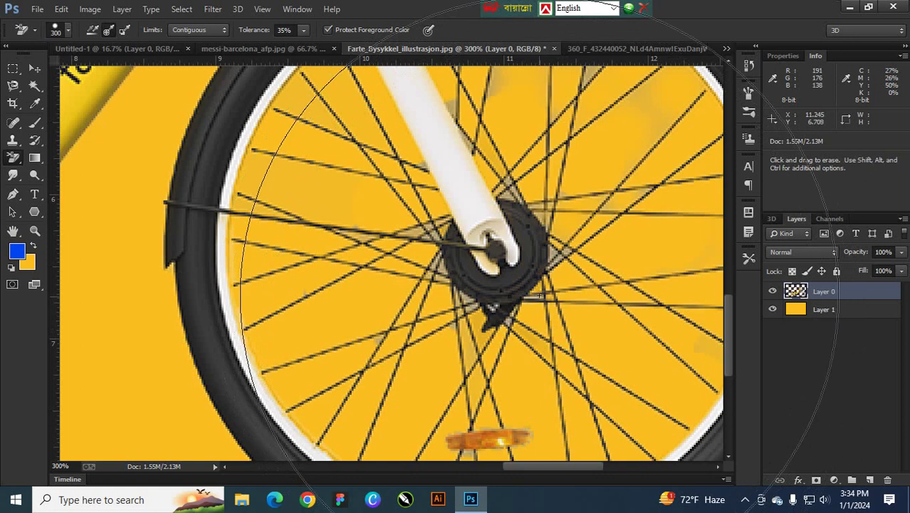
pyautogui.click(539, 295)
pyautogui.hotkey('ctrl', 'z')
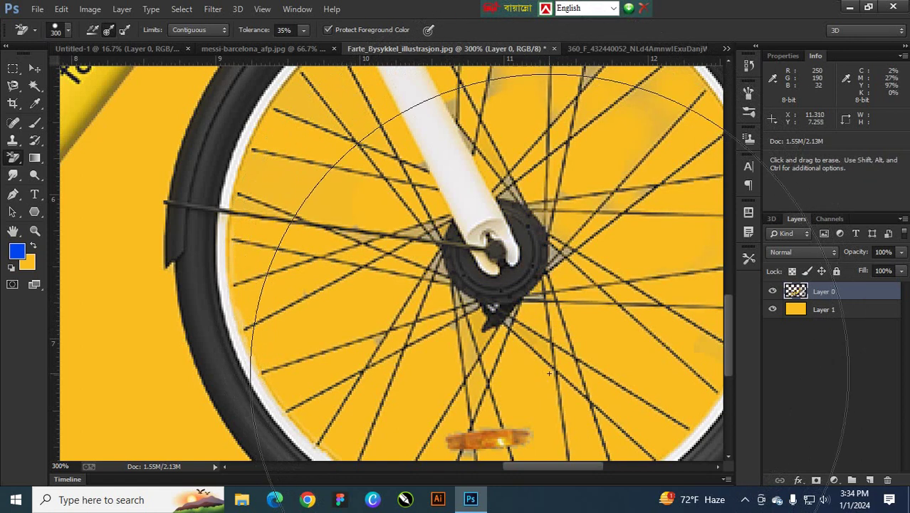
pyautogui.hotkey('ctrl', 'z')
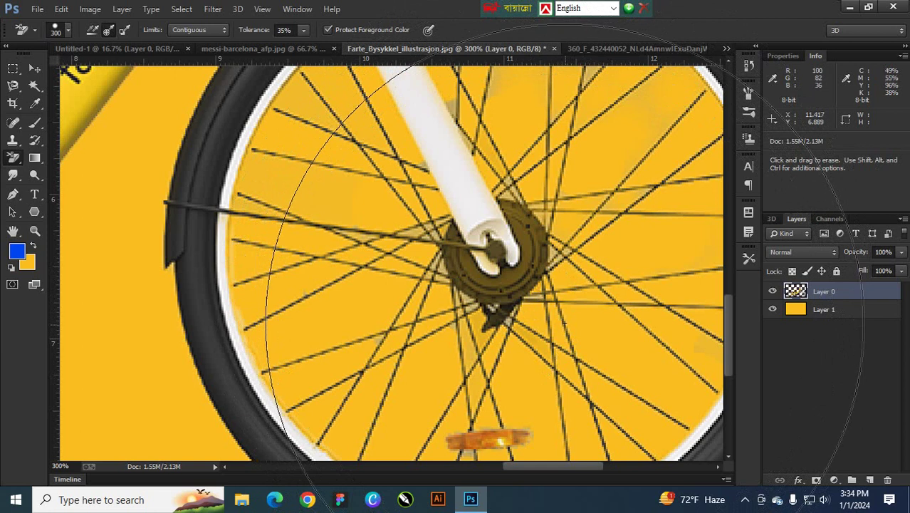
pyautogui.hotkey('ctrl', 'z')
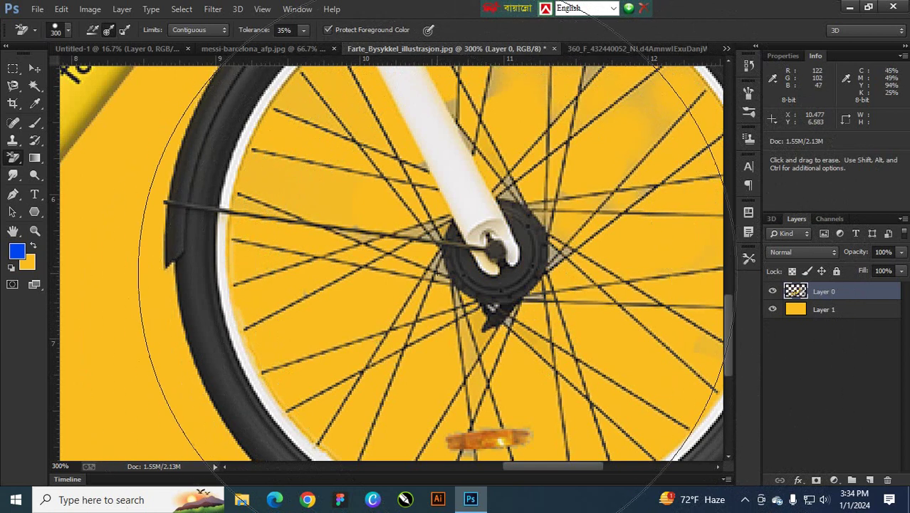
pyautogui.click(433, 262)
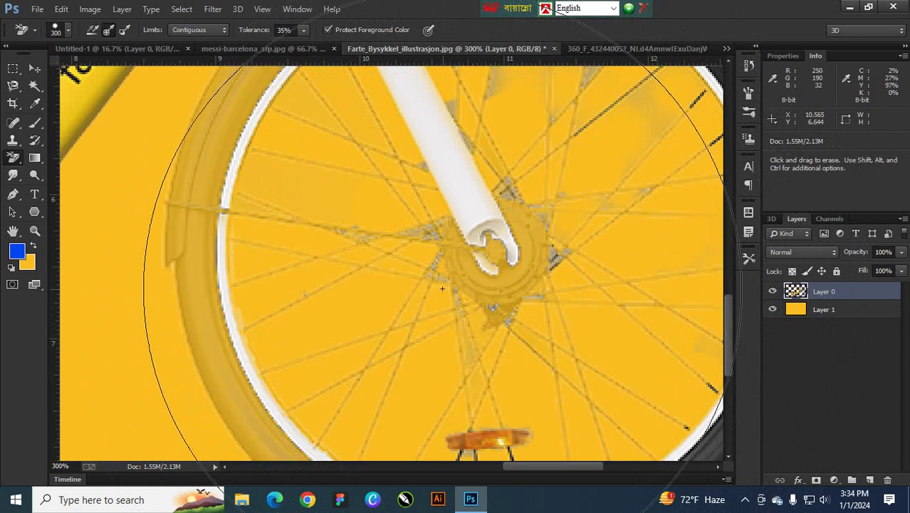
pyautogui.hotkey('ctrl', 'z')
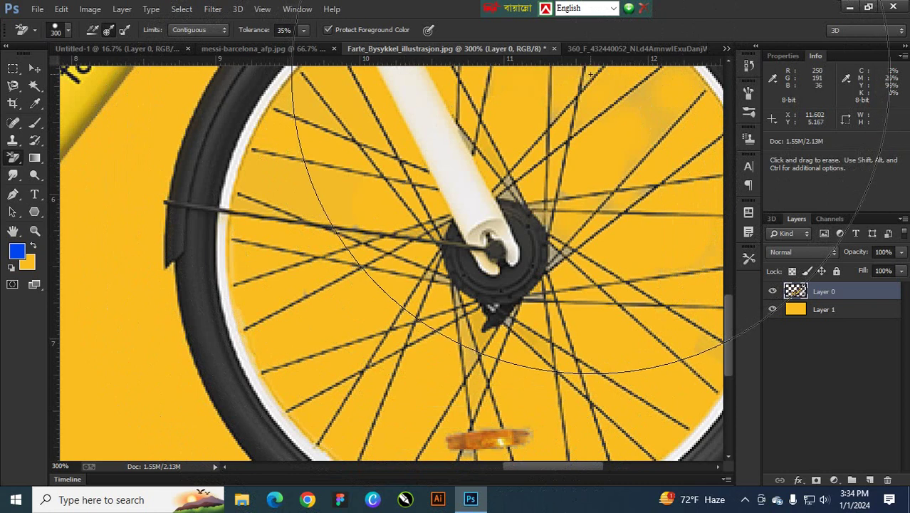
# - Erase the remaining grey patches beside and below the front wheel's hub, undoing the excess strokes
pyautogui.press('space')
pyautogui.moveTo(578, 249); pyautogui.dragTo(490, 257)
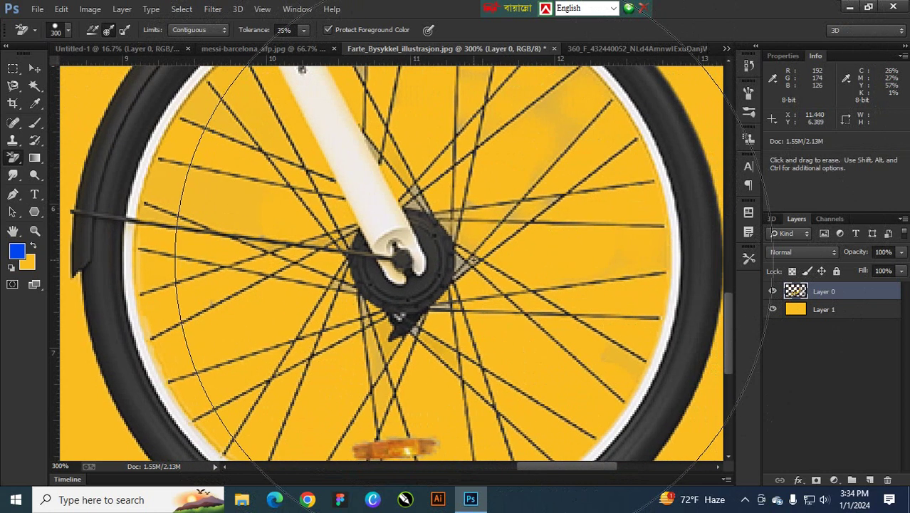
pyautogui.click(472, 262)
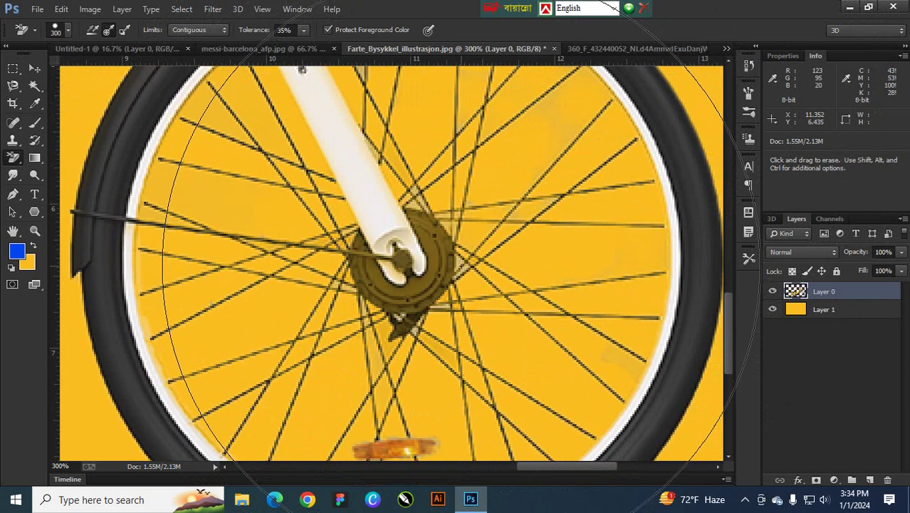
pyautogui.hotkey('ctrl', 'z')
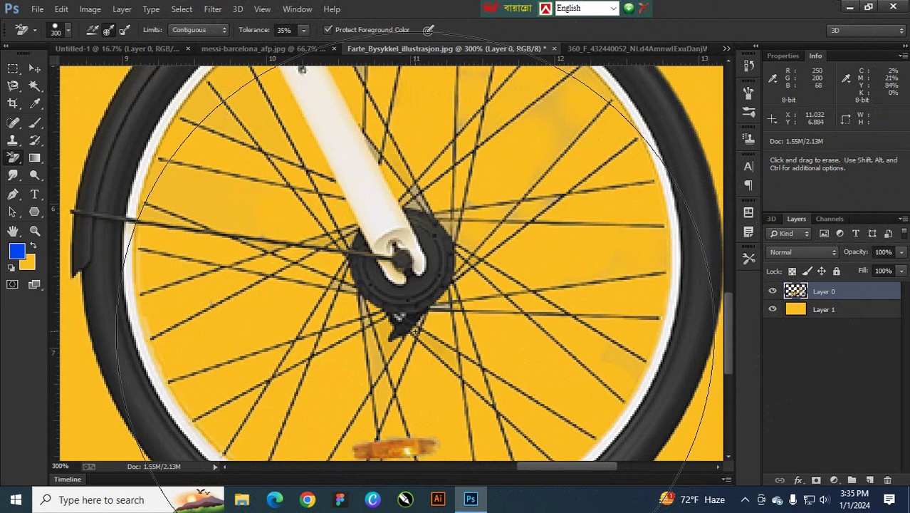
pyautogui.click(420, 329)
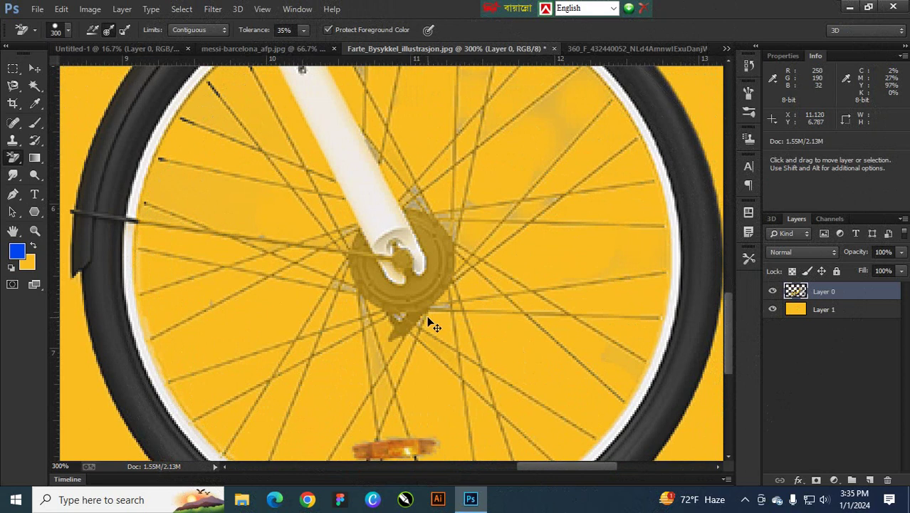
pyautogui.hotkey('ctrl', 'z')
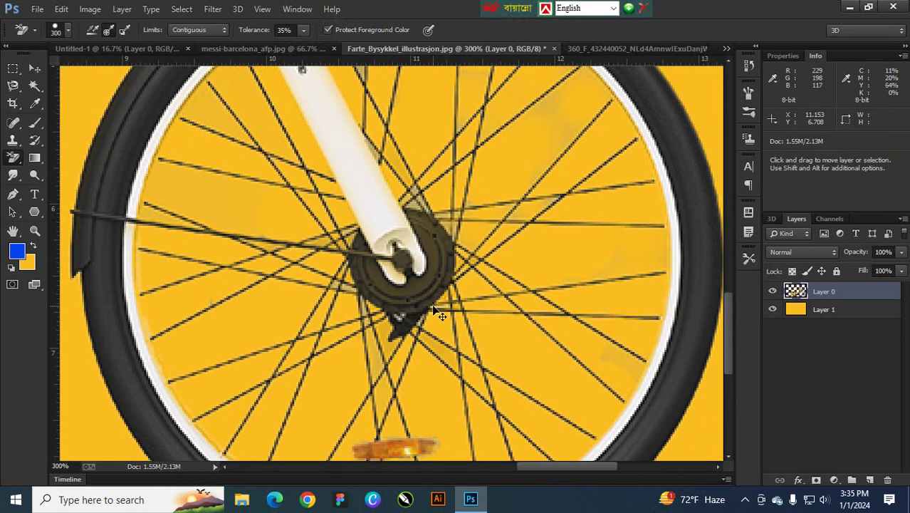
# - Move the bicycle layer up and to the left so both wheels fit fully inside the canvas
pyautogui.moveTo(495, 264); pyautogui.dragTo(487, 434)
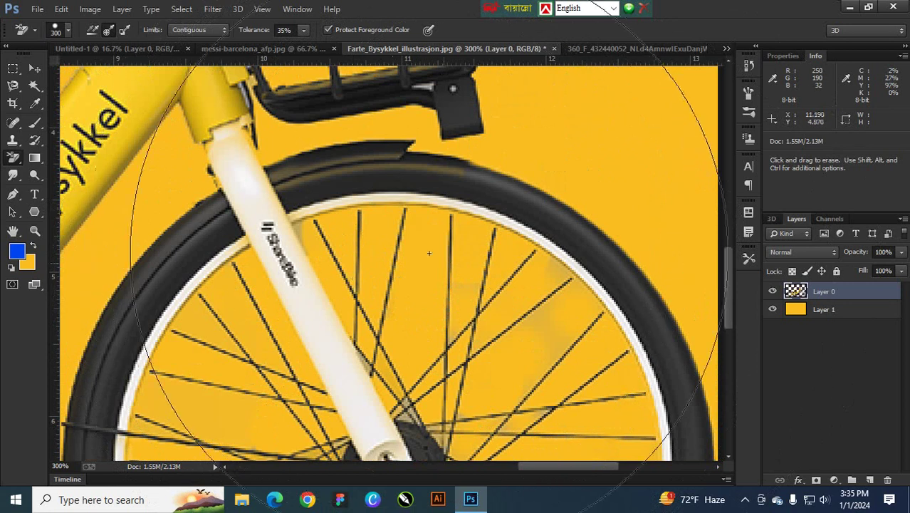
pyautogui.scroll(-4, 546, 306)
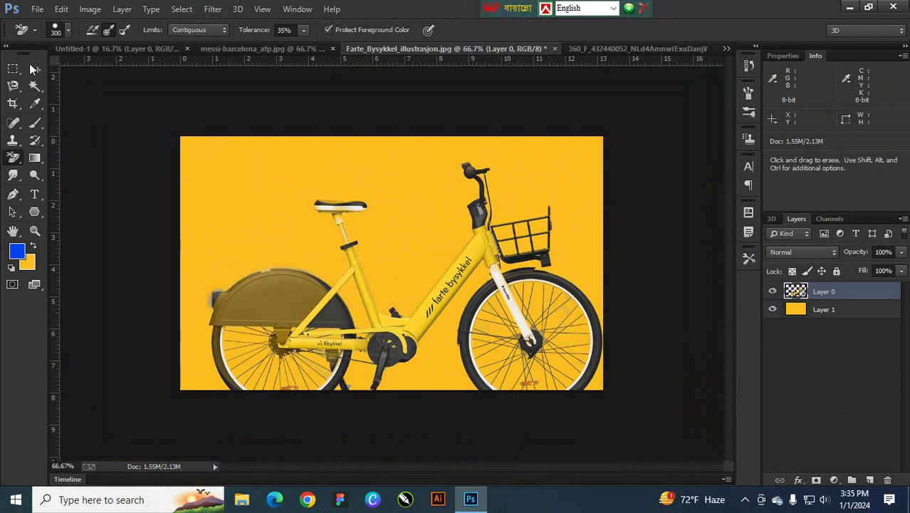
pyautogui.click(33, 69)
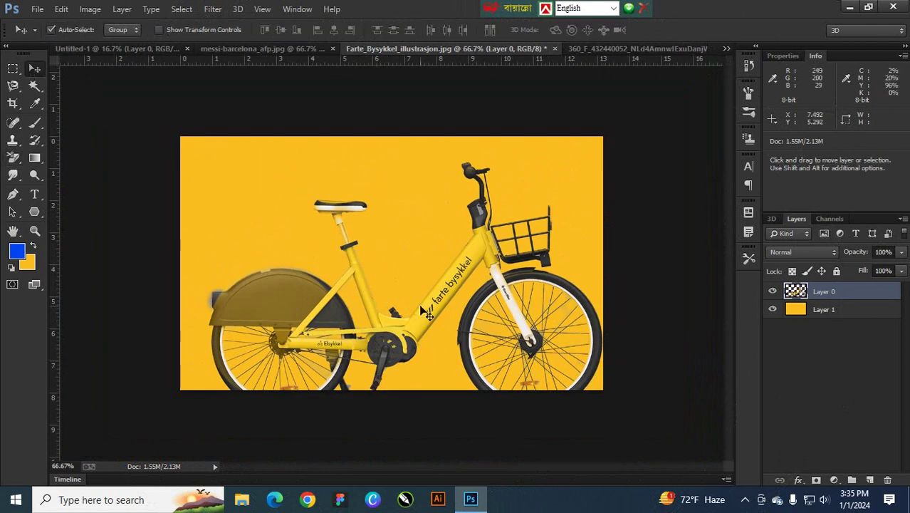
pyautogui.moveTo(422, 309); pyautogui.dragTo(404, 287)
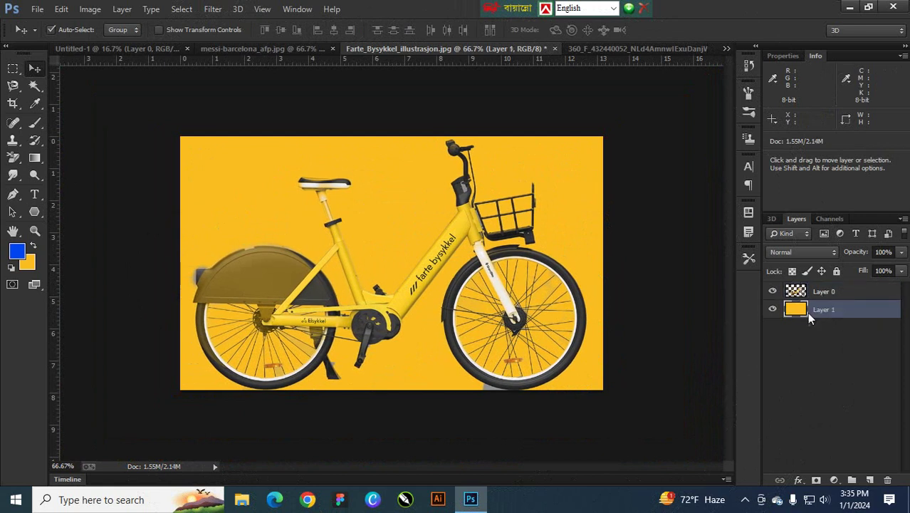
# - Fill Layer 1 with a darker golden-brown background colour and shift the bicycle slightly up and to the right
pyautogui.click(30, 264)
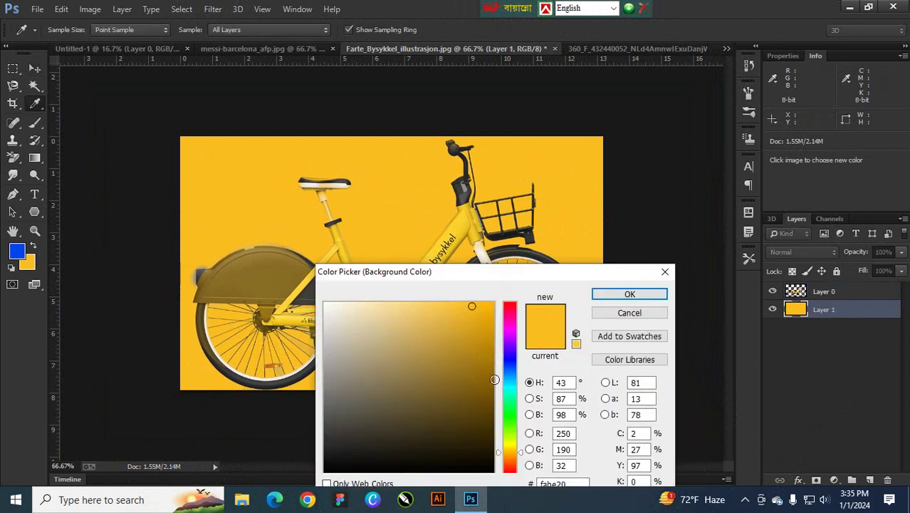
pyautogui.click(628, 296)
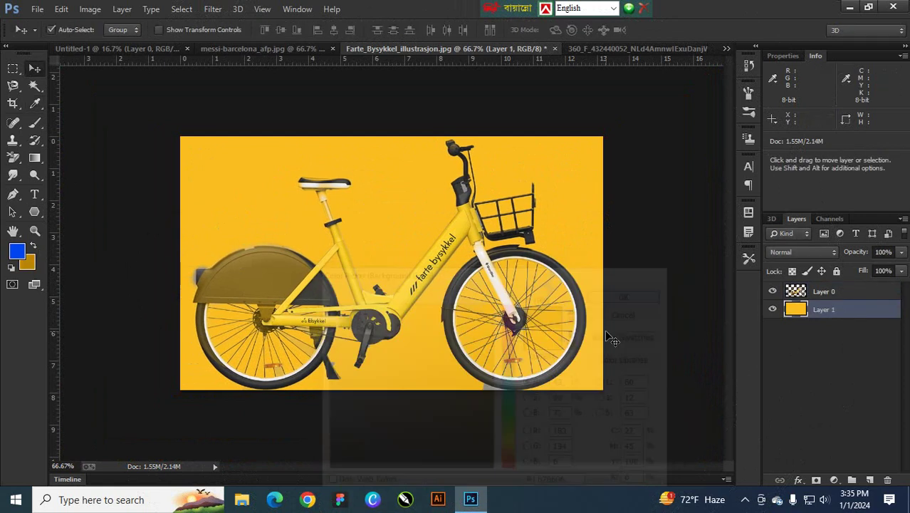
pyautogui.hotkey('ctrl', 'BackSpace')
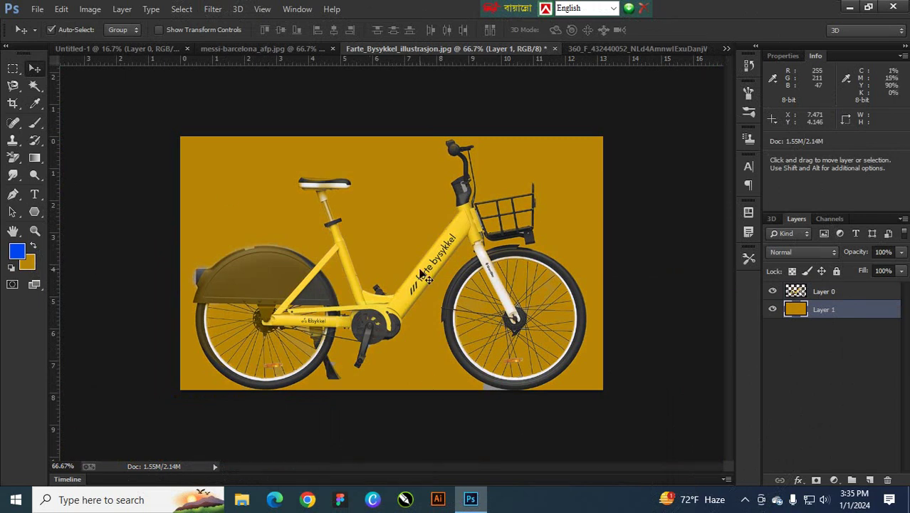
pyautogui.moveTo(425, 276)
pyautogui.mouseDown()
pyautogui.moveTo(421, 259)
pyautogui.moveTo(448, 268)
pyautogui.moveTo(426, 269)
pyautogui.mouseUp()
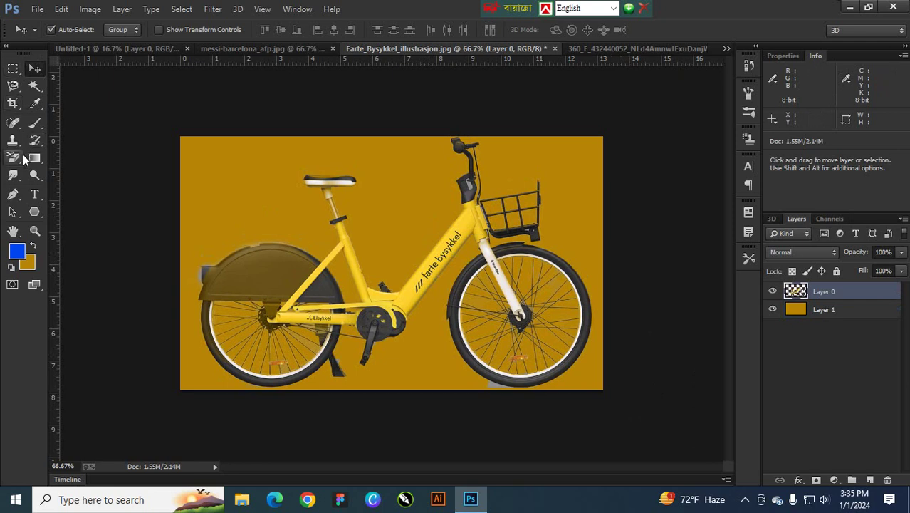
# - Merge the bicycle with the coloured background layer and try erasing the golden-brown background with the Magic Eraser
pyautogui.click(12, 158)
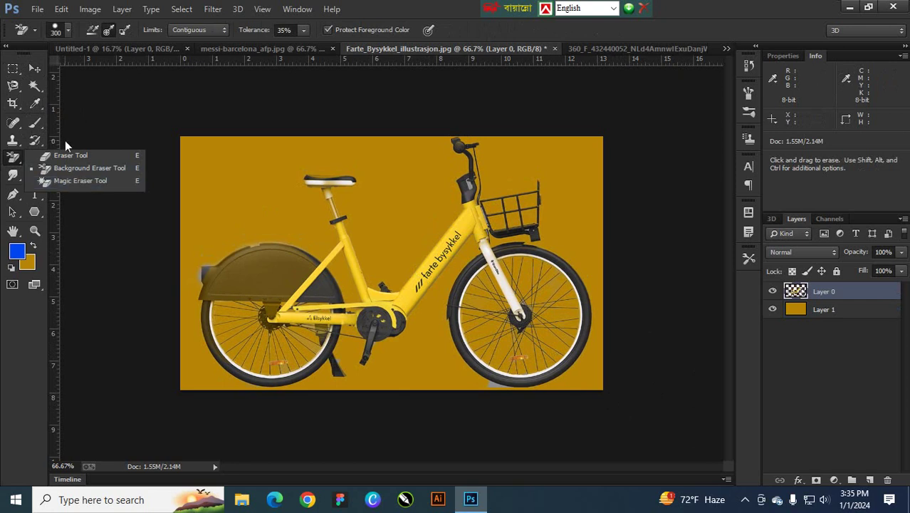
pyautogui.click(71, 180)
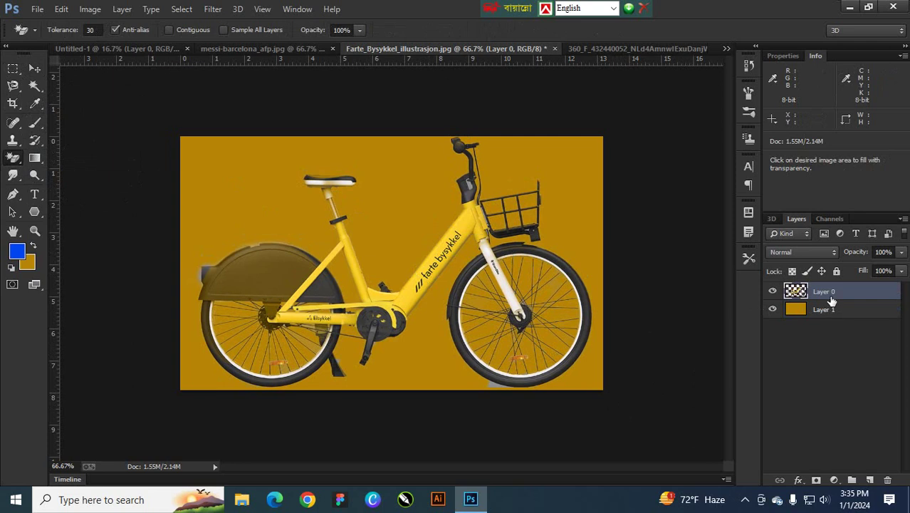
pyautogui.click(410, 206)
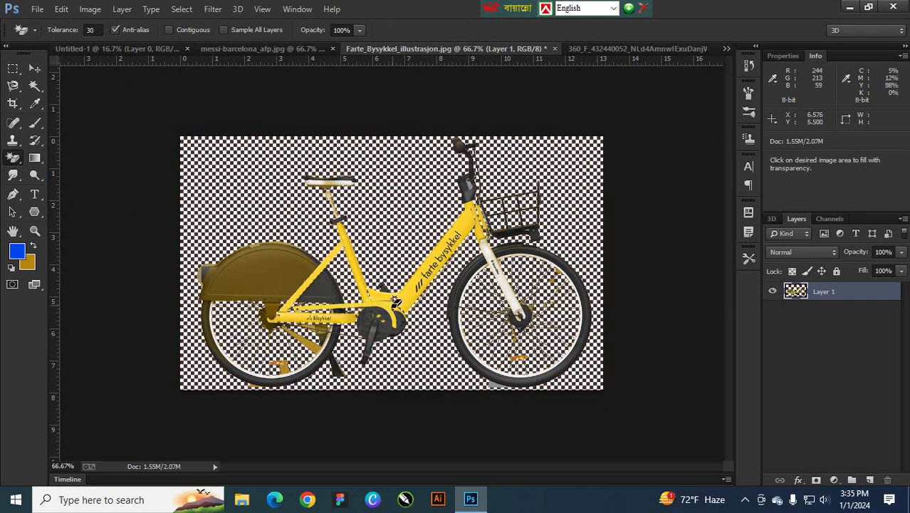
pyautogui.hotkey('ctrl', 'z')
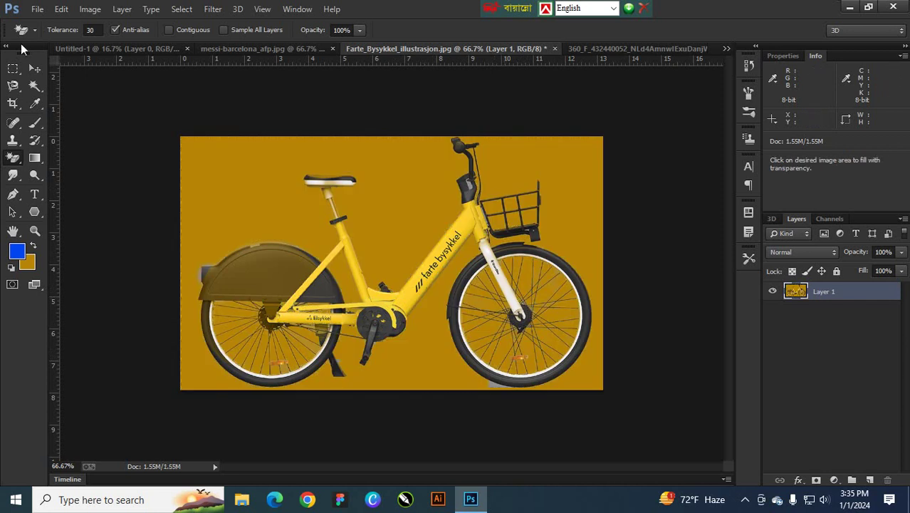
# - Open the photo 360_F_214746128_31JkeaP6rU0NzzzdFC4khGkmqc8noe6h of the man against a grey wall
pyautogui.click(35, 10)
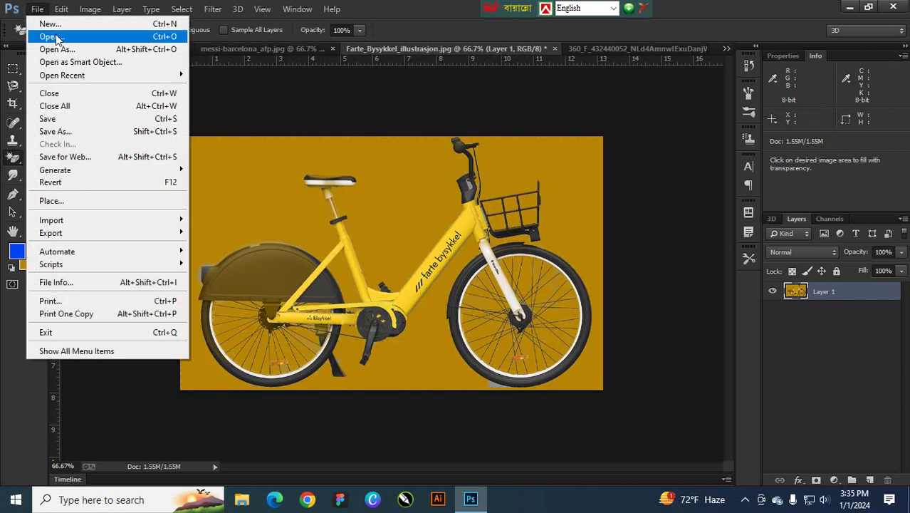
pyautogui.click(52, 37)
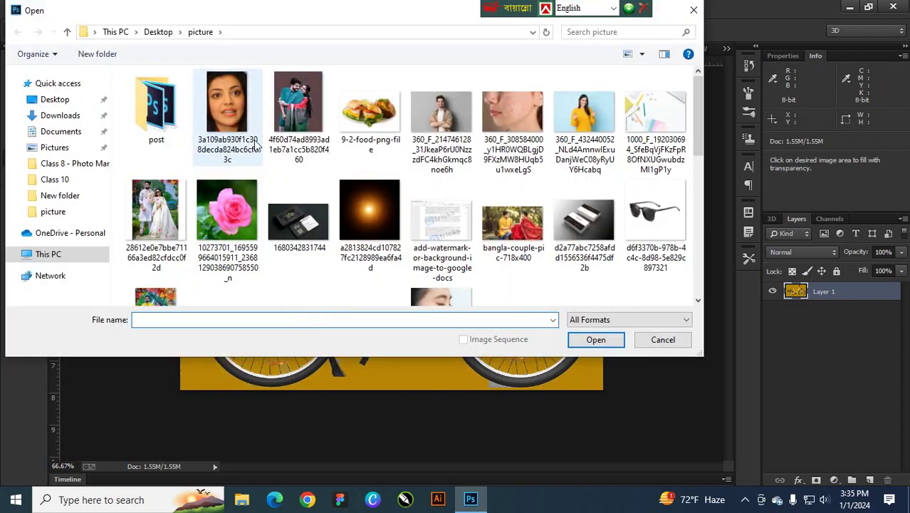
pyautogui.click(459, 114)
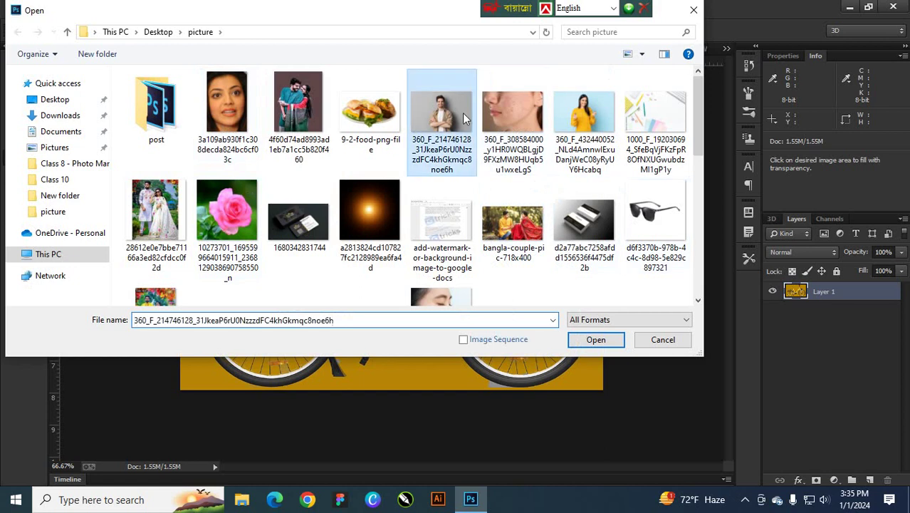
pyautogui.click(595, 339)
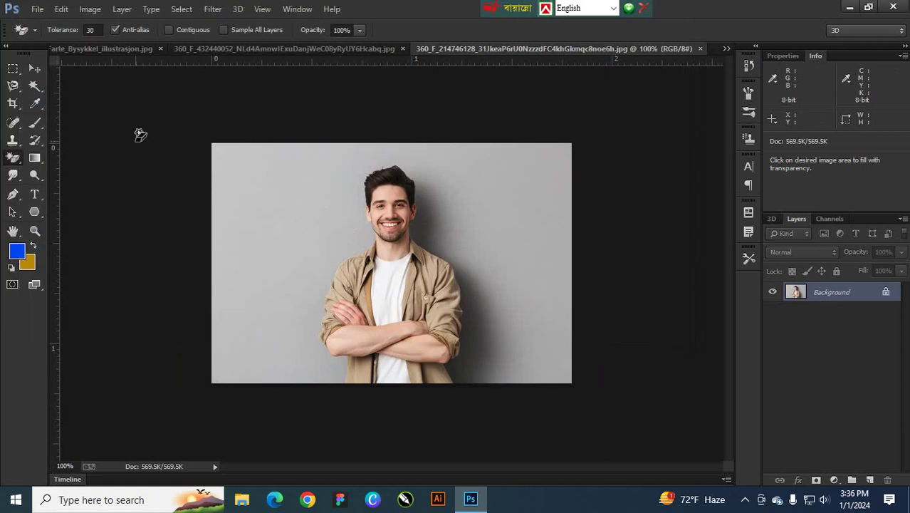
# - Try to erase the grey wall behind the man with the Magic Eraser
pyautogui.rightClick(19, 159)
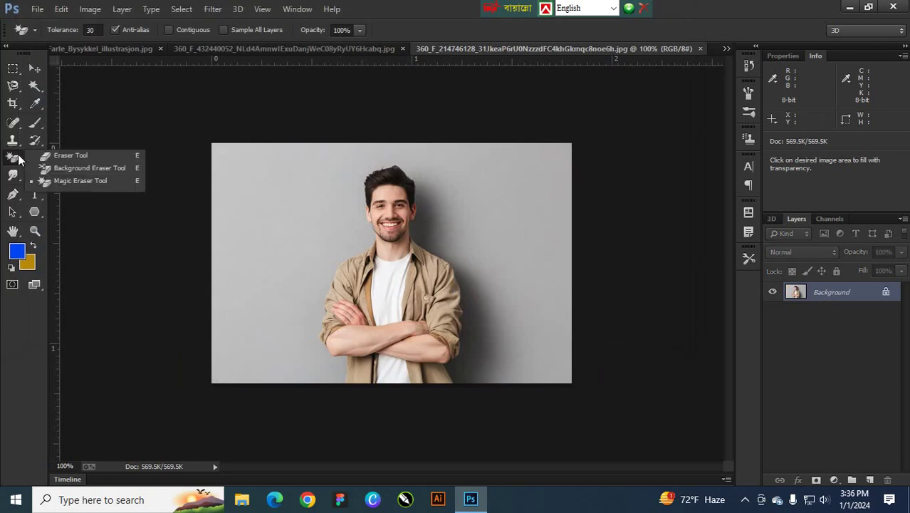
pyautogui.click(82, 179)
pyautogui.click(273, 230)
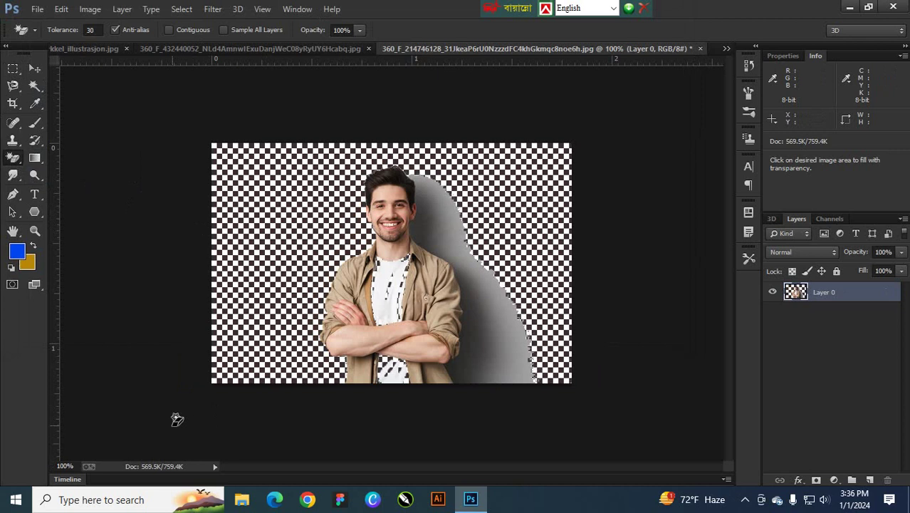
pyautogui.hotkey('ctrl', 'z')
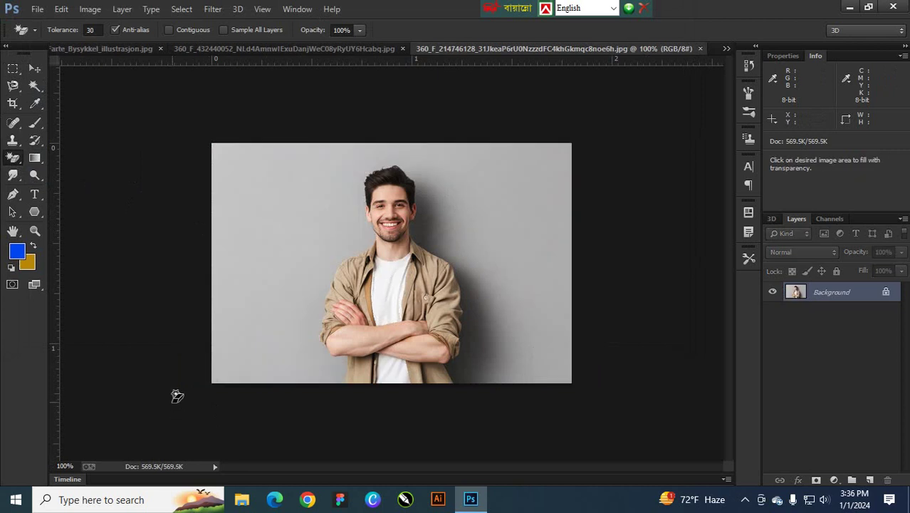
# - Open the sunglasses photo d6f3370b-978b-4c4c-8d98-5e829c897321 from the Class 10 folder on the Desktop
pyautogui.click(36, 9)
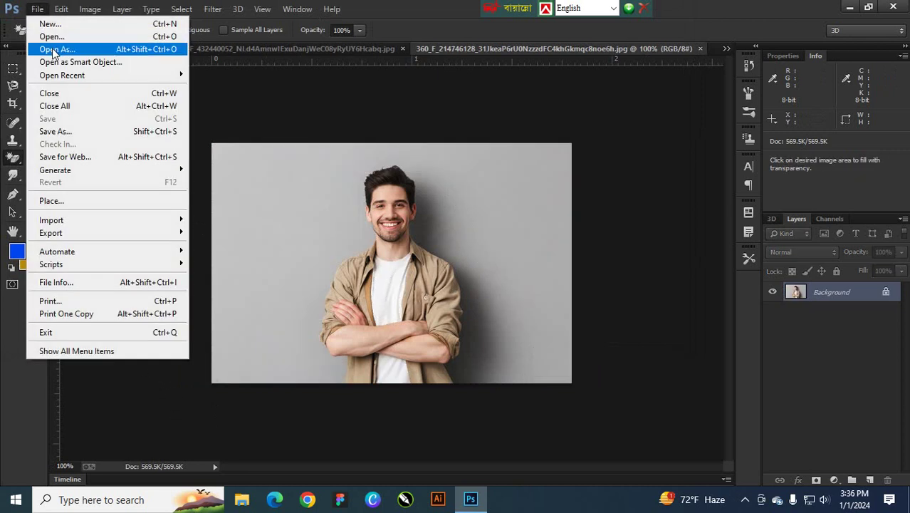
pyautogui.click(67, 54)
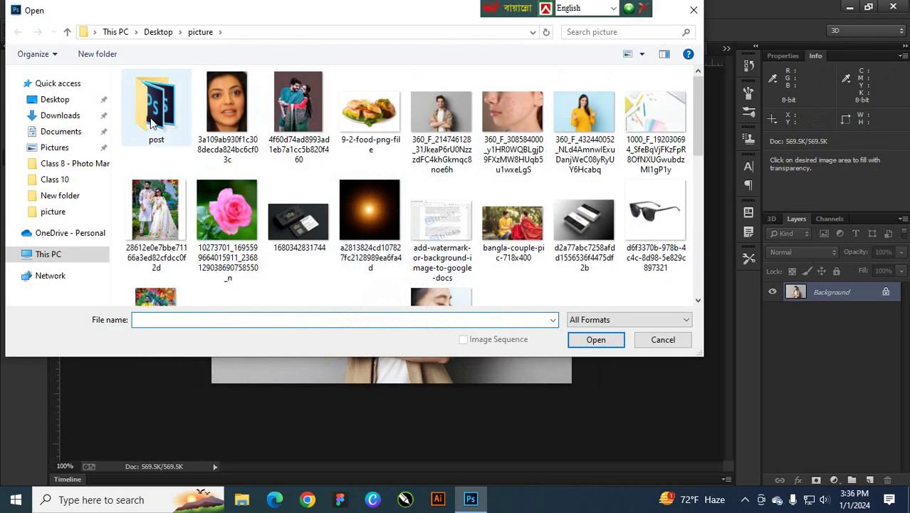
pyautogui.click(47, 101)
pyautogui.doubleClick(162, 120)
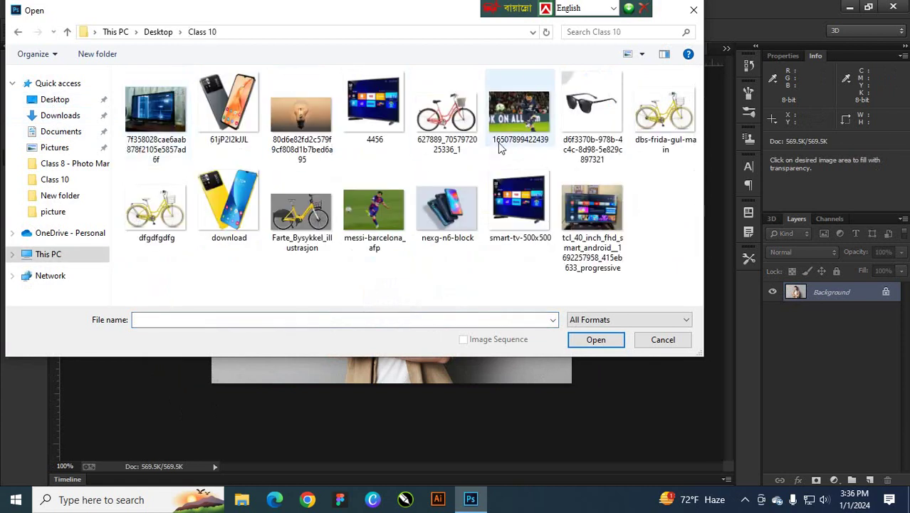
pyautogui.click(602, 129)
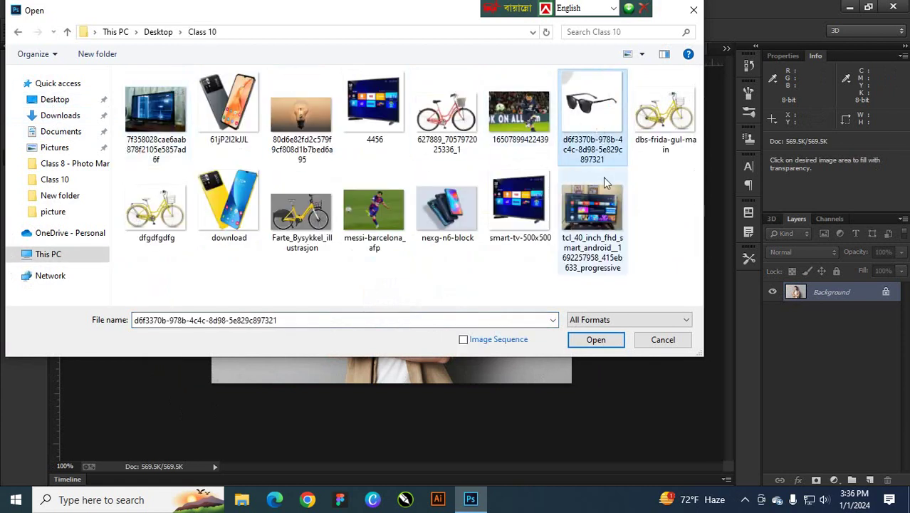
pyautogui.click(595, 338)
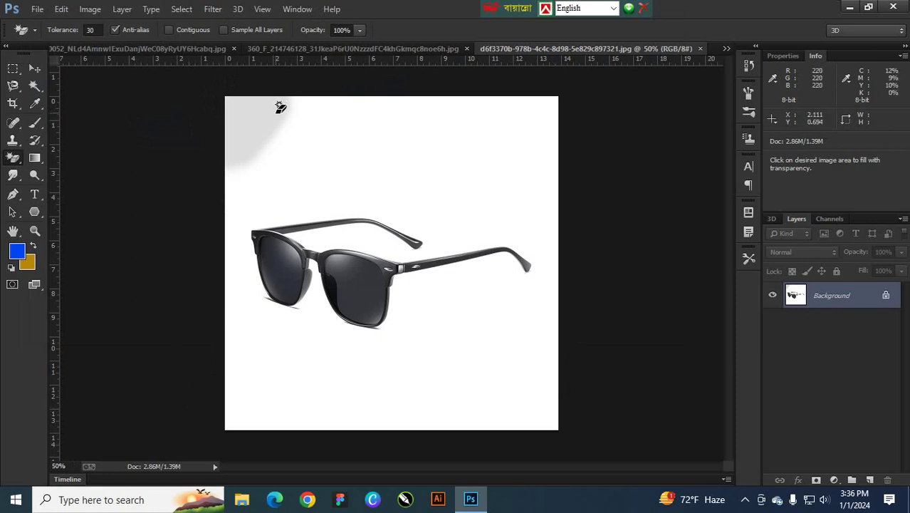
# - Try the Magic Eraser at tolerance 30 on the white background and the grey corner patch, and undo the erasures
pyautogui.rightClick(22, 158)
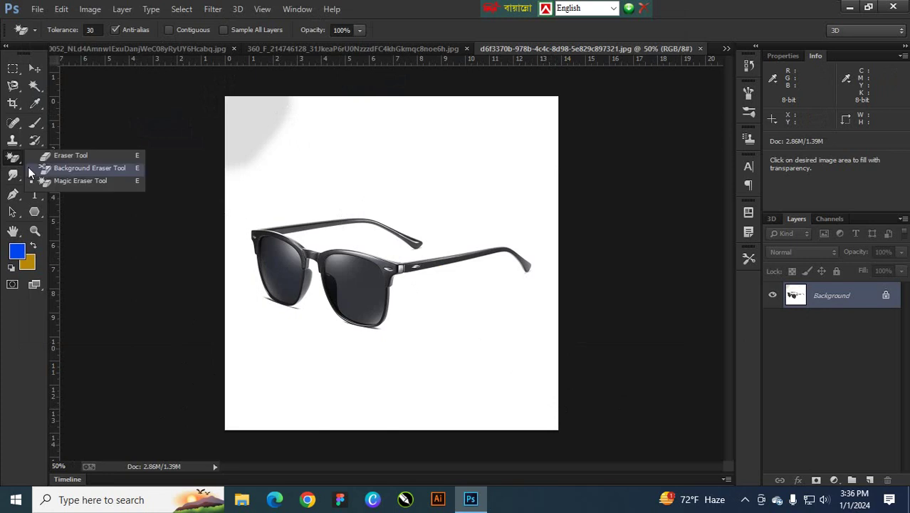
pyautogui.click(57, 154)
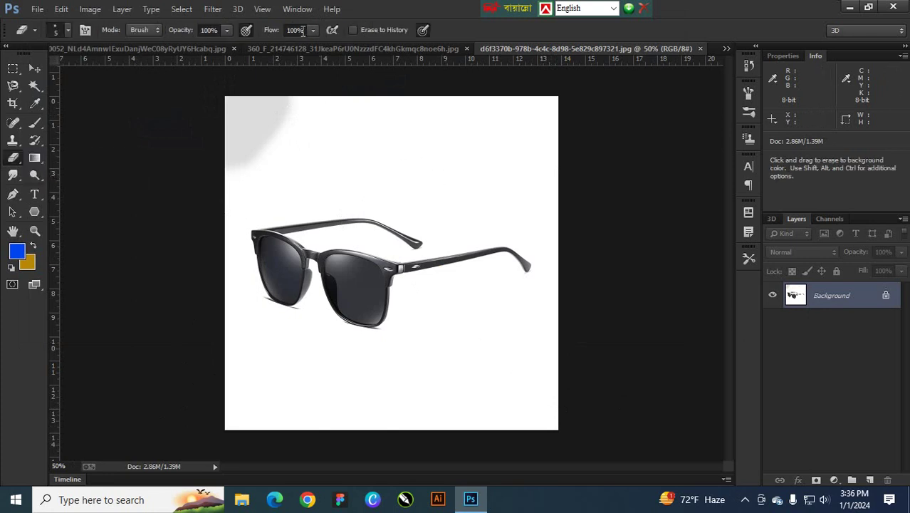
pyautogui.rightClick(13, 160)
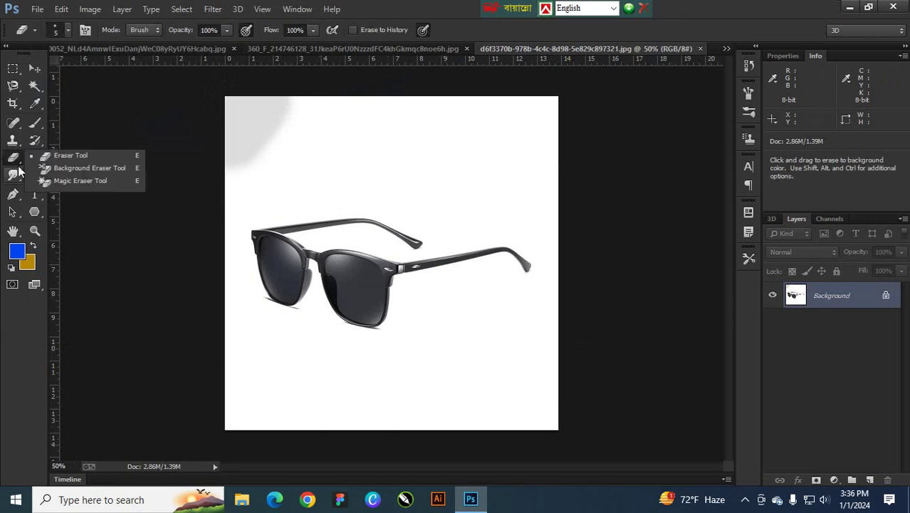
pyautogui.click(72, 184)
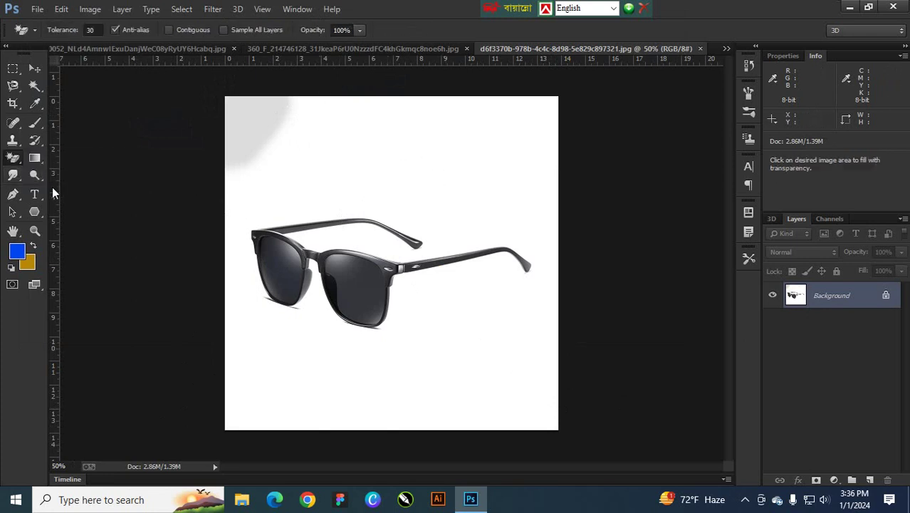
pyautogui.click(465, 183)
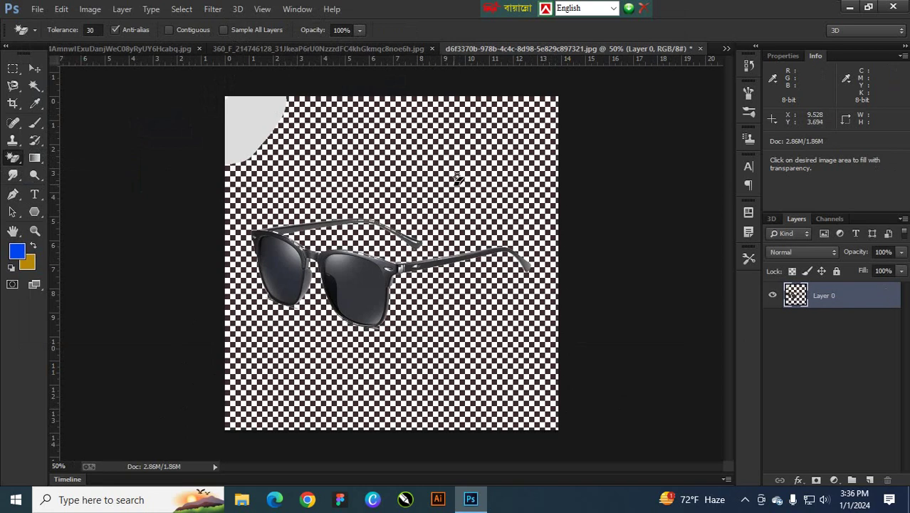
pyautogui.click(249, 124)
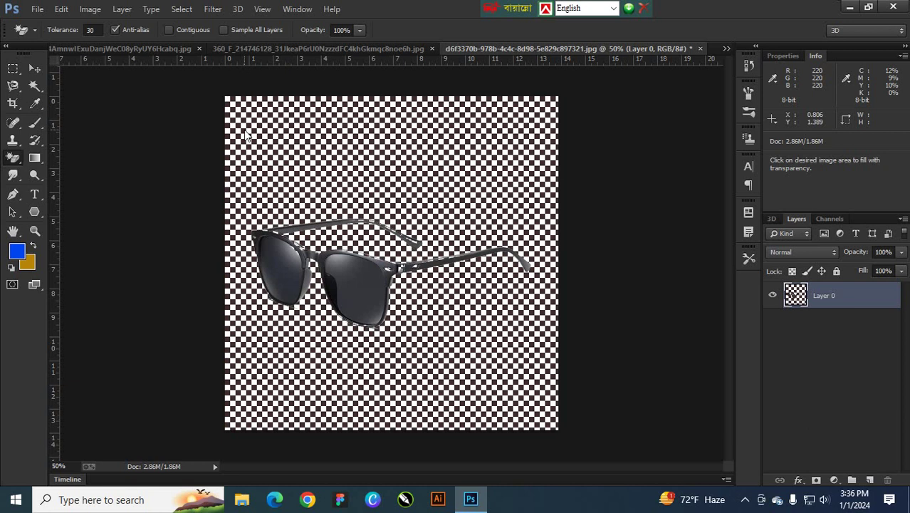
pyautogui.hotkey('ctrl', 'z')
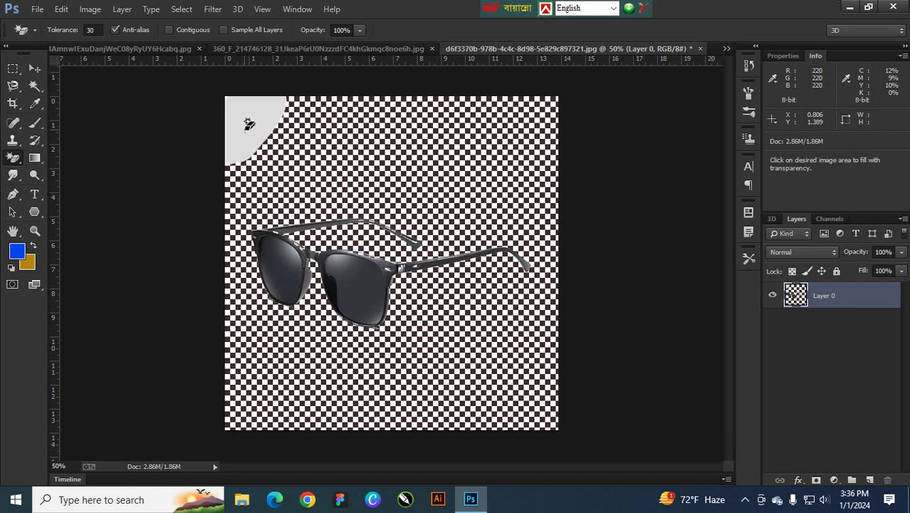
pyautogui.hotkey('ctrl', 'alt', 'z')
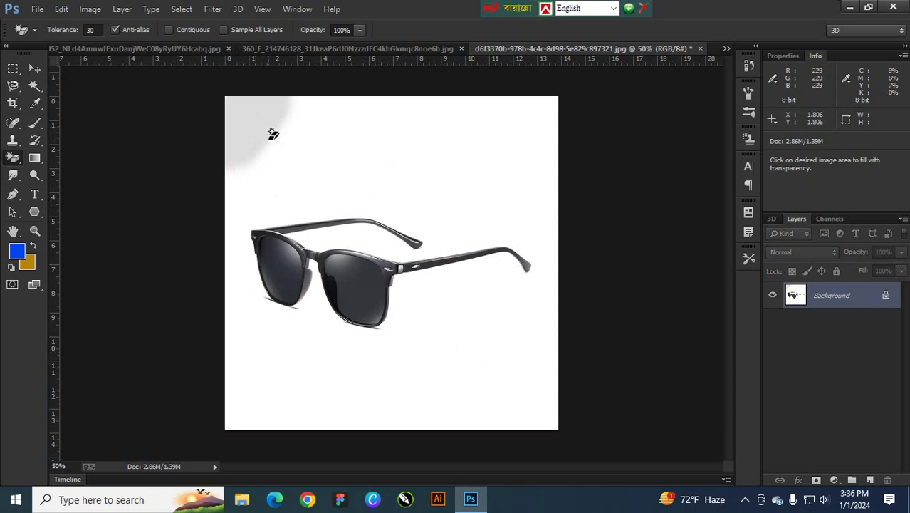
pyautogui.click(393, 159)
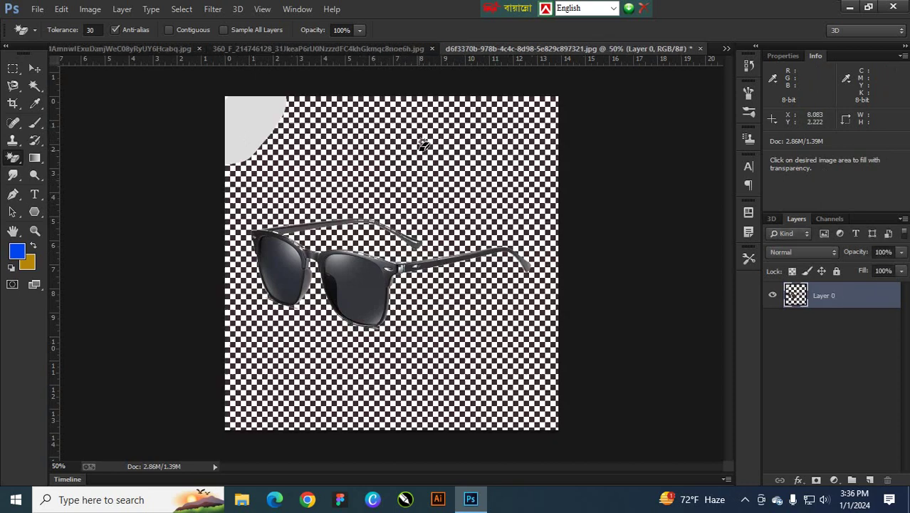
pyautogui.hotkey('ctrl', 'z')
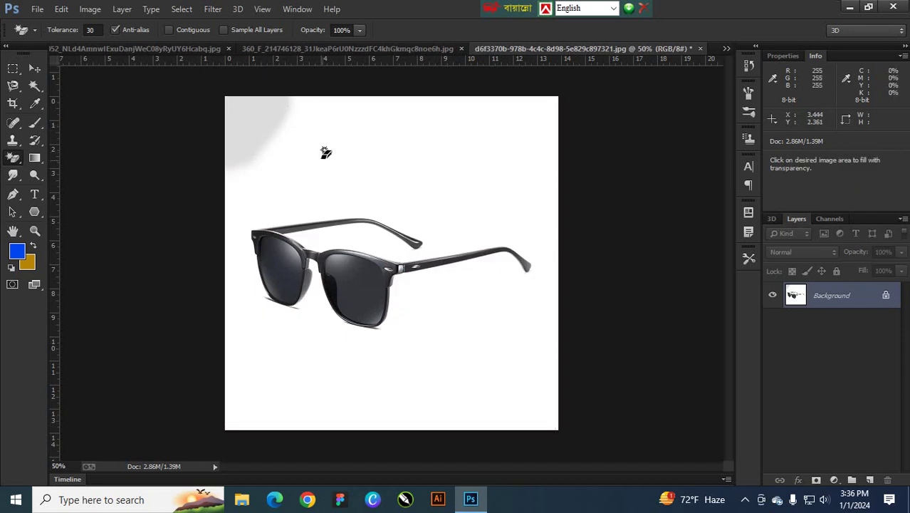
# - Set the Magic Eraser tolerance to 50 and try erasing the white background around the sunglasses
pyautogui.click(94, 31)
pyautogui.write('50')
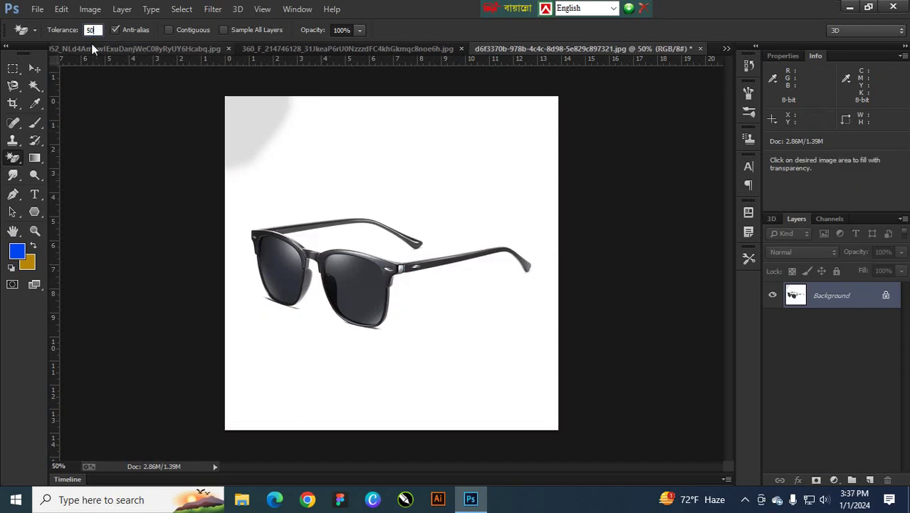
pyautogui.click(446, 158)
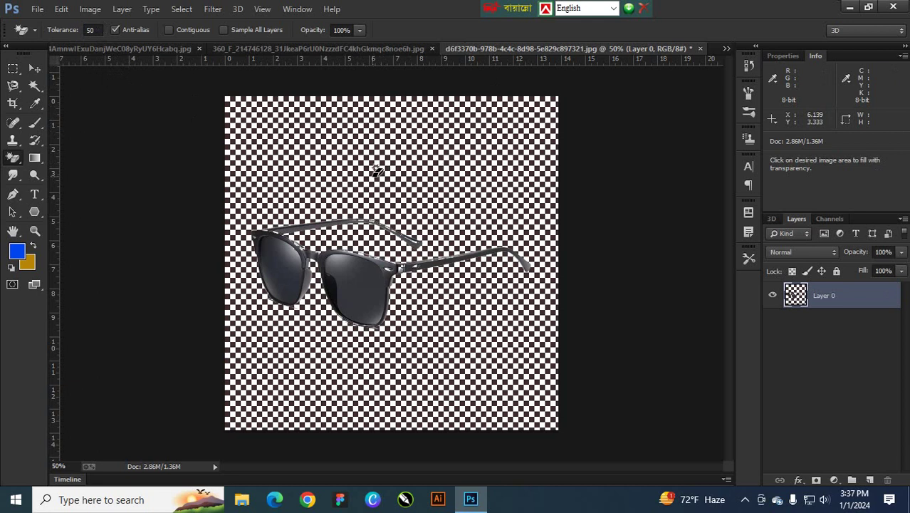
# - Undo the erasure, try the white background again with the tolerance set to 30, and undo that attempt too
pyautogui.click(98, 30)
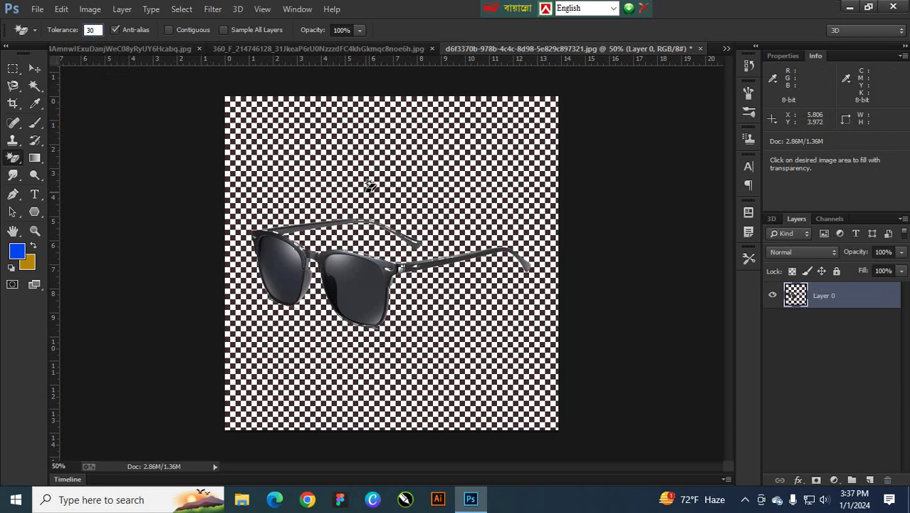
pyautogui.press('Return')
pyautogui.hotkey('ctrl', 'z')
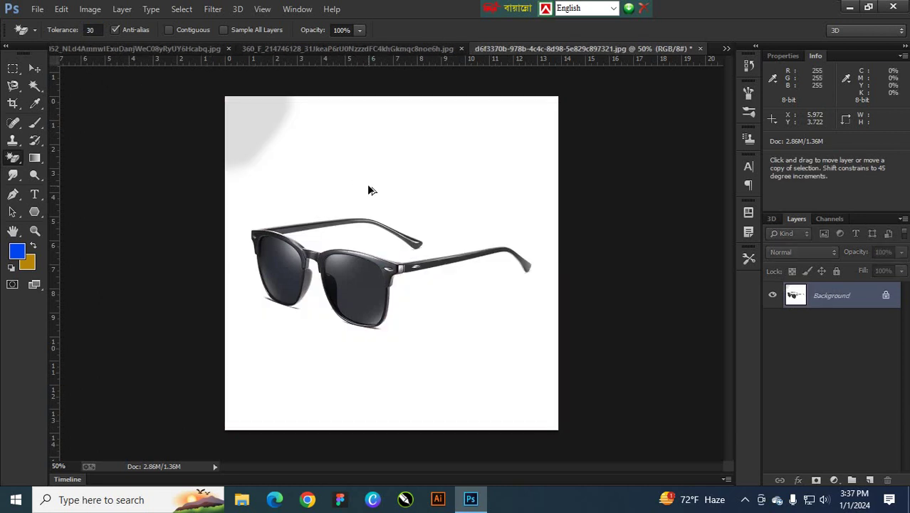
pyautogui.click(306, 138)
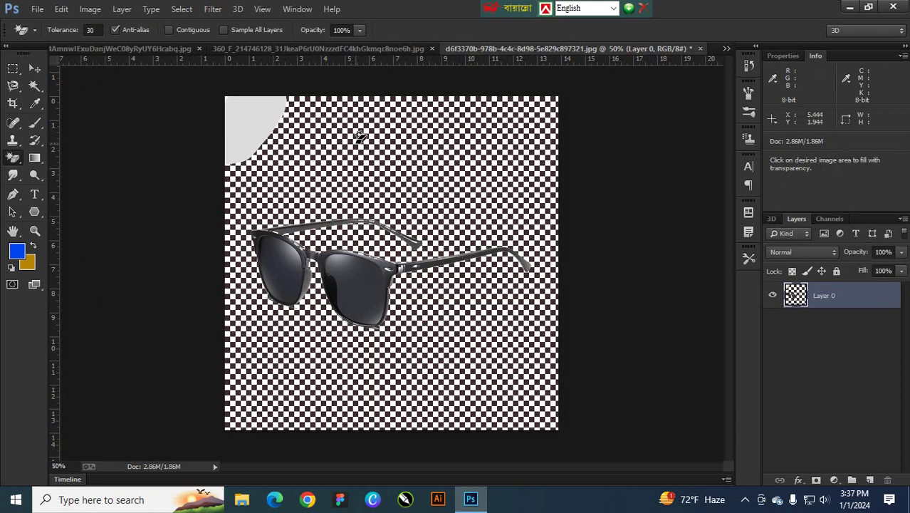
pyautogui.hotkey('ctrl', 'z')
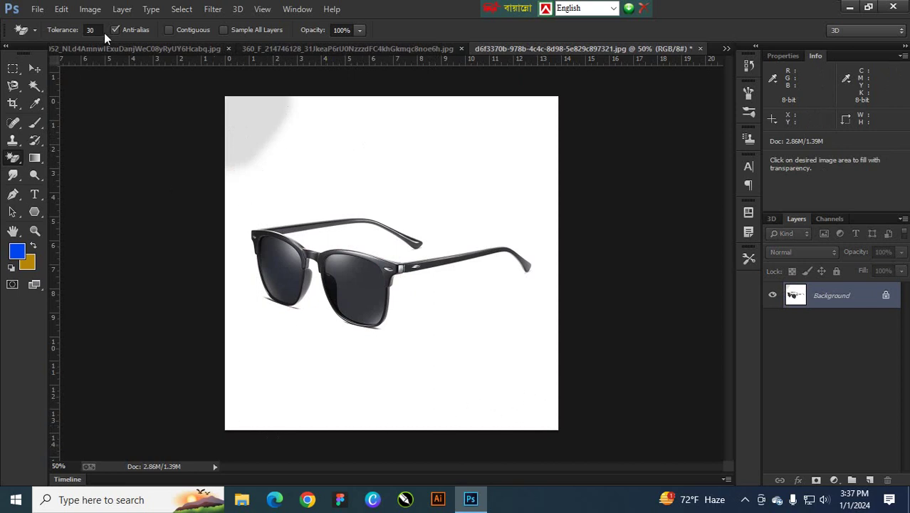
# - Try erasing the background at tolerance 50, examine the frame edges and hinge up close, and undo the erasure
pyautogui.click(63, 31)
pyautogui.press('Return')
pyautogui.click(365, 165)
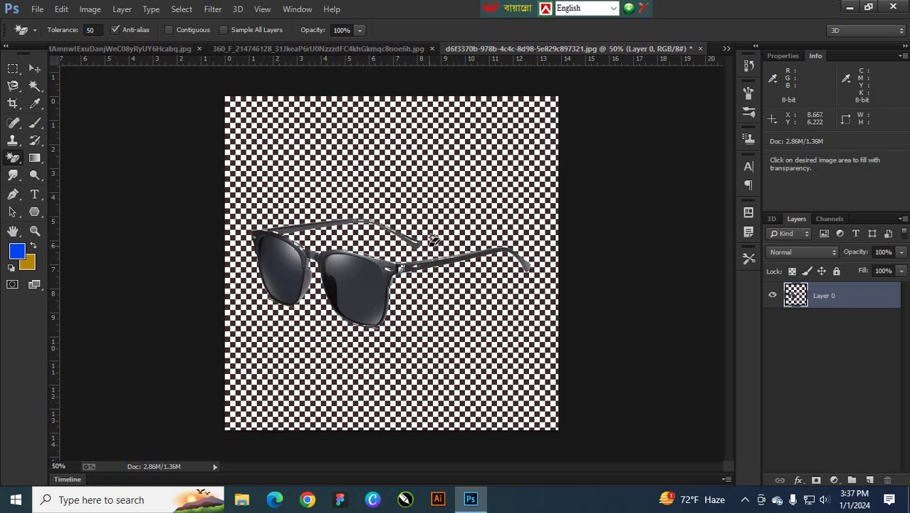
pyautogui.scroll(5, 385, 228)
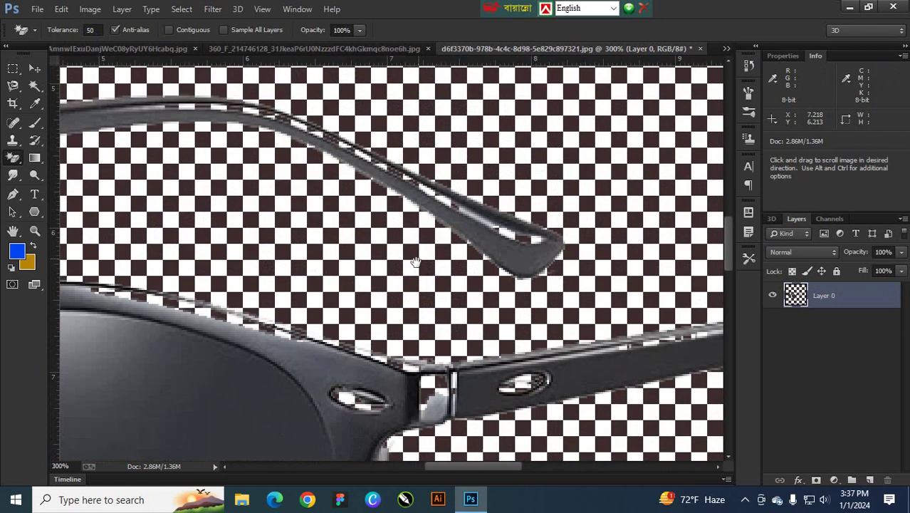
pyautogui.moveTo(415, 262); pyautogui.dragTo(413, 269)
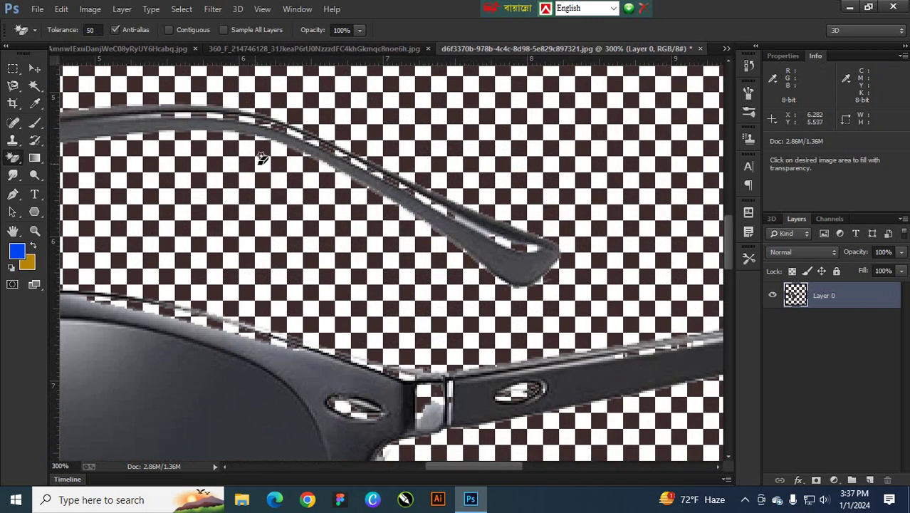
pyautogui.moveTo(569, 379); pyautogui.dragTo(399, 249)
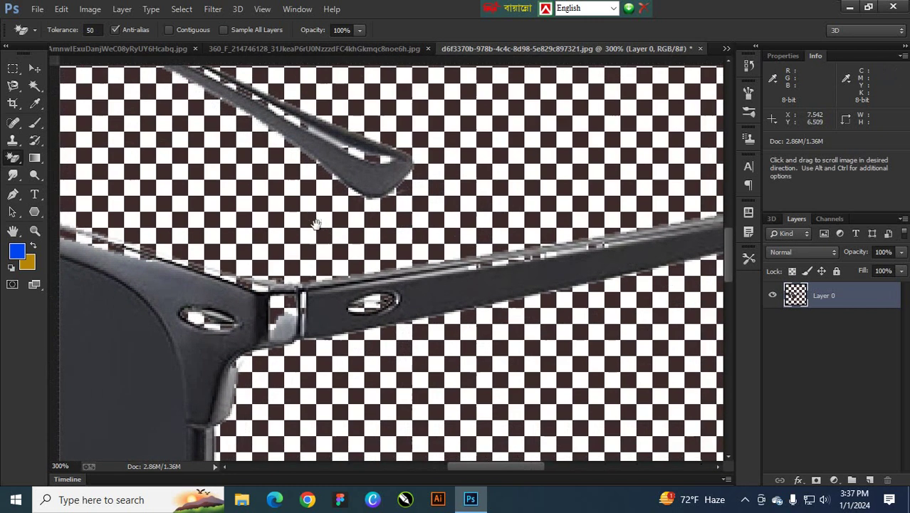
pyautogui.scroll(-5, 399, 249)
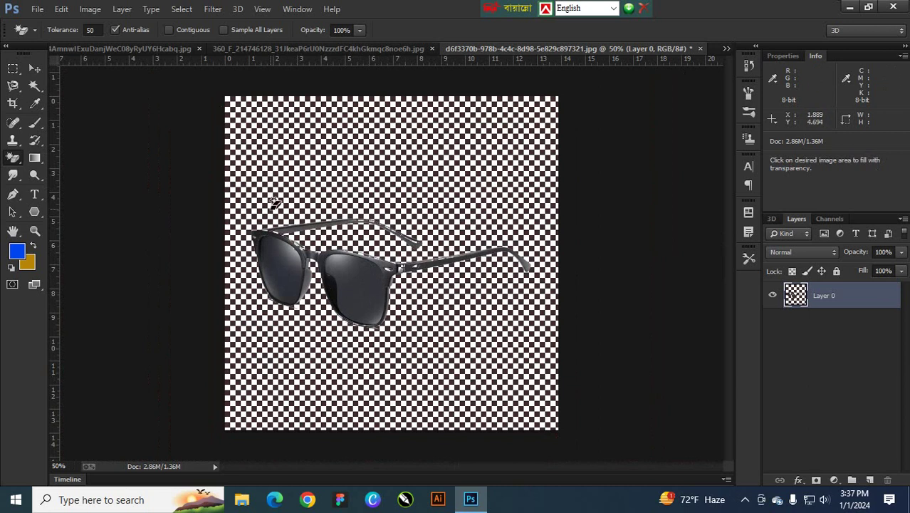
pyautogui.hotkey('ctrl', 'z')
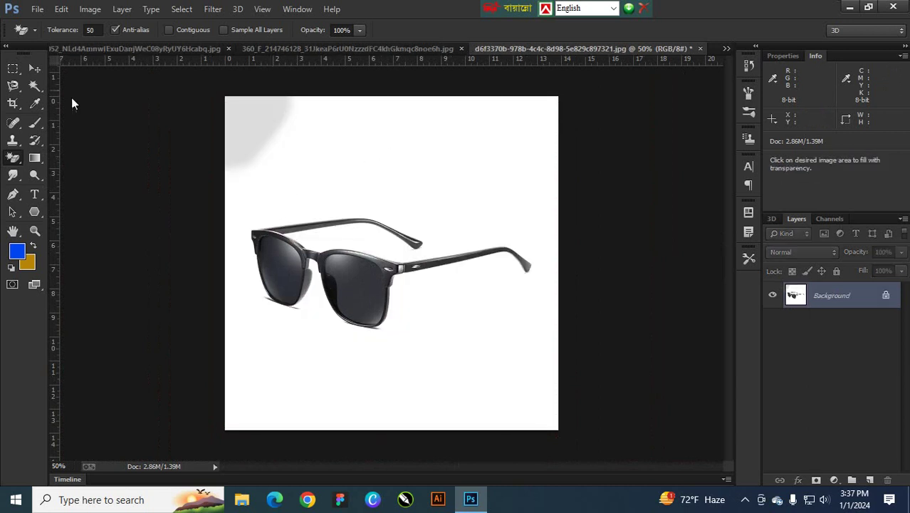
# - Set the tolerance to 30, erase the white background and the grey corner patch separately, and inspect the sunglasses' hinge
pyautogui.doubleClick(91, 30)
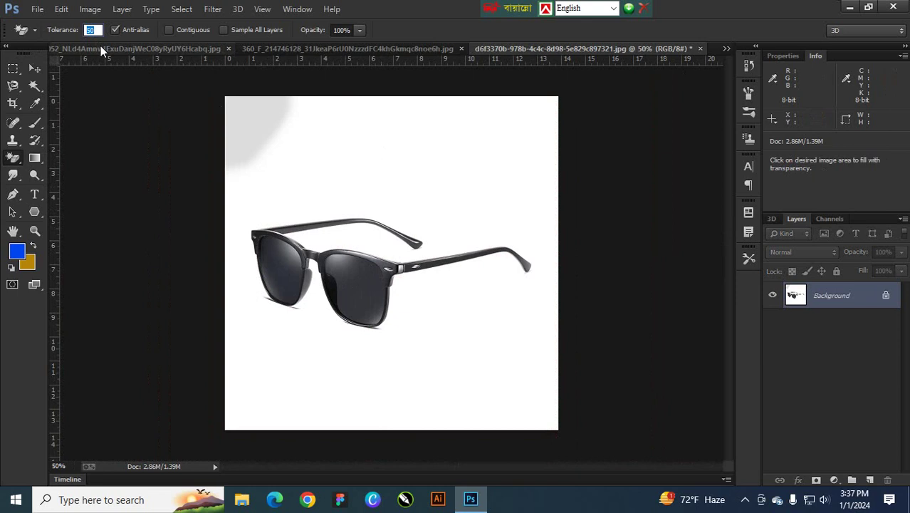
pyautogui.write('30')
pyautogui.click(501, 204)
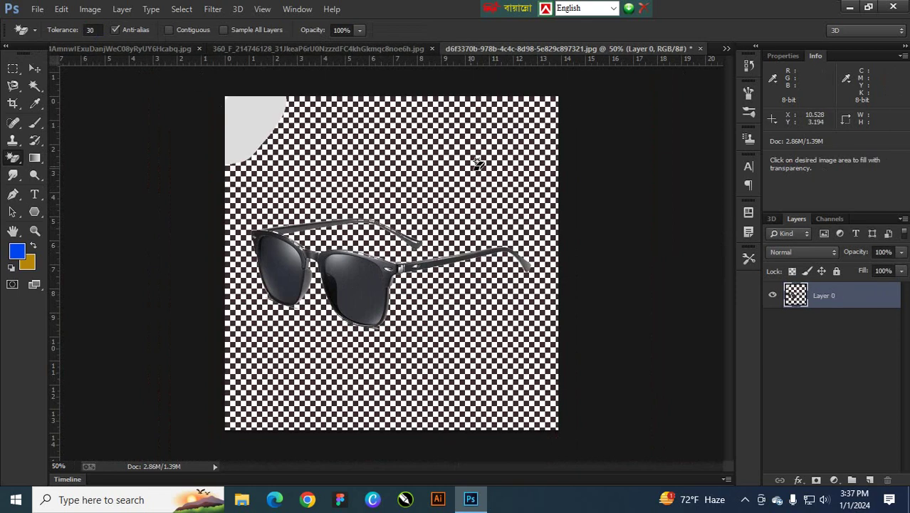
pyautogui.click(260, 132)
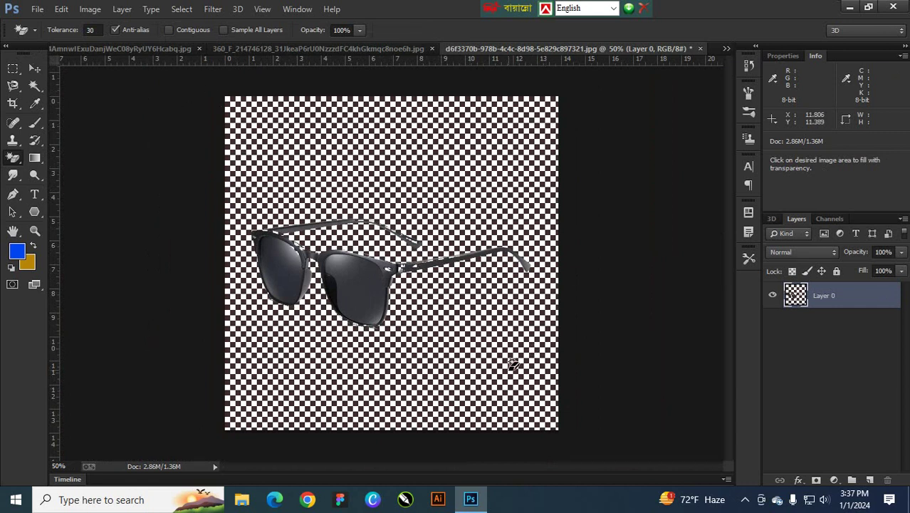
pyautogui.hotkey('ctrl', '+')
pyautogui.hotkey('ctrl', '+')
pyautogui.hotkey('ctrl', '+')
pyautogui.hotkey('ctrl', '+')
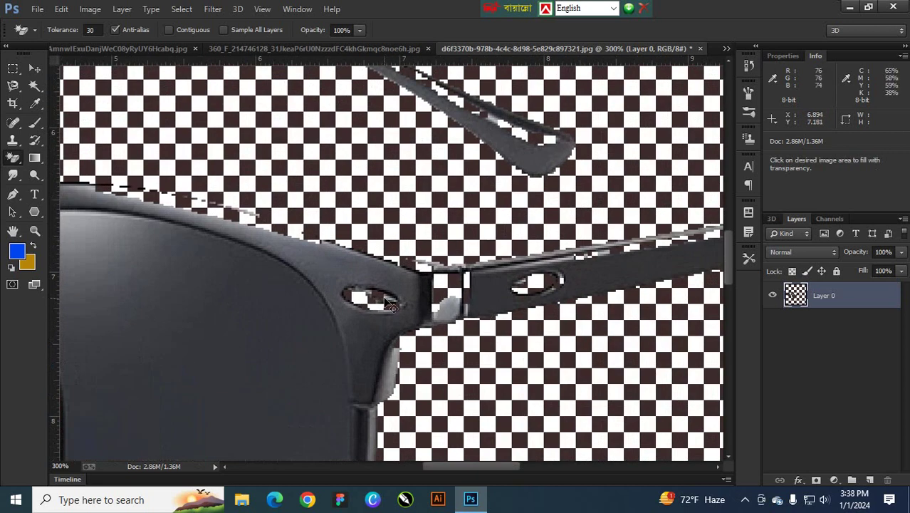
pyautogui.press('ctrl')
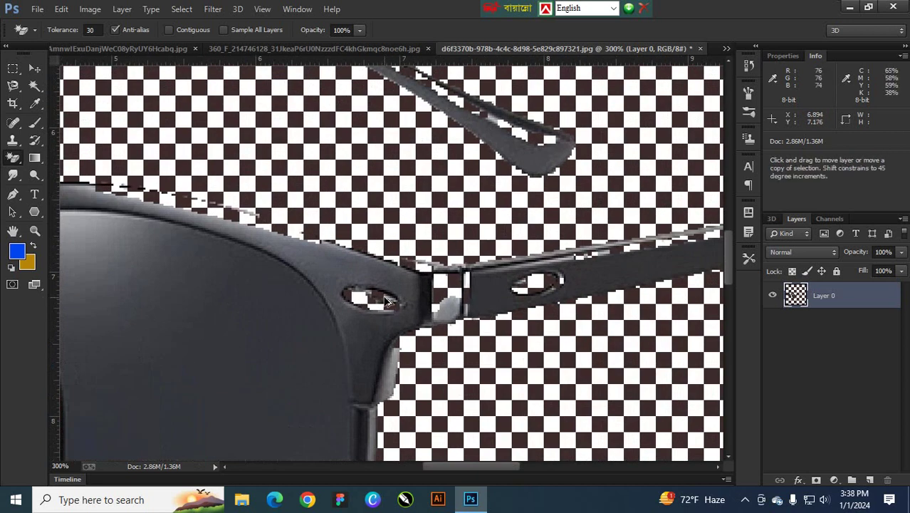
# - Revert the sunglasses photo to its original opened state in the history and examine the intact hinge and temple
pyautogui.click(749, 65)
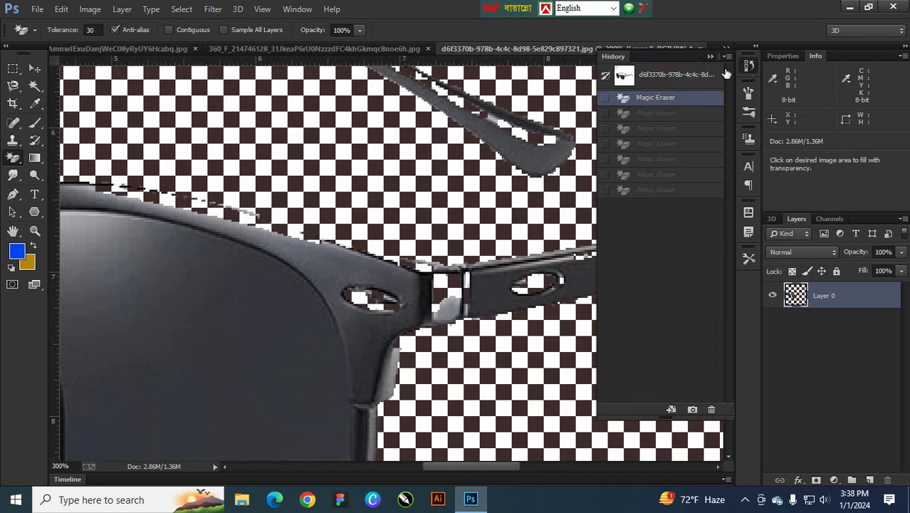
pyautogui.click(662, 74)
pyautogui.press('space')
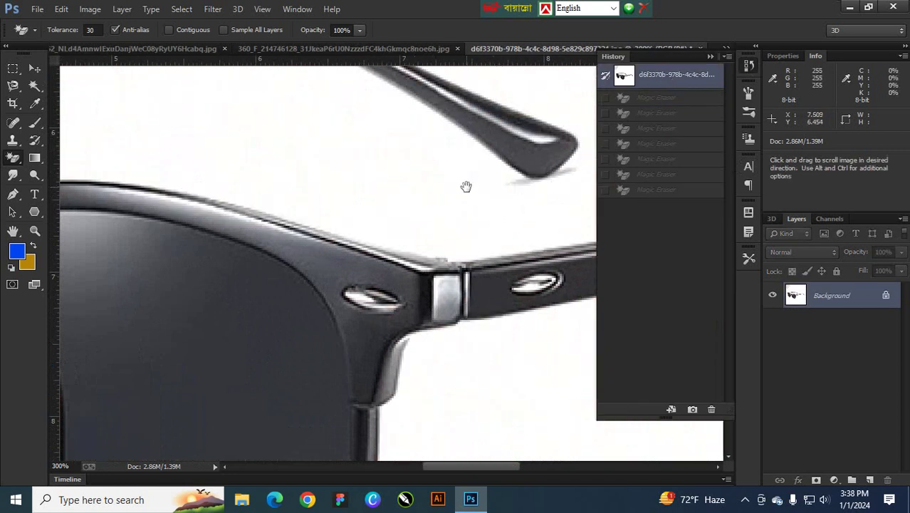
pyautogui.moveTo(464, 187); pyautogui.dragTo(357, 216)
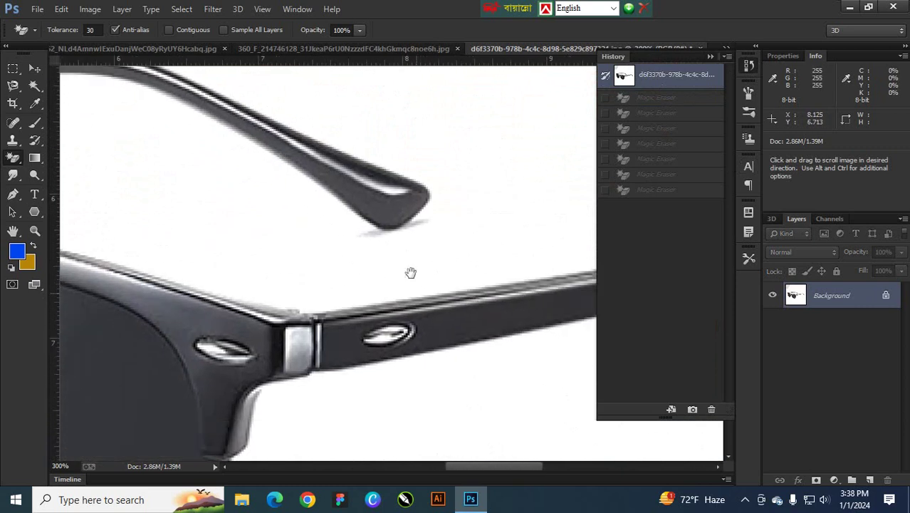
# - Return to a view of the whole sunglasses photo and collapse the history list
pyautogui.hotkey('ctrl', '-')
pyautogui.hotkey('ctrl', '-')
pyautogui.hotkey('ctrl', '-')
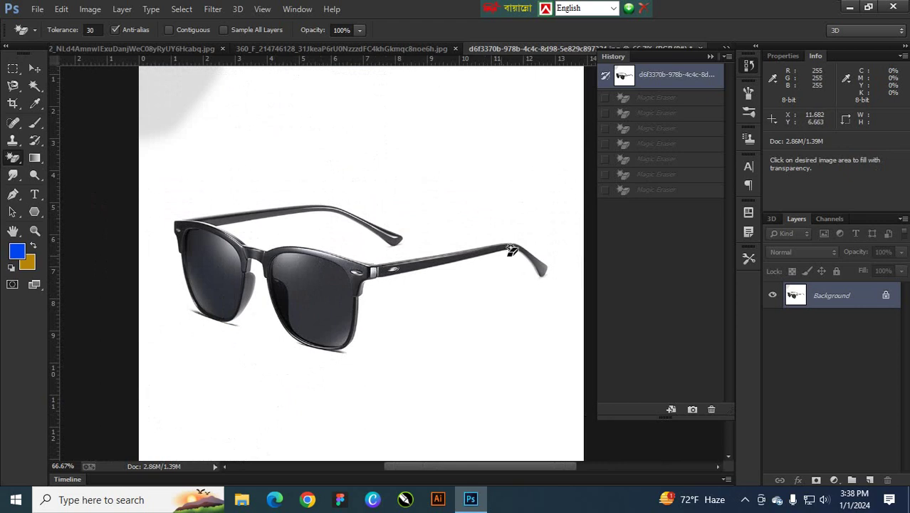
pyautogui.click(97, 30)
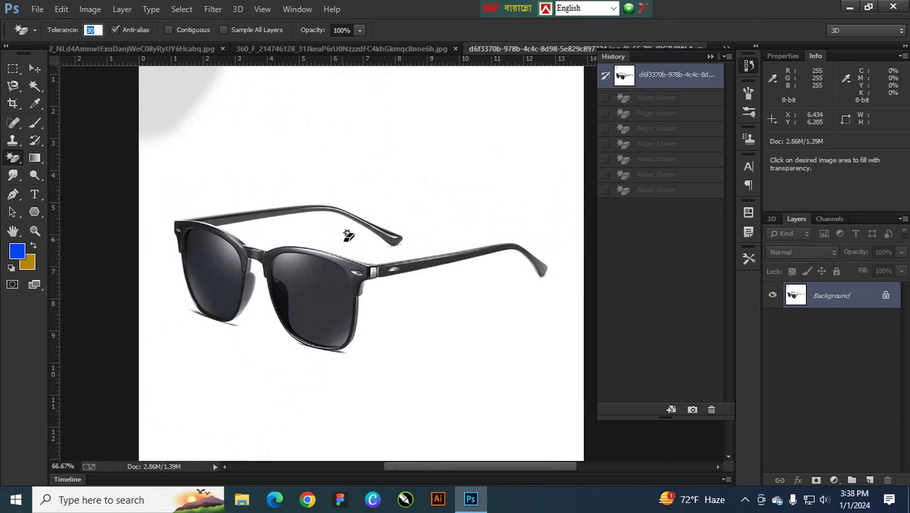
pyautogui.rightClick(14, 159)
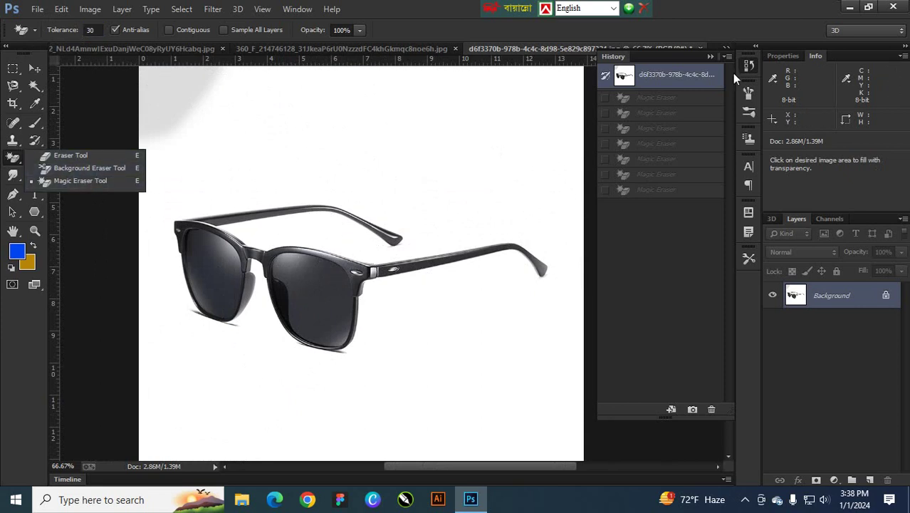
pyautogui.click(710, 56)
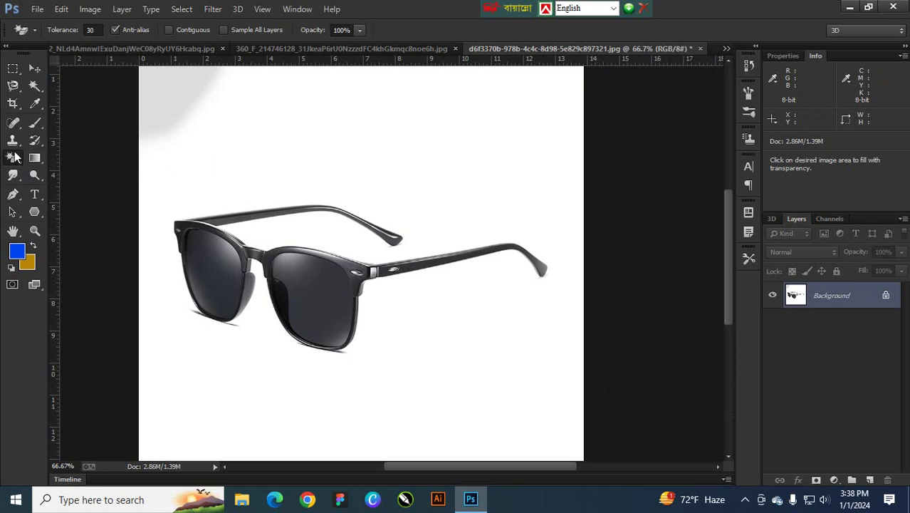
pyautogui.rightClick(14, 158)
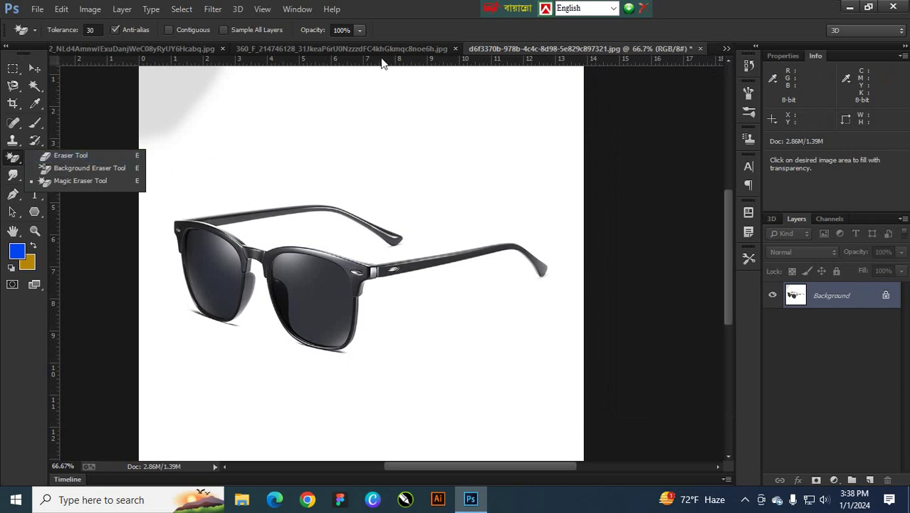
# - Close all open documents, including the portrait, sunglasses photo and footballer cut-out, without saving changes
pyautogui.click(222, 49)
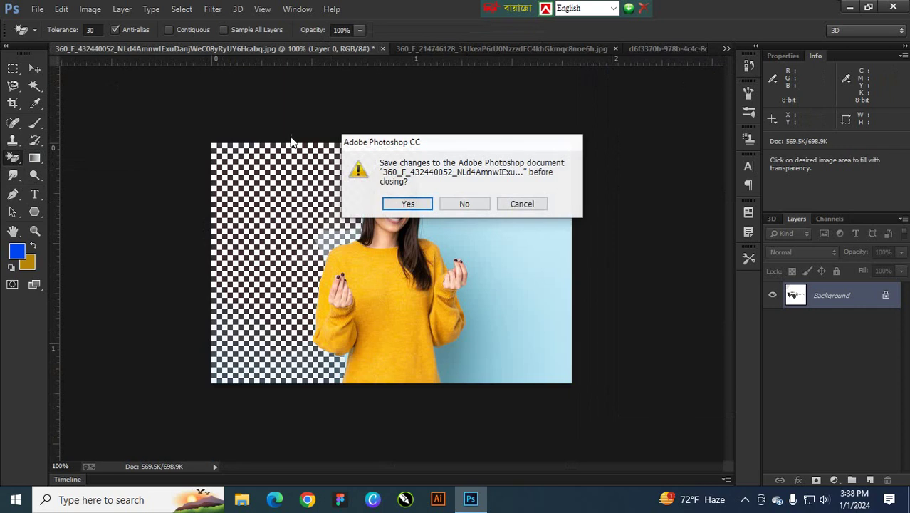
pyautogui.click(464, 205)
pyautogui.click(35, 10)
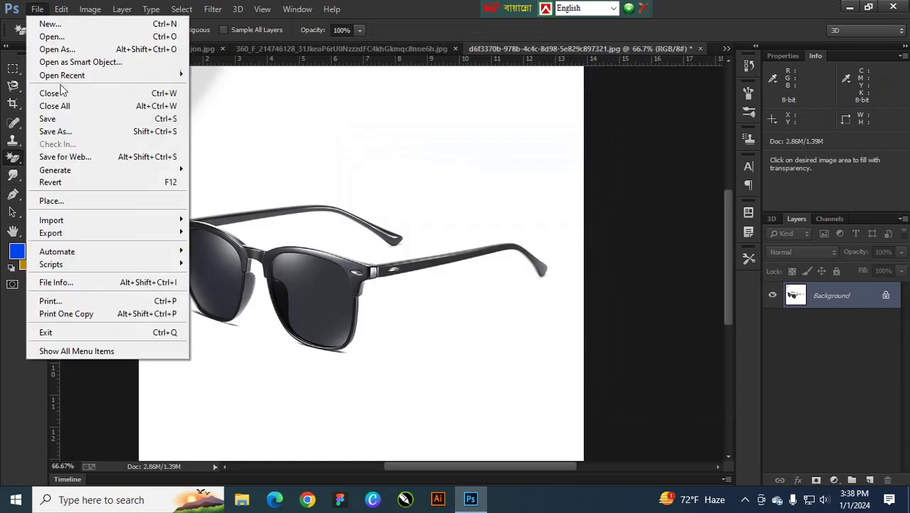
pyautogui.click(66, 105)
pyautogui.click(463, 198)
pyautogui.click(463, 197)
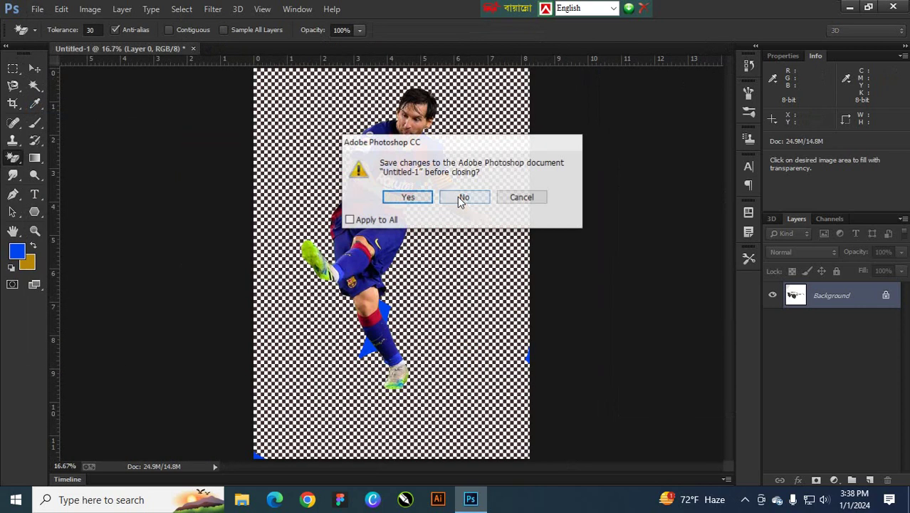
pyautogui.click(463, 198)
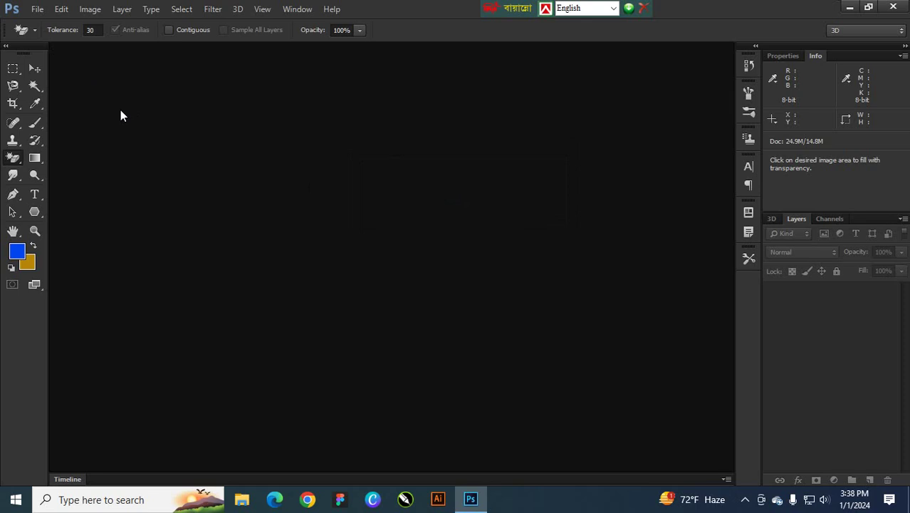
pyautogui.click(39, 10)
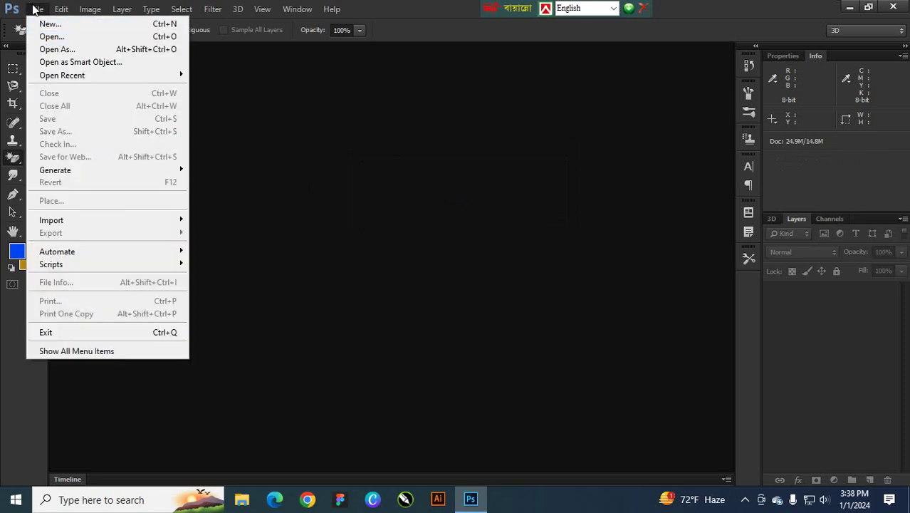
pyautogui.click(36, 8)
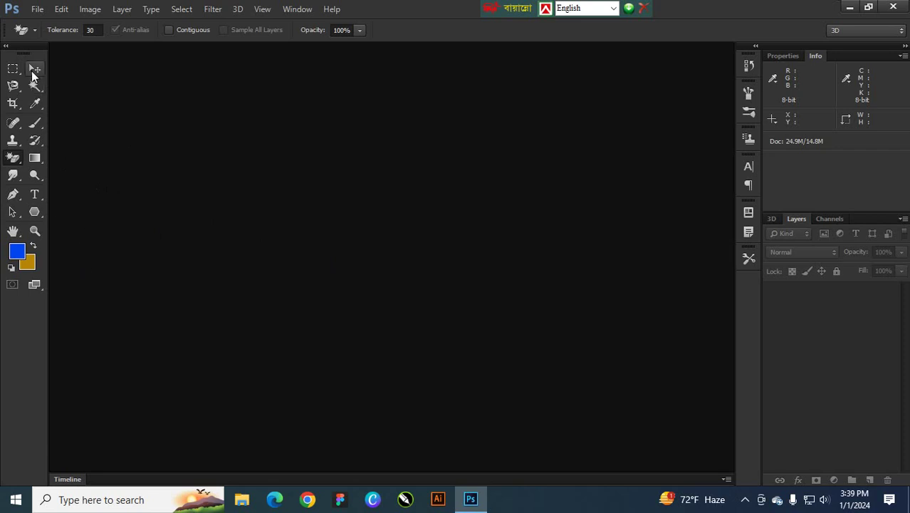
pyautogui.click(11, 86)
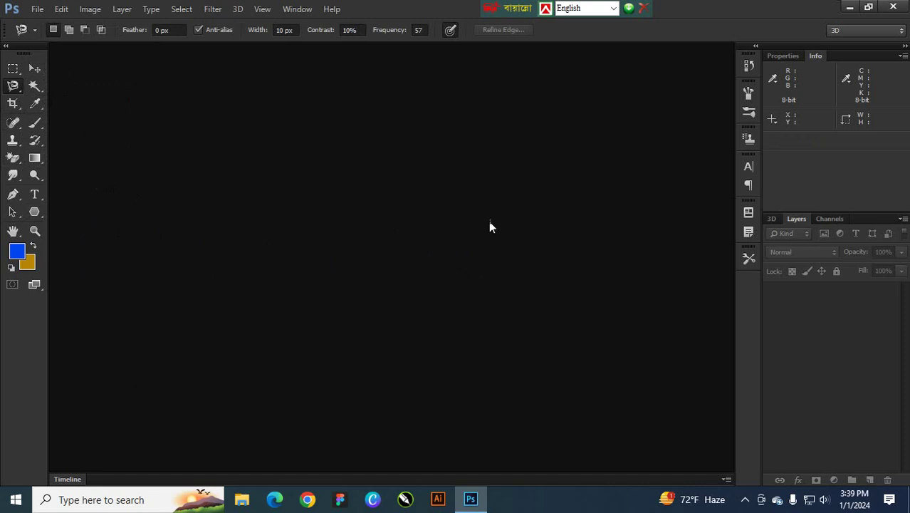
# - Open the nexg-n6-block and messi-barcelona_afp images together from the Class 10 folder
pyautogui.click(37, 8)
pyautogui.click(32, 35)
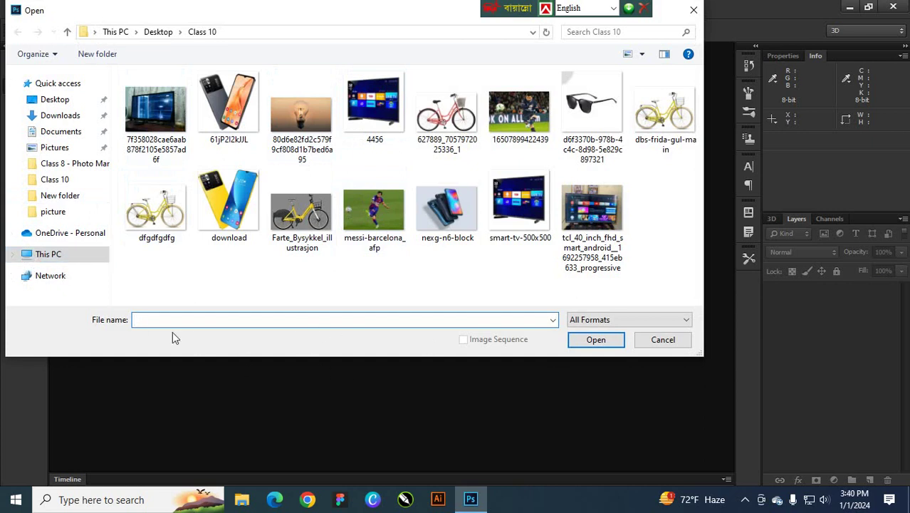
pyautogui.click(453, 214)
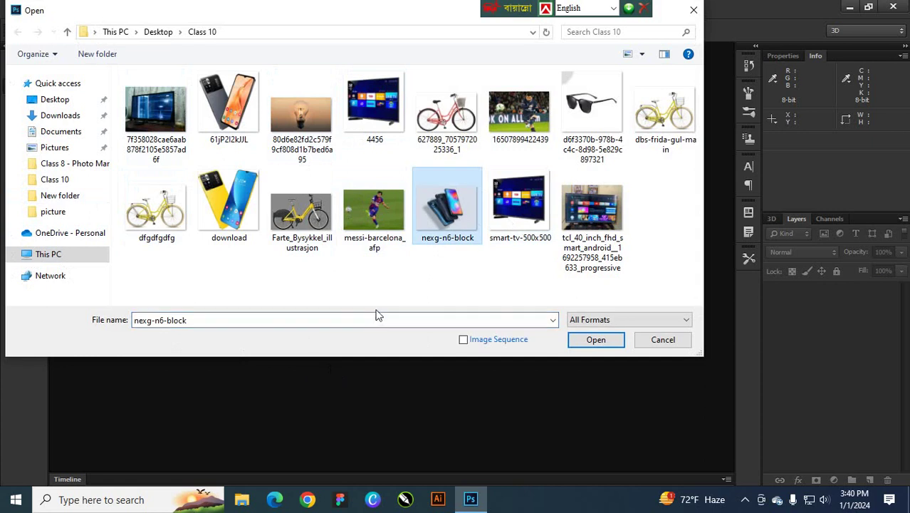
pyautogui.keyDown('ctrl'); pyautogui.click(367, 235); pyautogui.keyUp('ctrl')
pyautogui.click(595, 339)
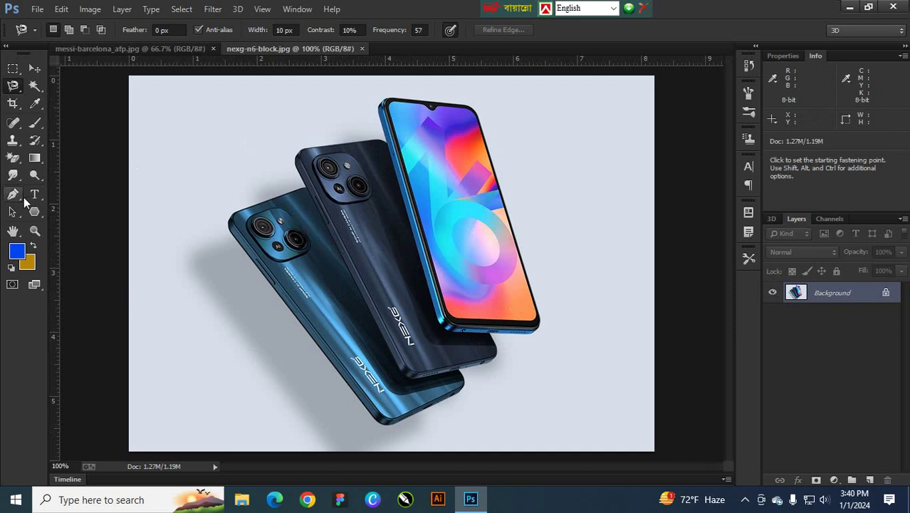
# - Select the front phone's display with the Quick Selection tool at a brush size of 60
pyautogui.click(11, 165)
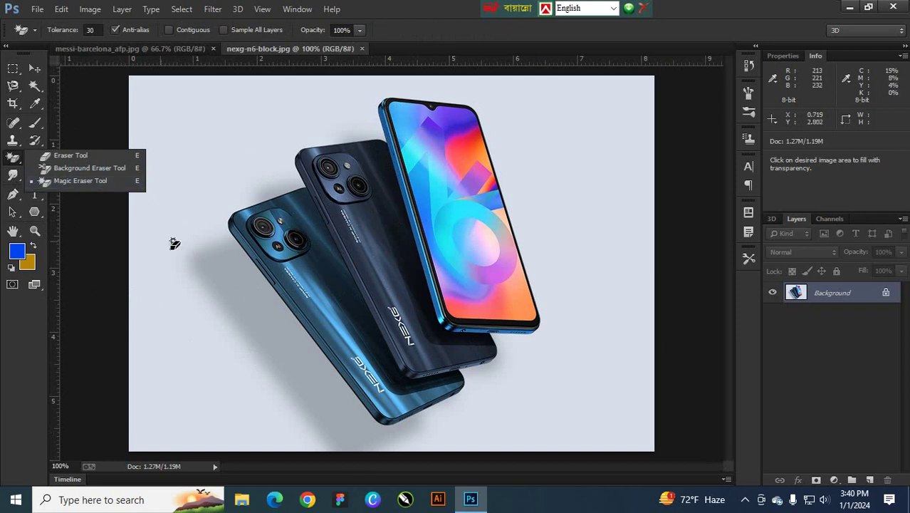
pyautogui.moveTo(34, 84)
pyautogui.mouseDown()
pyautogui.moveTo(81, 96)
pyautogui.moveTo(85, 84)
pyautogui.mouseUp()
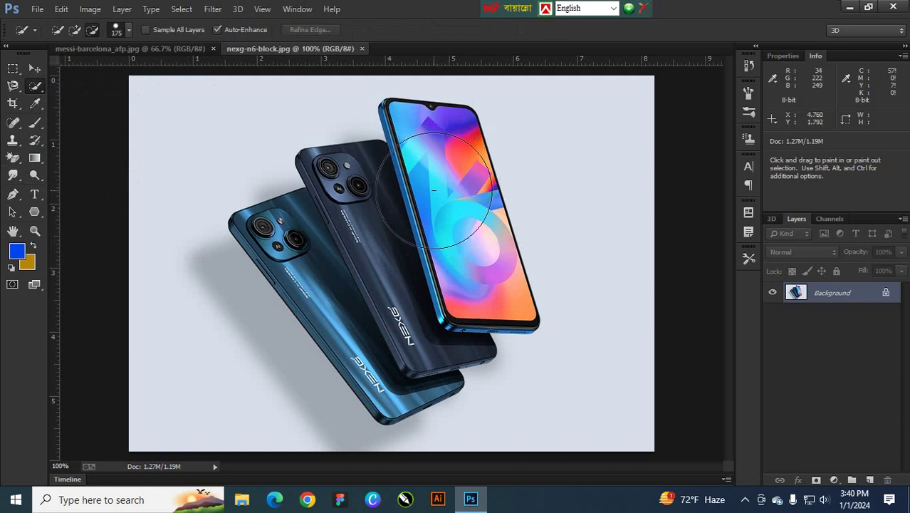
pyautogui.press('[')
pyautogui.press('[')
pyautogui.press('[')
pyautogui.press('[')
pyautogui.press('[')
pyautogui.press('[')
pyautogui.press('[')
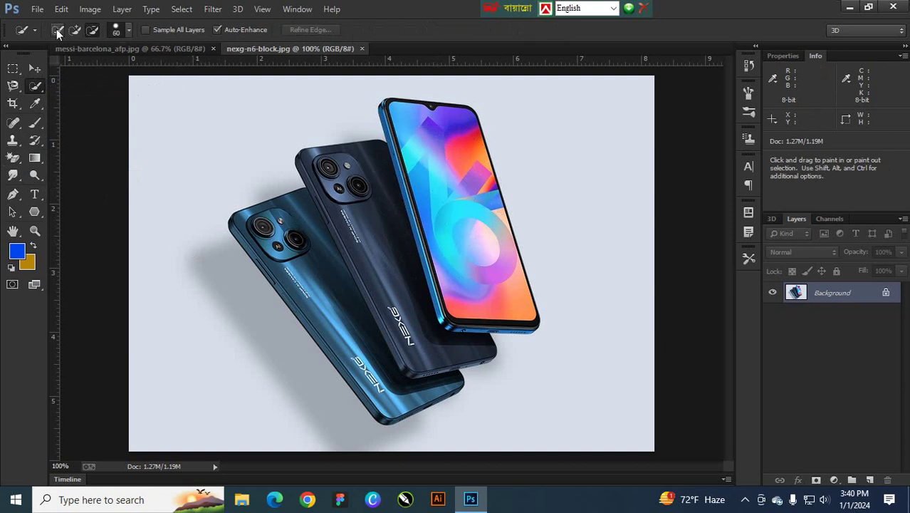
pyautogui.moveTo(416, 136)
pyautogui.mouseDown()
pyautogui.moveTo(463, 219)
pyautogui.moveTo(454, 219)
pyautogui.mouseUp()
# - Reduce the brush size to 15 and add the front phone's upper-left corner and the start of its side frame to the selection
pyautogui.hotkey('ctrl', '+')
pyautogui.hotkey('ctrl', '+')
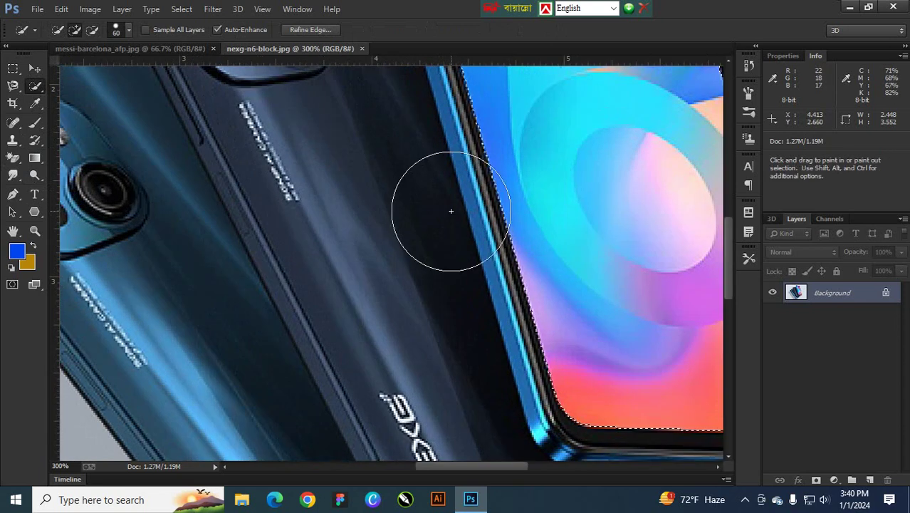
pyautogui.hotkey('ctrl', '-')
pyautogui.hotkey('ctrl', '-')
pyautogui.hotkey('ctrl', '+')
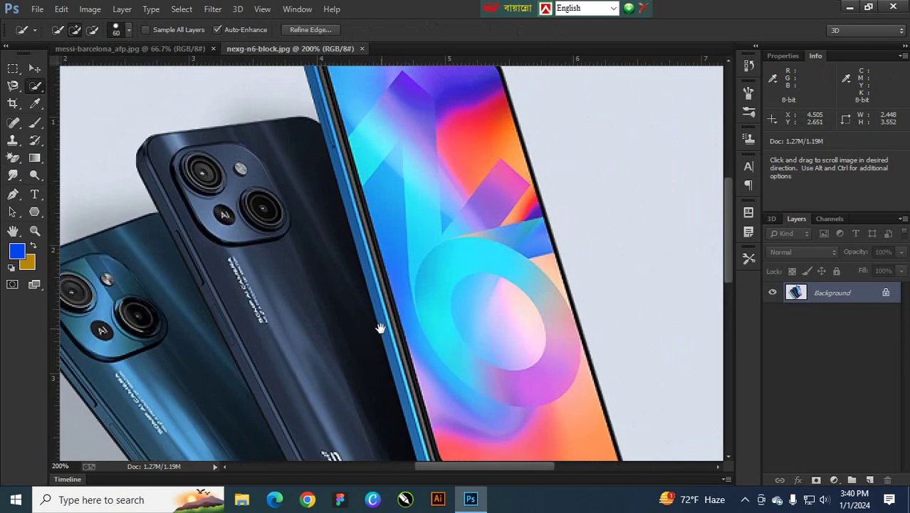
pyautogui.hotkey('ctrl', '+')
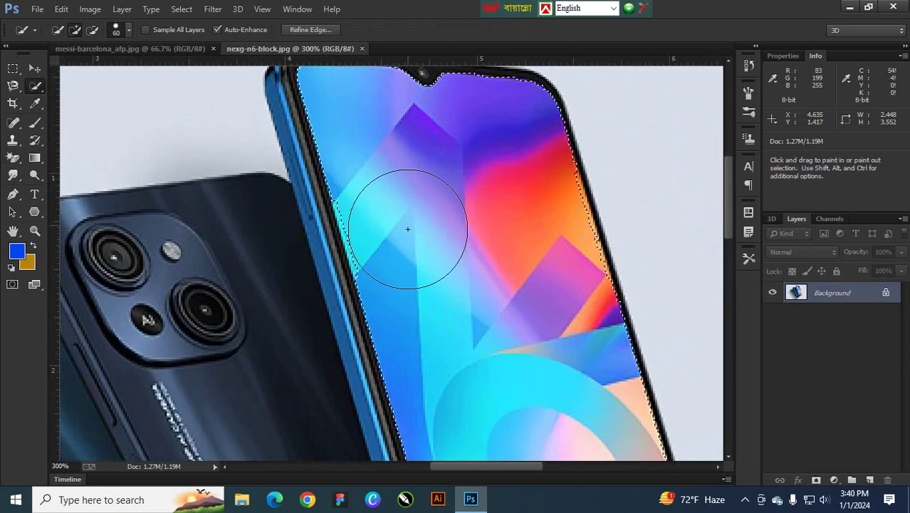
pyautogui.moveTo(406, 228); pyautogui.dragTo(410, 296)
pyautogui.press('[')
pyautogui.press('[')
pyautogui.press('[')
pyautogui.press('[')
pyautogui.press('[')
pyautogui.press('[')
pyautogui.press('[')
pyautogui.press('[')
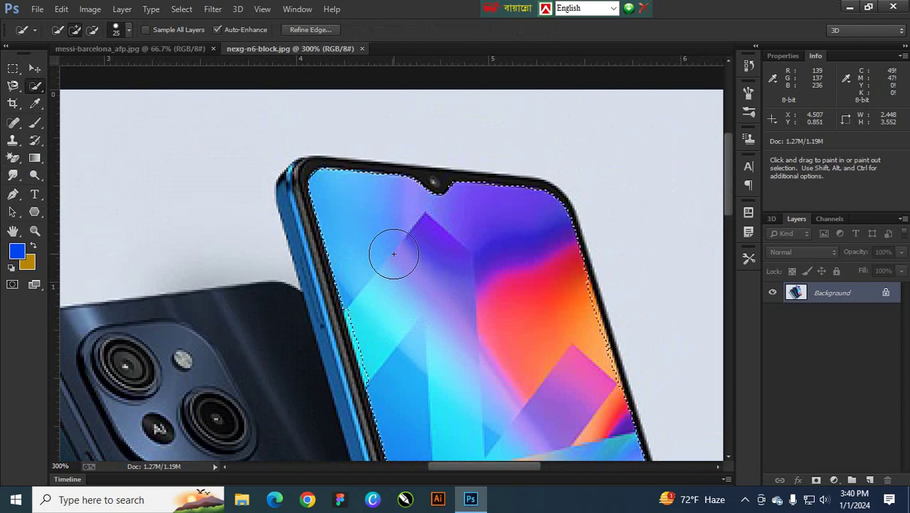
pyautogui.moveTo(328, 192)
pyautogui.mouseDown()
pyautogui.moveTo(309, 175)
pyautogui.moveTo(311, 231)
pyautogui.mouseUp()
pyautogui.scroll(2, 342, 270)
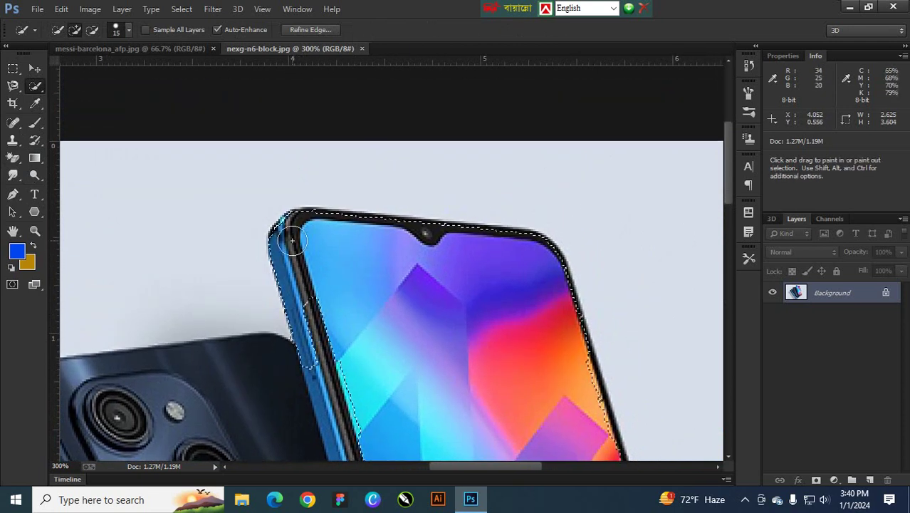
# - Set the brush size to 10 and extend the selection along the phone's top bezel and around its upper-right corner
pyautogui.press('[')
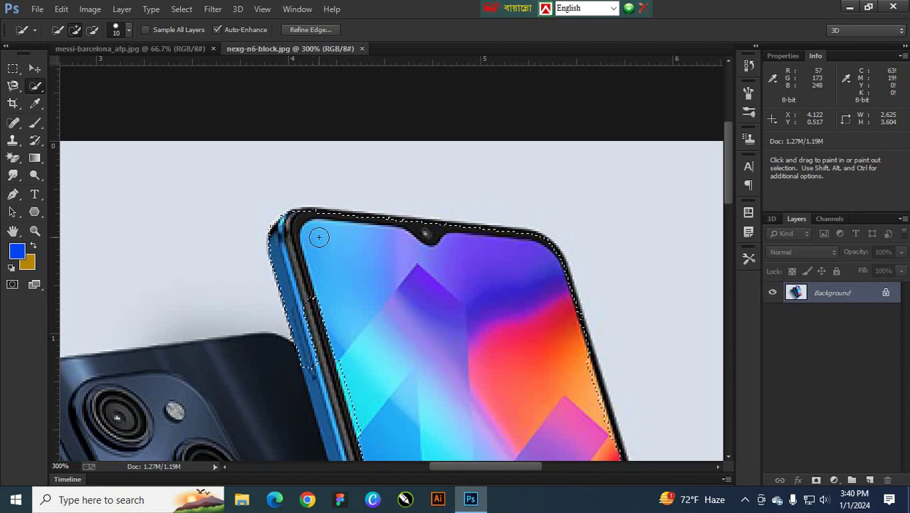
pyautogui.moveTo(304, 218)
pyautogui.mouseDown()
pyautogui.moveTo(408, 219)
pyautogui.moveTo(544, 248)
pyautogui.mouseUp()
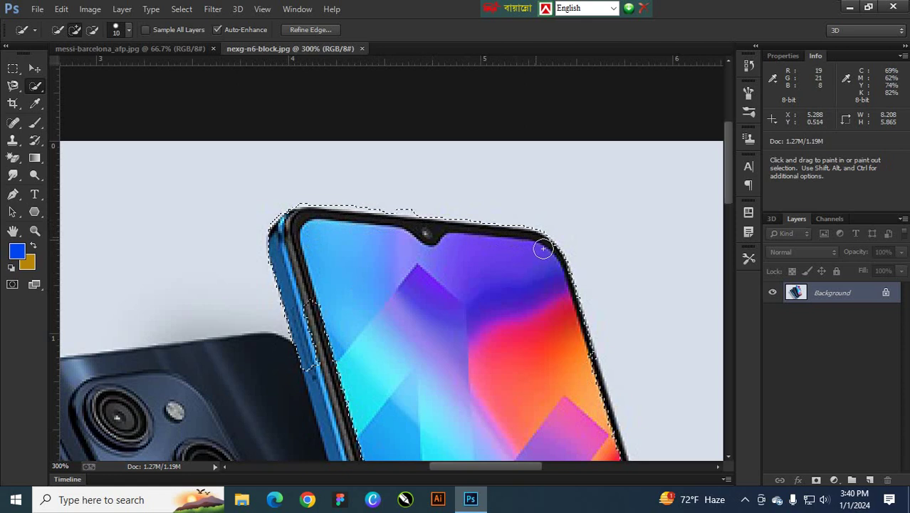
pyautogui.moveTo(568, 292)
pyautogui.mouseDown()
pyautogui.moveTo(573, 325)
pyautogui.moveTo(532, 366)
pyautogui.mouseUp()
pyautogui.moveTo(492, 393); pyautogui.dragTo(365, 233)
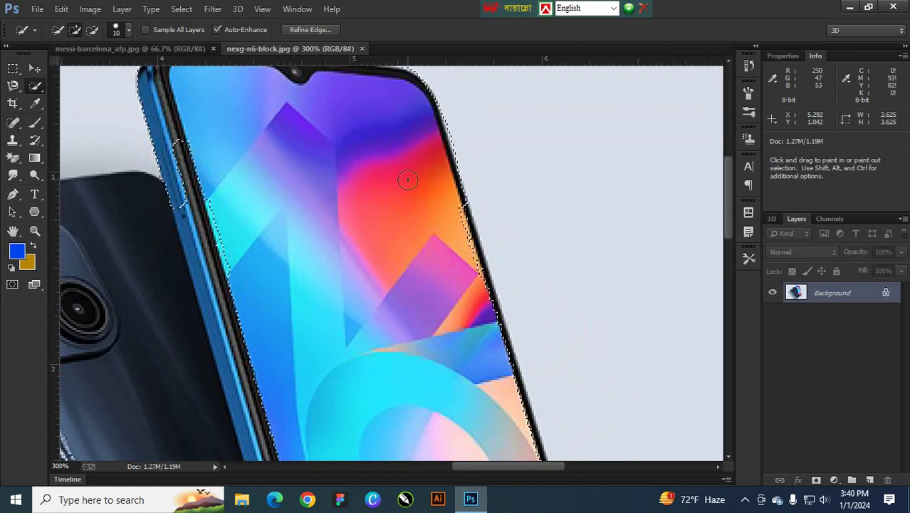
# - Extend the selection down the front phone's right edge to its lower corner
pyautogui.moveTo(416, 190)
pyautogui.mouseDown()
pyautogui.moveTo(433, 180)
pyautogui.moveTo(461, 221)
pyautogui.moveTo(494, 326)
pyautogui.mouseUp()
pyautogui.moveTo(406, 345); pyautogui.dragTo(335, 204)
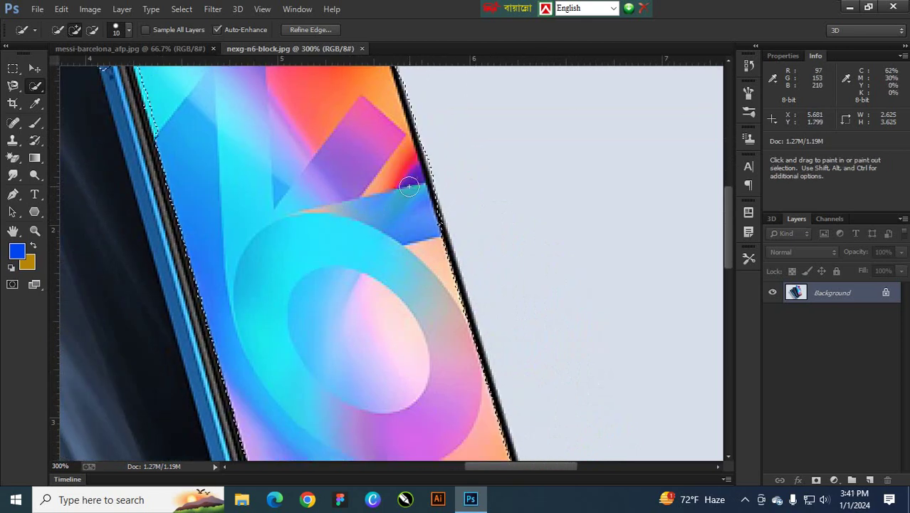
pyautogui.moveTo(377, 305); pyautogui.dragTo(298, 185)
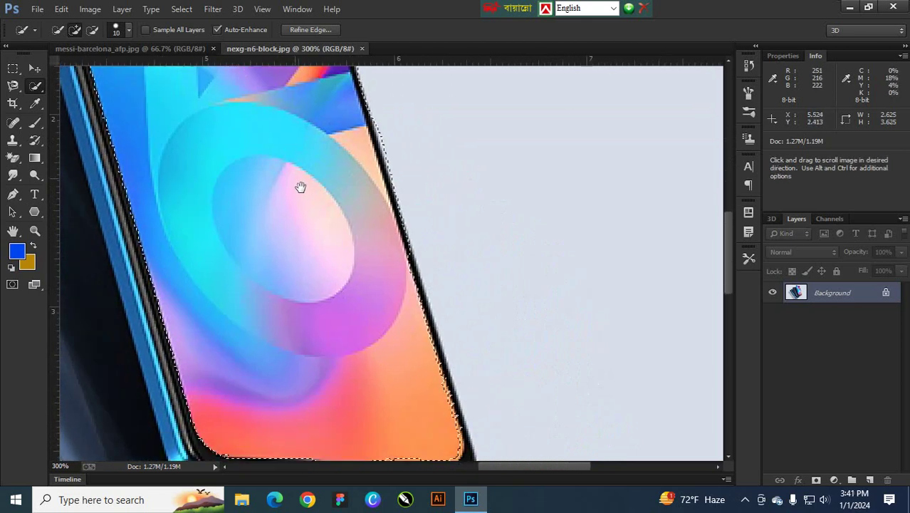
pyautogui.moveTo(373, 233)
pyautogui.mouseDown()
pyautogui.moveTo(393, 221)
pyautogui.moveTo(410, 251)
pyautogui.moveTo(435, 384)
pyautogui.mouseUp()
pyautogui.moveTo(359, 375); pyautogui.dragTo(329, 264)
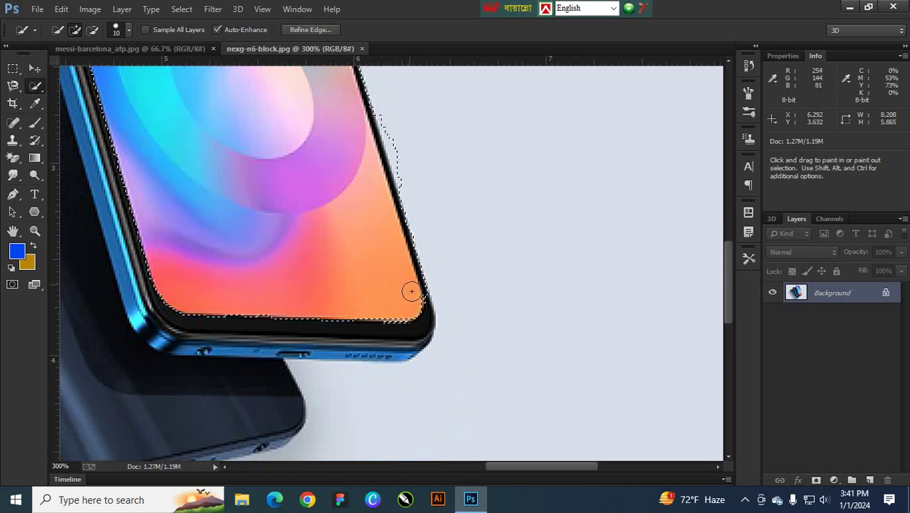
# - Add the front phone's bottom edge and blue side frame to the selection, up to the top-left corner
pyautogui.moveTo(423, 319)
pyautogui.mouseDown()
pyautogui.moveTo(368, 330)
pyautogui.moveTo(288, 324)
pyautogui.moveTo(322, 337)
pyautogui.mouseUp()
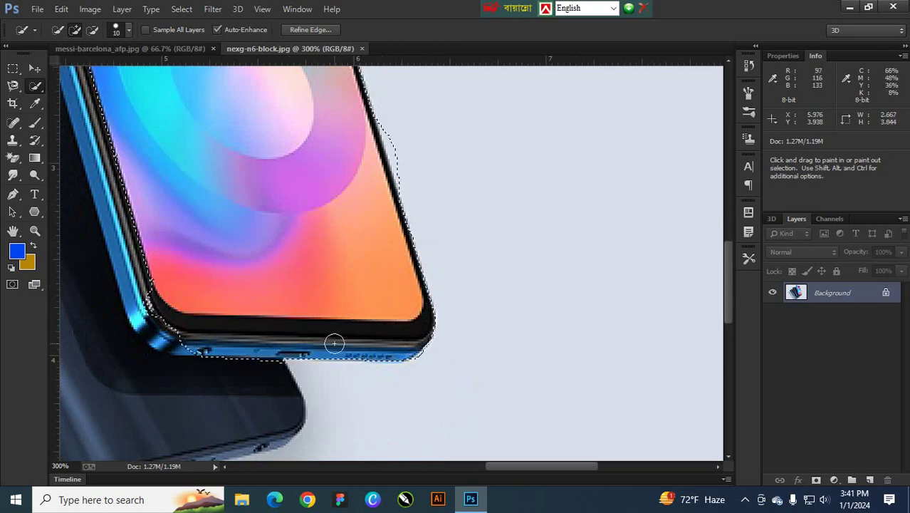
pyautogui.moveTo(217, 309); pyautogui.dragTo(424, 354)
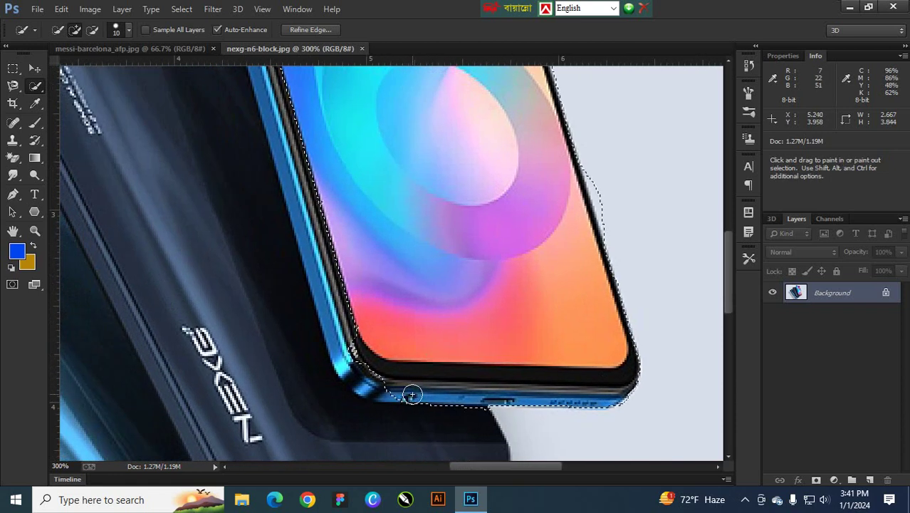
pyautogui.moveTo(349, 328)
pyautogui.mouseDown()
pyautogui.moveTo(336, 281)
pyautogui.moveTo(346, 338)
pyautogui.moveTo(316, 188)
pyautogui.moveTo(316, 260)
pyautogui.moveTo(299, 157)
pyautogui.moveTo(390, 364)
pyautogui.mouseUp()
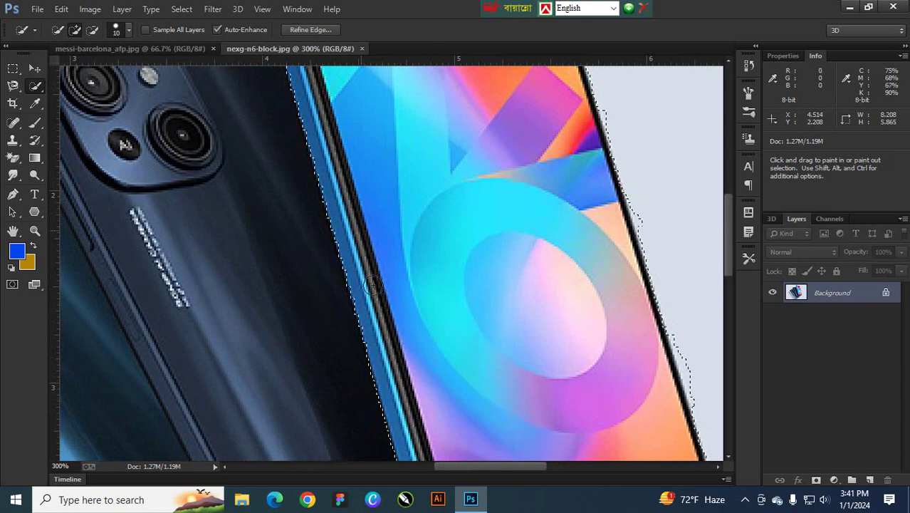
pyautogui.moveTo(386, 197)
pyautogui.mouseDown()
pyautogui.moveTo(457, 376)
pyautogui.moveTo(479, 476)
pyautogui.mouseUp()
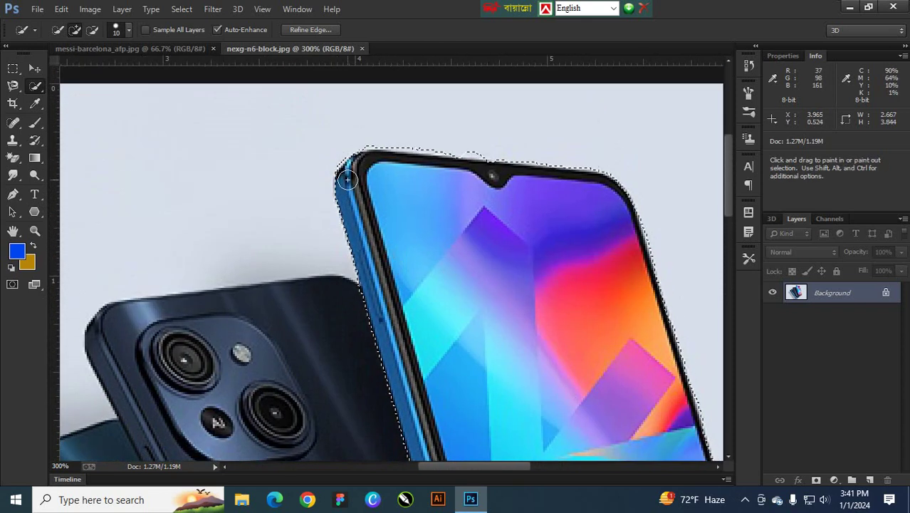
pyautogui.moveTo(344, 184)
pyautogui.mouseDown()
pyautogui.moveTo(347, 160)
pyautogui.moveTo(349, 171)
pyautogui.moveTo(470, 157)
pyautogui.moveTo(458, 149)
pyautogui.mouseUp()
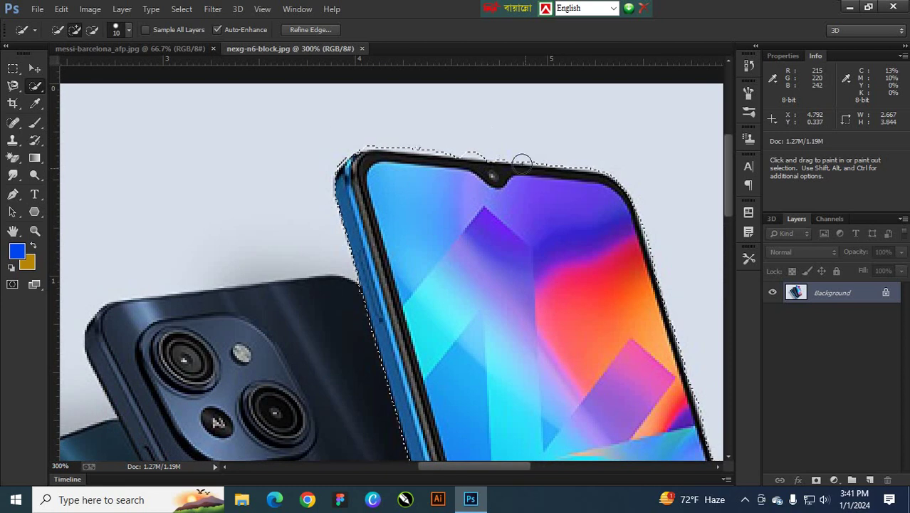
pyautogui.moveTo(517, 299)
pyautogui.mouseDown()
pyautogui.moveTo(495, 292)
pyautogui.moveTo(445, 335)
pyautogui.mouseUp()
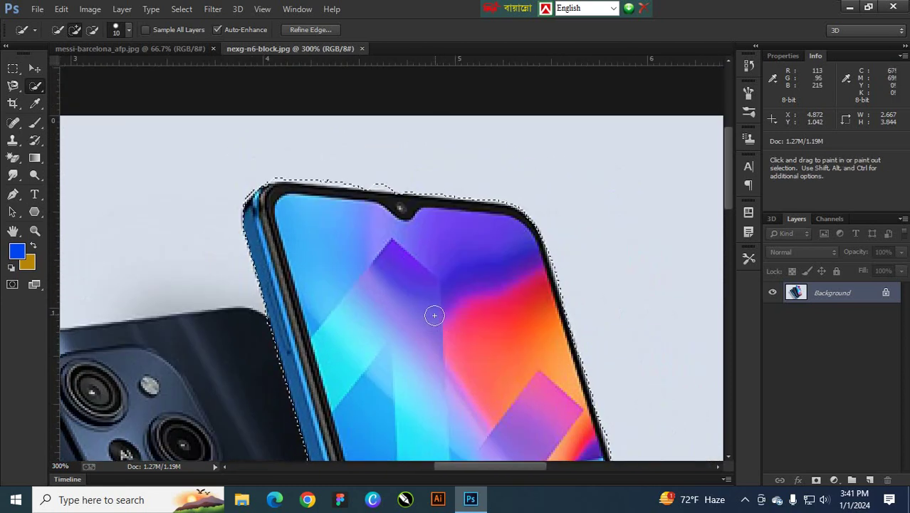
# - Subtract the stray background patches along the front phone's top bezel from the selection
pyautogui.press('alt')
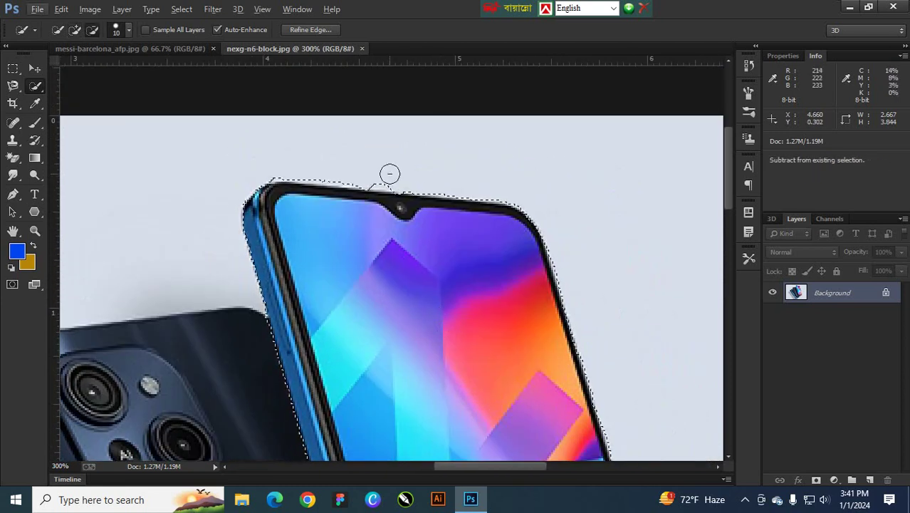
pyautogui.press('alt')
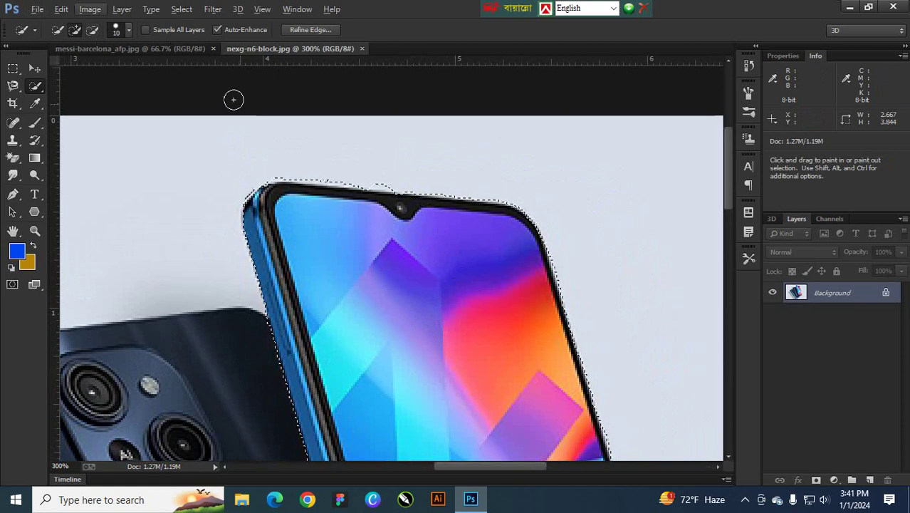
pyautogui.press('alt')
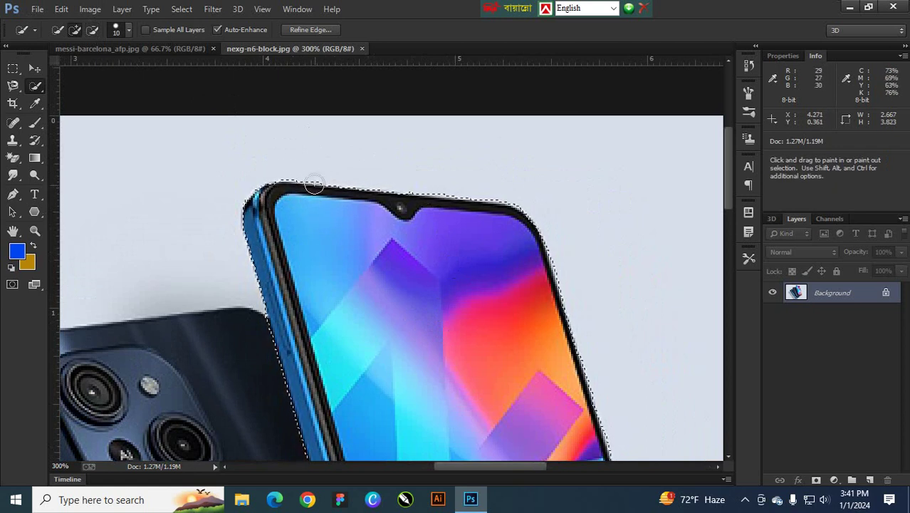
# - Subtract the excess background beside the front phone's right edge from the selection and check the outline down to its lower corner
pyautogui.moveTo(505, 346)
pyautogui.mouseDown()
pyautogui.moveTo(357, 240)
pyautogui.moveTo(376, 301)
pyautogui.moveTo(359, 162)
pyautogui.mouseUp()
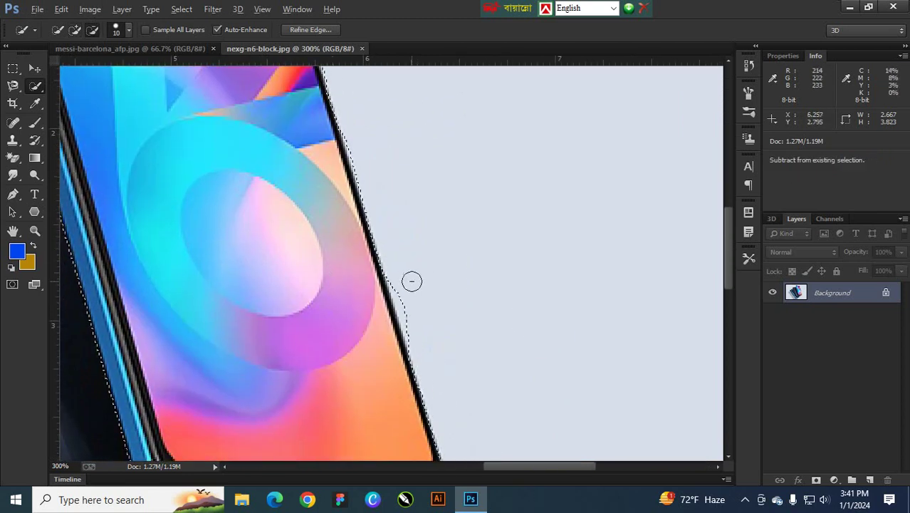
pyautogui.moveTo(400, 281)
pyautogui.mouseDown()
pyautogui.moveTo(415, 328)
pyautogui.moveTo(400, 281)
pyautogui.moveTo(421, 349)
pyautogui.moveTo(422, 325)
pyautogui.mouseUp()
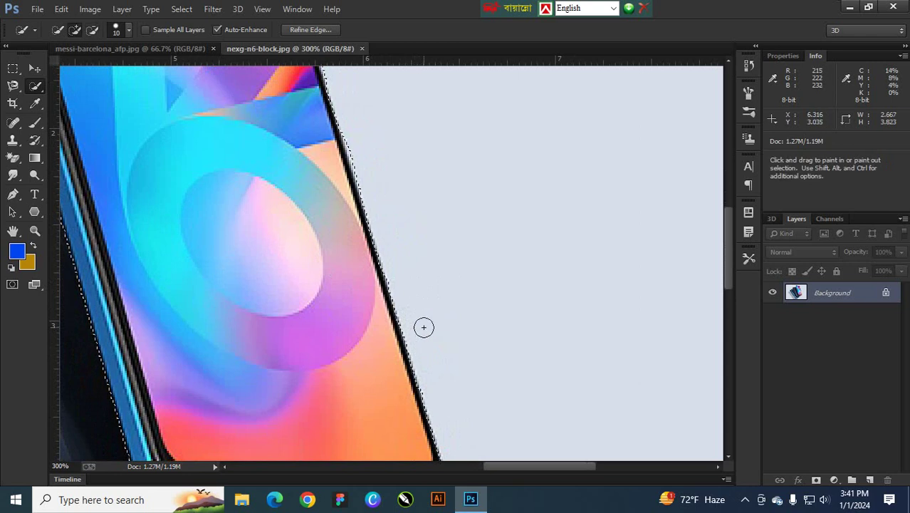
pyautogui.moveTo(358, 391)
pyautogui.mouseDown()
pyautogui.moveTo(379, 269)
pyautogui.moveTo(472, 262)
pyautogui.mouseUp()
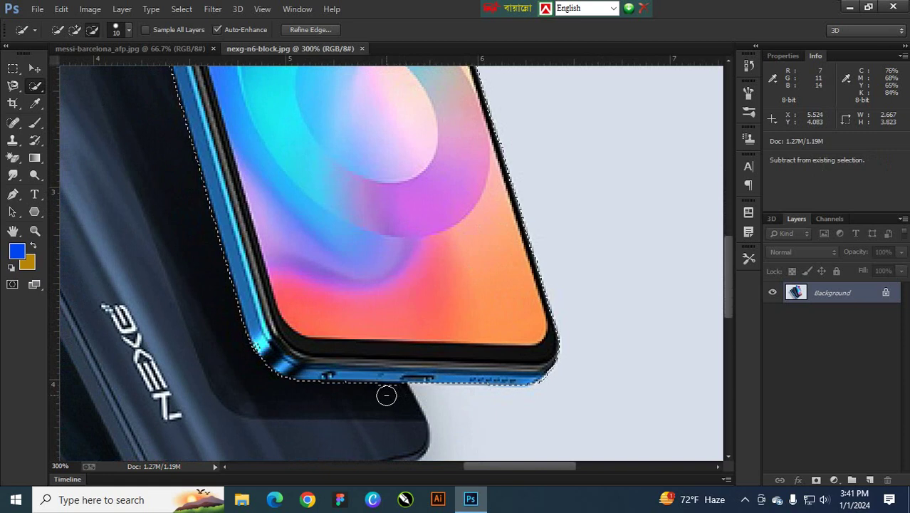
pyautogui.scroll(5, 304, 392)
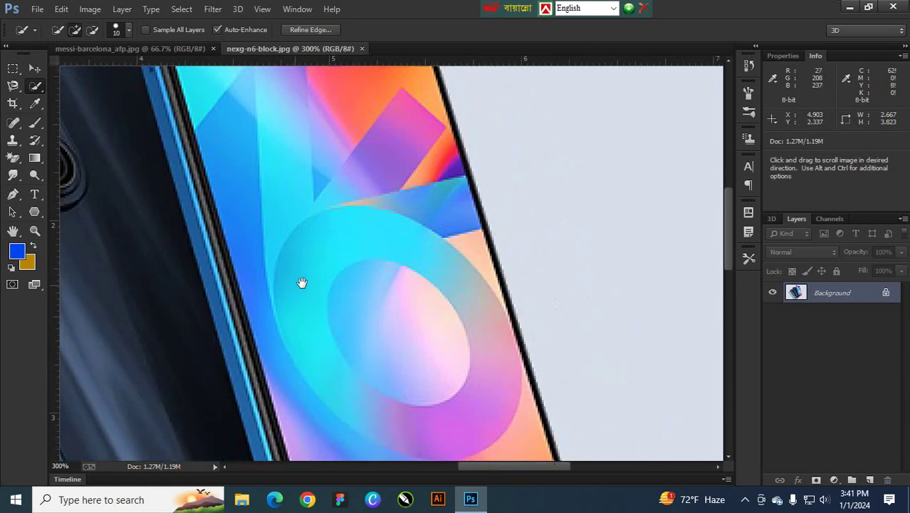
pyautogui.moveTo(302, 282); pyautogui.dragTo(289, 270)
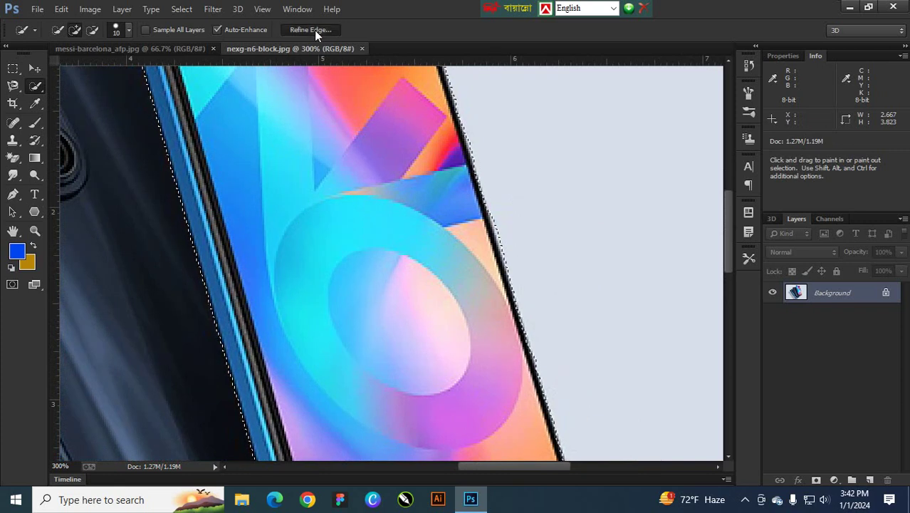
# - Open Refine Edge for the phone selection and preview it with the On Black view mode
pyautogui.click(314, 30)
pyautogui.moveTo(639, 120); pyautogui.dragTo(591, 136)
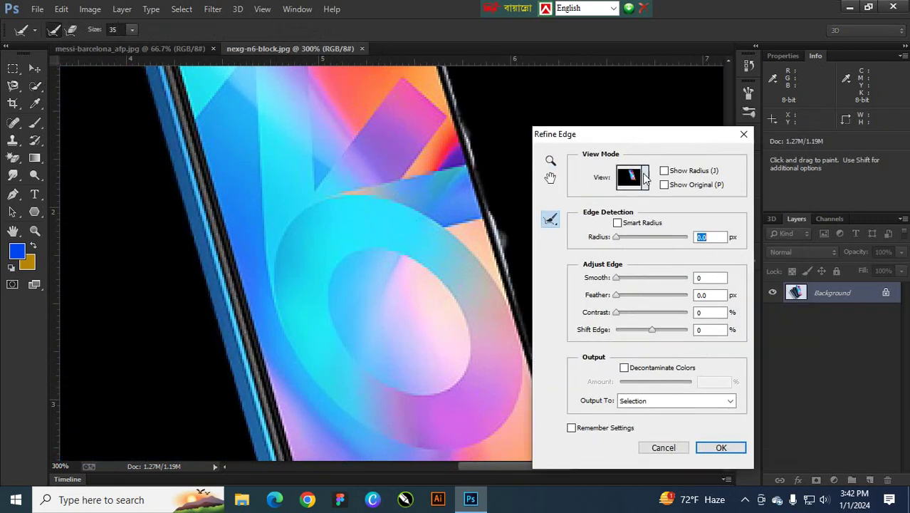
pyautogui.moveTo(643, 136); pyautogui.dragTo(635, 118)
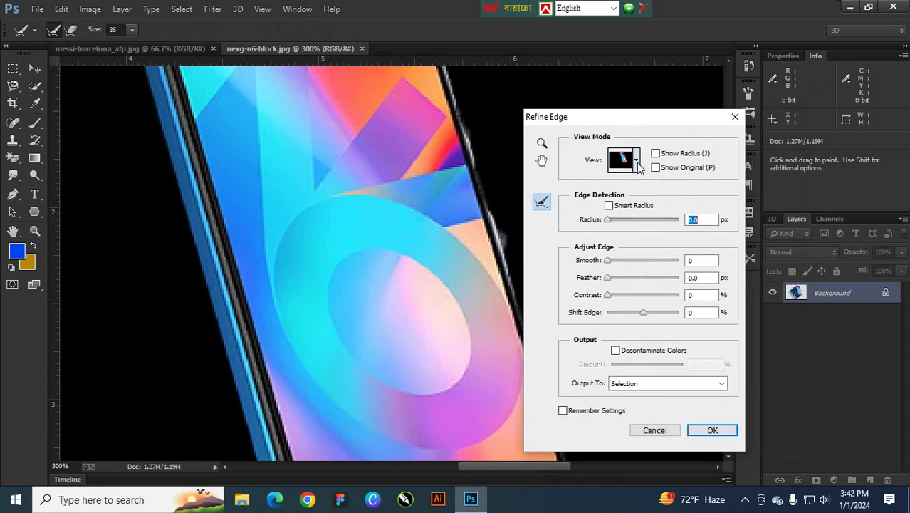
pyautogui.click(636, 161)
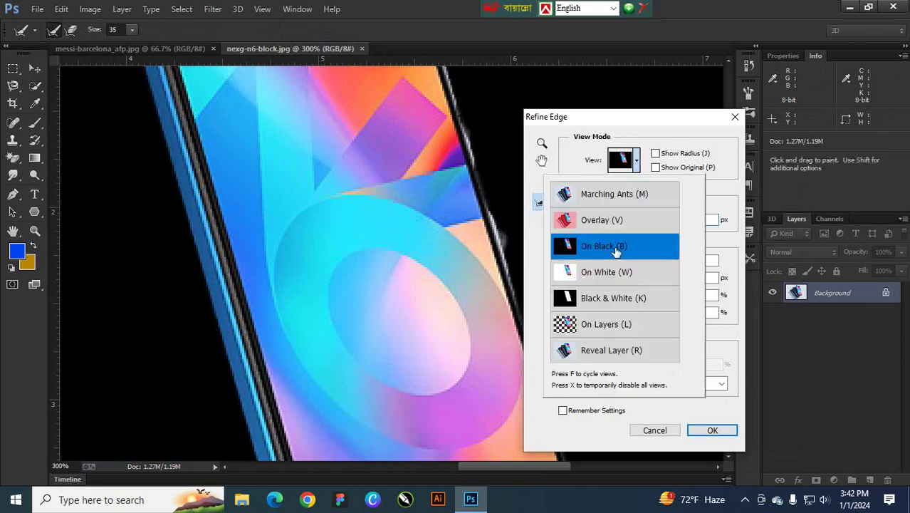
pyautogui.click(619, 246)
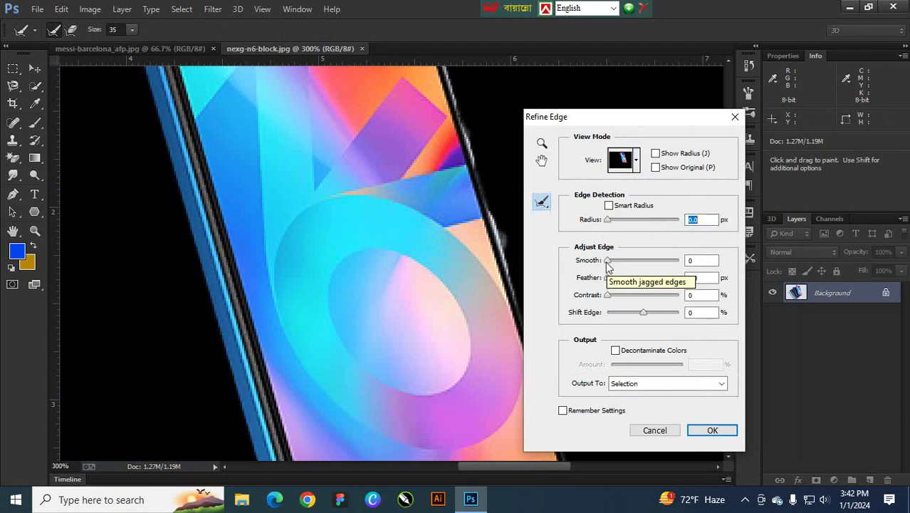
# - Refine the selection with Smooth 6, Contrast 5% and Shift Edge -8%, and output it to a Layer Mask
pyautogui.moveTo(606, 260); pyautogui.dragTo(610, 261)
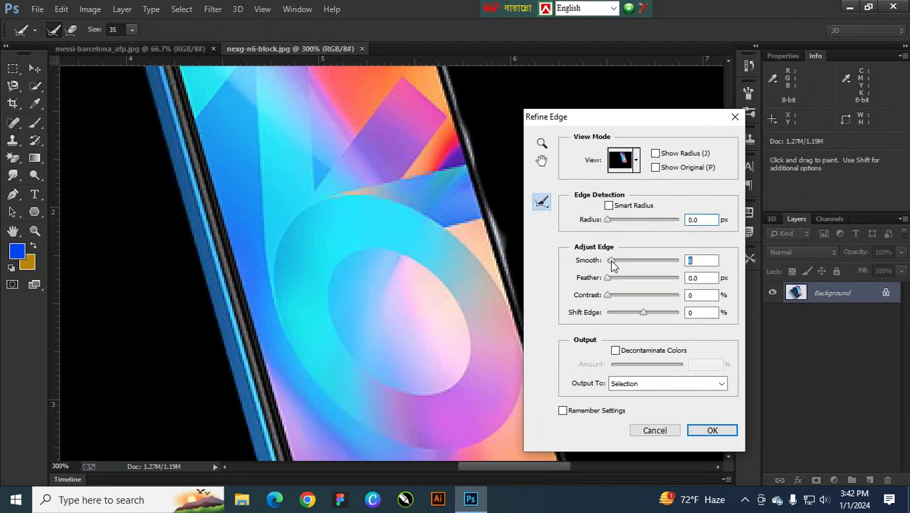
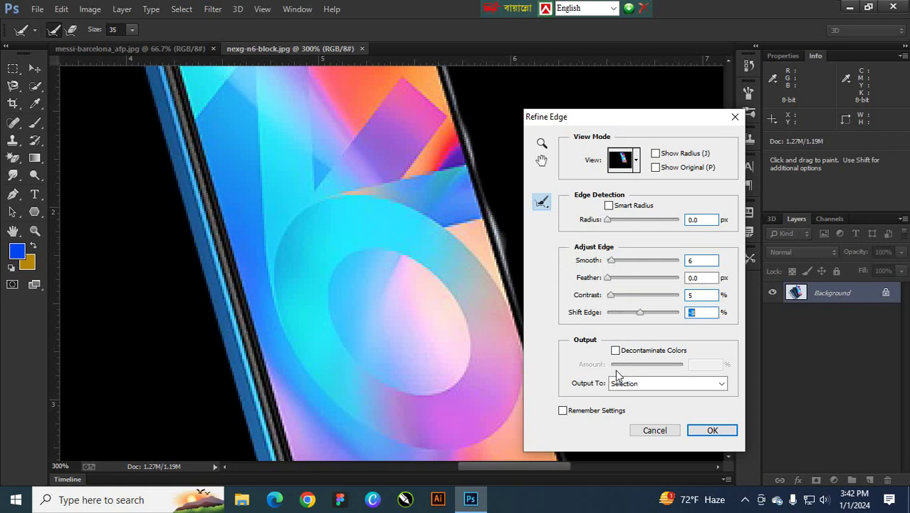
pyautogui.click(643, 386)
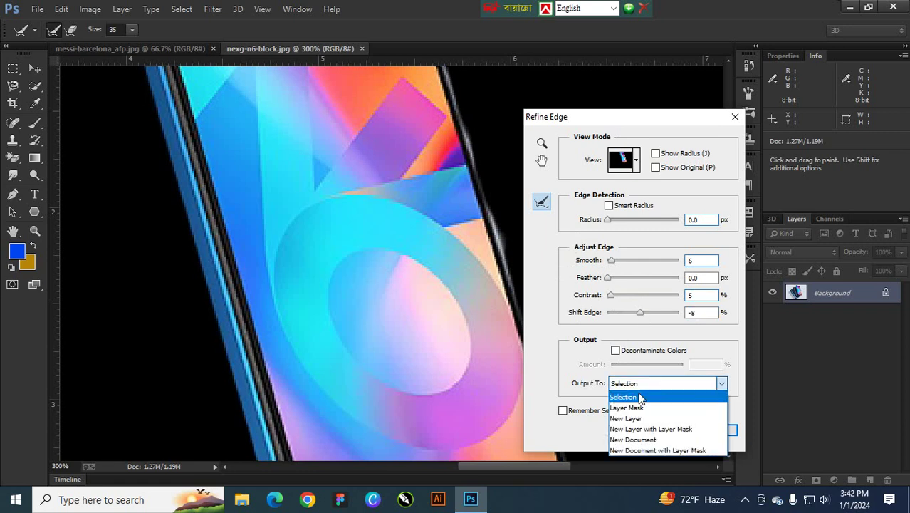
pyautogui.click(641, 409)
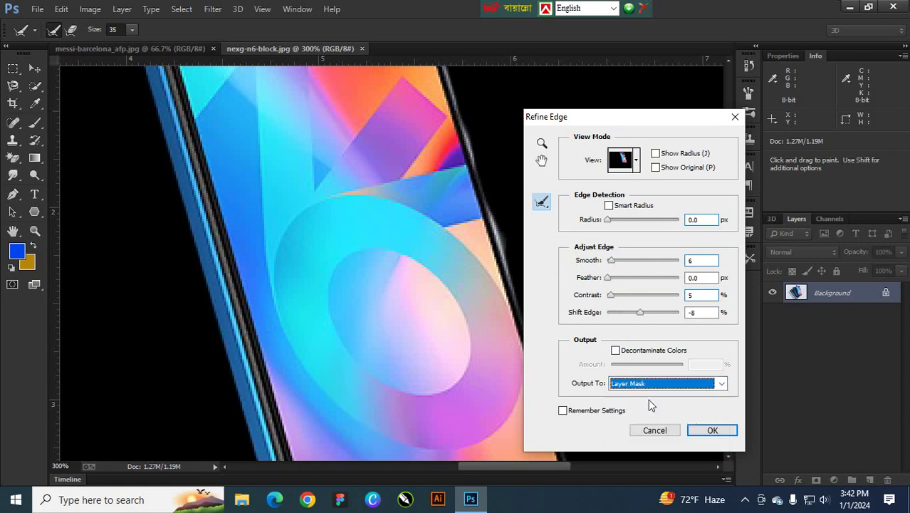
pyautogui.click(708, 431)
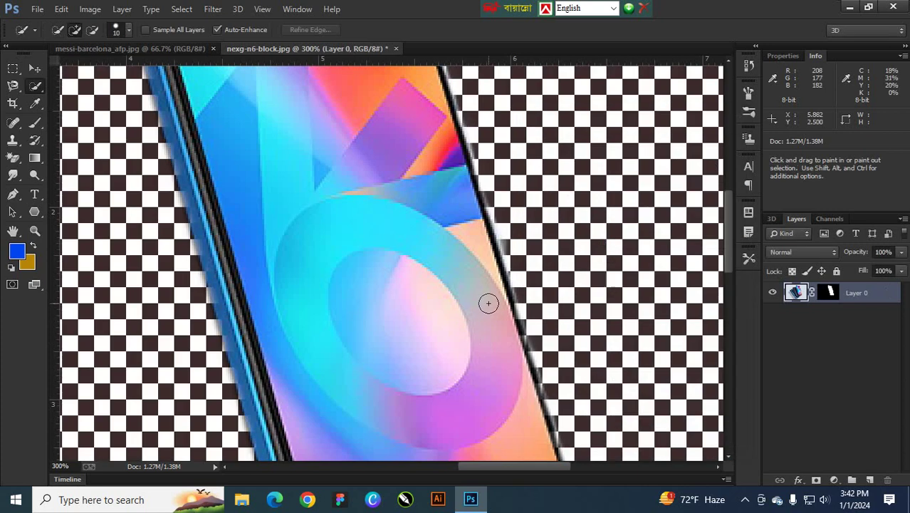
# - Move the masked phone down and left to the middle of the canvas
pyautogui.hotkey('ctrl', '-')
pyautogui.hotkey('ctrl', '-')
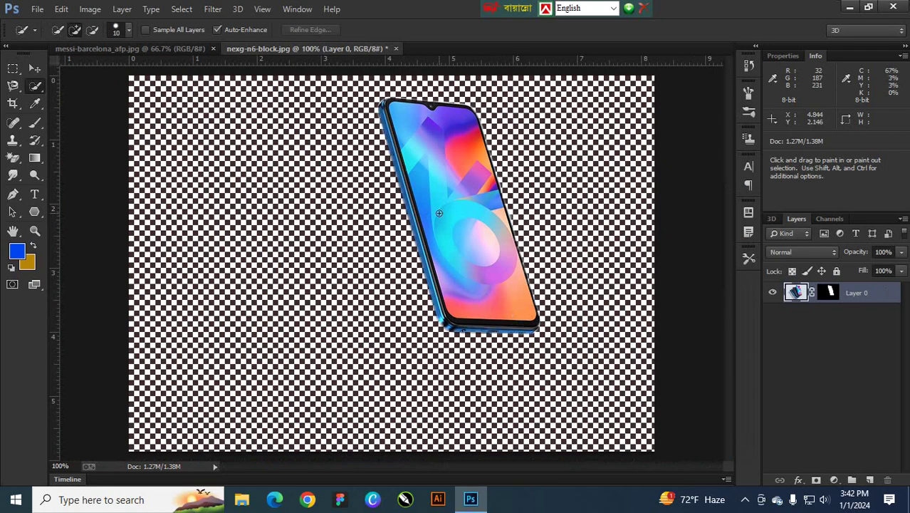
pyautogui.click(38, 69)
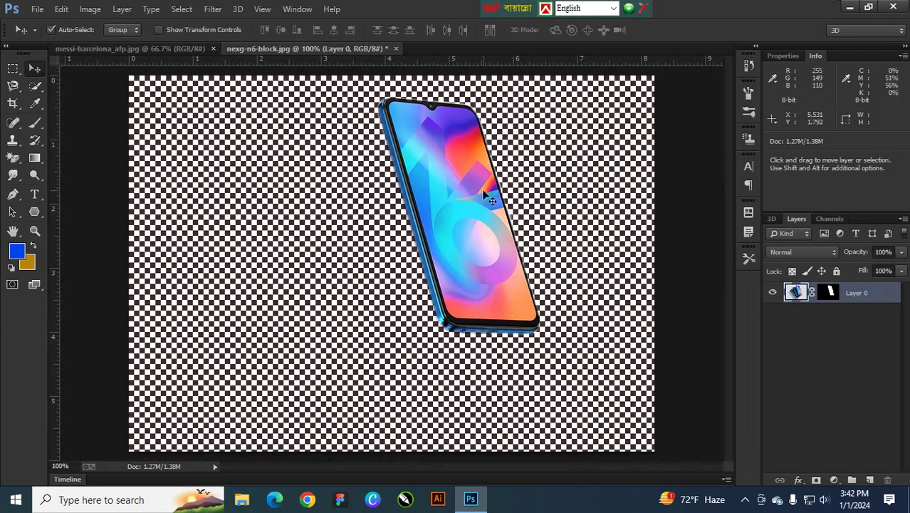
pyautogui.moveTo(425, 155); pyautogui.dragTo(362, 206)
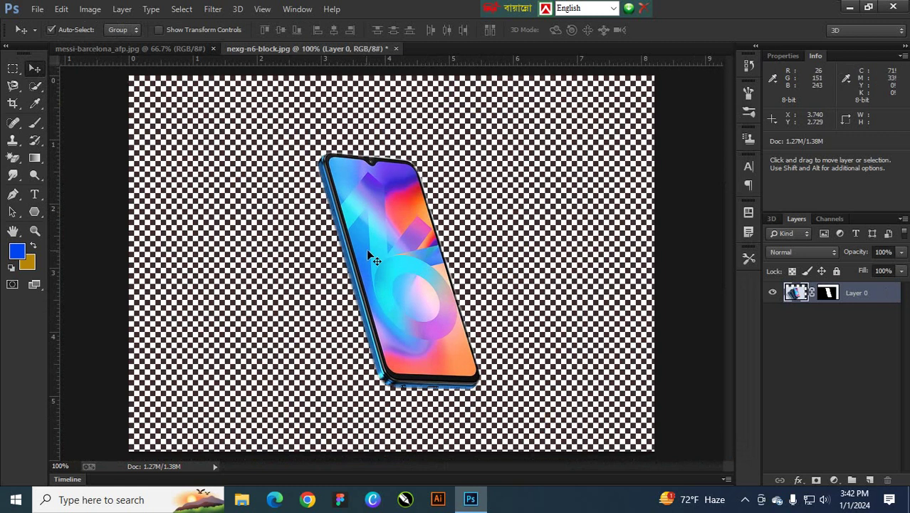
# - Create a new document with the International Paper preset, A4 size and Grayscale colour mode
pyautogui.click(38, 9)
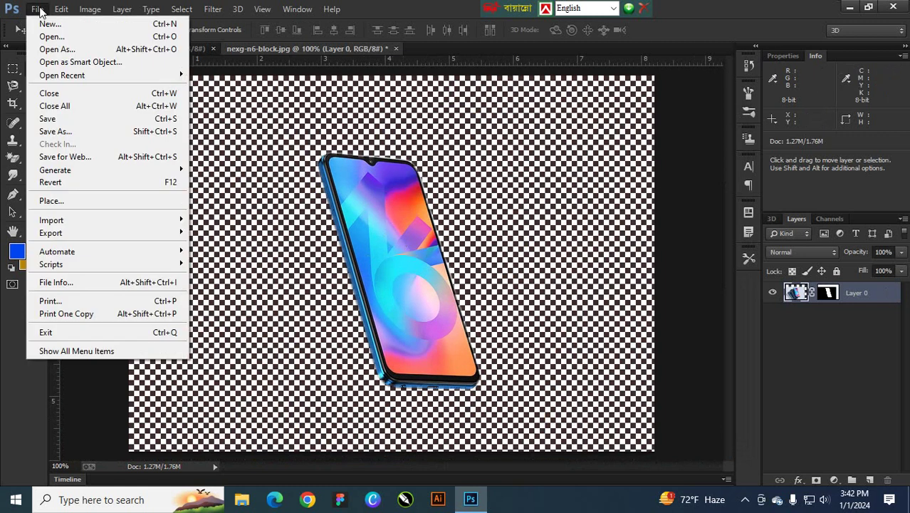
pyautogui.click(57, 22)
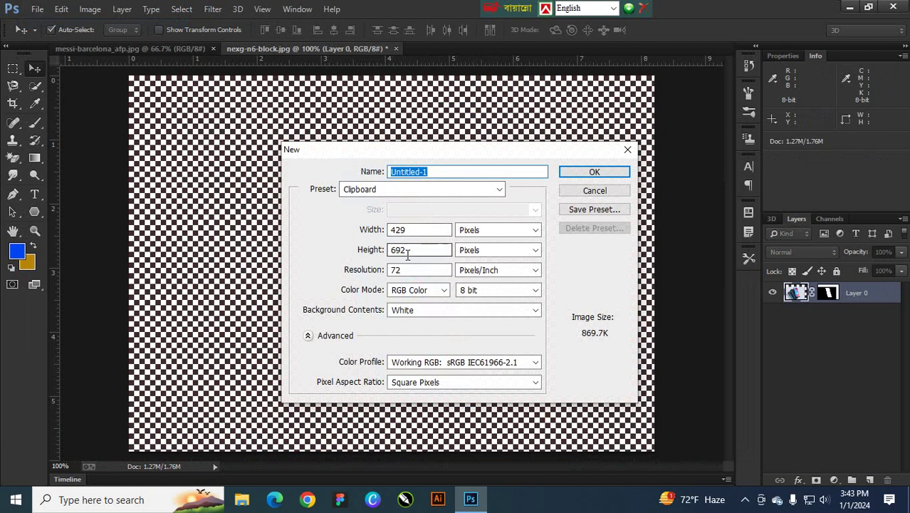
pyautogui.click(392, 190)
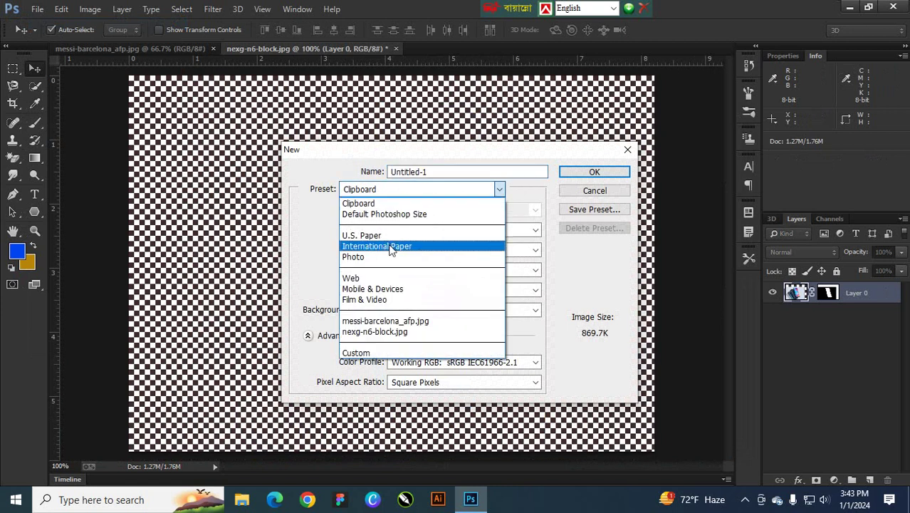
pyautogui.click(392, 247)
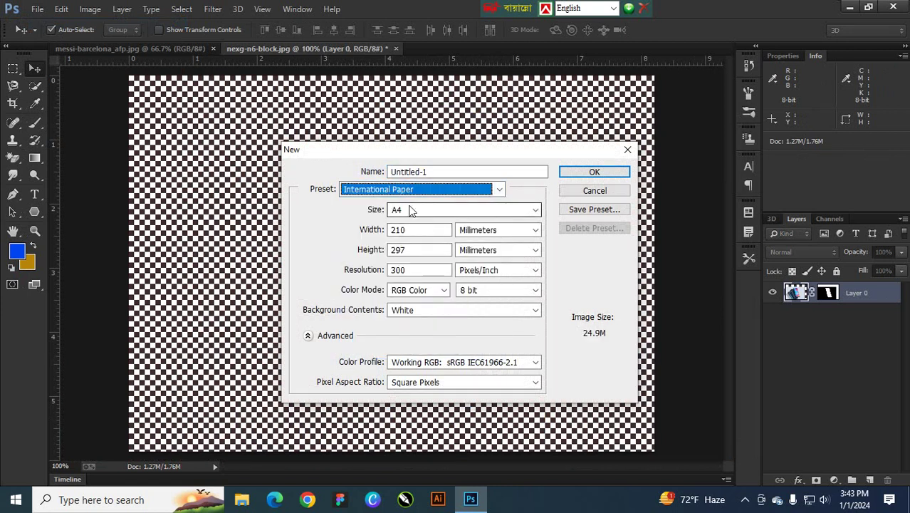
pyautogui.click(426, 290)
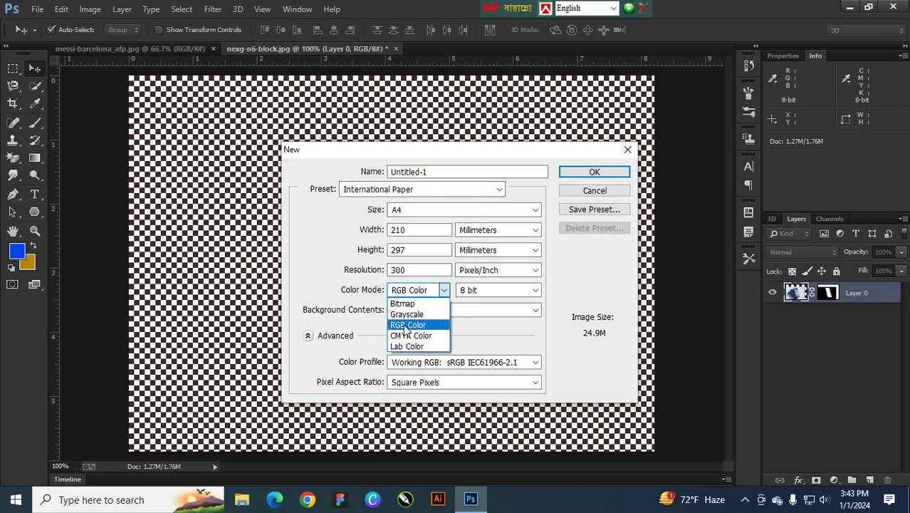
pyautogui.click(406, 314)
pyautogui.click(594, 172)
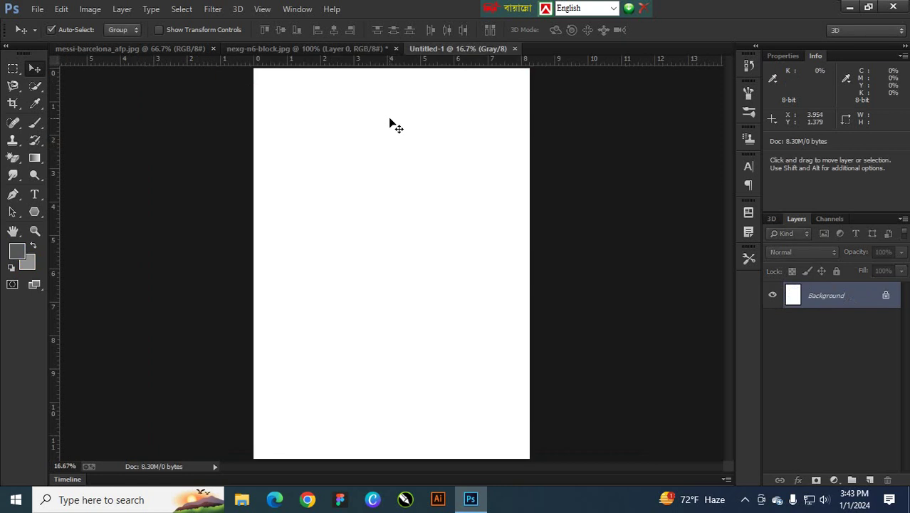
# - Copy the masked phone layer from nexg-n6-block into Untitled-1 and place it near the page's centre
pyautogui.click(323, 49)
pyautogui.moveTo(391, 278); pyautogui.dragTo(442, 151)
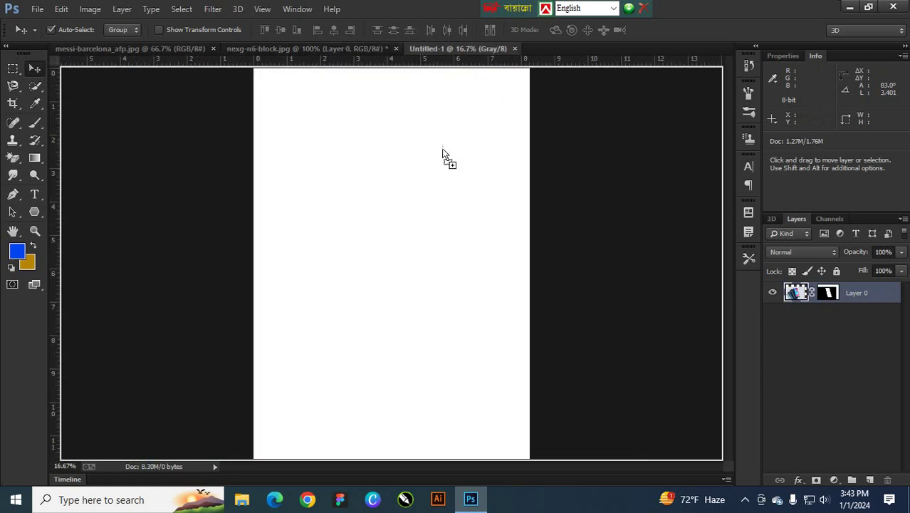
pyautogui.moveTo(435, 226); pyautogui.dragTo(402, 242)
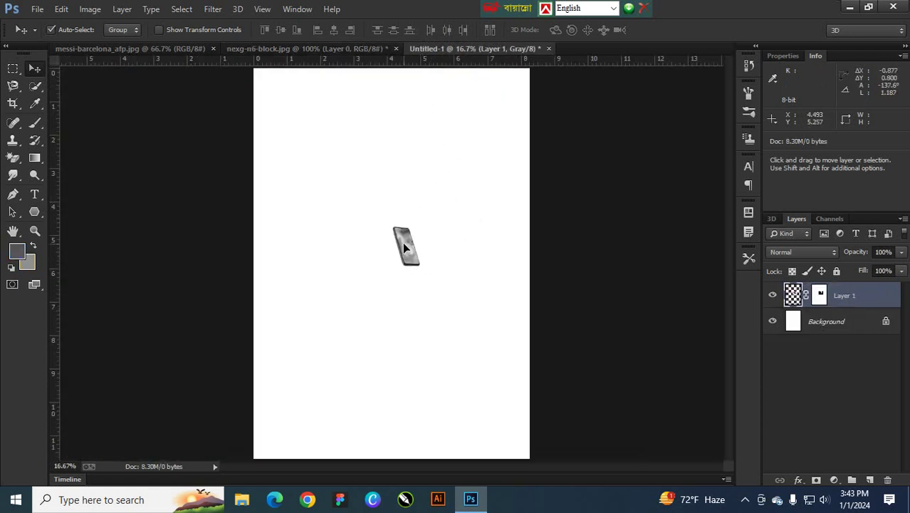
# - Try to scale the phone copy in Untitled-1 to about 387% with Free Transform and position it mid-page
pyautogui.click(324, 50)
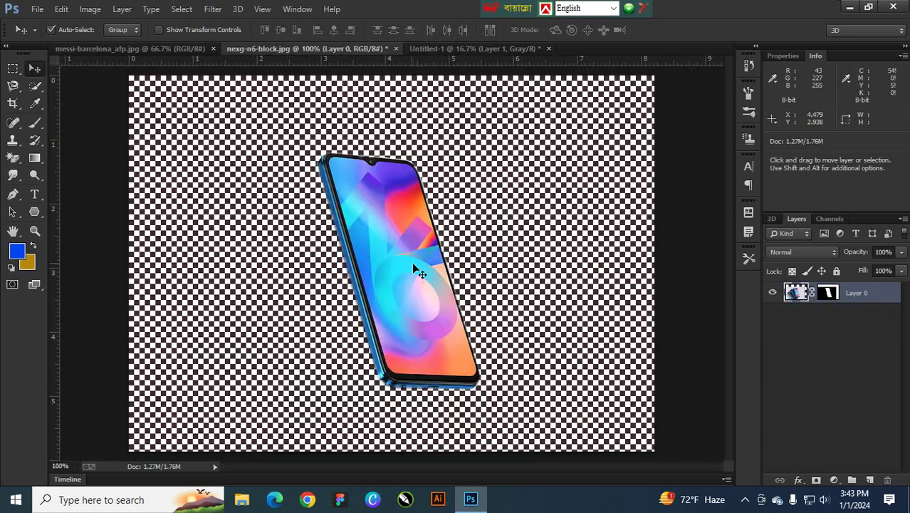
pyautogui.click(476, 49)
pyautogui.hotkey('ctrl', 't')
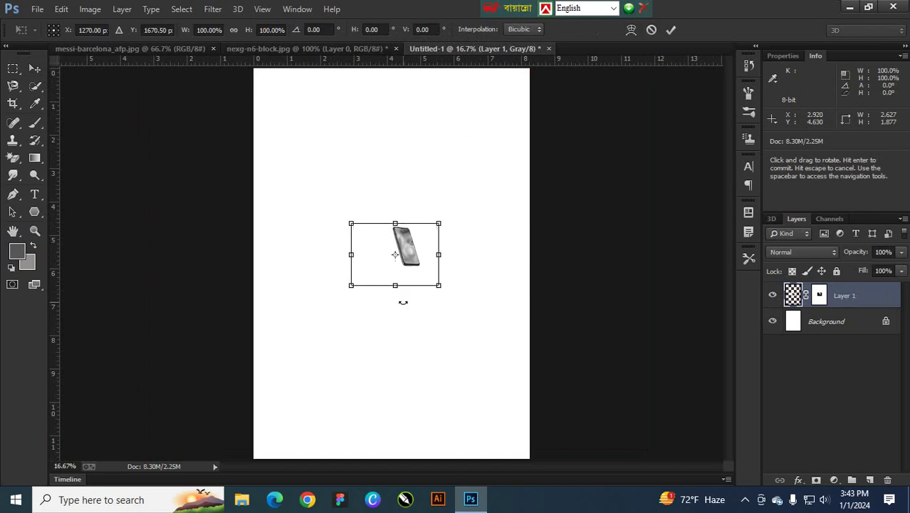
pyautogui.moveTo(438, 284); pyautogui.dragTo(562, 374)
pyautogui.moveTo(431, 239); pyautogui.dragTo(403, 226)
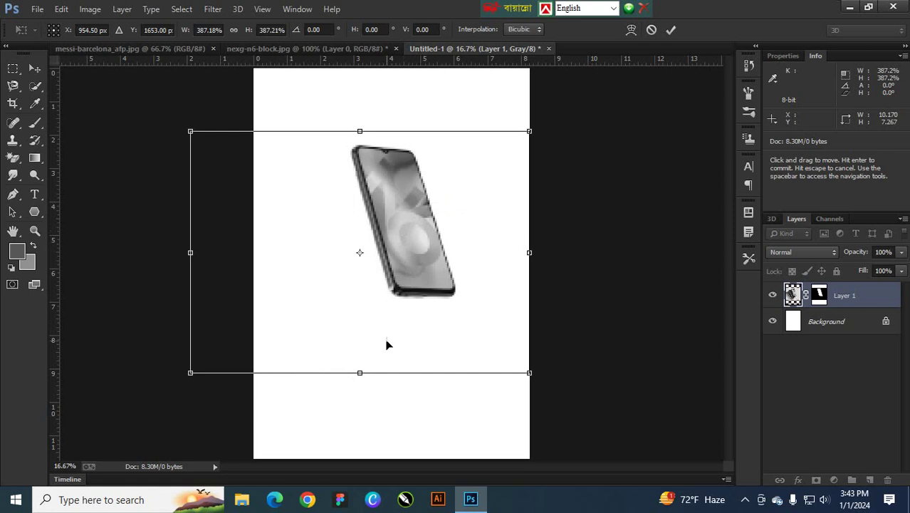
pyautogui.moveTo(402, 252)
pyautogui.mouseDown()
pyautogui.moveTo(402, 280)
pyautogui.moveTo(402, 270)
pyautogui.mouseUp()
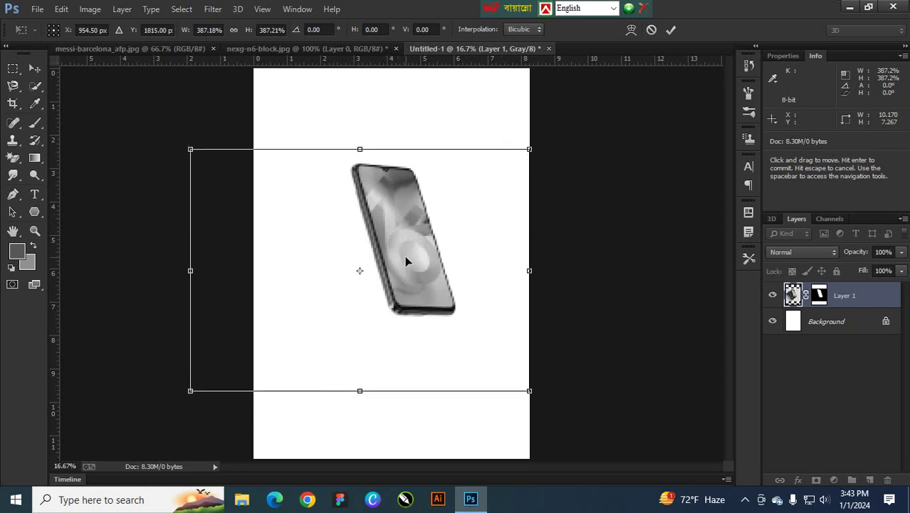
pyautogui.moveTo(405, 258)
pyautogui.mouseDown()
pyautogui.moveTo(404, 246)
pyautogui.moveTo(404, 254)
pyautogui.mouseUp()
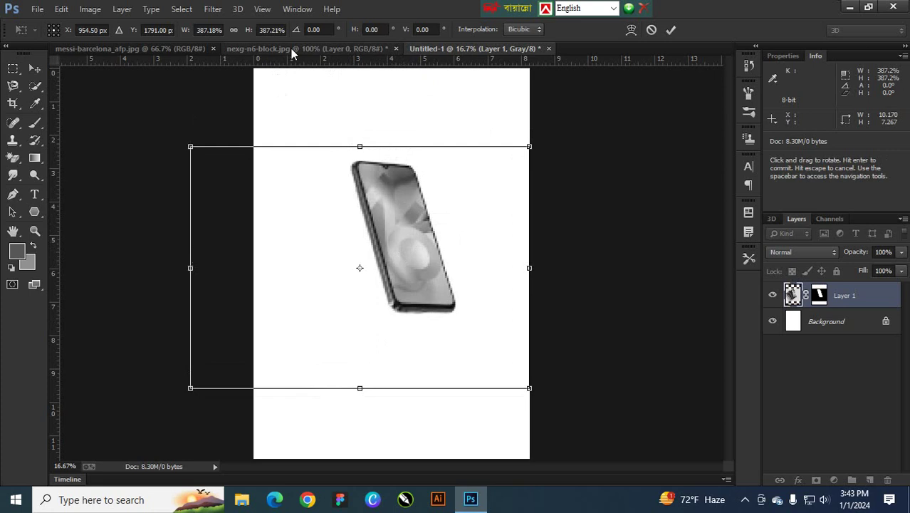
# - Compare the phone in nexg-n6-block with its copy in Untitled-1, and nudge the copy slightly up and left
pyautogui.click(290, 48)
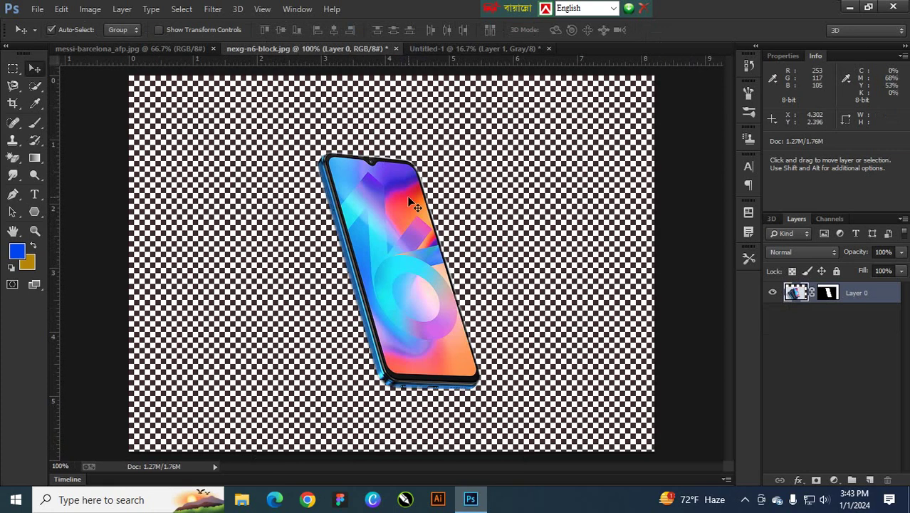
pyautogui.click(437, 50)
pyautogui.moveTo(407, 251); pyautogui.dragTo(400, 249)
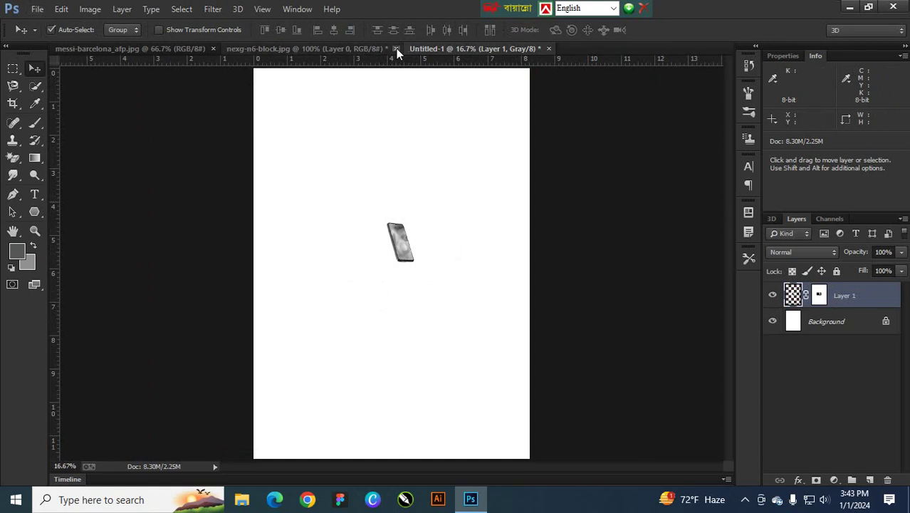
pyautogui.click(338, 48)
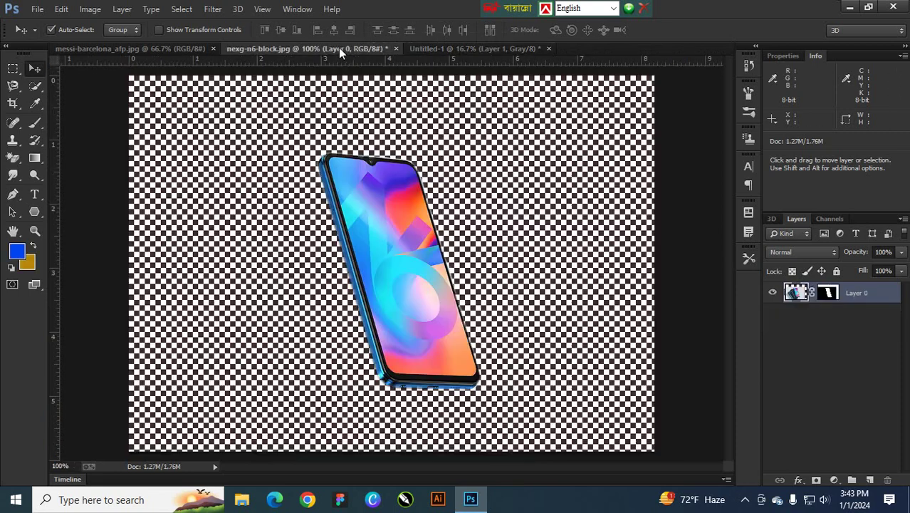
pyautogui.click(43, 9)
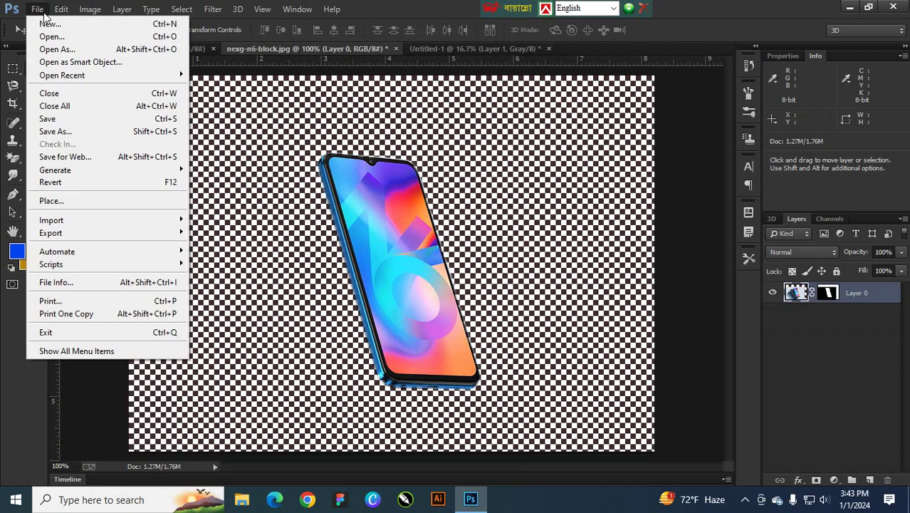
pyautogui.click(47, 23)
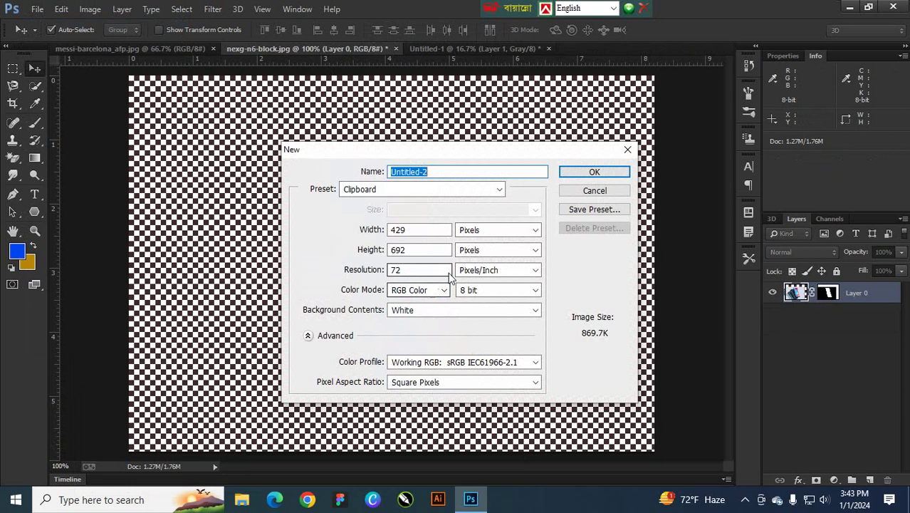
pyautogui.click(627, 150)
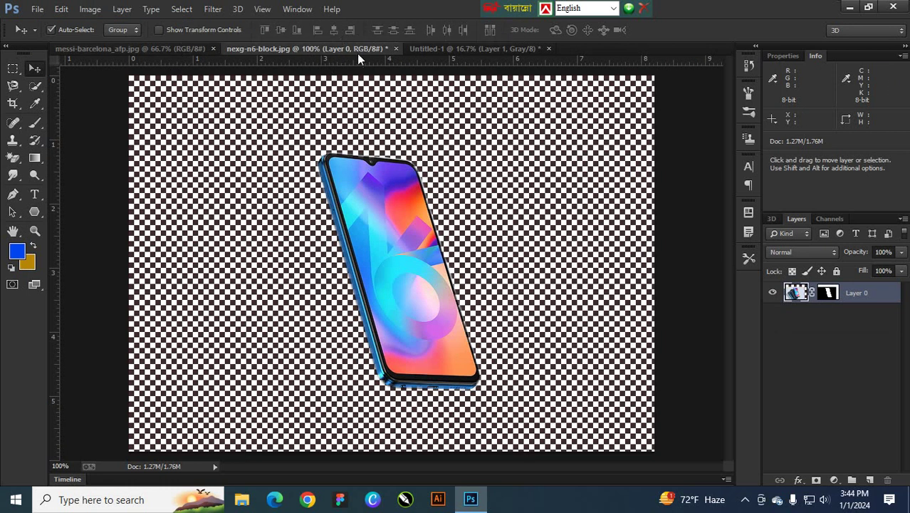
# - Close the Grayscale Untitled-1 document without saving it
pyautogui.click(470, 50)
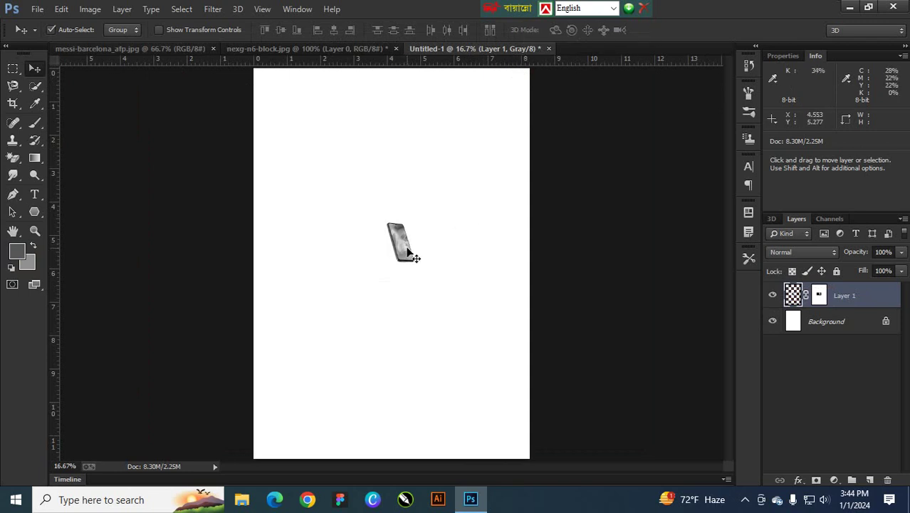
pyautogui.click(546, 47)
pyautogui.click(463, 197)
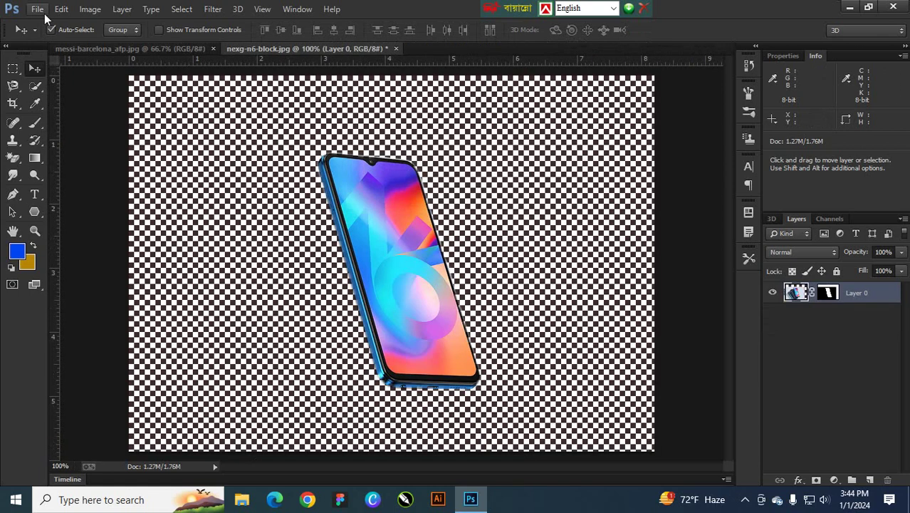
# - Create a new document with the International Paper preset, A4 size and RGB Color mode
pyautogui.click(37, 9)
pyautogui.click(39, 22)
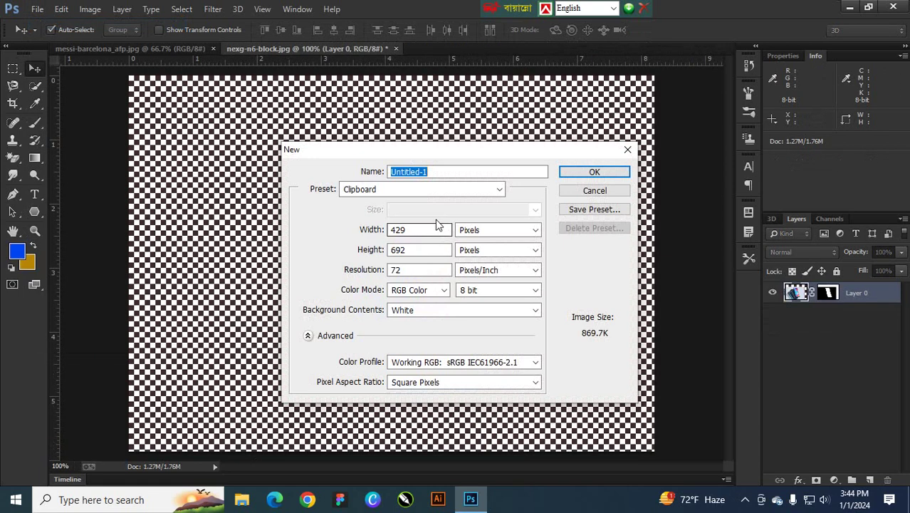
pyautogui.click(431, 290)
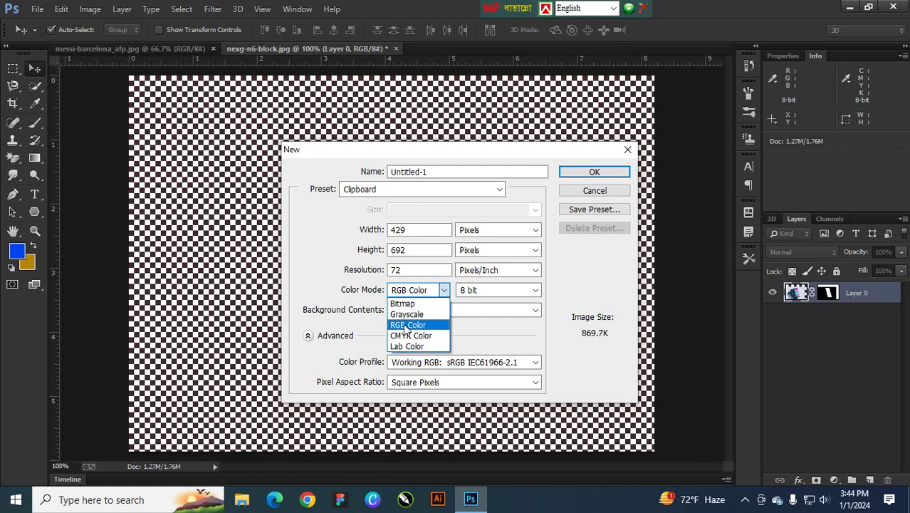
pyautogui.click(408, 325)
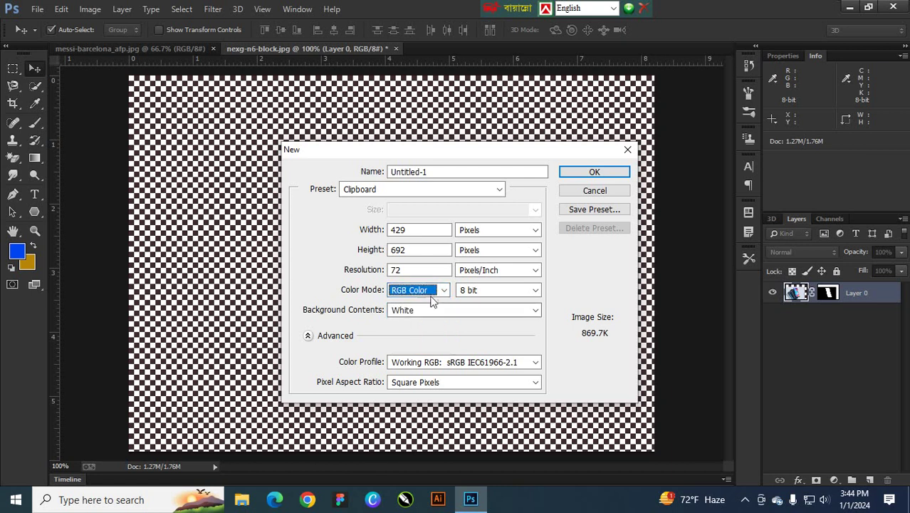
pyautogui.moveTo(463, 151); pyautogui.dragTo(441, 159)
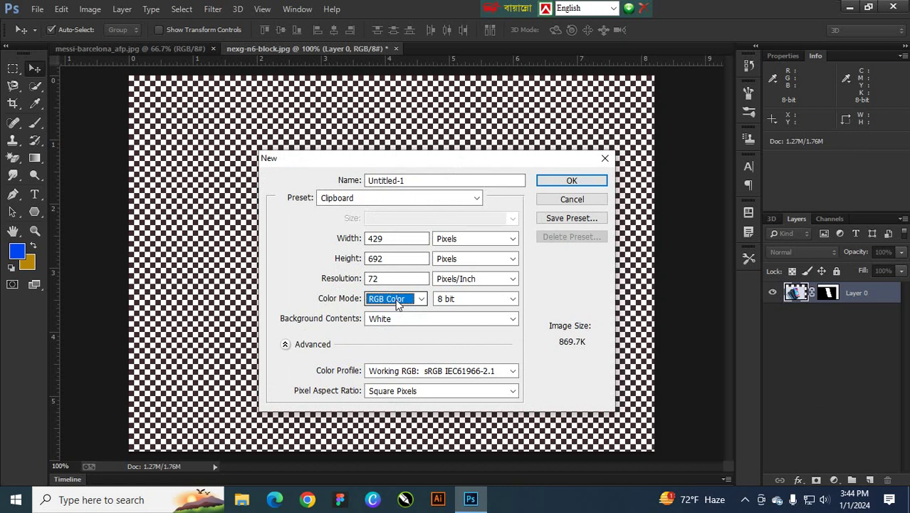
pyautogui.click(410, 199)
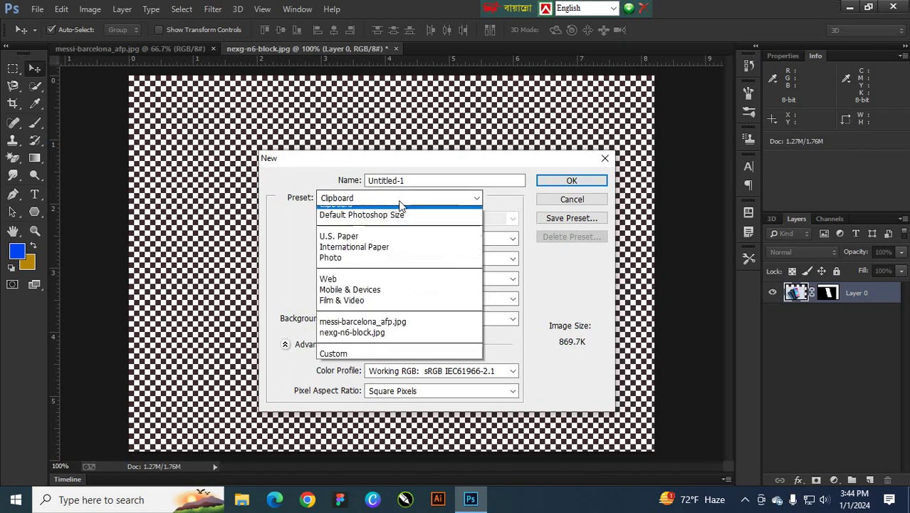
pyautogui.click(366, 255)
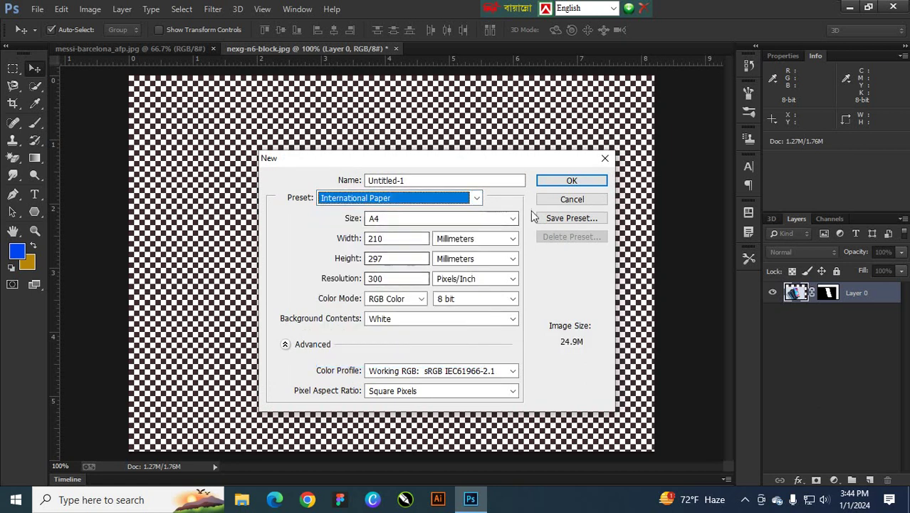
pyautogui.click(571, 181)
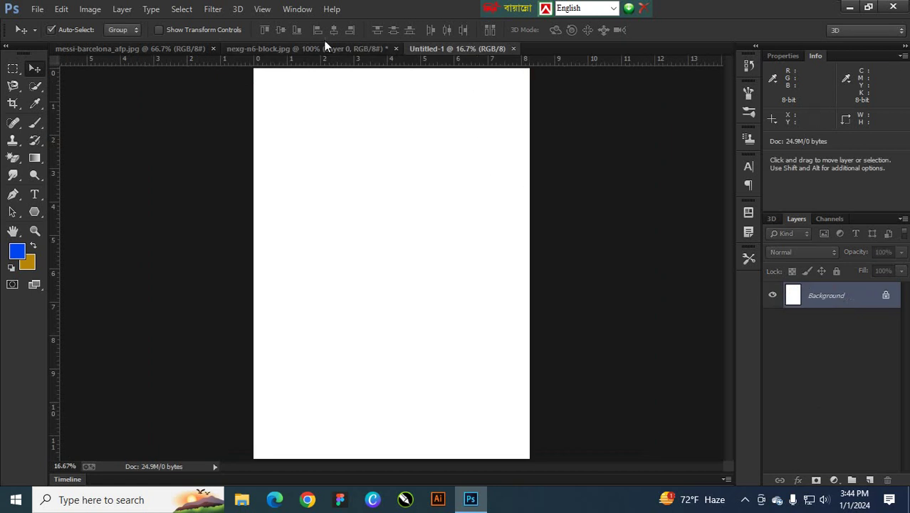
# - Try to copy the masked phone layer from nexg-n6-block into the middle of Untitled-1, and undo the placement
pyautogui.click(323, 49)
pyautogui.moveTo(336, 120); pyautogui.dragTo(448, 54)
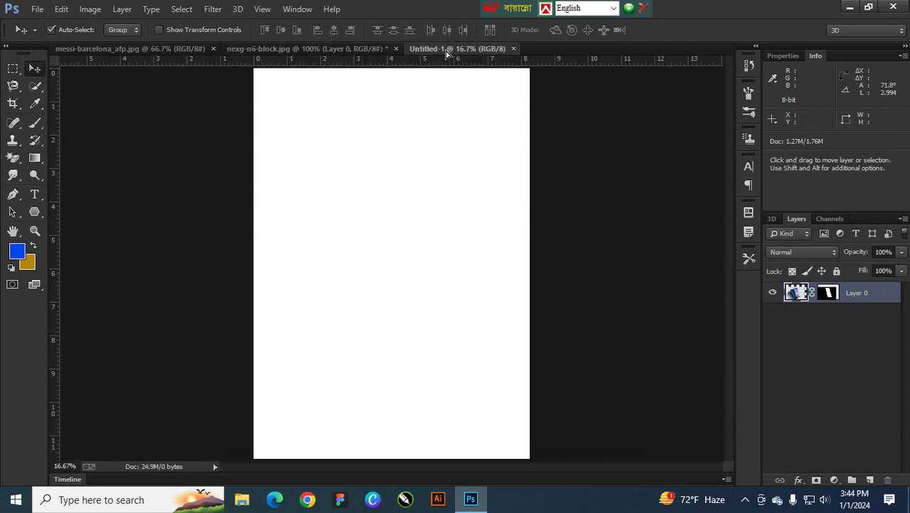
pyautogui.moveTo(418, 247); pyautogui.dragTo(419, 248)
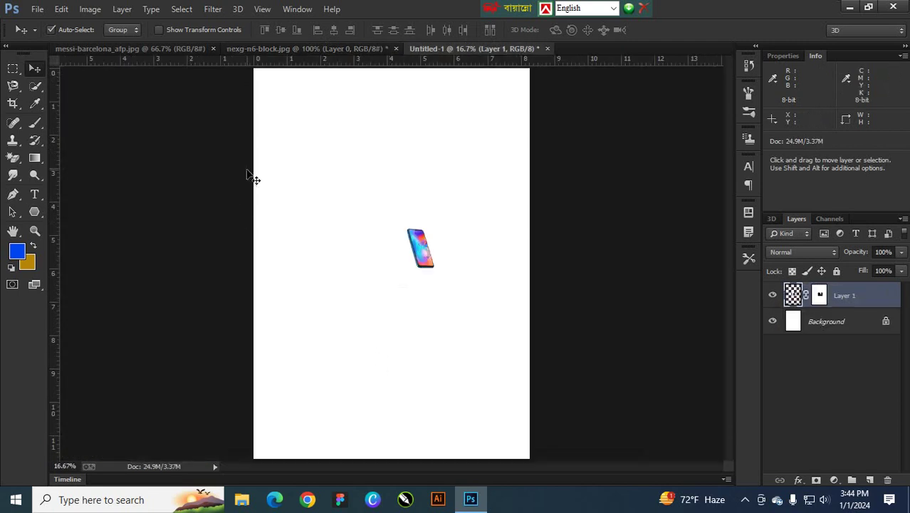
pyautogui.hotkey('ctrl', 'z')
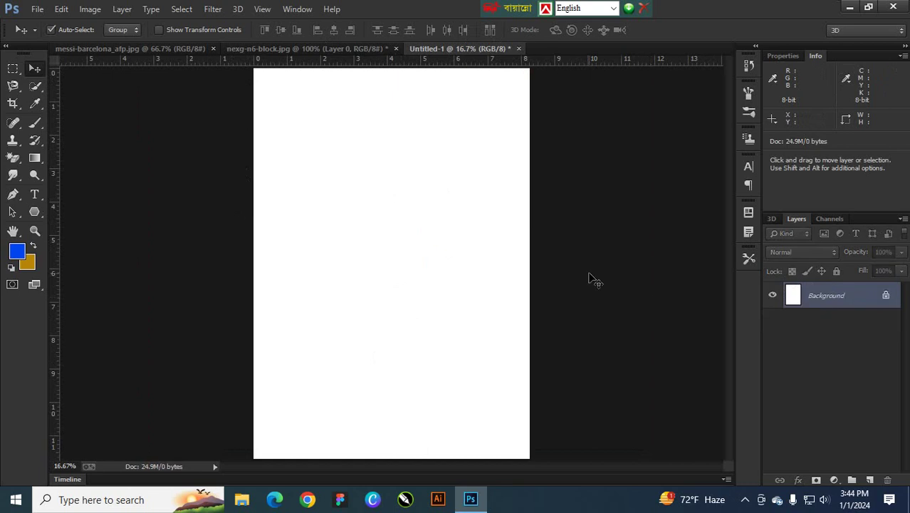
# - Try applying the layer mask permanently to the phone's layer in nexg-n6-block
pyautogui.click(339, 51)
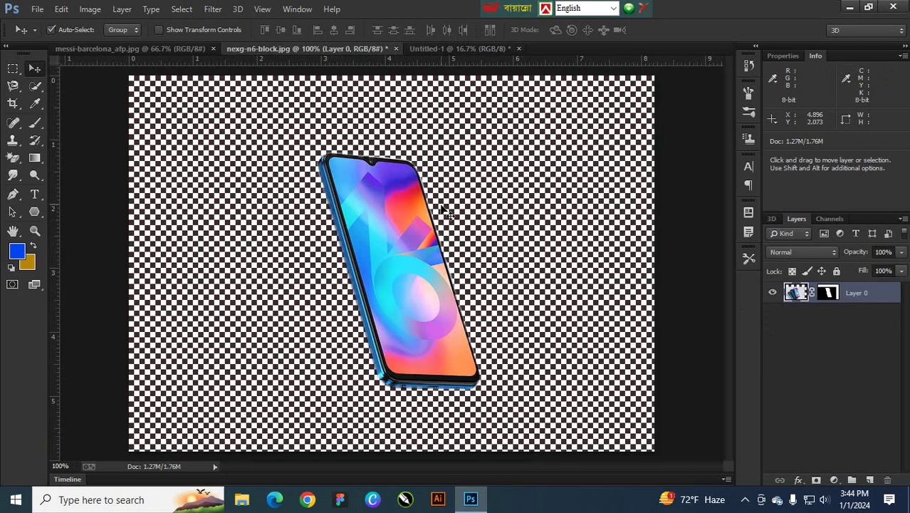
pyautogui.rightClick(823, 294)
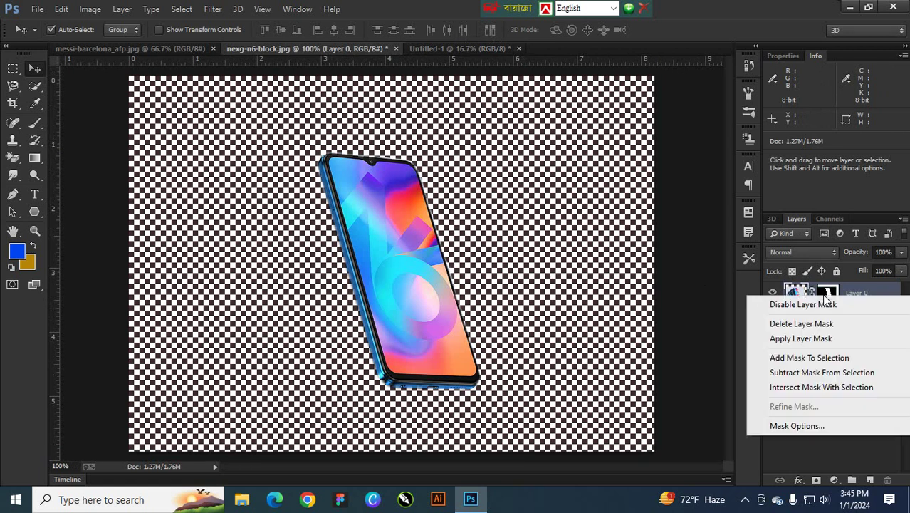
pyautogui.click(814, 338)
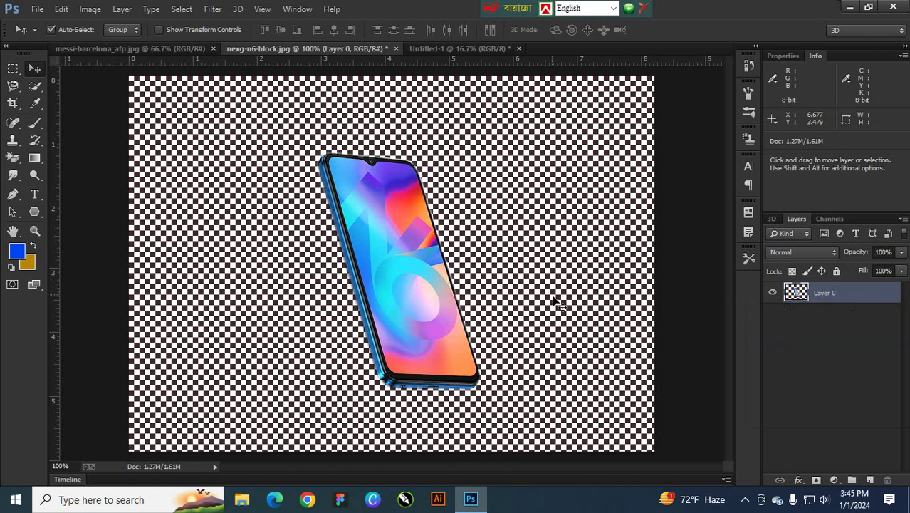
# - Step back through the history of nexg-n6-block to the unmasked Background with the front phone still selected
pyautogui.hotkey('ctrl', 'alt', 'z')
pyautogui.hotkey('ctrl', 'alt', 'z')
pyautogui.hotkey('ctrl', 'alt', 'z')
pyautogui.hotkey('ctrl', 'alt', 'z')
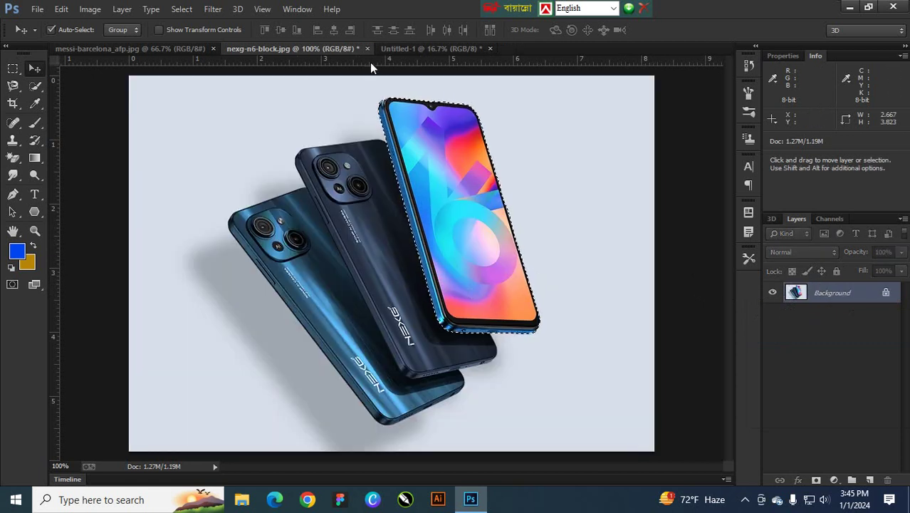
# - Refine the phone selection's edge with Smooth 6, Contrast 6% and Shift Edge -12%, and output it as a layer mask
pyautogui.click(35, 87)
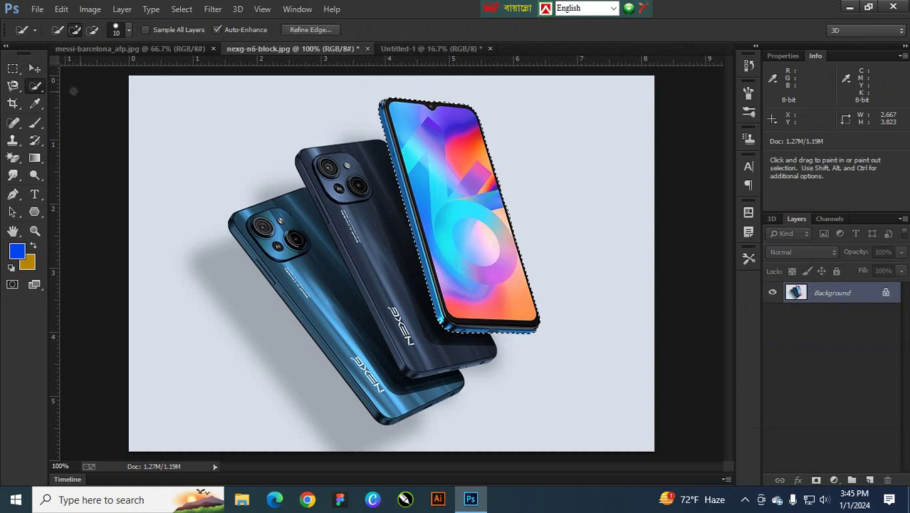
pyautogui.click(308, 32)
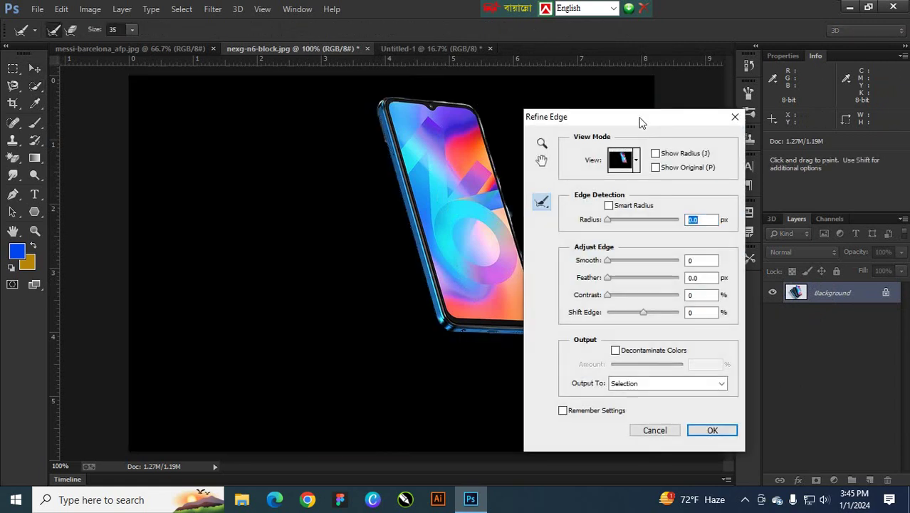
pyautogui.moveTo(639, 122); pyautogui.dragTo(650, 130)
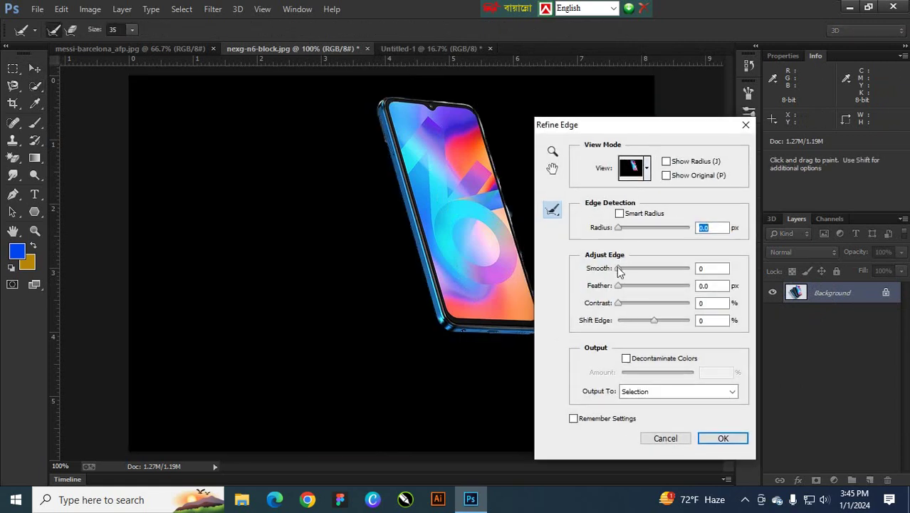
pyautogui.moveTo(618, 268); pyautogui.dragTo(622, 270)
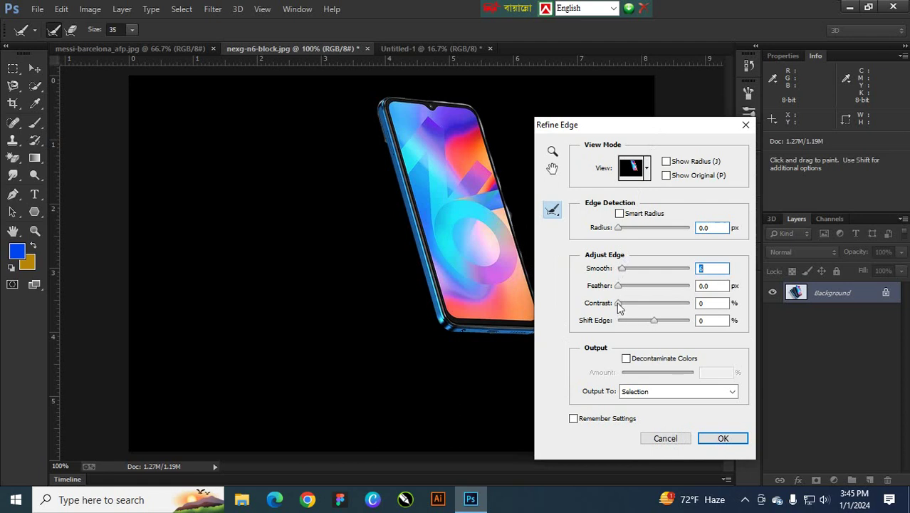
pyautogui.moveTo(619, 305); pyautogui.dragTo(623, 307)
pyautogui.moveTo(645, 319); pyautogui.dragTo(649, 319)
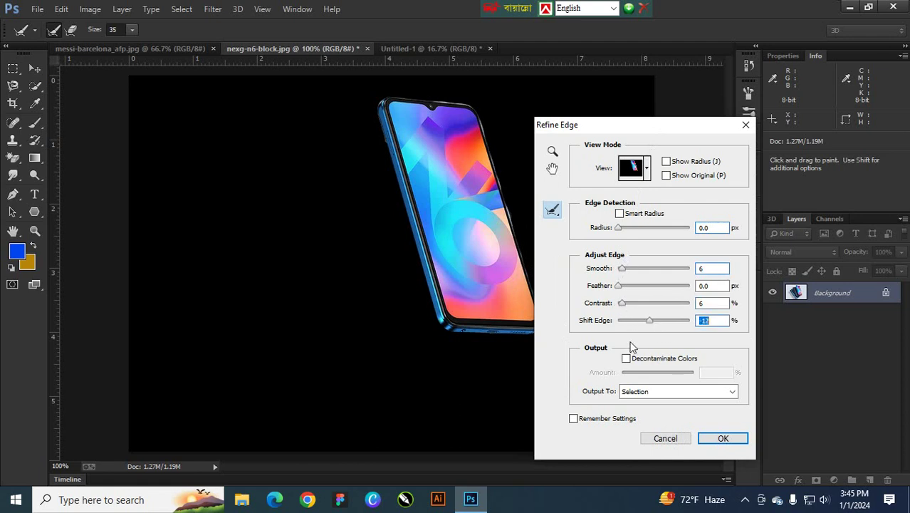
pyautogui.click(690, 392)
pyautogui.click(659, 415)
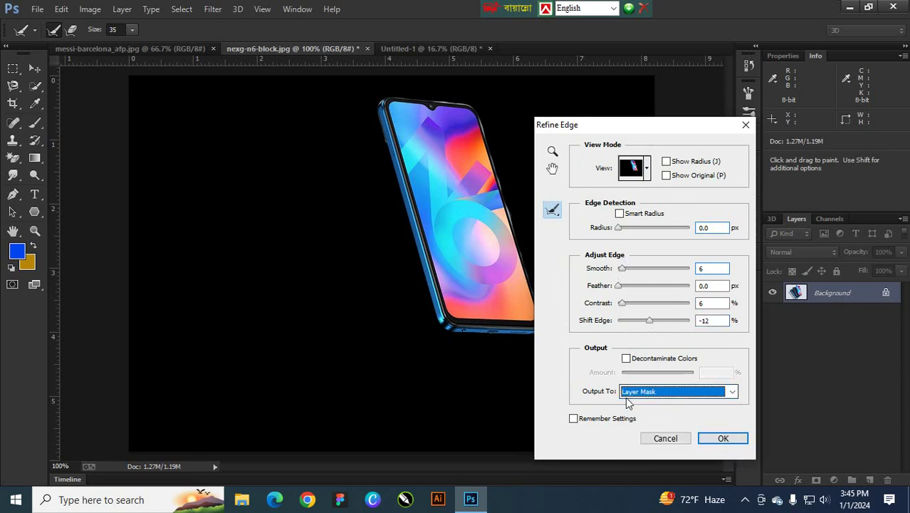
pyautogui.click(723, 437)
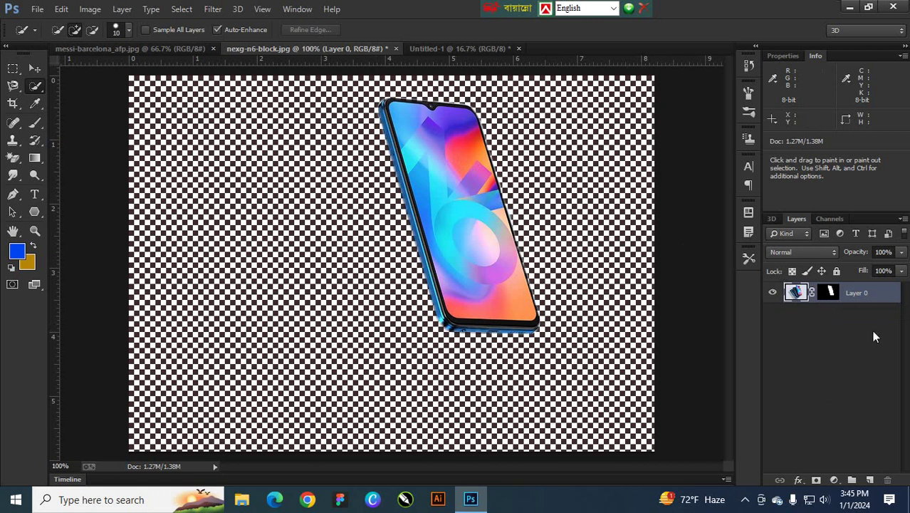
# - Apply the layer mask to the phone's layer and move the cut-out phone down and left to the canvas centre
pyautogui.rightClick(828, 294)
pyautogui.click(819, 338)
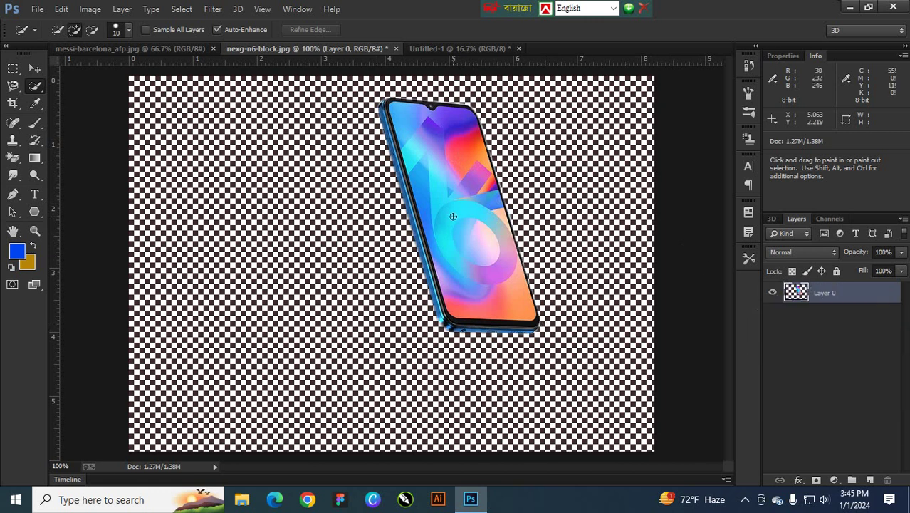
pyautogui.click(34, 69)
pyautogui.moveTo(463, 201); pyautogui.dragTo(459, 66)
pyautogui.moveTo(382, 187); pyautogui.dragTo(360, 46)
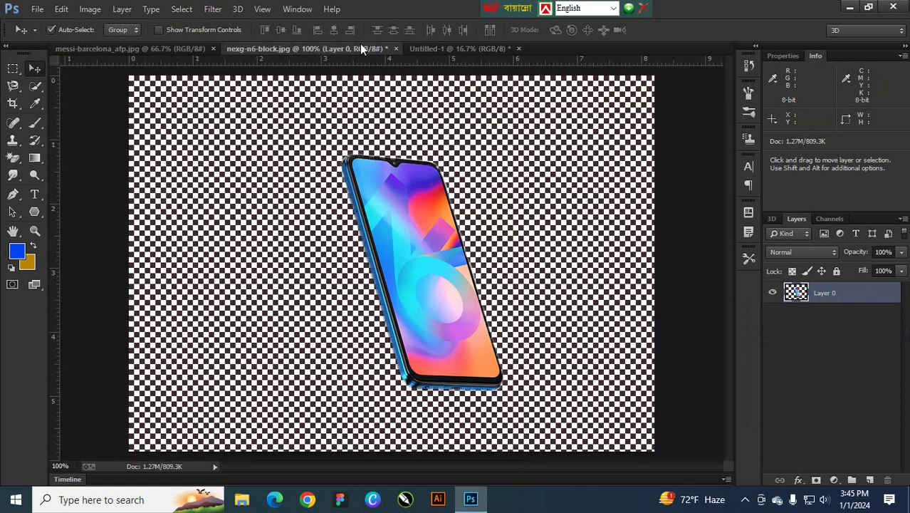
# - Rotate the Untitled-1 canvas by 90° to landscape orientation
pyautogui.click(475, 47)
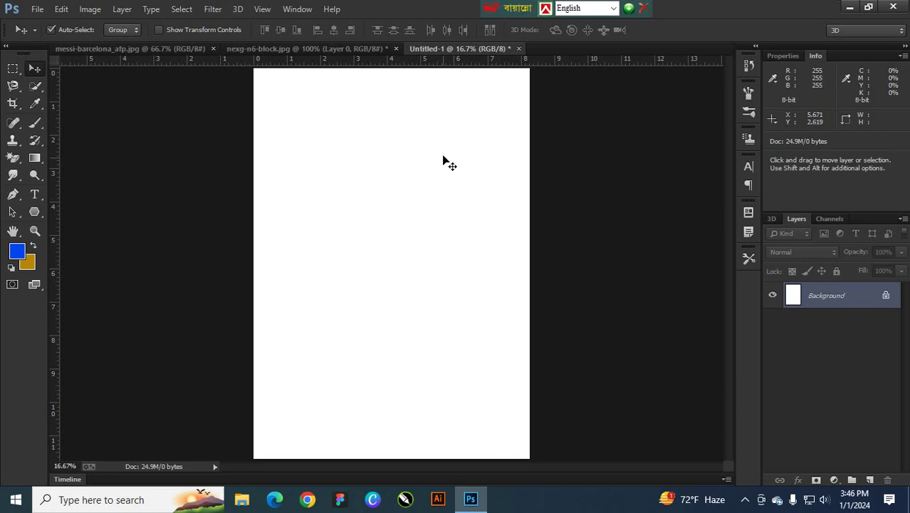
pyautogui.click(38, 10)
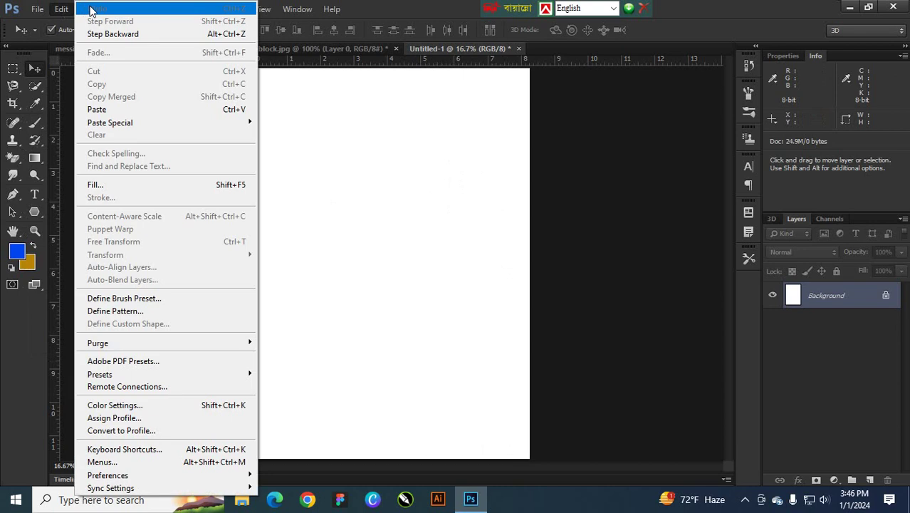
pyautogui.click(62, 9)
pyautogui.click(85, 10)
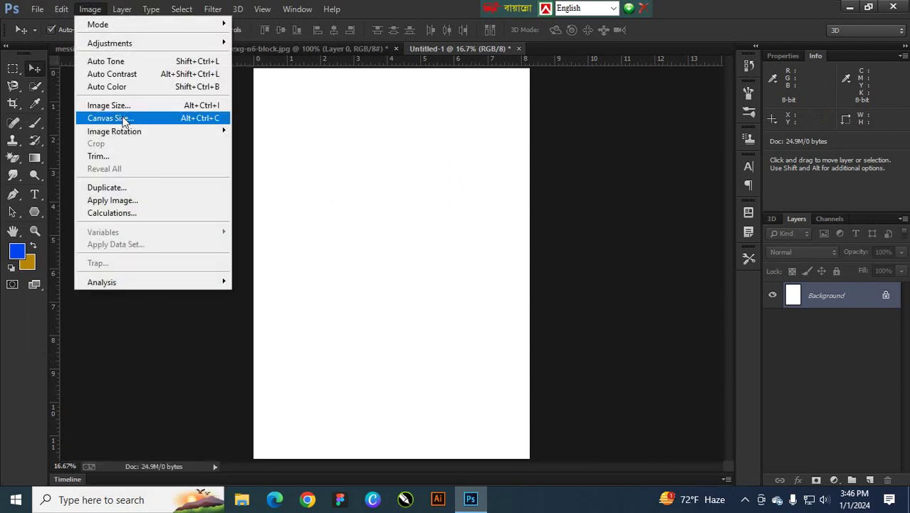
pyautogui.moveTo(136, 130)
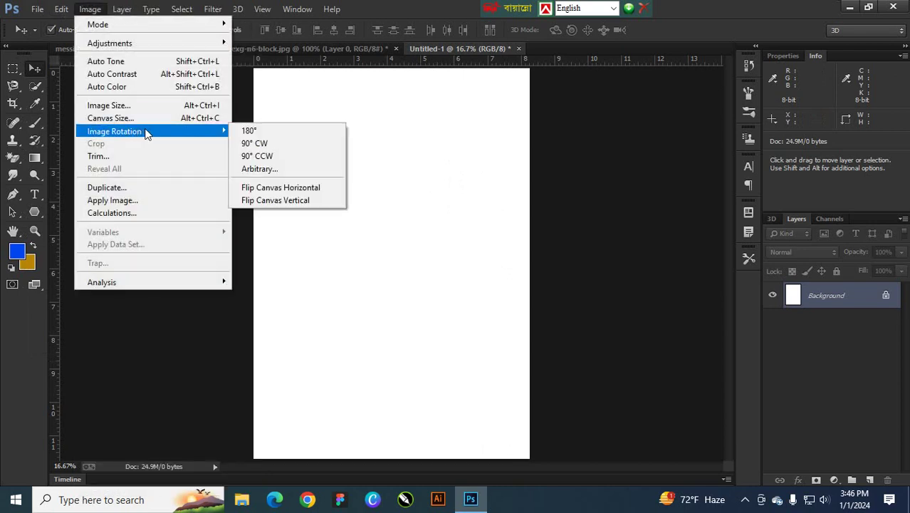
pyautogui.click(269, 149)
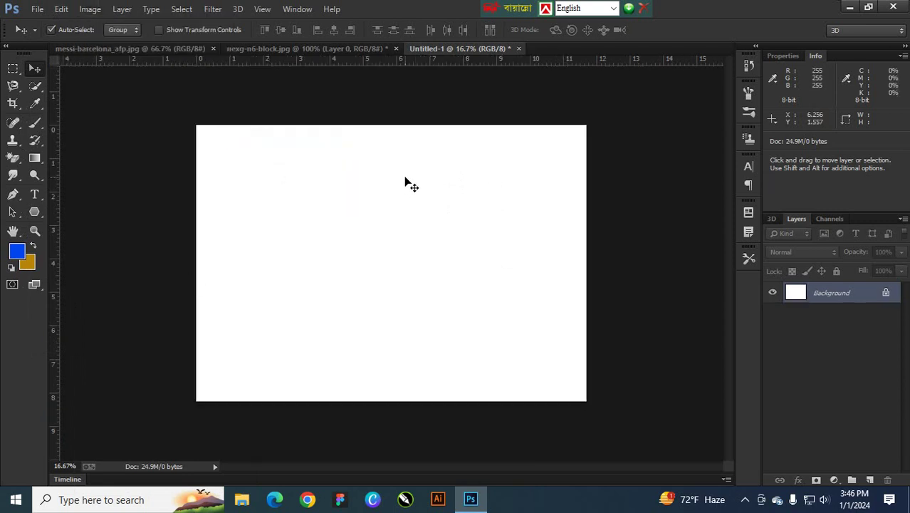
# - Copy the cut-out phone from nexg-n6-block into Untitled-1 and scale it to about 598% on the page's right half
pyautogui.click(278, 48)
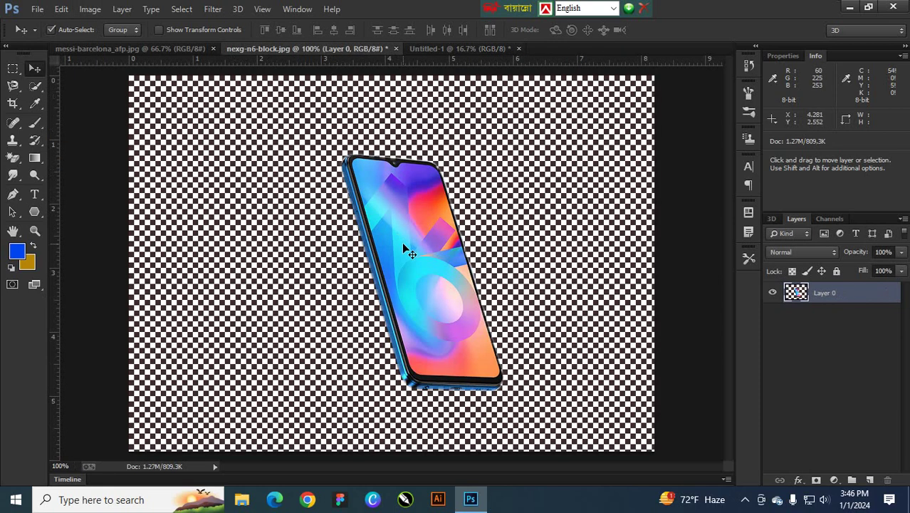
pyautogui.moveTo(404, 248); pyautogui.dragTo(478, 256)
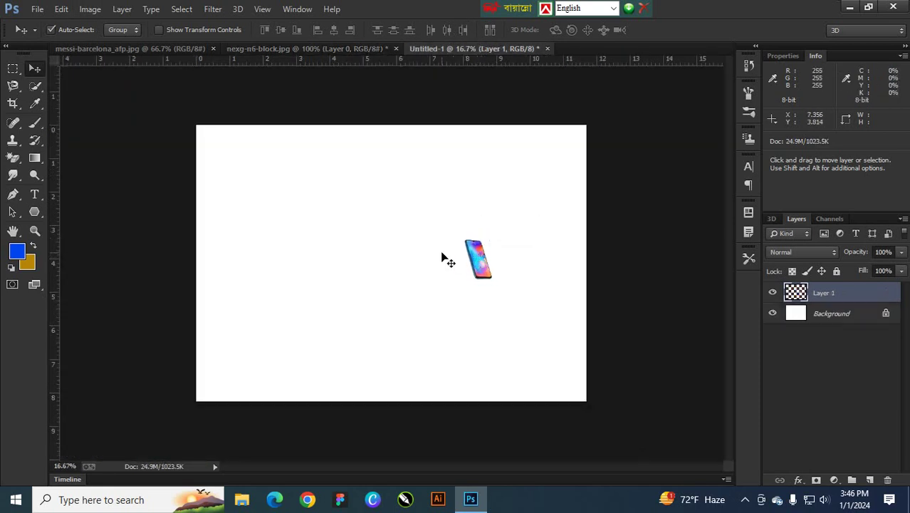
pyautogui.hotkey('ctrl', 't')
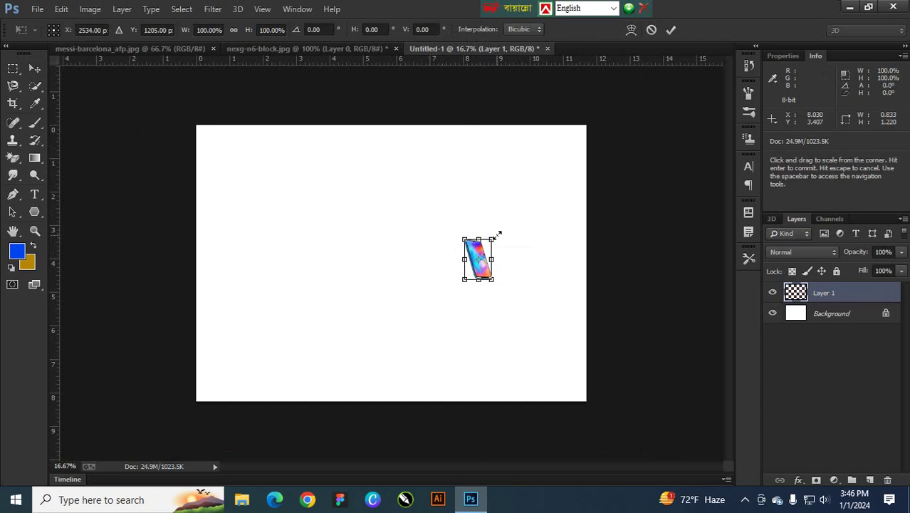
pyautogui.moveTo(491, 239); pyautogui.dragTo(559, 138)
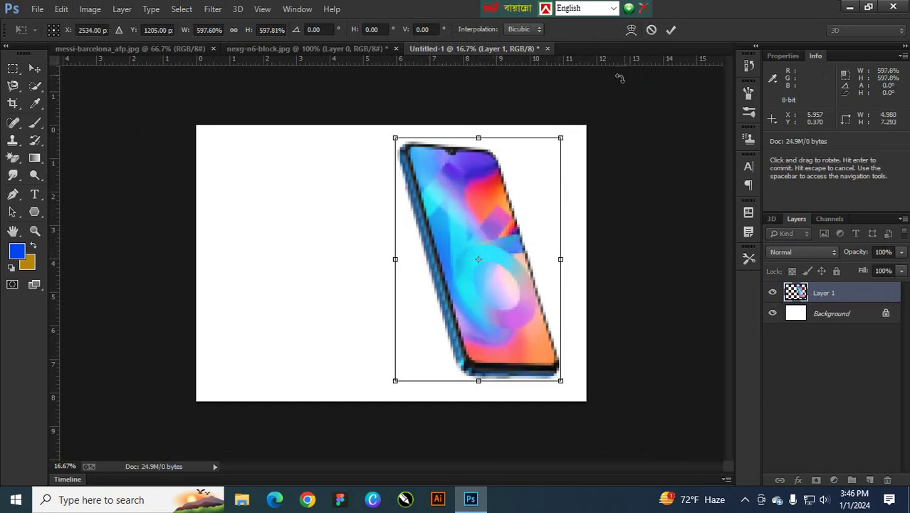
pyautogui.click(670, 30)
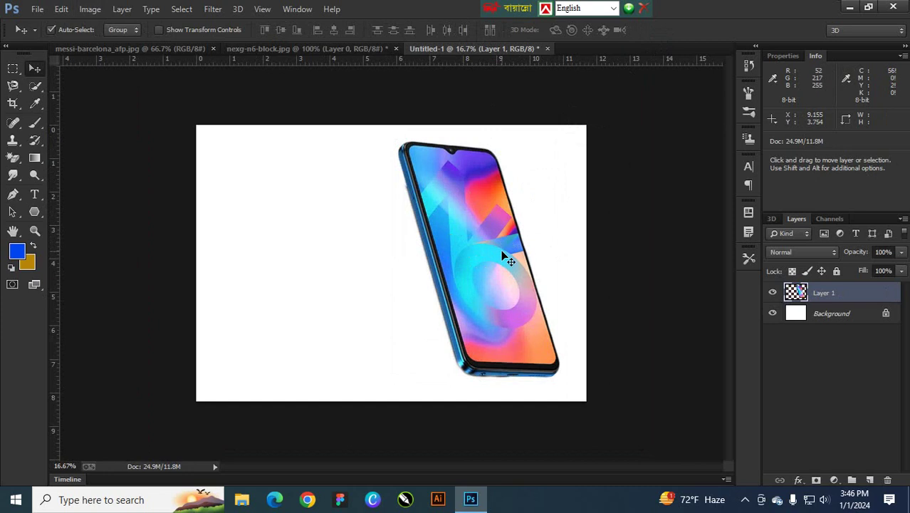
# - Start a free transform on the placed phone, try flipping it vertically and undo the flip
pyautogui.hotkey('ctrl', 't')
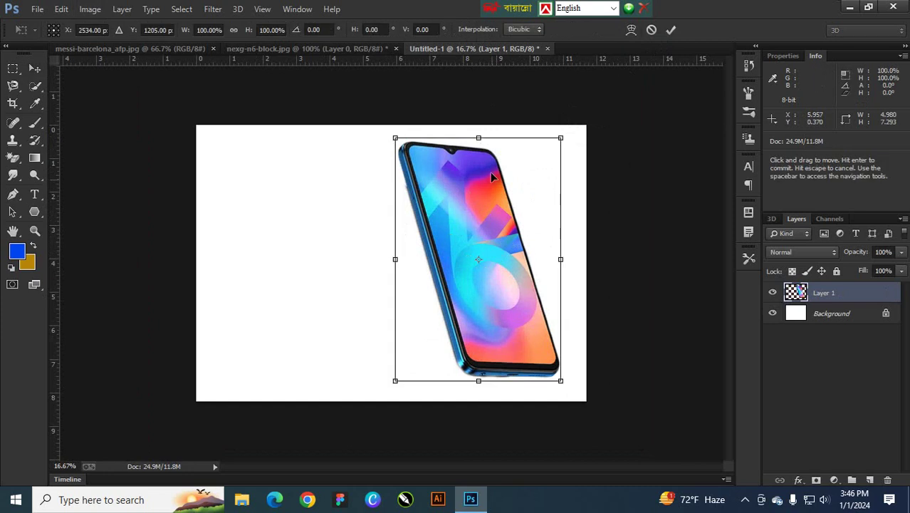
pyautogui.rightClick(467, 216)
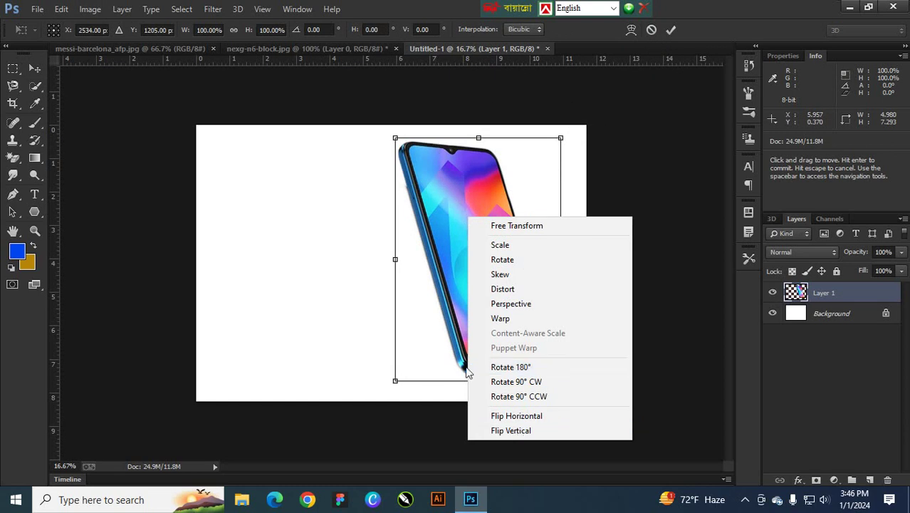
pyautogui.click(526, 432)
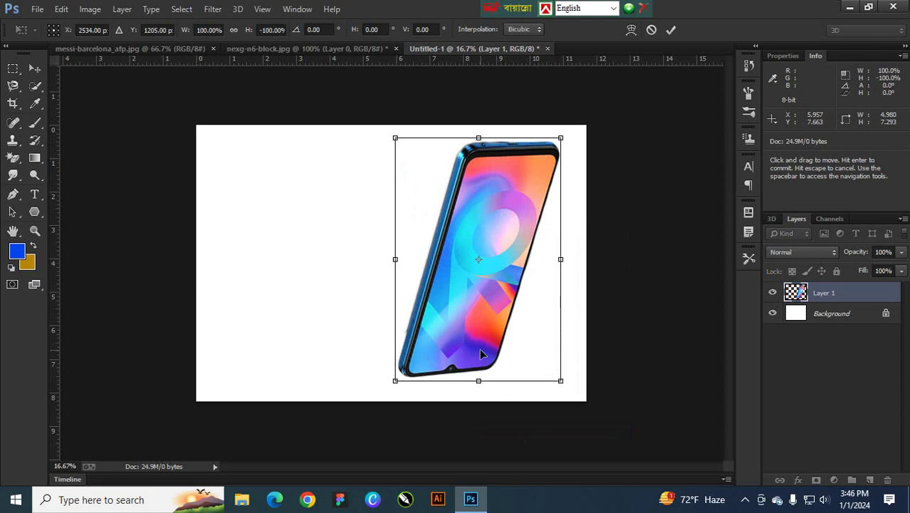
pyautogui.hotkey('ctrl', 'z')
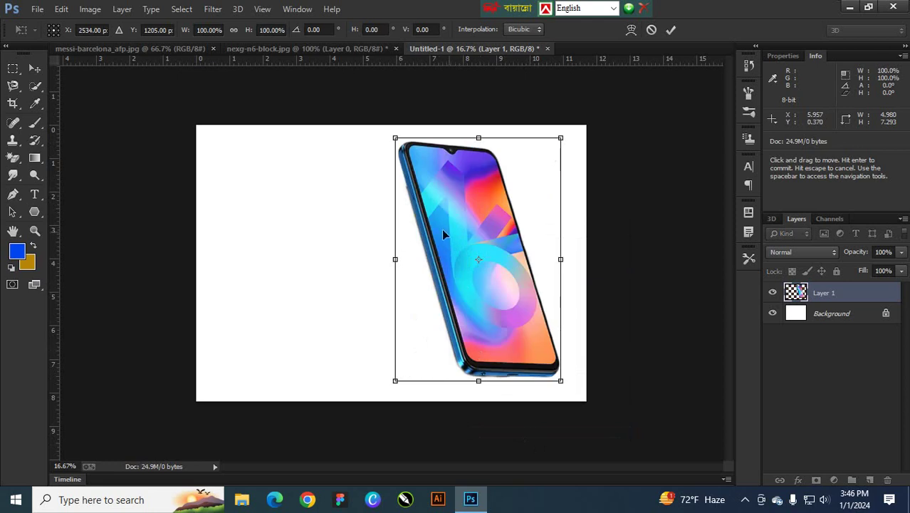
# - Flip the placed phone horizontally, move it slightly up and left, and apply the transformation
pyautogui.rightClick(469, 259)
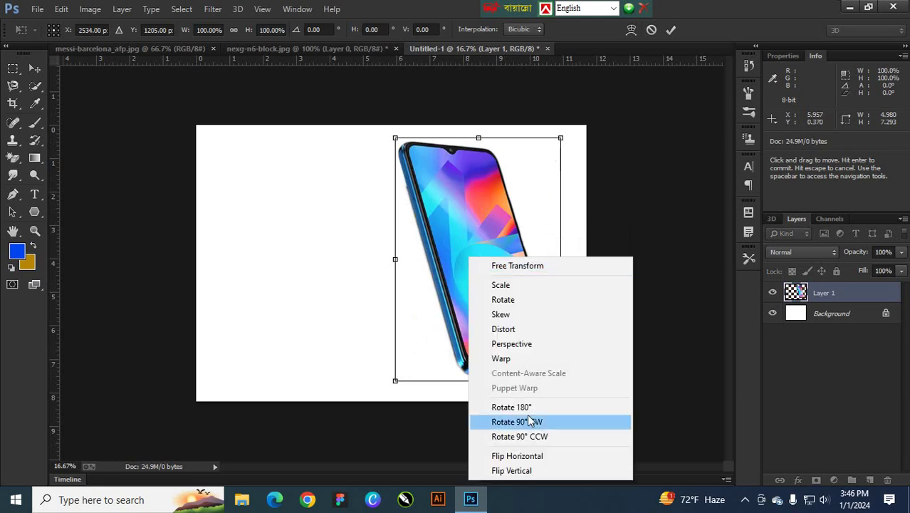
pyautogui.click(538, 459)
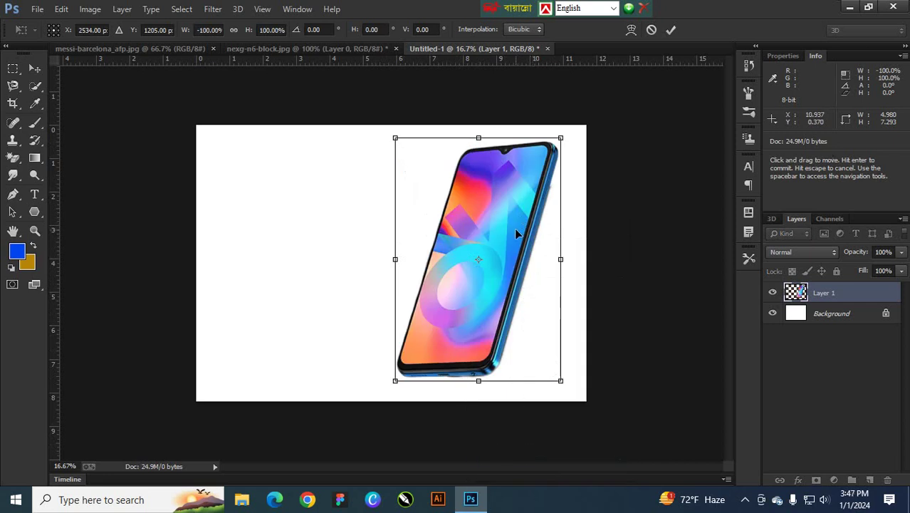
pyautogui.moveTo(488, 291)
pyautogui.mouseDown()
pyautogui.moveTo(500, 291)
pyautogui.moveTo(472, 288)
pyautogui.moveTo(481, 292)
pyautogui.mouseUp()
pyautogui.click(670, 29)
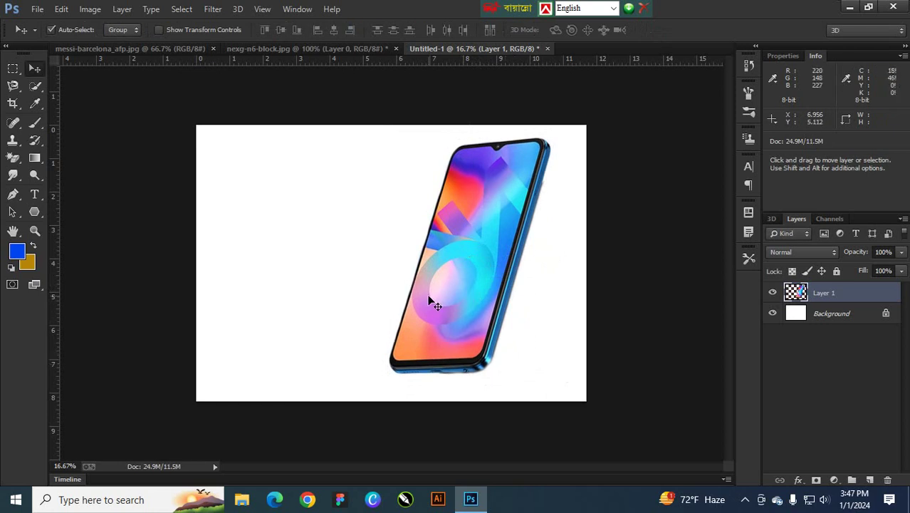
# - In messi-barcelona_afp.jpg, use Quick Selection to select the footballer's body, head, outstretched arm and standing leg
pyautogui.click(153, 48)
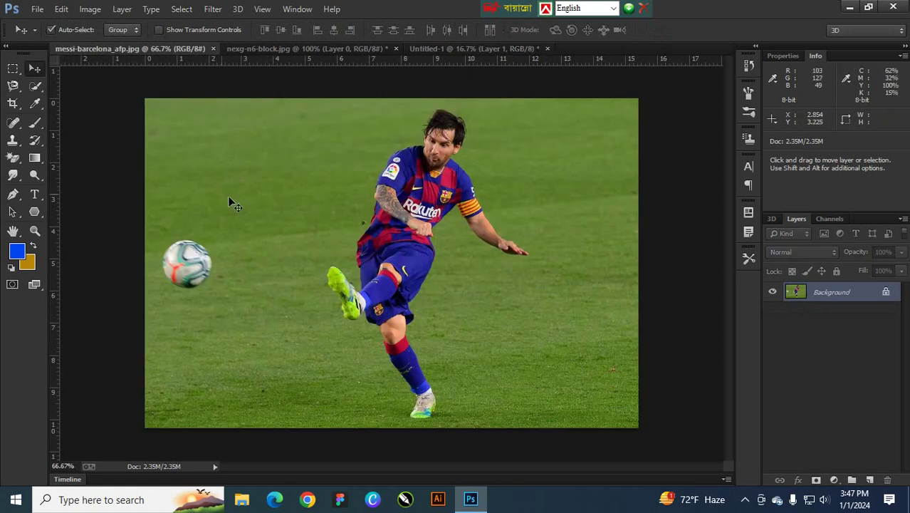
pyautogui.click(35, 86)
pyautogui.moveTo(431, 158)
pyautogui.mouseDown()
pyautogui.moveTo(422, 184)
pyautogui.moveTo(440, 187)
pyautogui.moveTo(400, 254)
pyautogui.mouseUp()
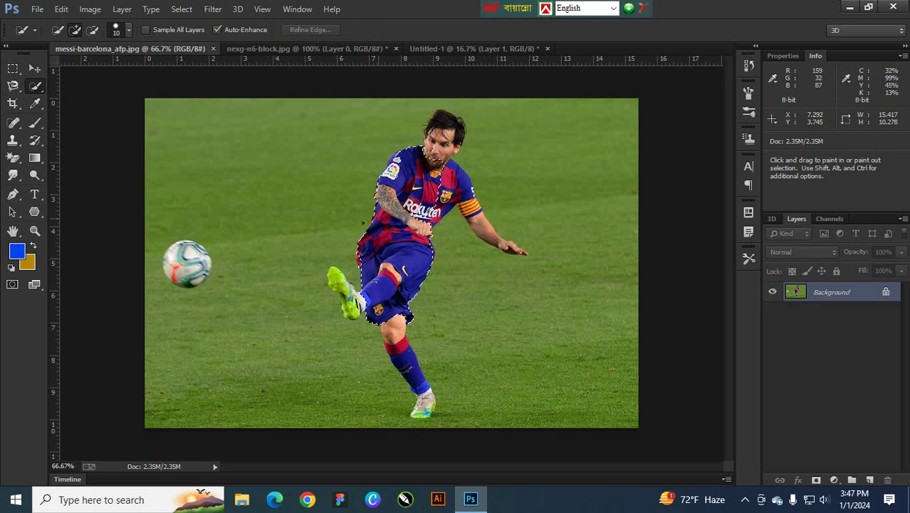
pyautogui.moveTo(397, 167); pyautogui.dragTo(436, 158)
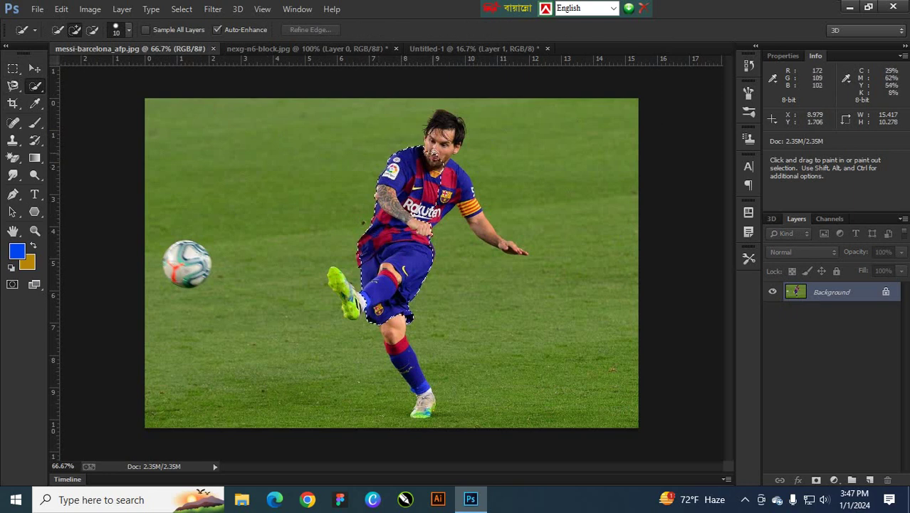
pyautogui.moveTo(440, 125); pyautogui.dragTo(439, 123)
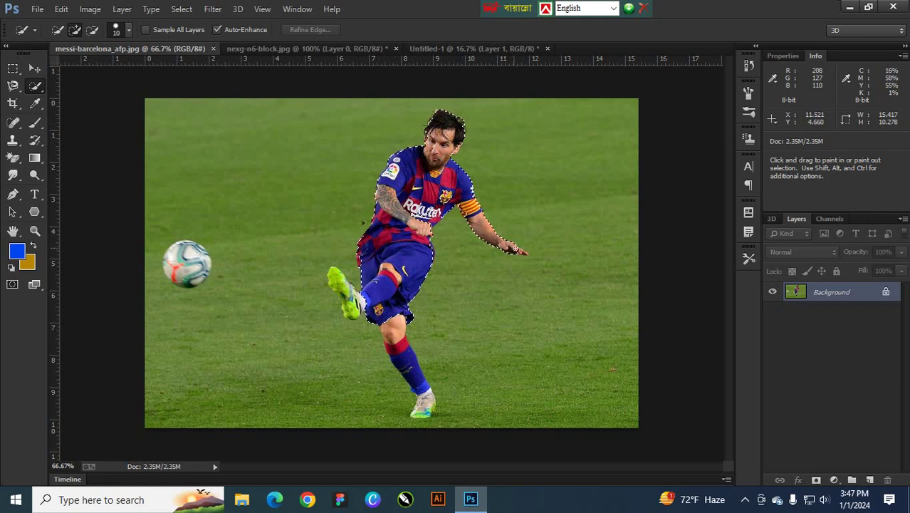
pyautogui.moveTo(520, 251)
pyautogui.mouseDown()
pyautogui.moveTo(403, 282)
pyautogui.moveTo(415, 390)
pyautogui.mouseUp()
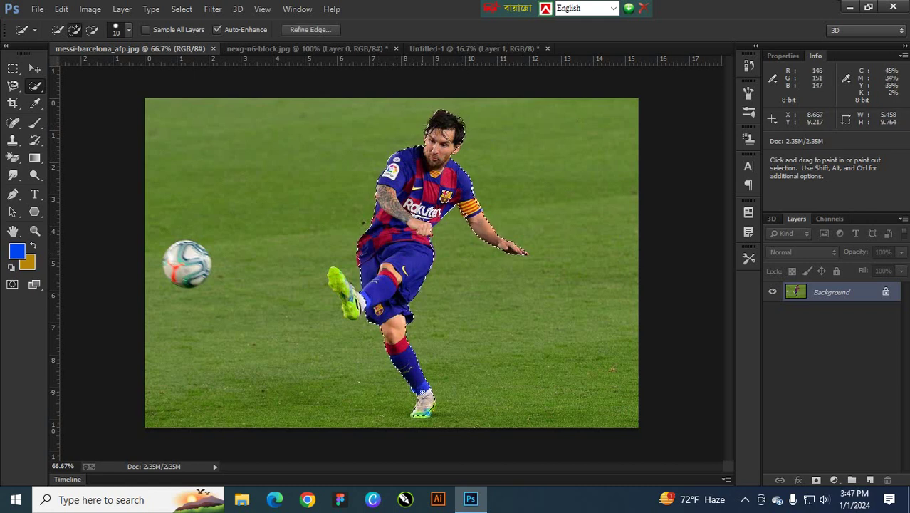
# - Extend the footballer's selection to include the white sleeve badge and the edge of the shirt hem
pyautogui.hotkey('ctrl', '+')
pyautogui.hotkey('ctrl', '+')
pyautogui.hotkey('ctrl', '+')
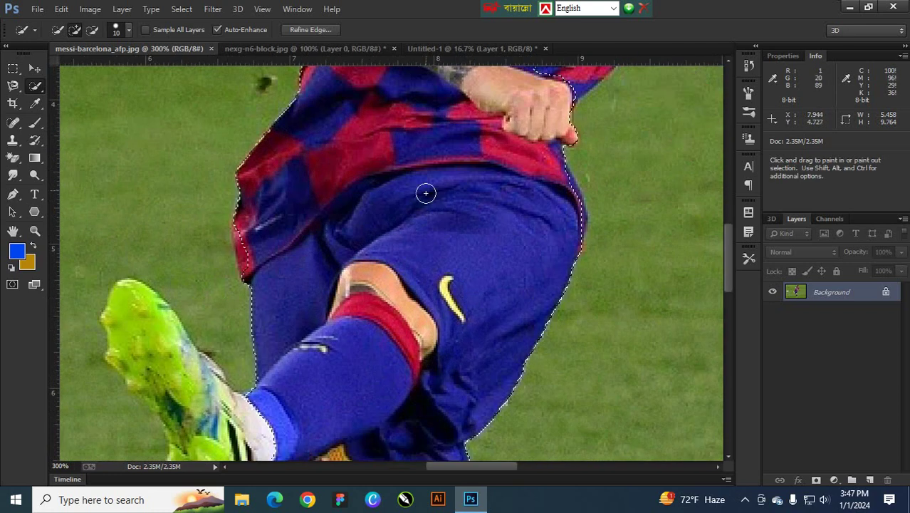
pyautogui.moveTo(426, 193)
pyautogui.mouseDown()
pyautogui.moveTo(244, 418)
pyautogui.moveTo(252, 389)
pyautogui.mouseUp()
pyautogui.moveTo(474, 214)
pyautogui.mouseDown()
pyautogui.moveTo(454, 317)
pyautogui.moveTo(463, 324)
pyautogui.mouseUp()
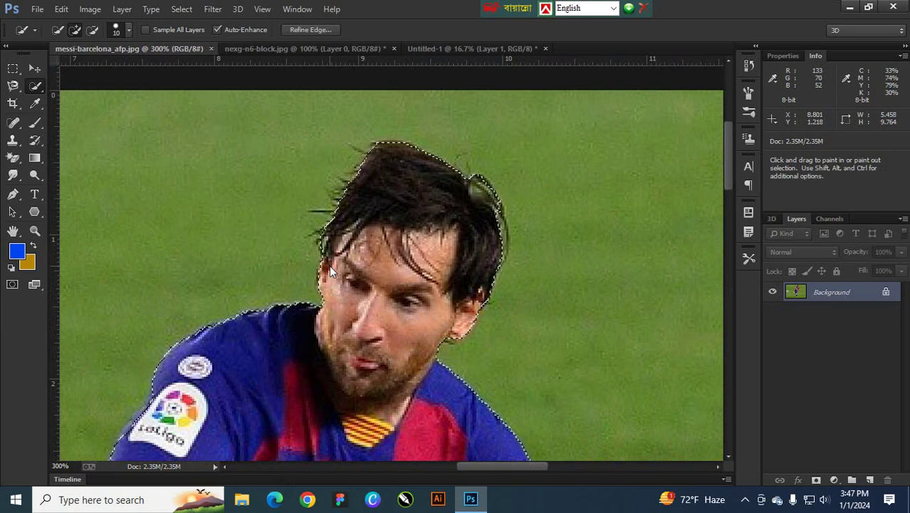
pyautogui.moveTo(329, 265); pyautogui.dragTo(314, 339)
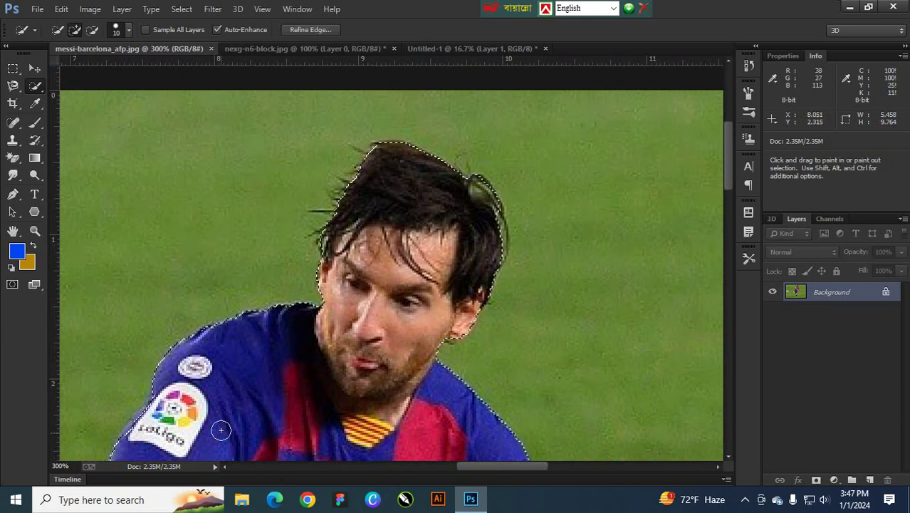
pyautogui.moveTo(219, 429); pyautogui.dragTo(362, 224)
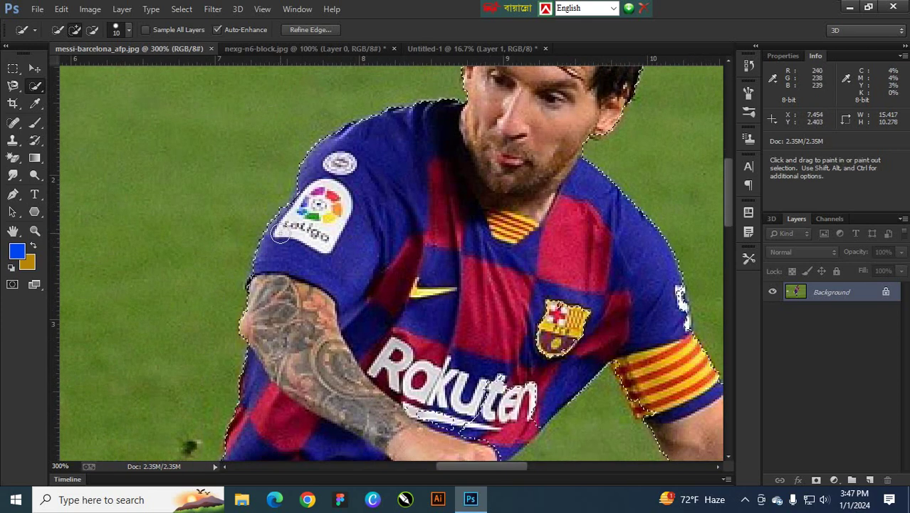
pyautogui.moveTo(314, 345); pyautogui.dragTo(378, 175)
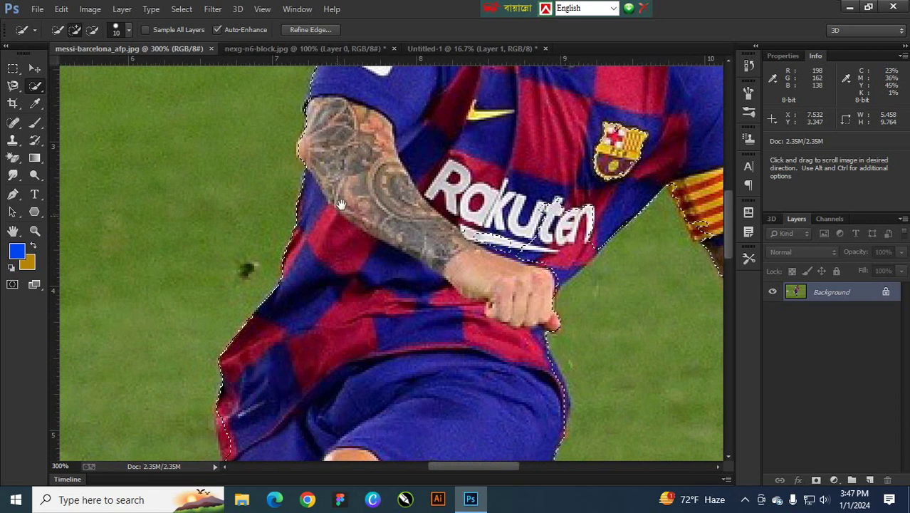
pyautogui.moveTo(278, 428); pyautogui.dragTo(392, 171)
pyautogui.moveTo(280, 449); pyautogui.dragTo(331, 433)
pyautogui.moveTo(427, 356)
pyautogui.mouseDown()
pyautogui.moveTo(413, 213)
pyautogui.moveTo(396, 174)
pyautogui.mouseUp()
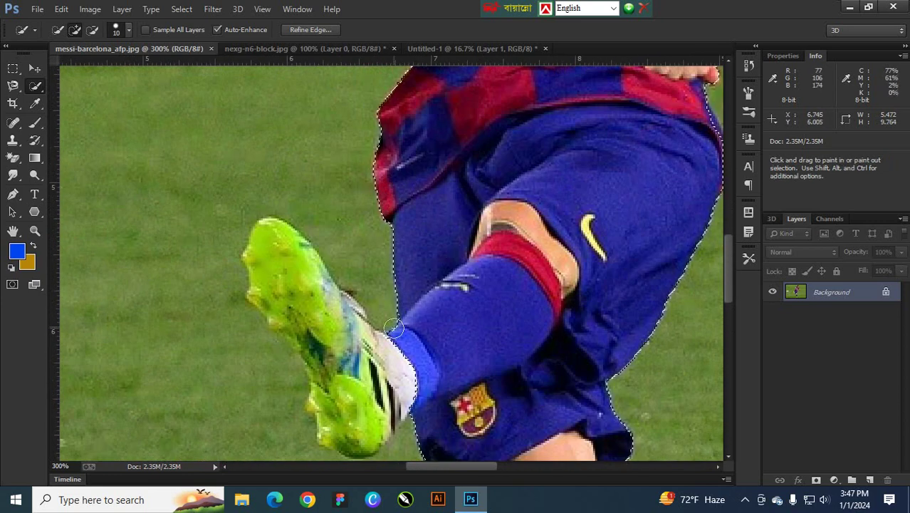
# - Add the raised green boot to the selection and subtract the grass caught along its sole
pyautogui.moveTo(403, 352); pyautogui.dragTo(376, 363)
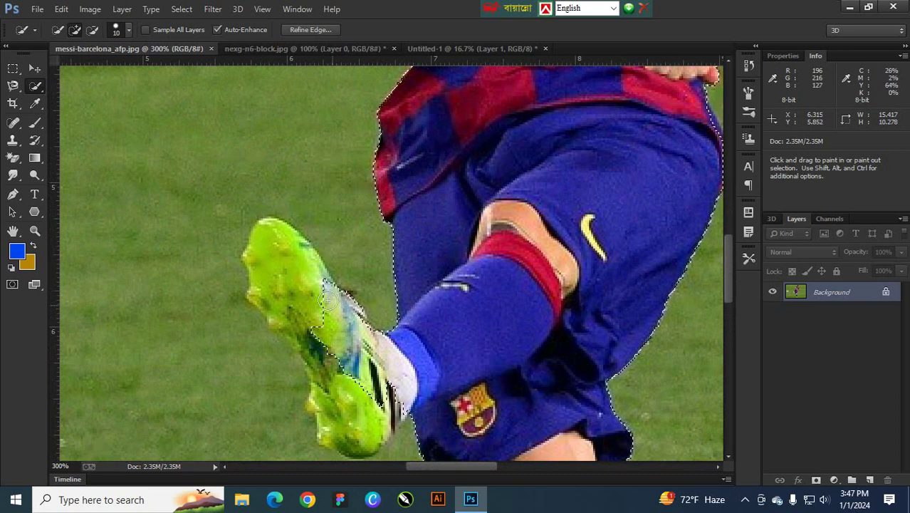
pyautogui.moveTo(300, 263); pyautogui.dragTo(325, 327)
pyautogui.moveTo(330, 363)
pyautogui.mouseDown()
pyautogui.moveTo(346, 420)
pyautogui.moveTo(381, 403)
pyautogui.moveTo(392, 411)
pyautogui.mouseUp()
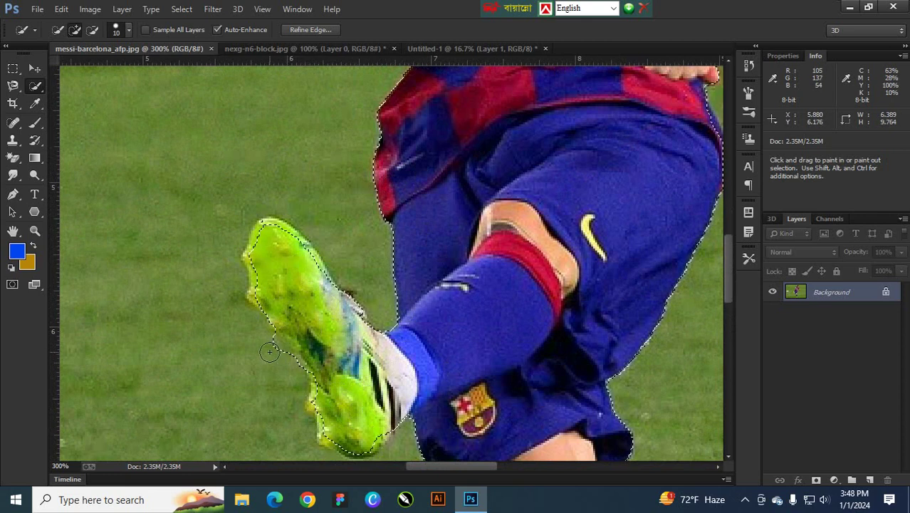
pyautogui.keyDown('alt'); pyautogui.click(270, 347); pyautogui.keyUp('alt')
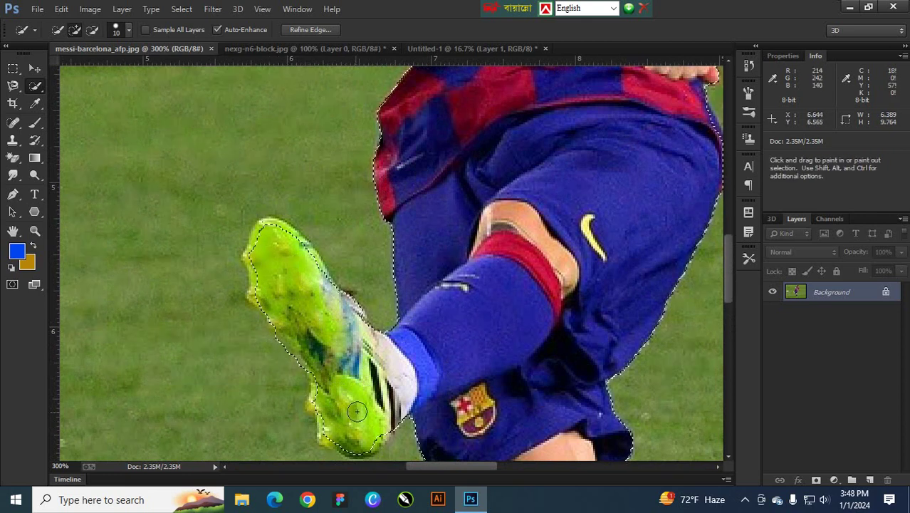
pyautogui.moveTo(331, 430)
pyautogui.mouseDown()
pyautogui.moveTo(369, 395)
pyautogui.moveTo(338, 425)
pyautogui.moveTo(316, 400)
pyautogui.moveTo(326, 438)
pyautogui.moveTo(394, 411)
pyautogui.moveTo(311, 317)
pyautogui.mouseUp()
pyautogui.press('space')
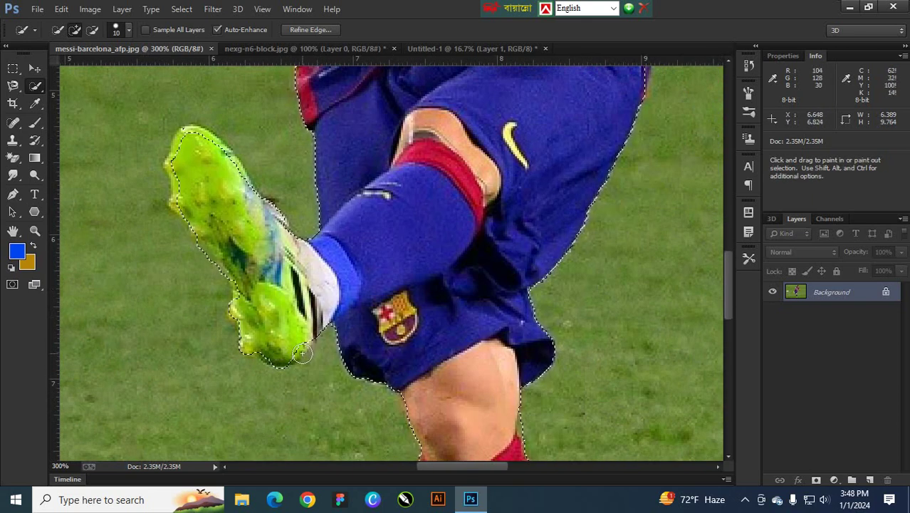
pyautogui.moveTo(280, 360)
pyautogui.mouseDown()
pyautogui.moveTo(304, 367)
pyautogui.moveTo(324, 350)
pyautogui.mouseUp()
pyautogui.press('alt')
pyautogui.press('space')
pyautogui.moveTo(338, 318); pyautogui.dragTo(319, 304)
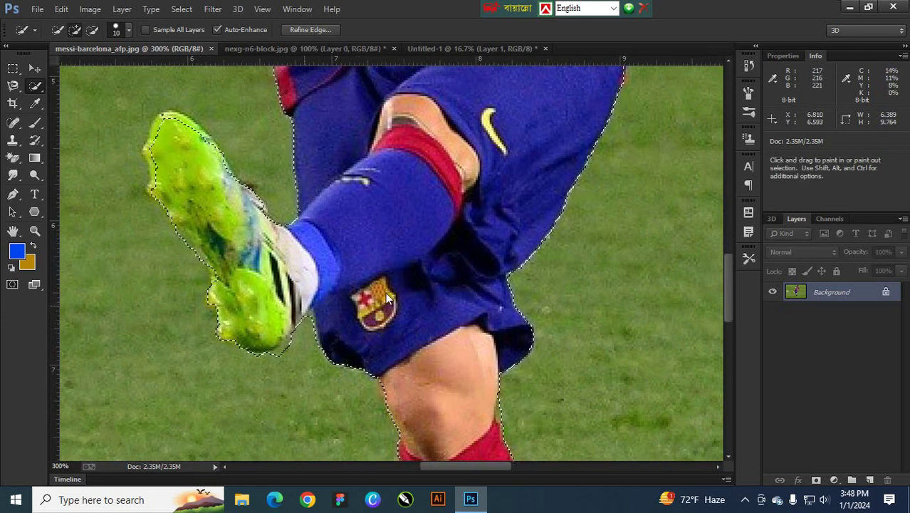
# - Refine the selection around the standing foot's boot so it covers the heel, toe and sole
pyautogui.press('space')
pyautogui.moveTo(400, 318)
pyautogui.mouseDown()
pyautogui.moveTo(340, 242)
pyautogui.moveTo(302, 111)
pyautogui.moveTo(291, 153)
pyautogui.mouseUp()
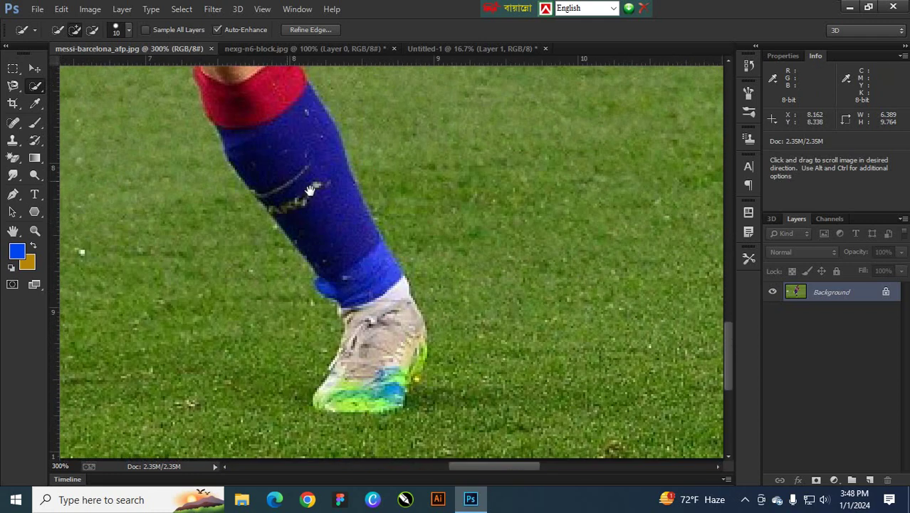
pyautogui.moveTo(403, 324); pyautogui.dragTo(412, 331)
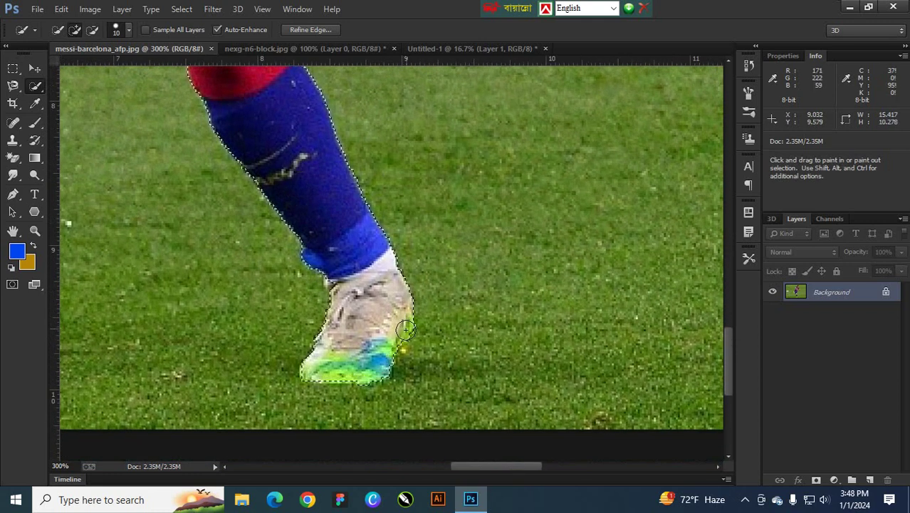
pyautogui.moveTo(349, 354); pyautogui.dragTo(325, 369)
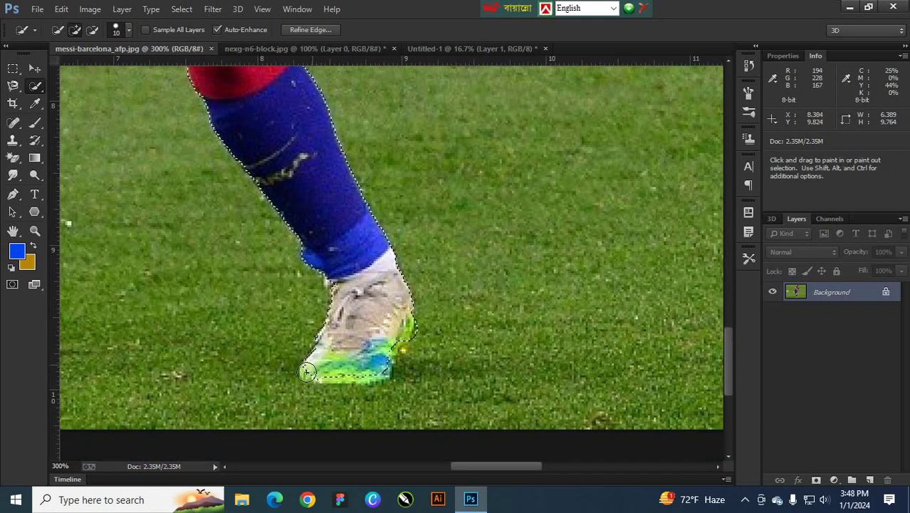
pyautogui.press('alt')
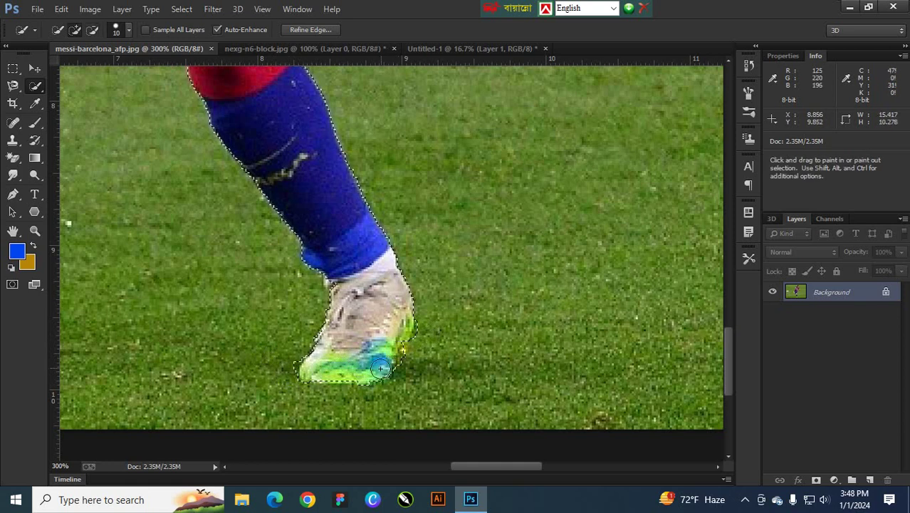
# - Add the outstretched hand's fingertips and the inner edge of the striped armband to the footballer's selection
pyautogui.press('space')
pyautogui.moveTo(443, 270); pyautogui.dragTo(445, 350)
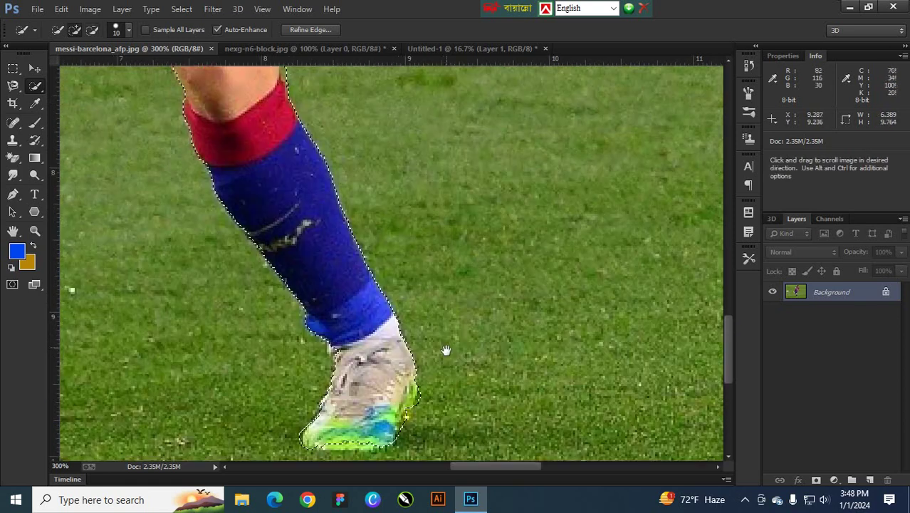
pyautogui.moveTo(388, 113); pyautogui.dragTo(392, 185)
pyautogui.moveTo(427, 78); pyautogui.dragTo(439, 189)
pyautogui.moveTo(399, 100)
pyautogui.mouseDown()
pyautogui.moveTo(362, 100)
pyautogui.moveTo(353, 215)
pyautogui.moveTo(336, 250)
pyautogui.moveTo(182, 272)
pyautogui.moveTo(242, 285)
pyautogui.mouseUp()
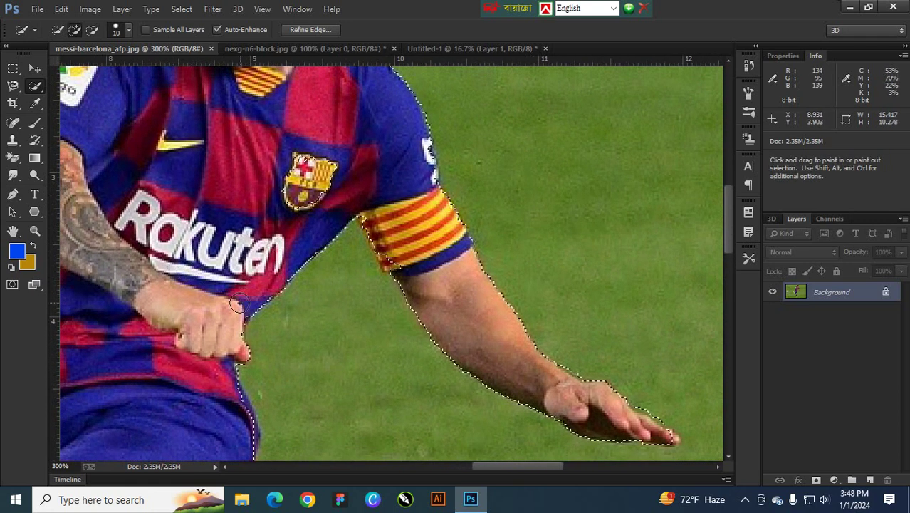
pyautogui.moveTo(389, 365); pyautogui.dragTo(312, 309)
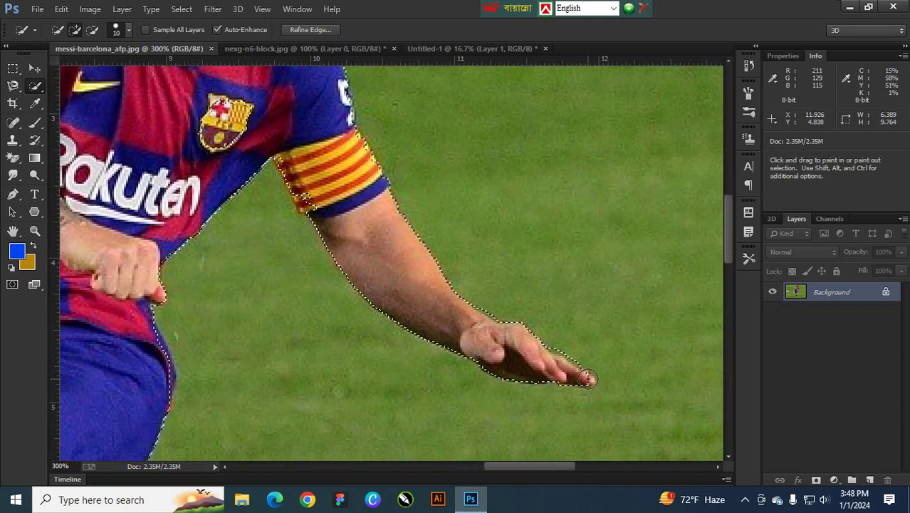
pyautogui.moveTo(588, 378); pyautogui.dragTo(575, 375)
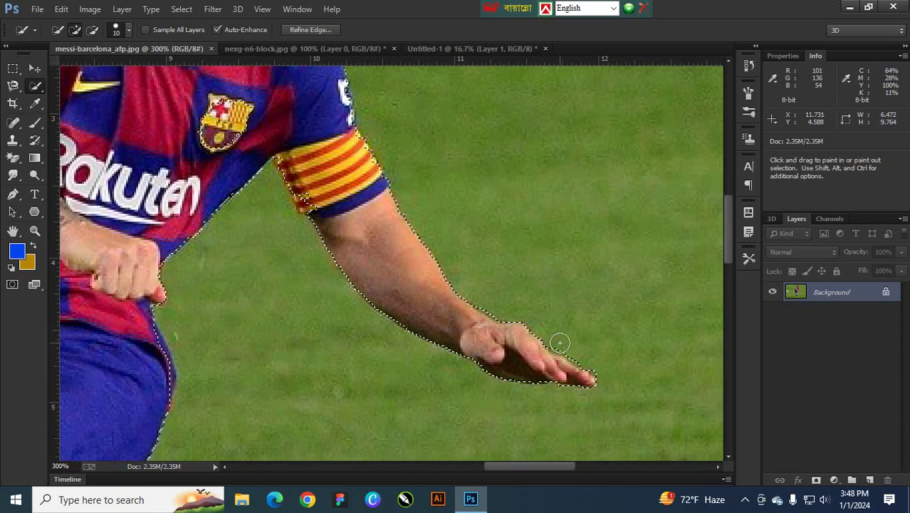
pyautogui.press('alt')
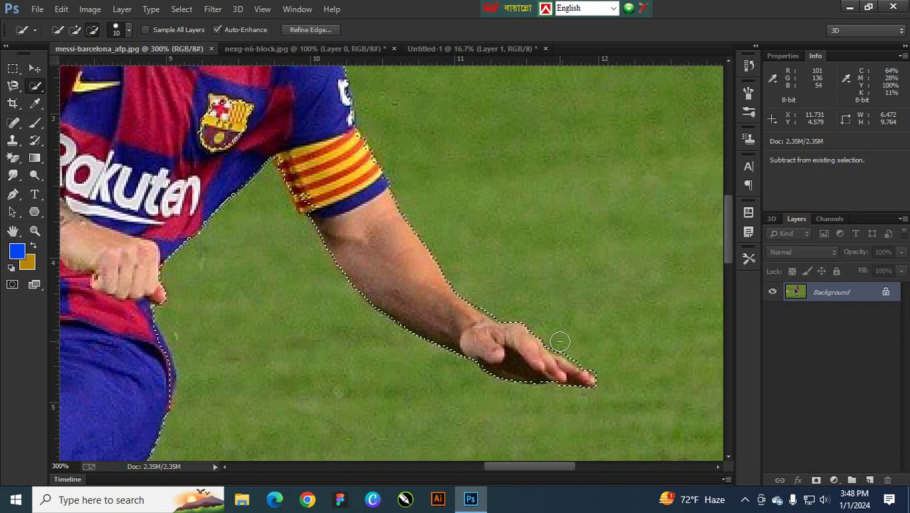
pyautogui.moveTo(304, 192); pyautogui.dragTo(310, 204)
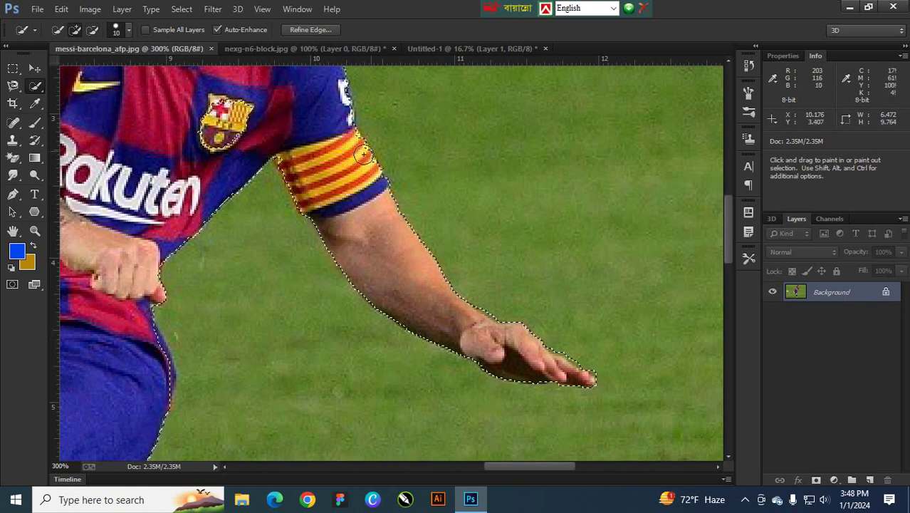
# - Refine the footballer's edge with Smooth 7, Contrast 5% and Shift Edge -7%, output to Layer Mask, and apply the mask
pyautogui.scroll(4, 331, 204)
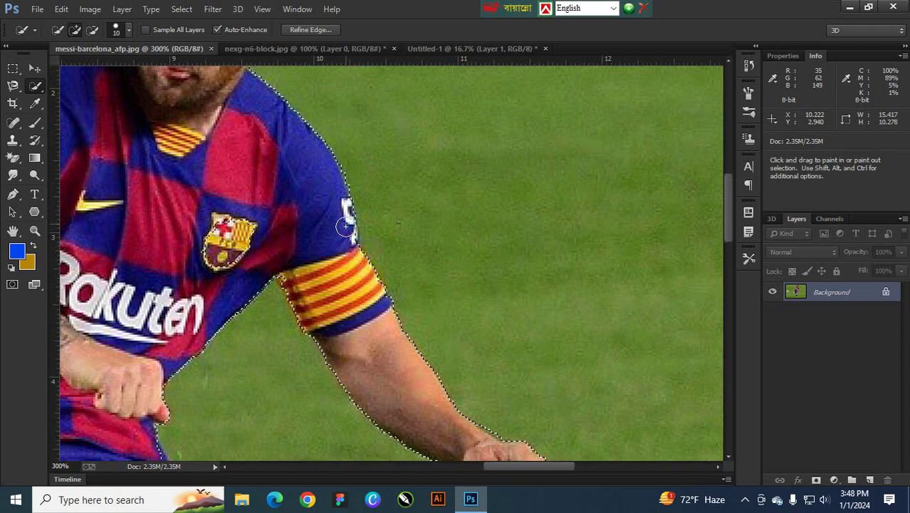
pyautogui.moveTo(277, 166)
pyautogui.mouseDown()
pyautogui.moveTo(319, 249)
pyautogui.moveTo(380, 331)
pyautogui.mouseUp()
pyautogui.moveTo(307, 404); pyautogui.dragTo(329, 305)
pyautogui.hotkey('ctrl', '-')
pyautogui.hotkey('ctrl', '-')
pyautogui.hotkey('ctrl', '-')
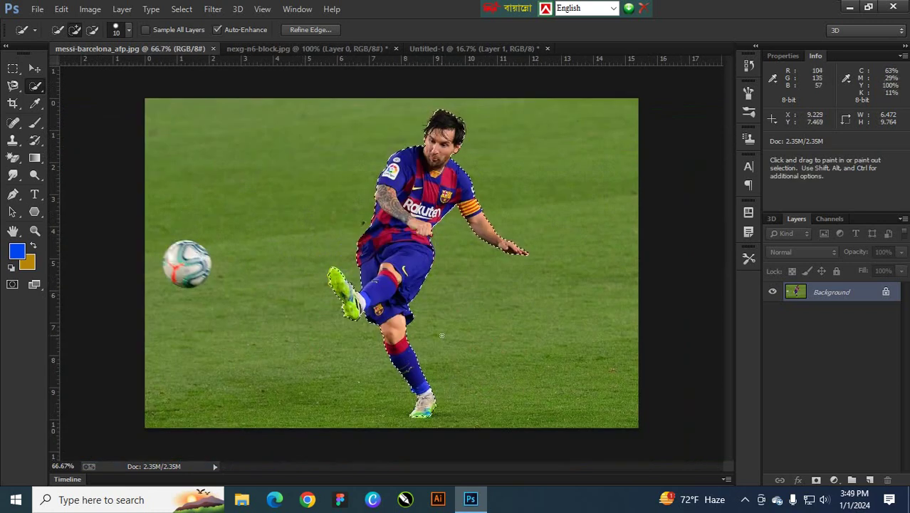
pyautogui.click(326, 34)
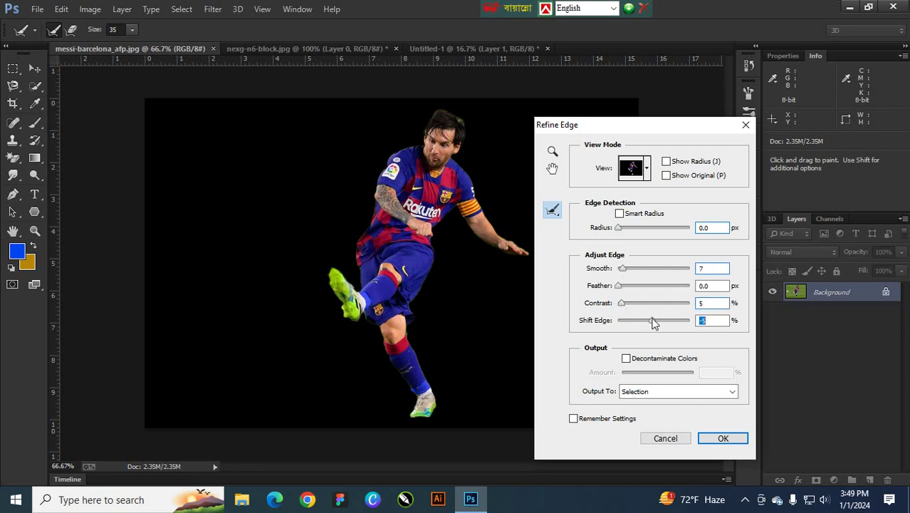
pyautogui.click(670, 396)
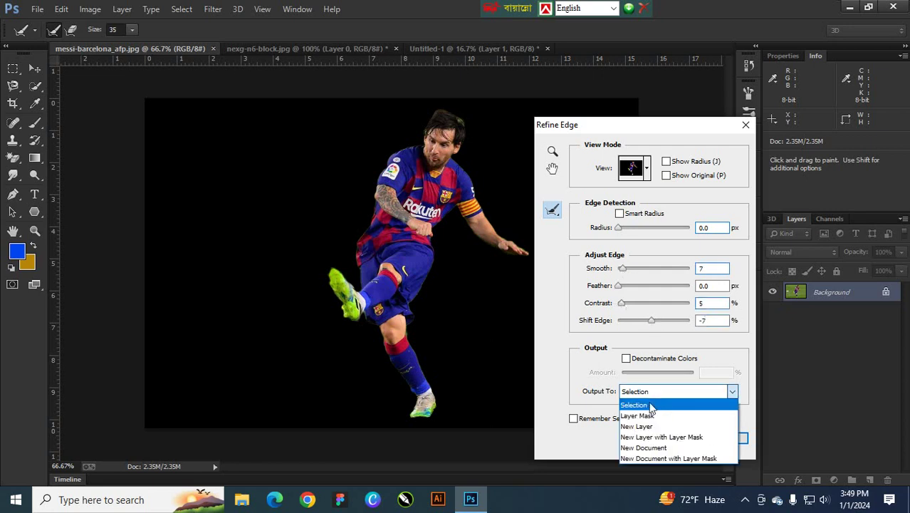
pyautogui.click(647, 413)
pyautogui.click(723, 438)
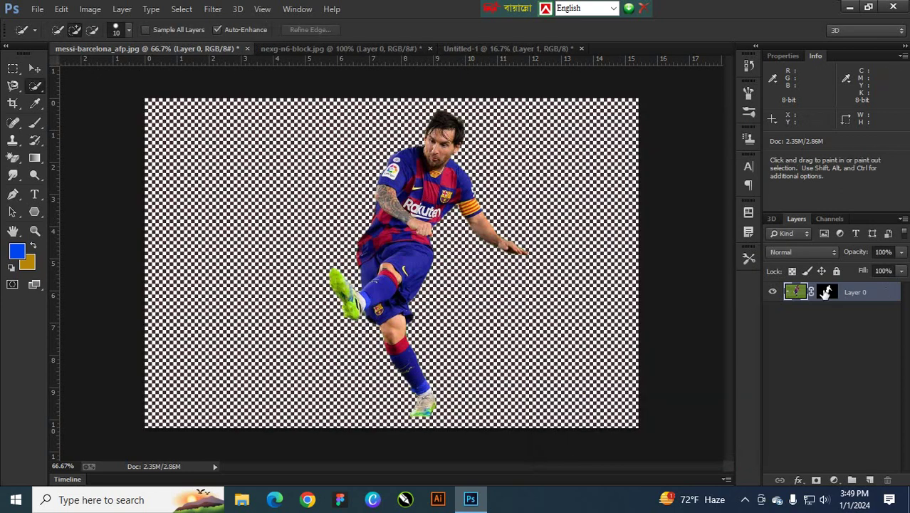
pyautogui.rightClick(825, 294)
pyautogui.click(783, 336)
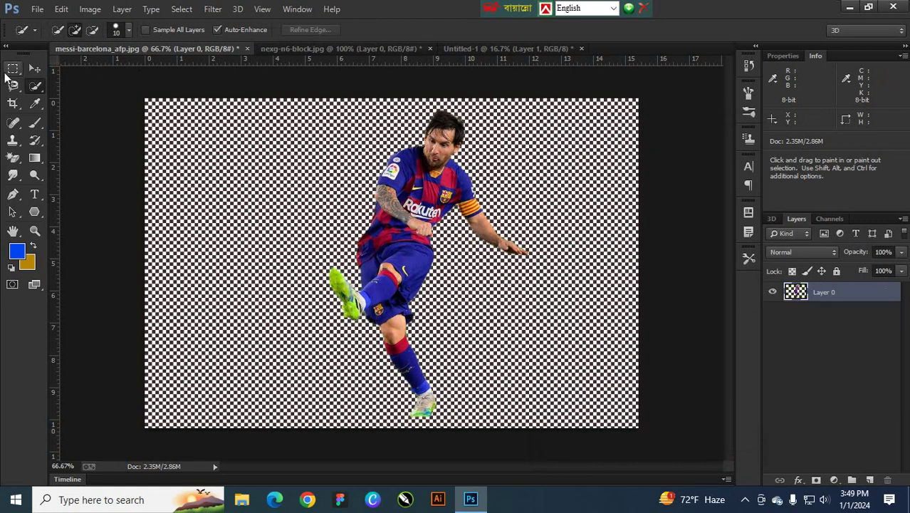
# - Place the footballer cutout in Untitled-1 and scale it to about 262%, standing over the phone's screen
pyautogui.click(34, 68)
pyautogui.moveTo(396, 230); pyautogui.dragTo(449, 269)
pyautogui.hotkey('ctrl', 't')
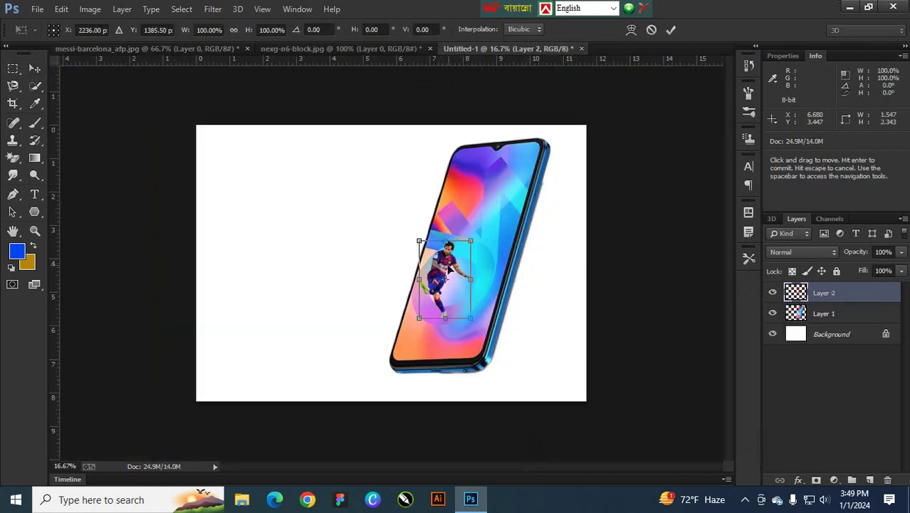
pyautogui.moveTo(470, 240); pyautogui.dragTo(513, 153)
pyautogui.moveTo(428, 261); pyautogui.dragTo(422, 219)
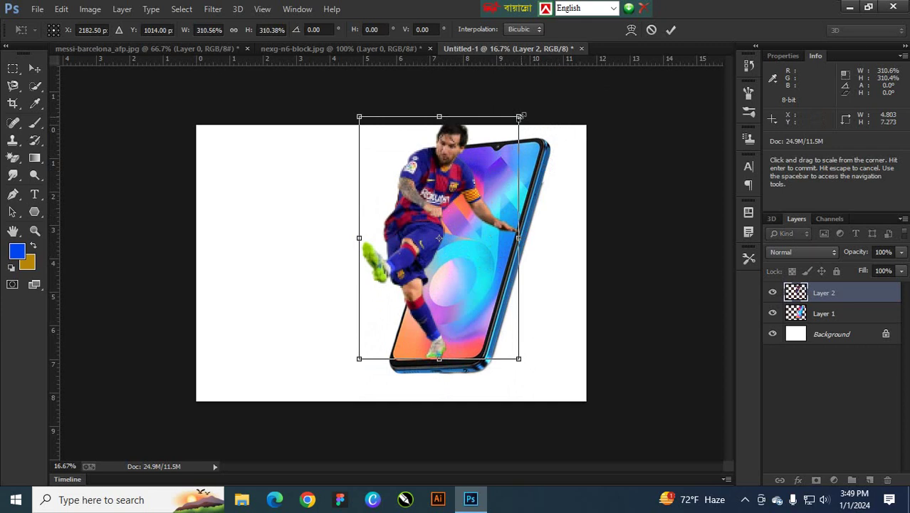
pyautogui.moveTo(525, 117); pyautogui.dragTo(516, 137)
pyautogui.moveTo(439, 198); pyautogui.dragTo(442, 218)
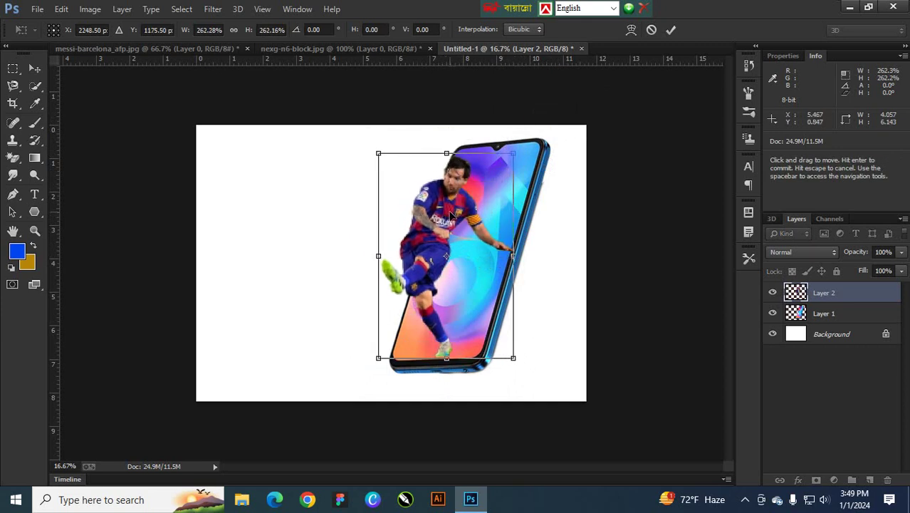
pyautogui.click(670, 29)
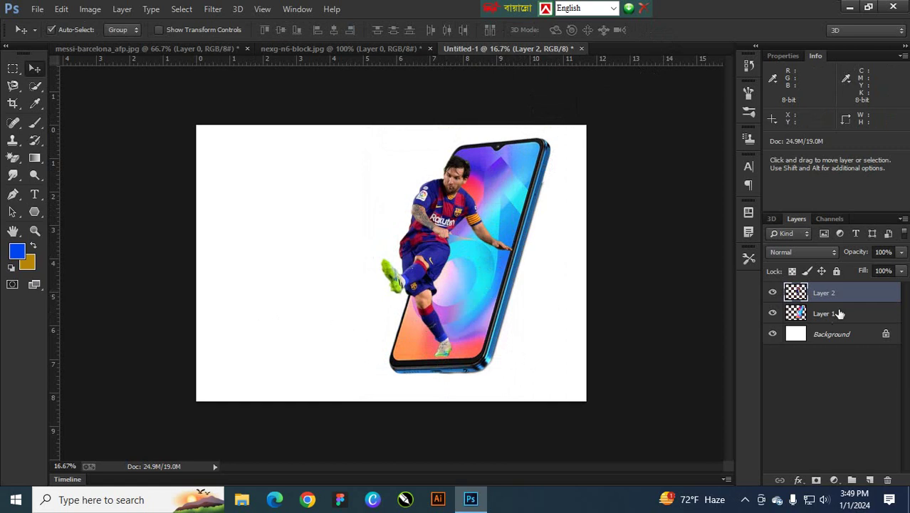
# - In messi-barcelona_afp.jpg, undo the footballer's background removal and clear the selection
pyautogui.click(180, 51)
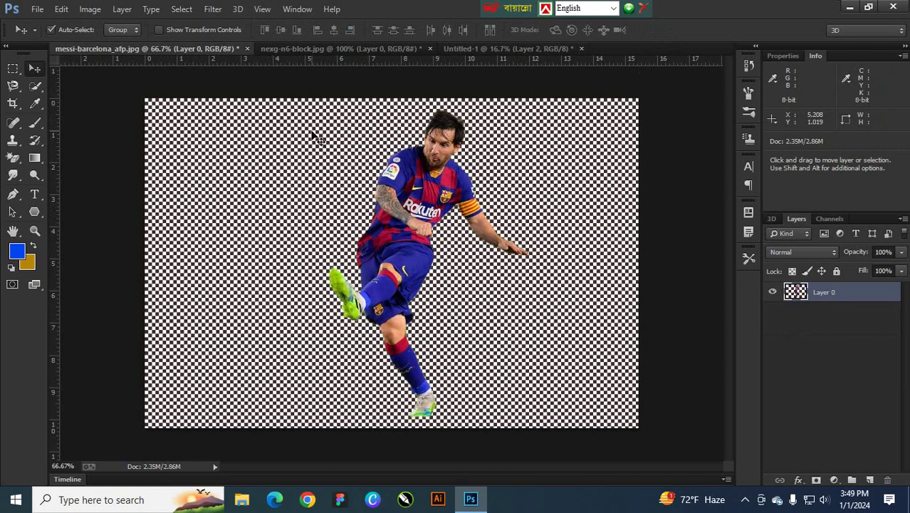
pyautogui.hotkey('ctrl', 'z')
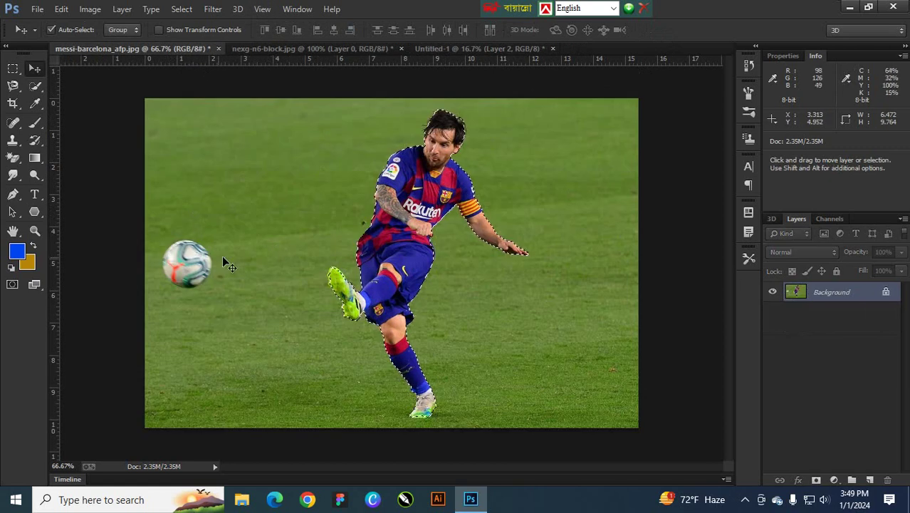
pyautogui.hotkey('ctrl', 'd')
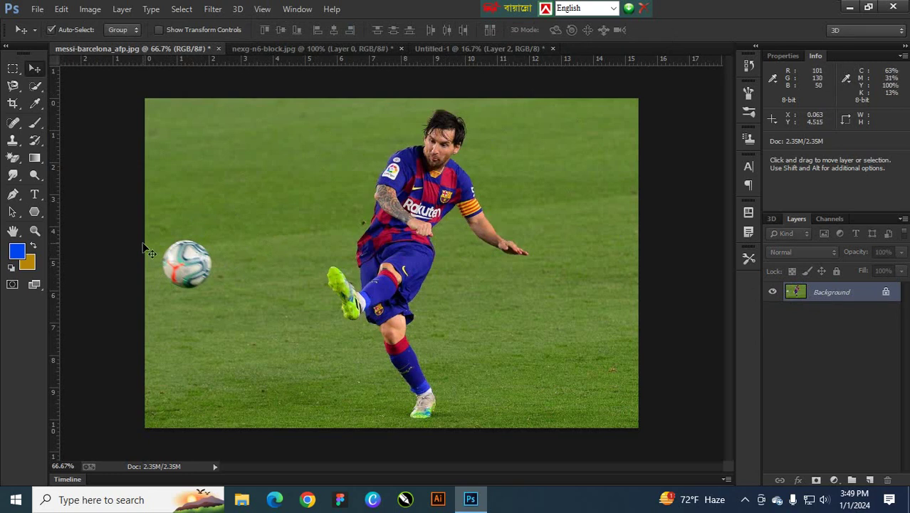
# - Use Quick Selection to select the football, including its upper edge, and subtract the grass caught along its lower edge
pyautogui.click(35, 88)
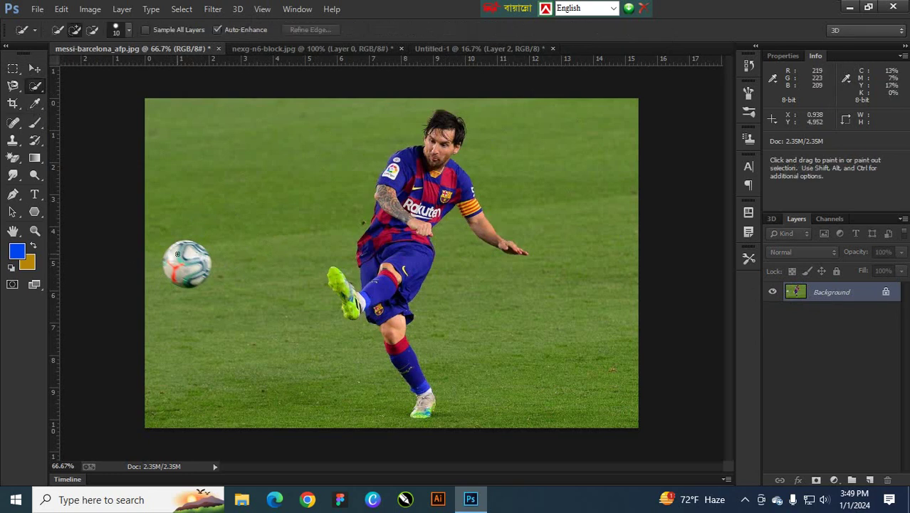
pyautogui.moveTo(177, 254); pyautogui.dragTo(179, 255)
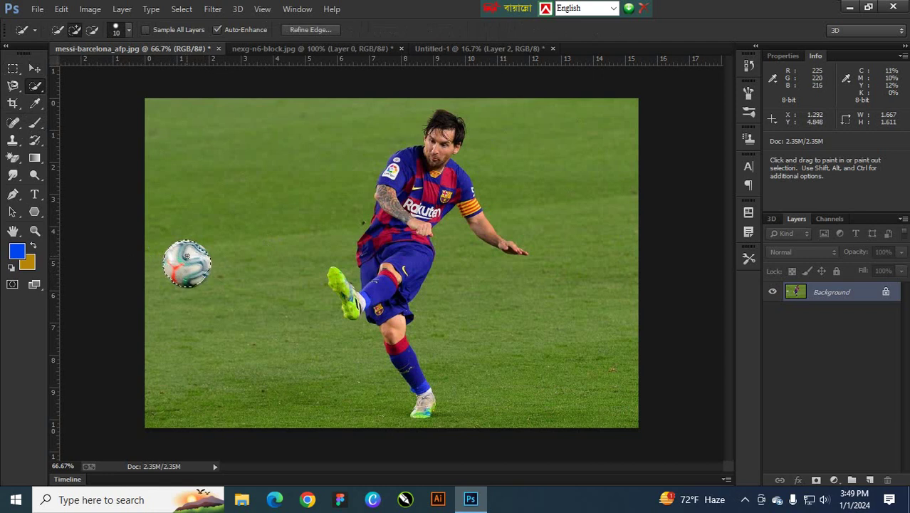
pyautogui.scroll(3, 190, 256)
pyautogui.moveTo(159, 280)
pyautogui.mouseDown()
pyautogui.moveTo(459, 305)
pyautogui.moveTo(499, 334)
pyautogui.mouseUp()
pyautogui.moveTo(321, 314)
pyautogui.mouseDown()
pyautogui.moveTo(376, 344)
pyautogui.moveTo(351, 372)
pyautogui.mouseUp()
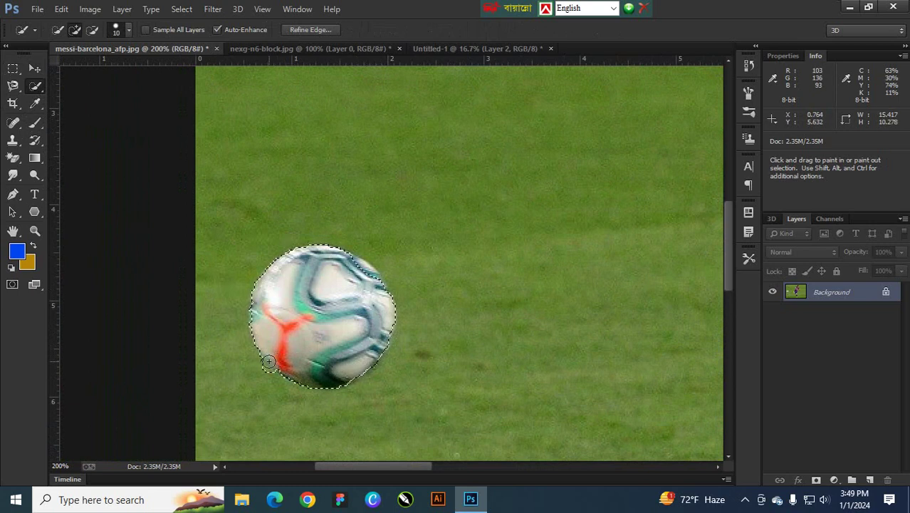
pyautogui.moveTo(275, 359); pyautogui.dragTo(255, 370)
pyautogui.press('alt')
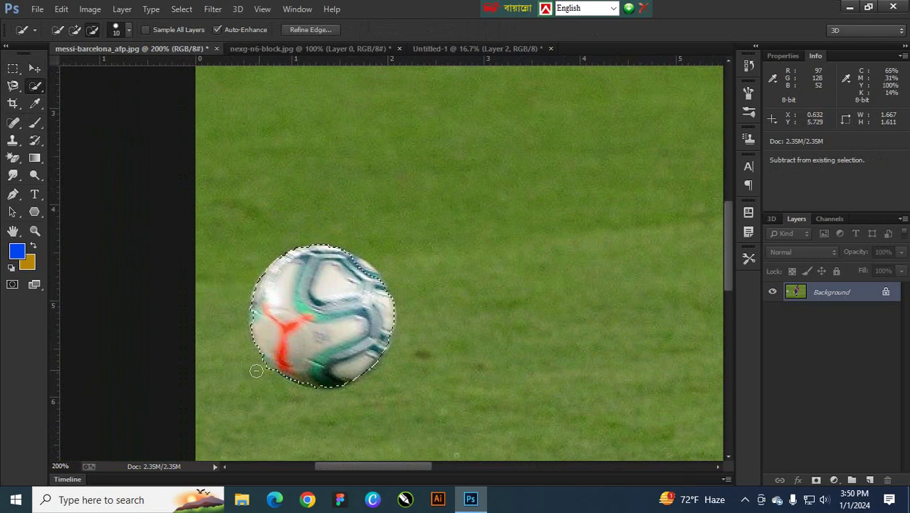
pyautogui.moveTo(365, 276); pyautogui.dragTo(368, 284)
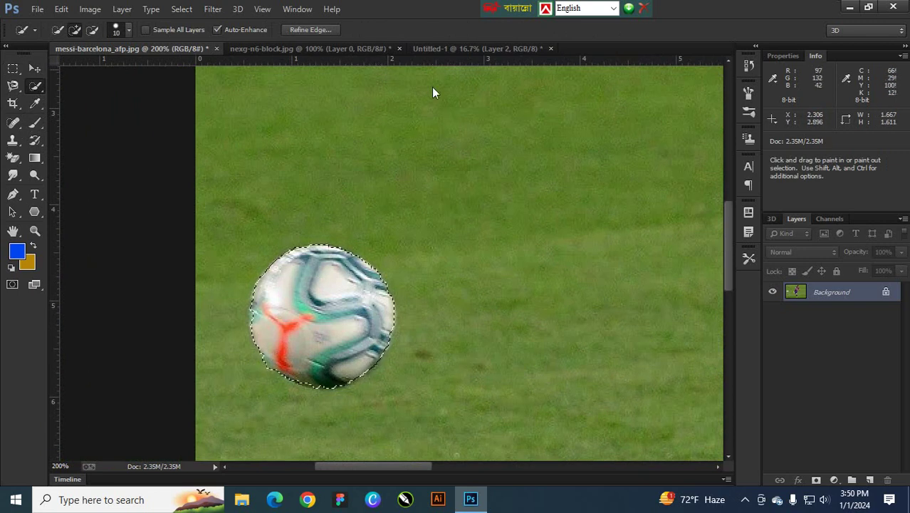
# - Refine the ball's edge with Smooth 11, Contrast 8% and Shift Edge -14%, output to Layer Mask, and apply the mask
pyautogui.click(310, 29)
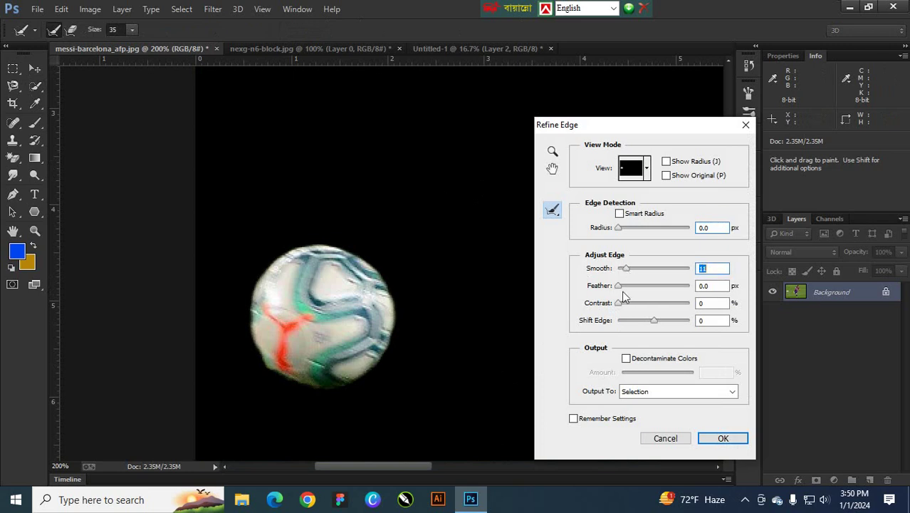
pyautogui.moveTo(618, 304); pyautogui.dragTo(648, 320)
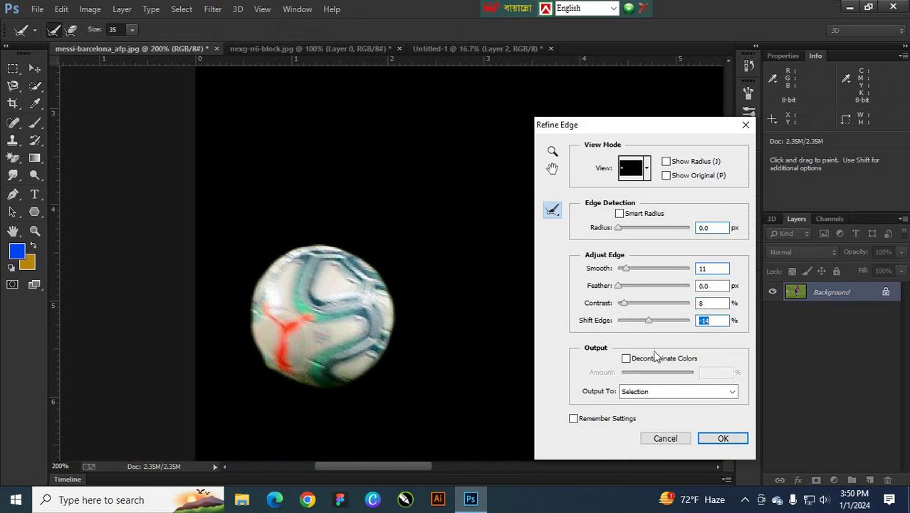
pyautogui.click(683, 391)
pyautogui.click(643, 417)
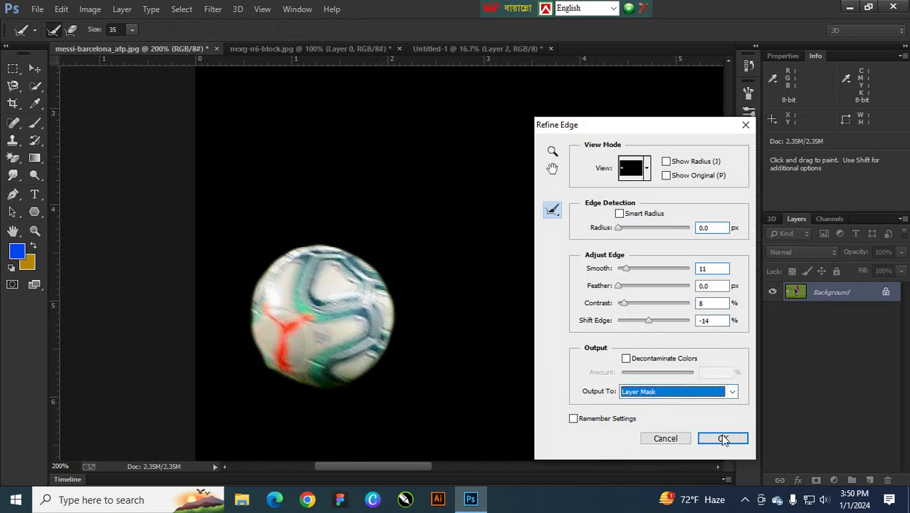
pyautogui.click(723, 437)
pyautogui.click(34, 68)
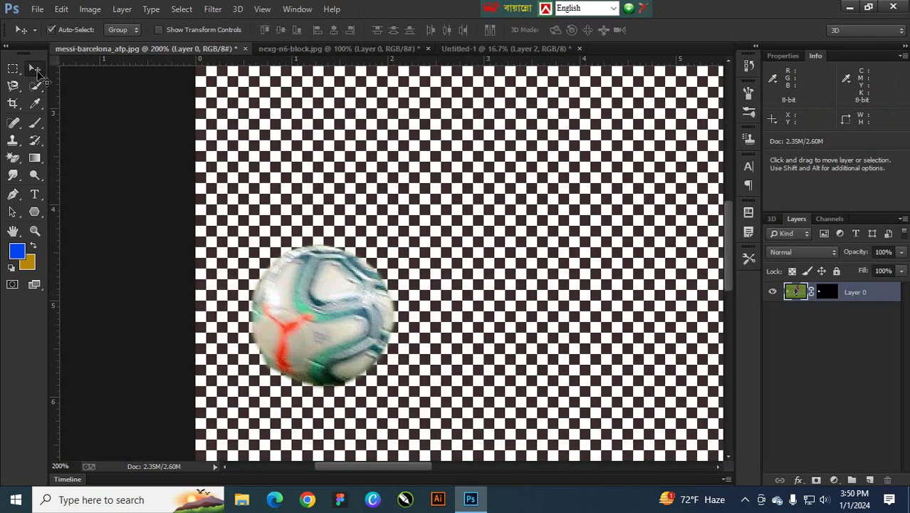
pyautogui.rightClick(826, 295)
pyautogui.click(809, 344)
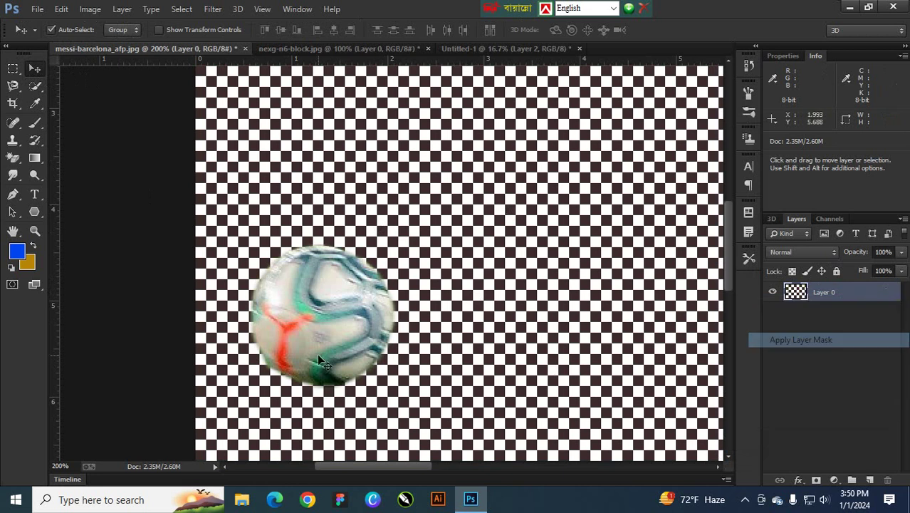
# - Place the ball cutout in Untitled-1, enlarge it and position it in the white area just ahead of the footballer's raised boot
pyautogui.moveTo(314, 361); pyautogui.dragTo(497, 232)
pyautogui.moveTo(349, 239)
pyautogui.mouseDown()
pyautogui.moveTo(337, 249)
pyautogui.moveTo(356, 230)
pyautogui.mouseUp()
pyautogui.hotkey('ctrl', 't')
pyautogui.click(670, 30)
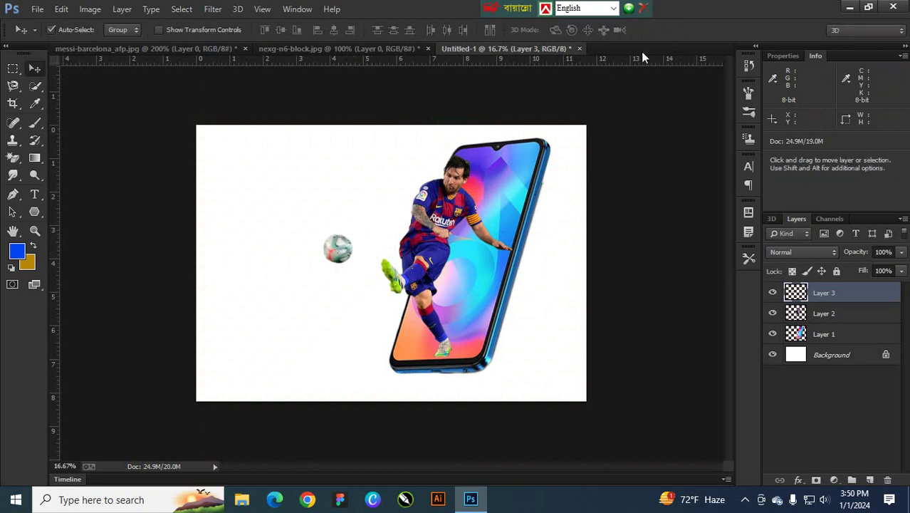
pyautogui.moveTo(334, 249)
pyautogui.mouseDown()
pyautogui.moveTo(346, 247)
pyautogui.moveTo(339, 243)
pyautogui.mouseUp()
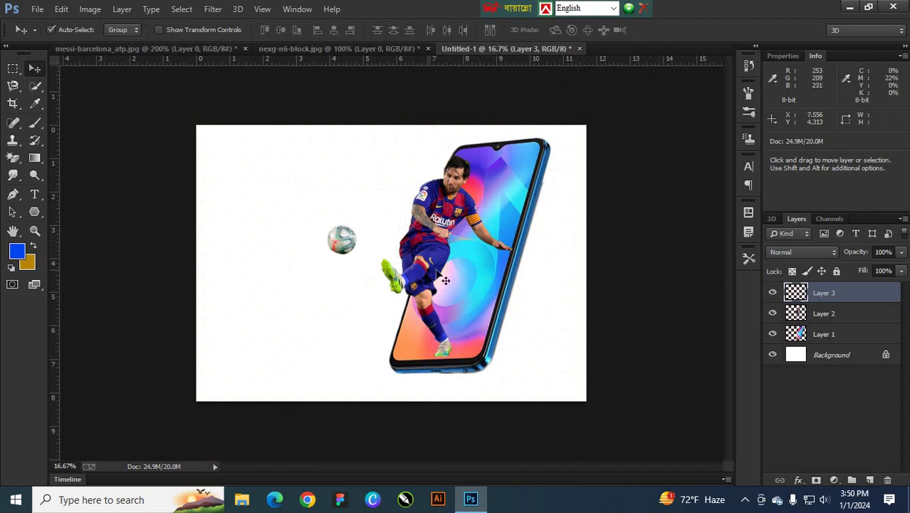
pyautogui.moveTo(332, 236)
pyautogui.mouseDown()
pyautogui.moveTo(343, 246)
pyautogui.moveTo(334, 236)
pyautogui.mouseUp()
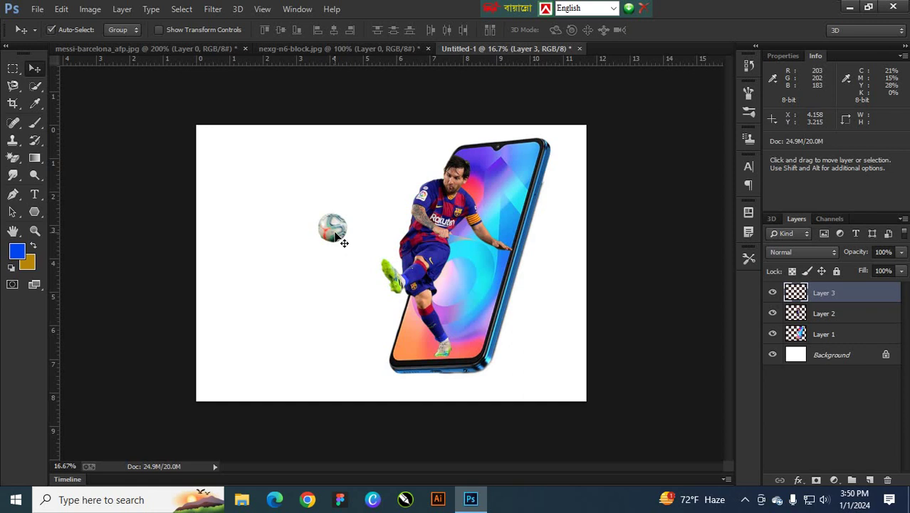
pyautogui.moveTo(330, 232); pyautogui.dragTo(334, 245)
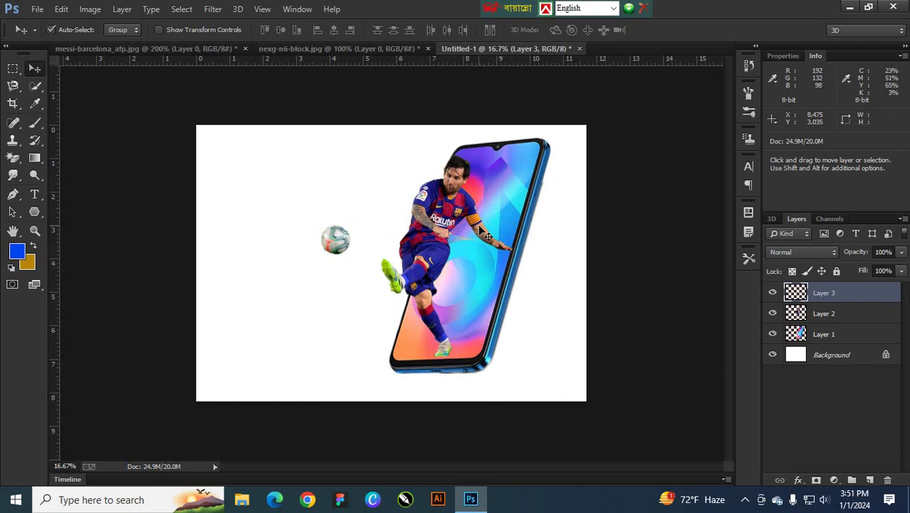
pyautogui.moveTo(333, 234)
pyautogui.mouseDown()
pyautogui.moveTo(338, 248)
pyautogui.moveTo(326, 242)
pyautogui.moveTo(329, 233)
pyautogui.moveTo(359, 256)
pyautogui.moveTo(337, 239)
pyautogui.mouseUp()
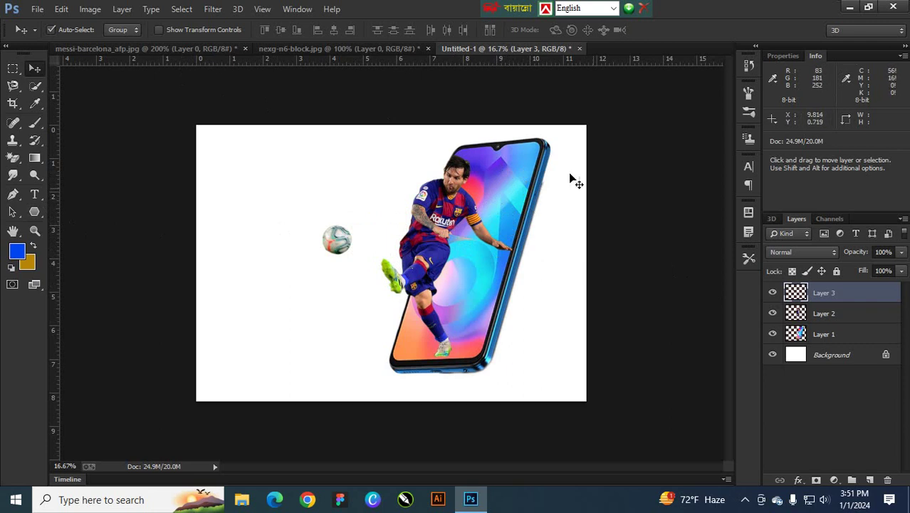
# - In messi-barcelona_afp.jpg, undo the ball's background removal and clear the selection around the ball
pyautogui.click(169, 48)
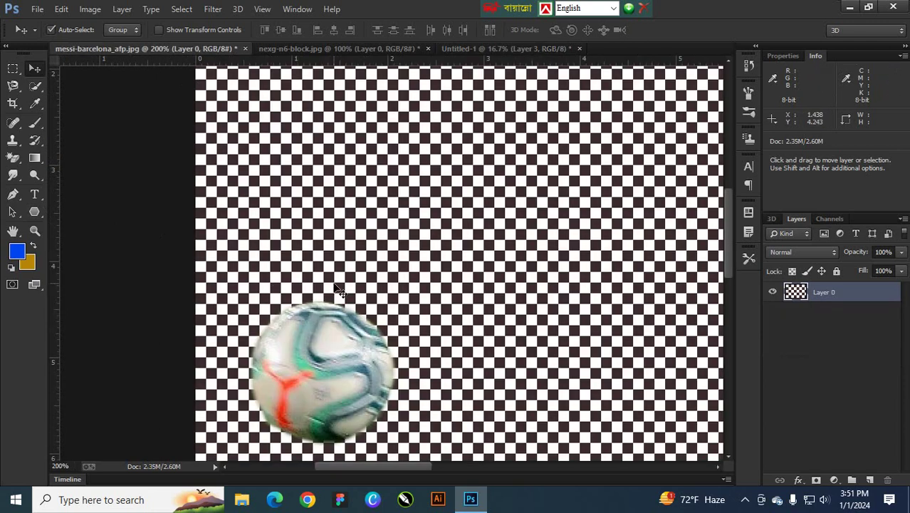
pyautogui.hotkey('ctrl', 'z')
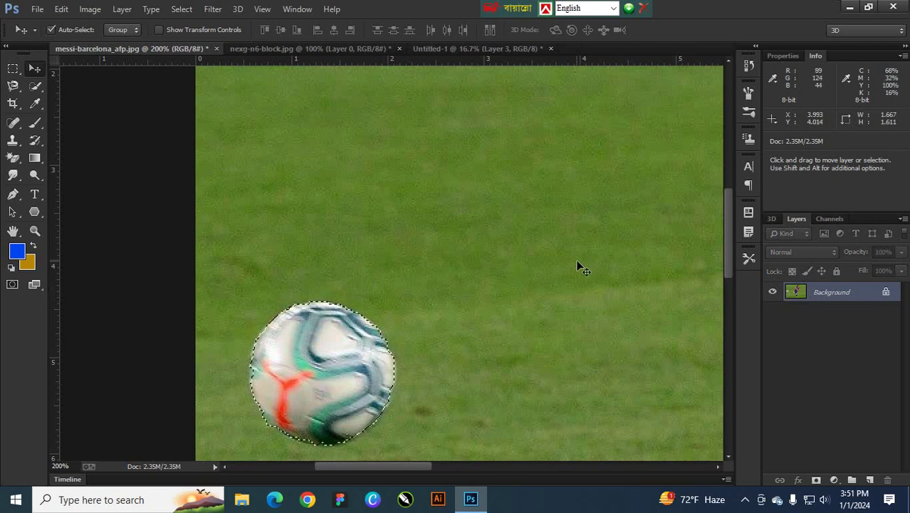
pyautogui.hotkey('ctrl', '-')
pyautogui.hotkey('ctrl', '-')
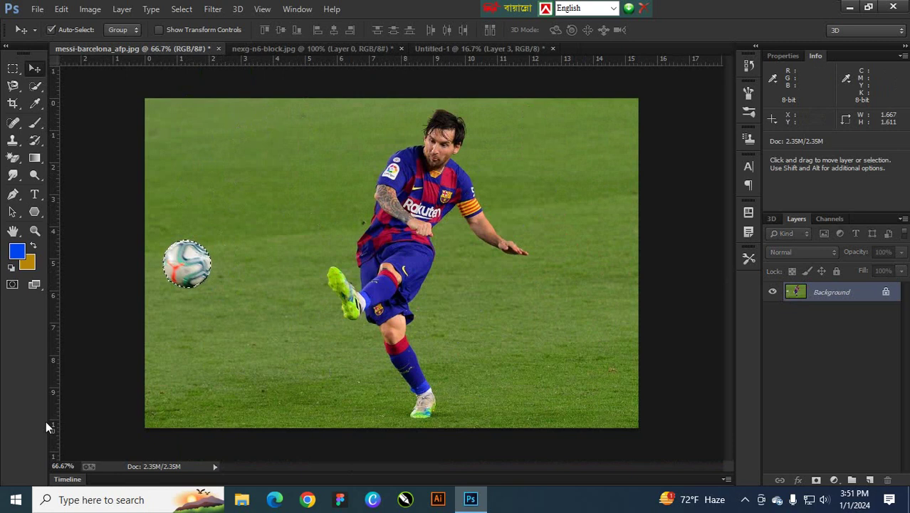
pyautogui.hotkey('ctrl', 'd')
# - Remove the ball from the grass by painting over it with the Spot Healing Brush in Content-Aware mode
pyautogui.rightClick(13, 122)
pyautogui.click(70, 123)
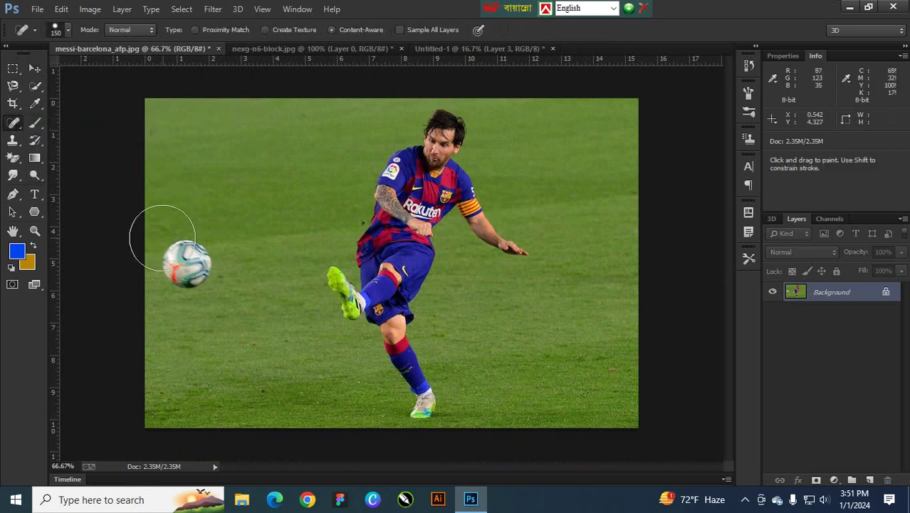
pyautogui.moveTo(183, 279); pyautogui.dragTo(189, 246)
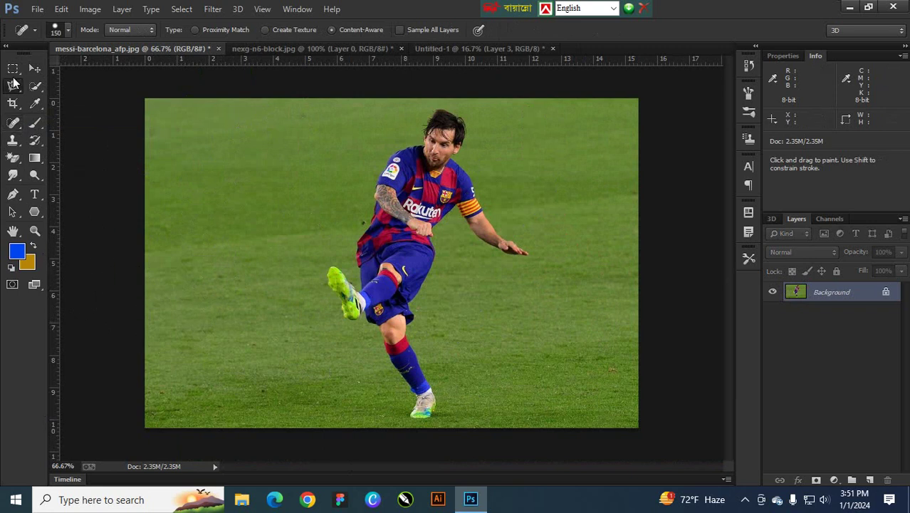
# - Copy a tall rectangle of empty grass from in front of the footballer and paste it into Untitled-1
pyautogui.click(13, 68)
pyautogui.moveTo(156, 109); pyautogui.dragTo(322, 414)
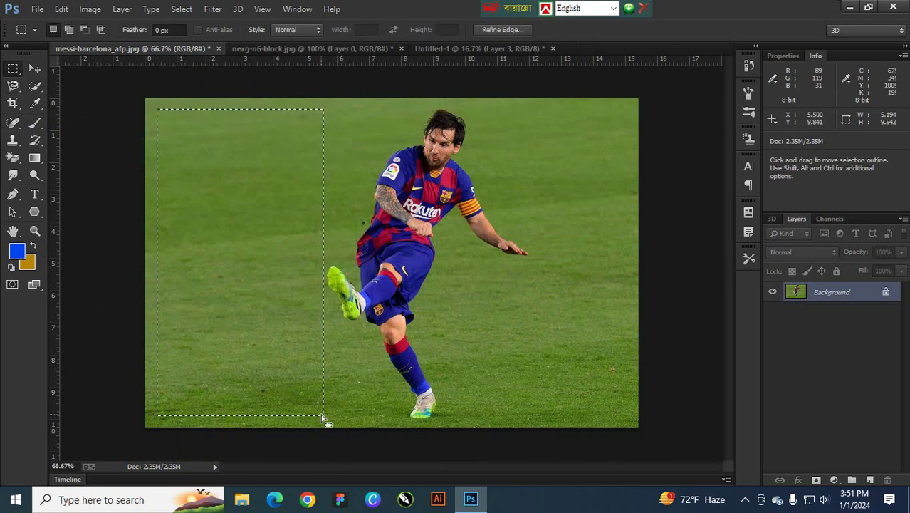
pyautogui.press('ctrl')
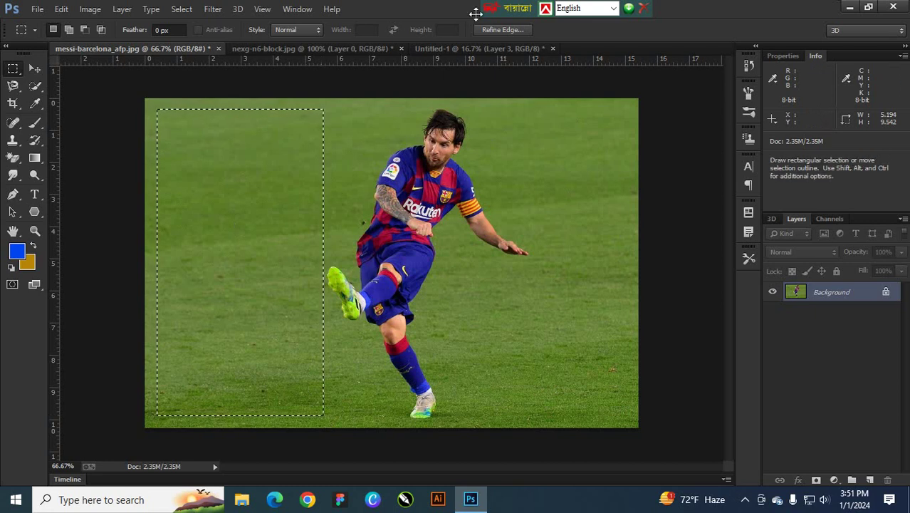
pyautogui.click(480, 48)
pyautogui.hotkey('ctrl', 'v')
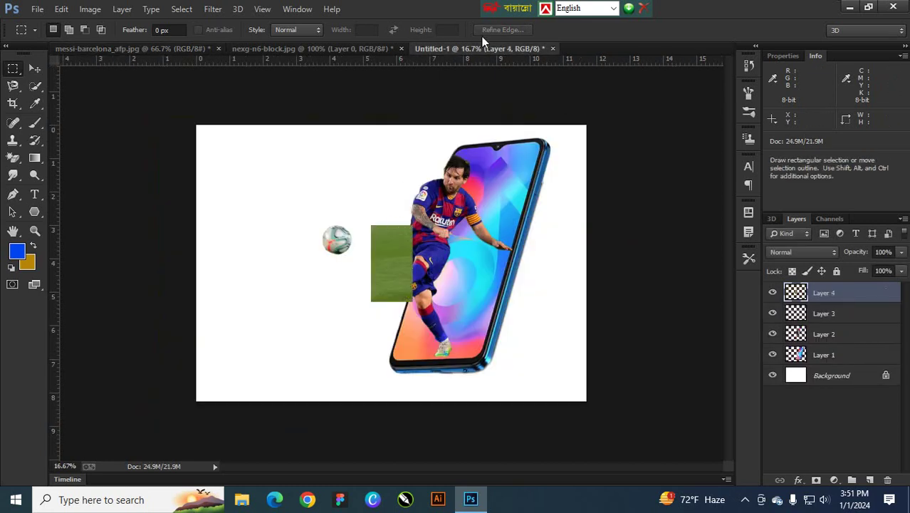
# - Scale the pasted grass patch proportionally to about 374% and move it over the phone
pyautogui.click(39, 72)
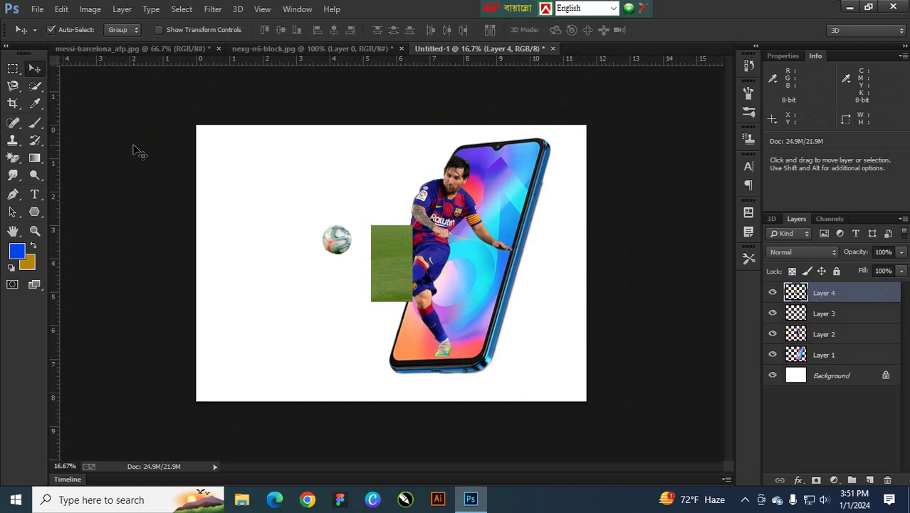
pyautogui.hotkey('ctrl', 't')
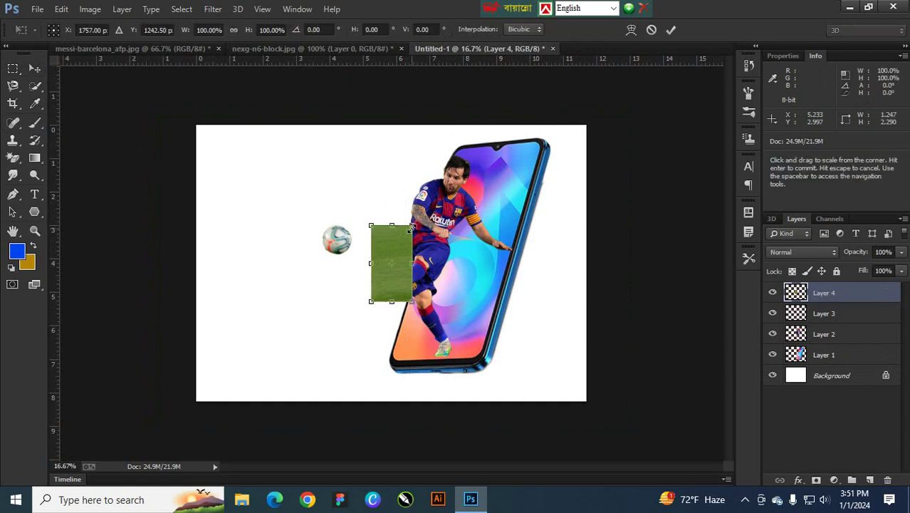
pyautogui.moveTo(412, 227); pyautogui.dragTo(528, 152)
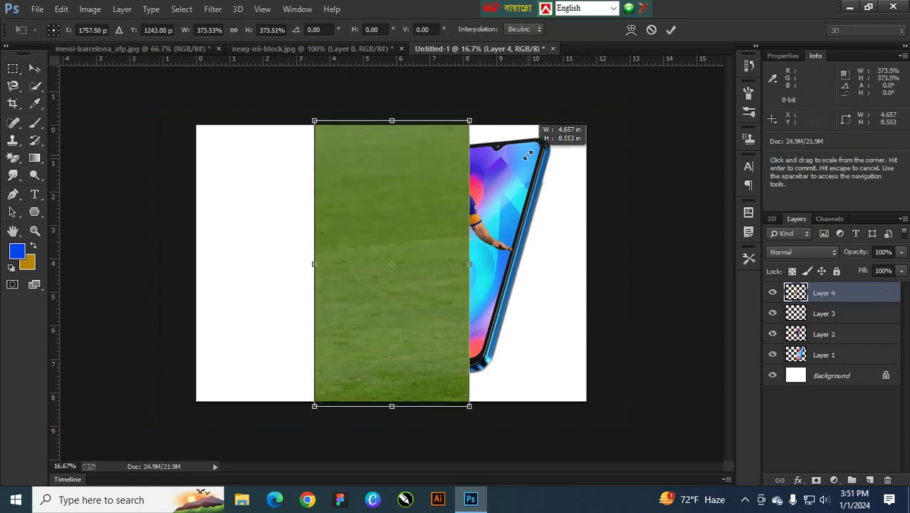
pyautogui.click(670, 31)
pyautogui.moveTo(411, 210); pyautogui.dragTo(475, 208)
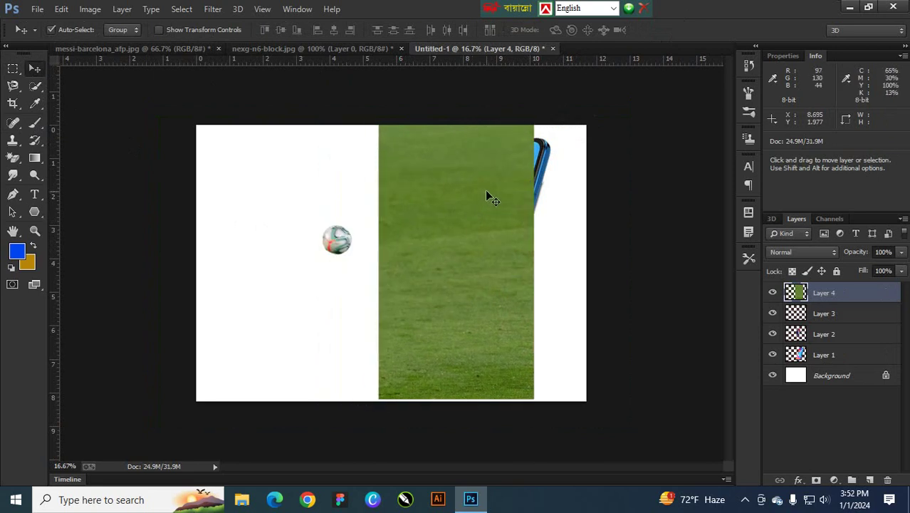
# - Rotate the grass patch about 12.6° to follow the phone's tilt, center it over the phone, and stack it between Layer 2 and Layer 1
pyautogui.hotkey('ctrl', 't')
pyautogui.moveTo(558, 127); pyautogui.dragTo(590, 136)
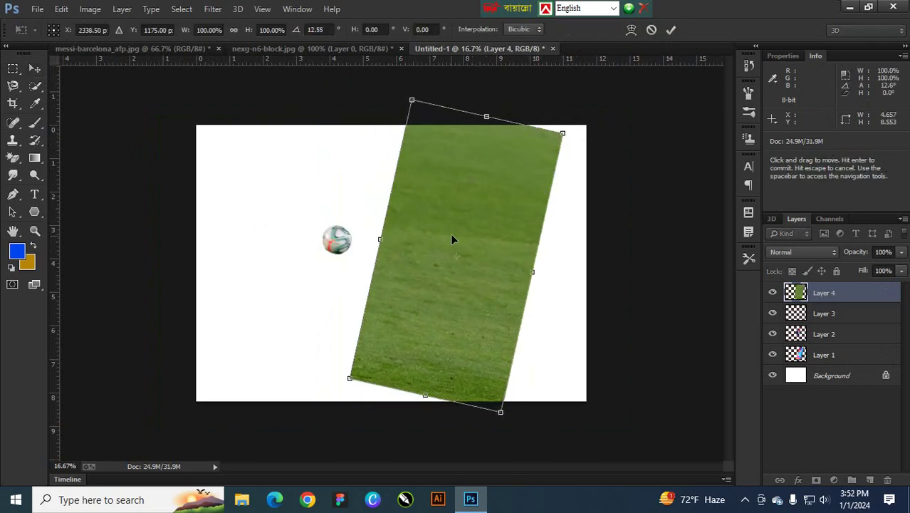
pyautogui.moveTo(452, 238); pyautogui.dragTo(457, 226)
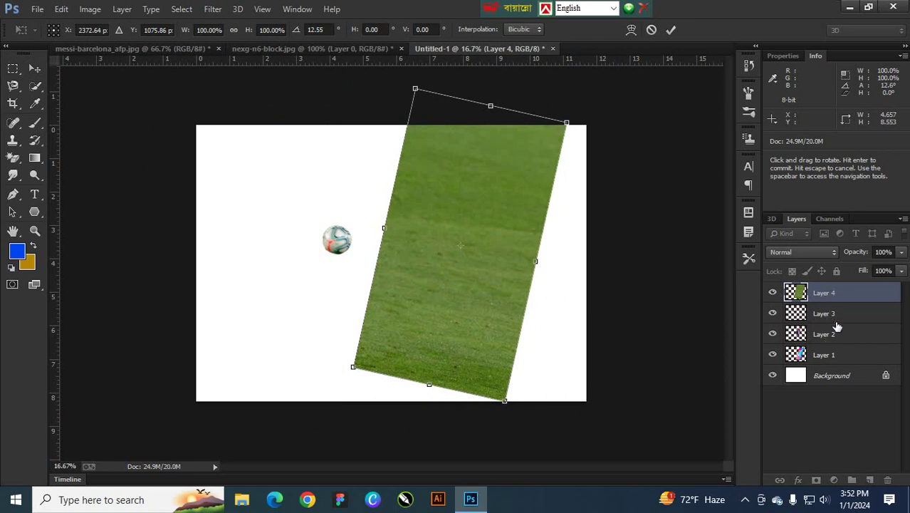
pyautogui.click(670, 29)
pyautogui.moveTo(830, 293); pyautogui.dragTo(833, 344)
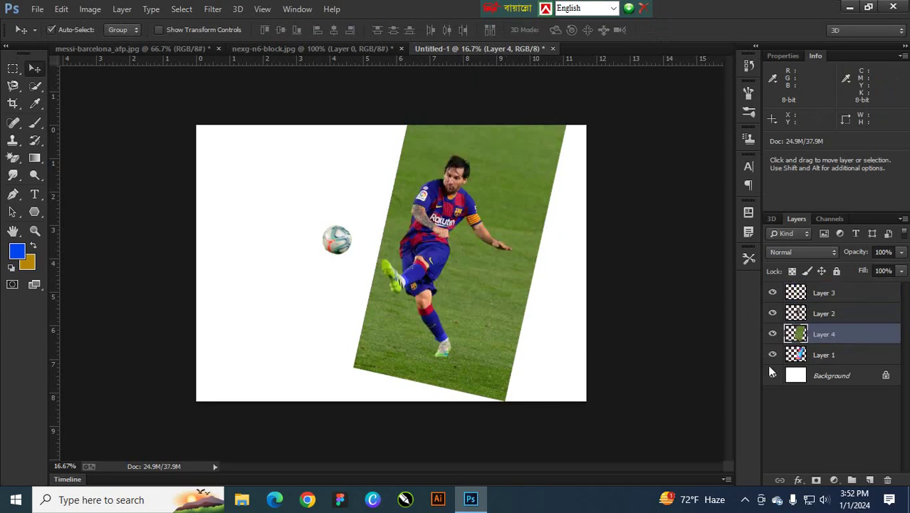
# - Hide the ball, footballer and grass layers, and make the phone's Layer 1 active
pyautogui.click(774, 315)
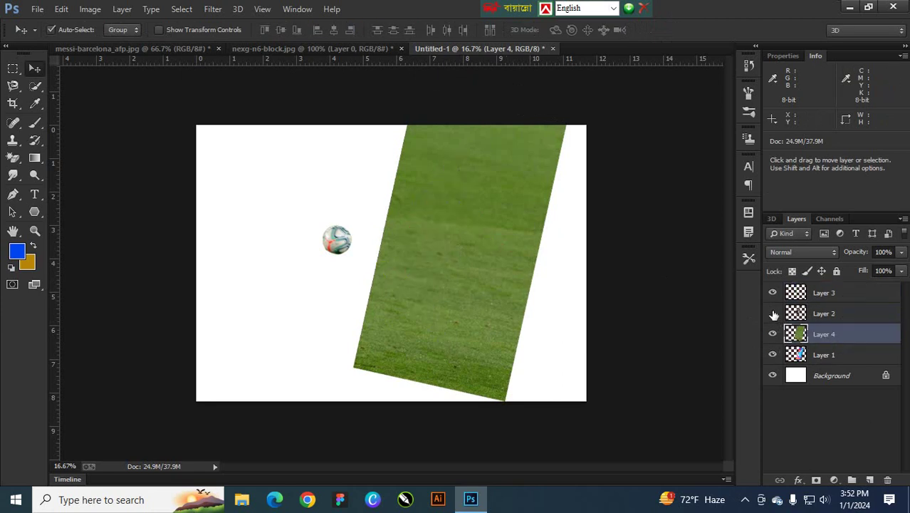
pyautogui.click(773, 294)
pyautogui.click(772, 293)
pyautogui.click(772, 313)
pyautogui.click(773, 293)
pyautogui.click(772, 314)
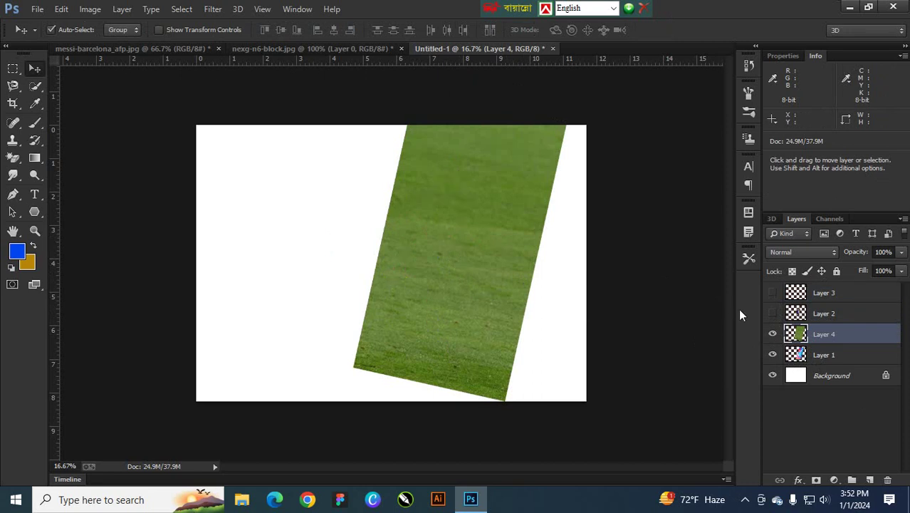
pyautogui.click(773, 334)
pyautogui.click(799, 358)
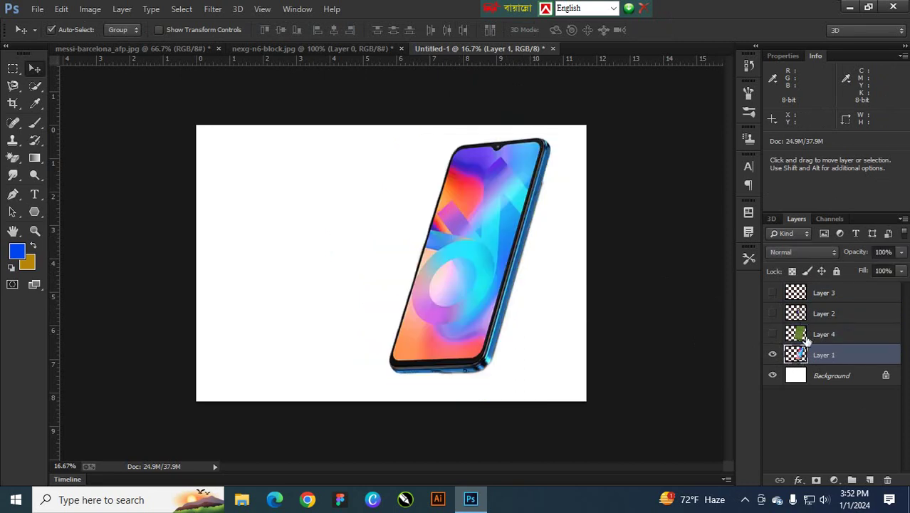
# - Select the phone's whole display area with Quick Selection, then show the grass on Layer 4 and make that layer active
pyautogui.hotkey('ctrl', '+')
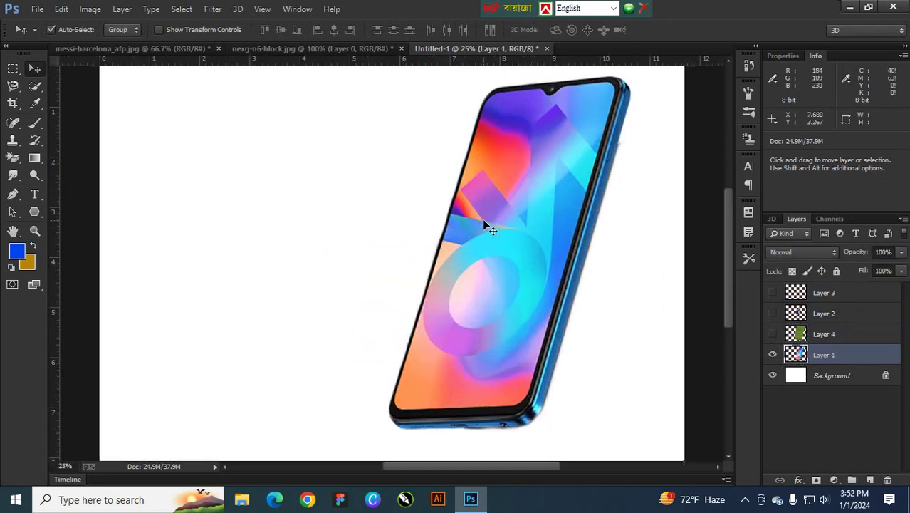
pyautogui.click(36, 87)
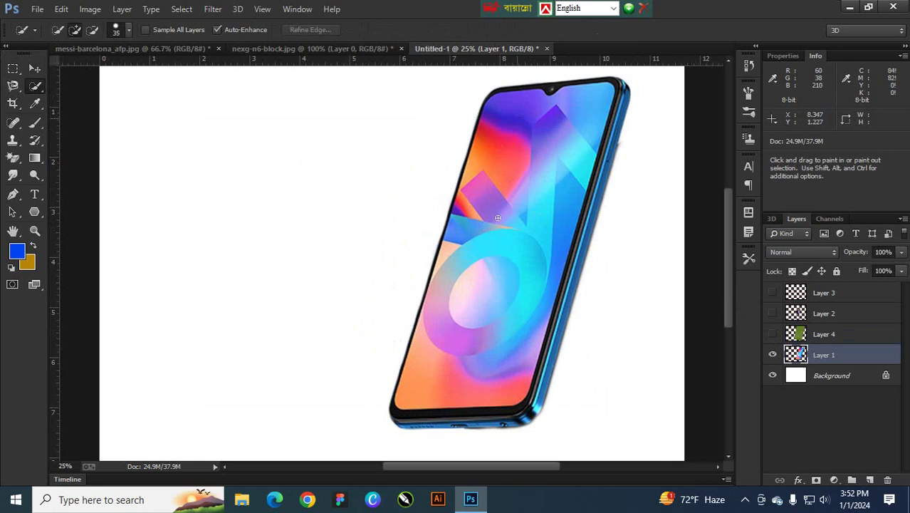
pyautogui.moveTo(498, 213)
pyautogui.mouseDown()
pyautogui.moveTo(520, 170)
pyautogui.moveTo(525, 249)
pyautogui.moveTo(540, 184)
pyautogui.moveTo(478, 306)
pyautogui.mouseUp()
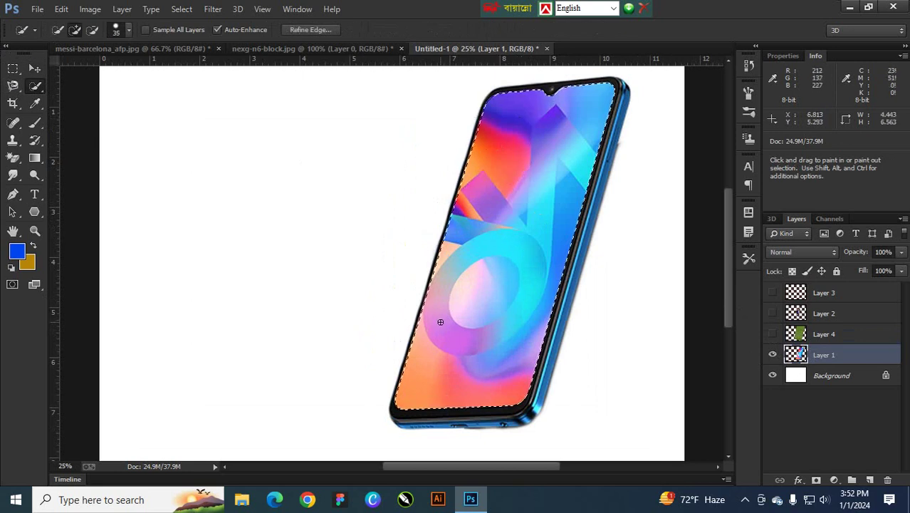
pyautogui.hotkey('ctrl', '+')
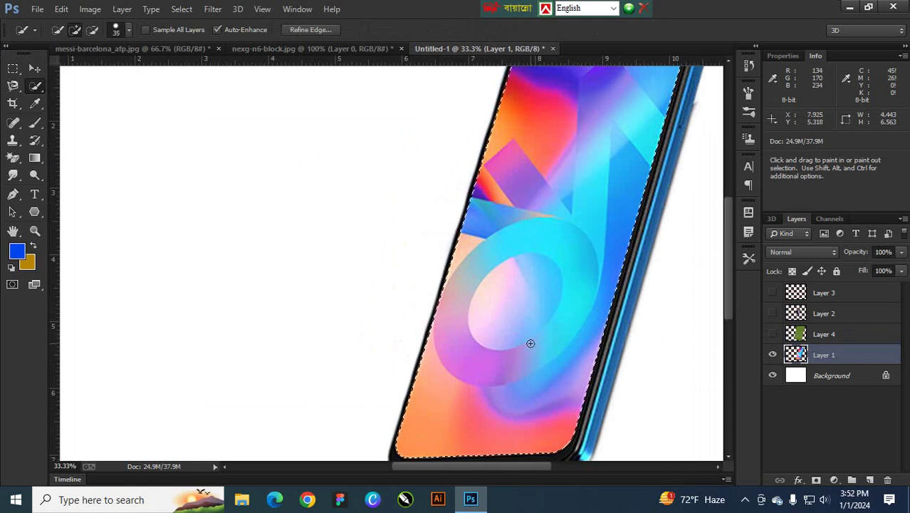
pyautogui.scroll(-2, 591, 332)
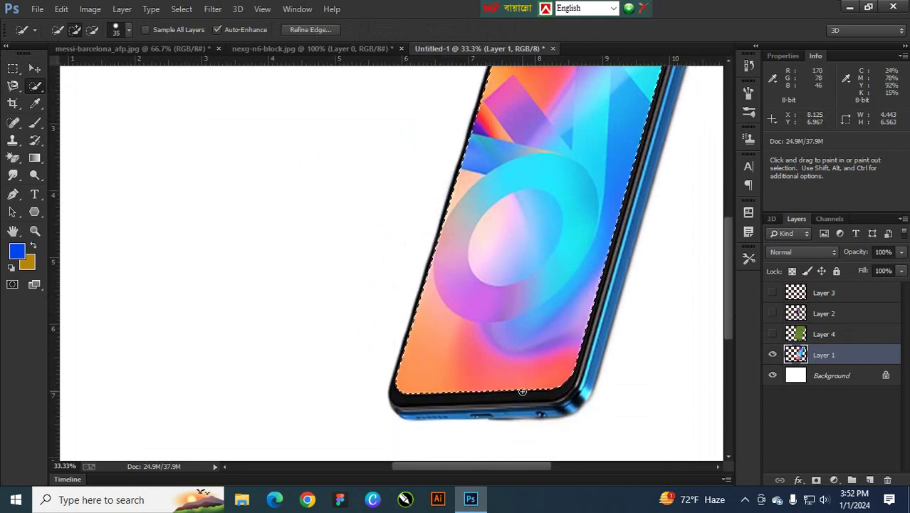
pyautogui.scroll(4, 611, 168)
pyautogui.scroll(-4, 601, 191)
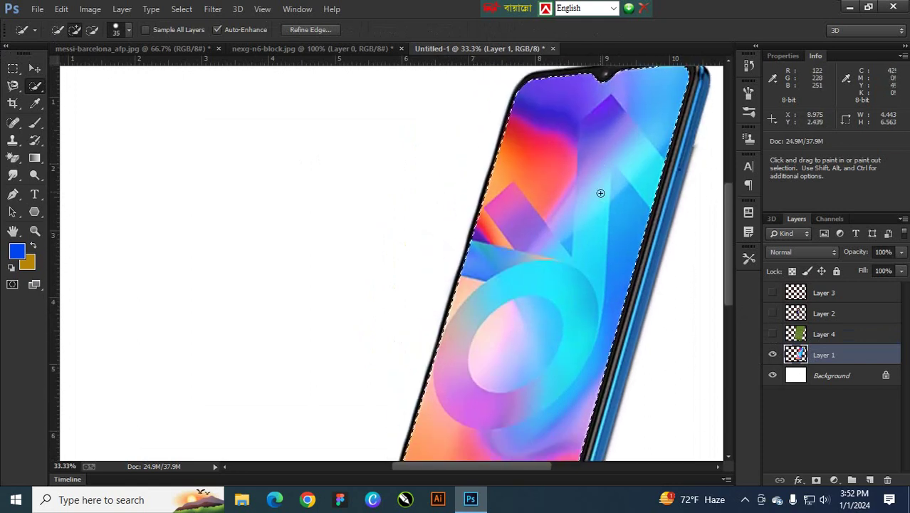
pyautogui.hotkey('ctrl', '-')
pyautogui.hotkey('ctrl', '-')
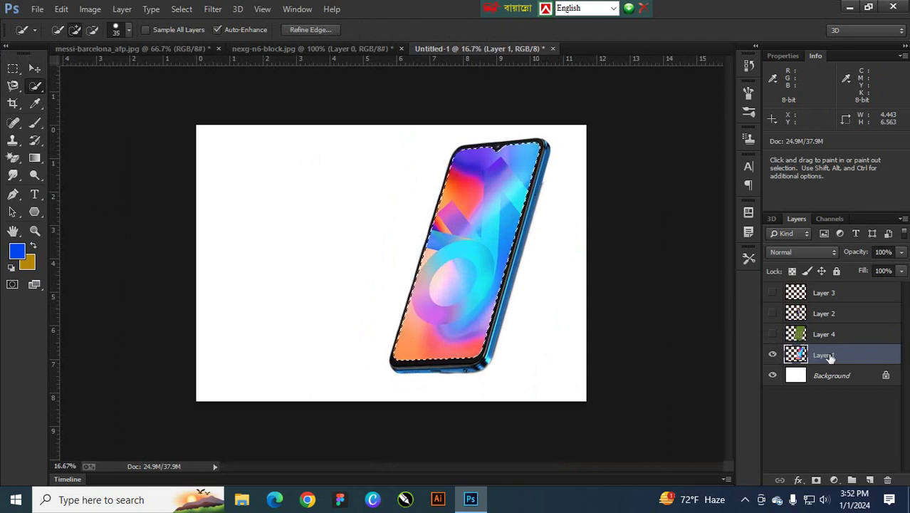
pyautogui.click(773, 334)
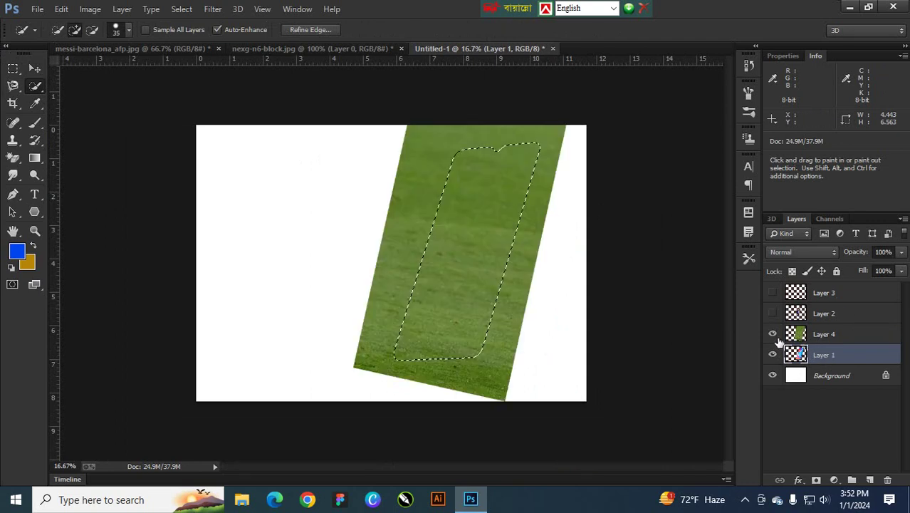
pyautogui.click(823, 336)
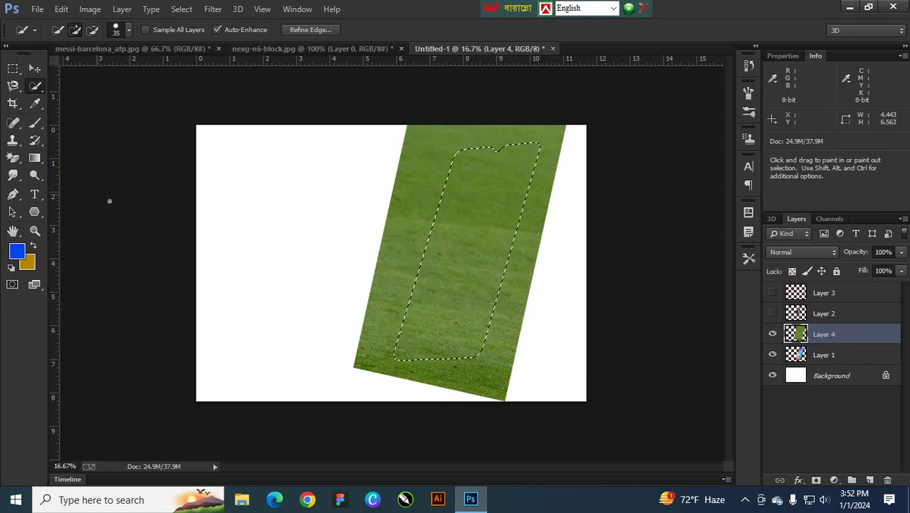
# - Try erasing the grass inside the phone-display selection on Layer 4 with a 400 px Eraser, and undo the erasing
pyautogui.click(13, 157)
pyautogui.click(57, 154)
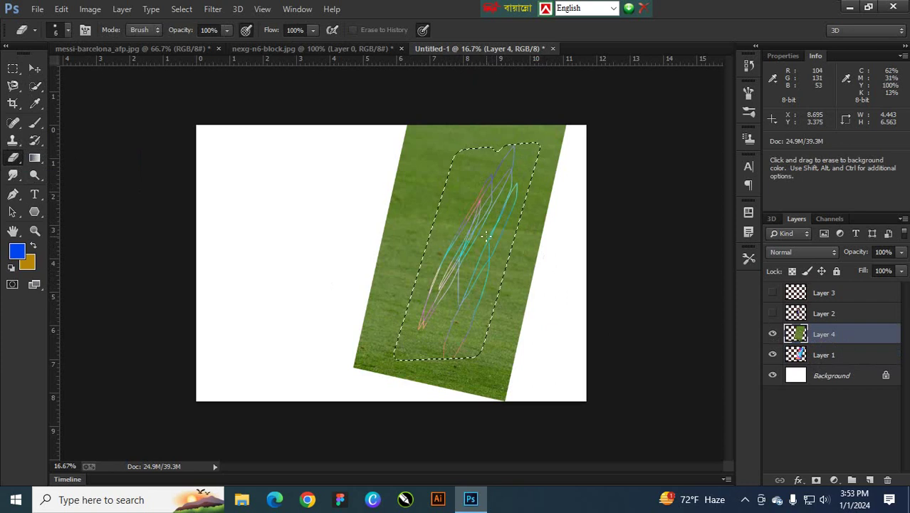
pyautogui.press(']')
pyautogui.press(']')
pyautogui.press(']')
pyautogui.press(']')
pyautogui.press(']')
pyautogui.press(']')
pyautogui.press(']')
pyautogui.press(']')
pyautogui.moveTo(487, 237)
pyautogui.mouseDown()
pyautogui.moveTo(457, 293)
pyautogui.moveTo(438, 289)
pyautogui.moveTo(400, 333)
pyautogui.moveTo(415, 380)
pyautogui.moveTo(487, 315)
pyautogui.mouseUp()
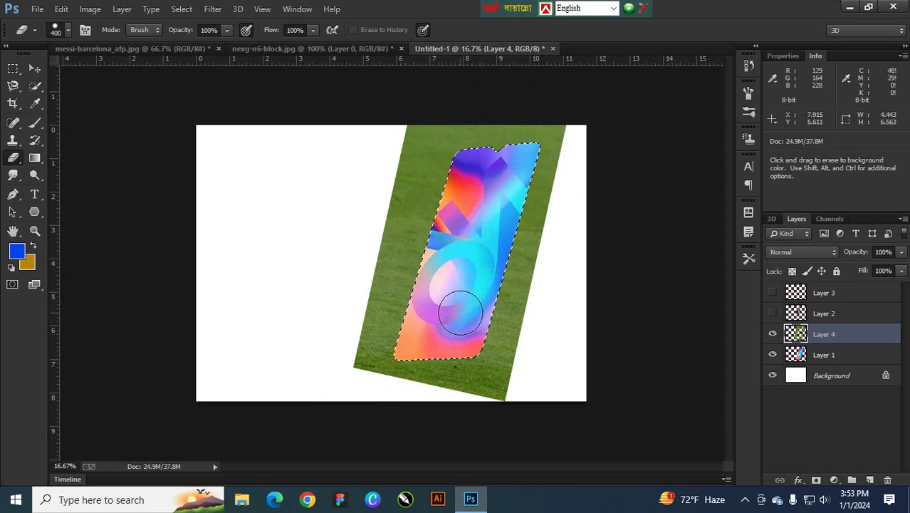
pyautogui.hotkey('ctrl', 'z')
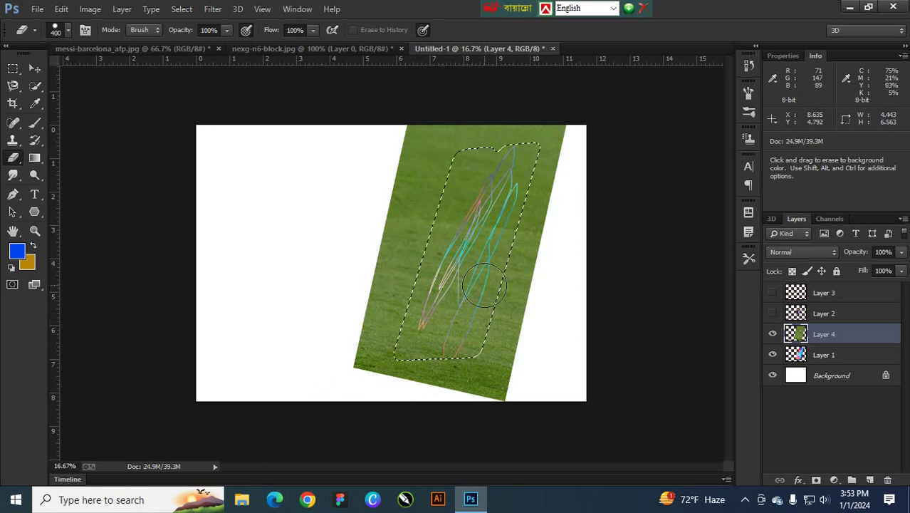
pyautogui.hotkey('ctrl', 'alt', 'z')
pyautogui.hotkey('alt', '[')
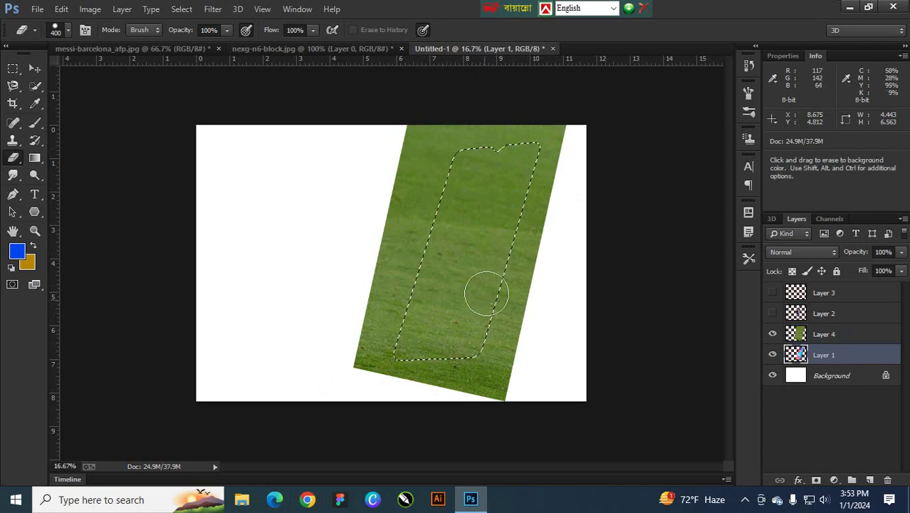
pyautogui.click(818, 337)
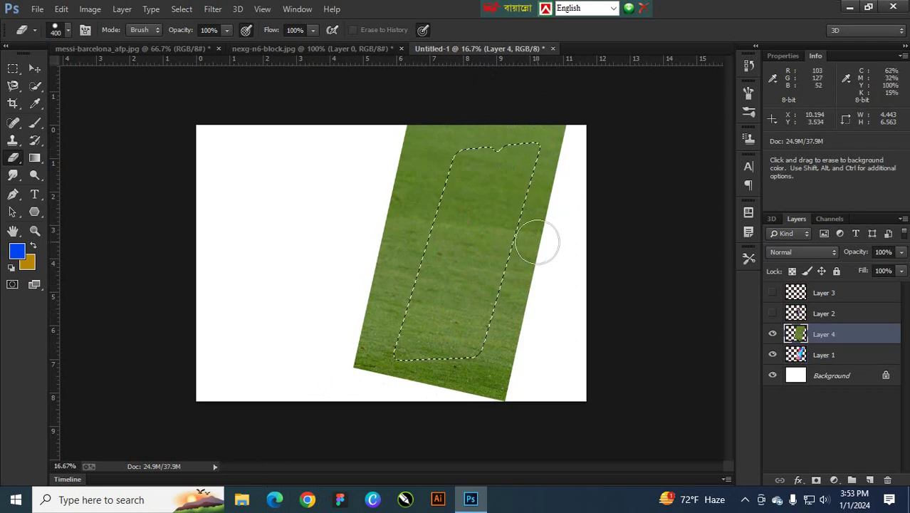
pyautogui.moveTo(476, 229); pyautogui.dragTo(470, 326)
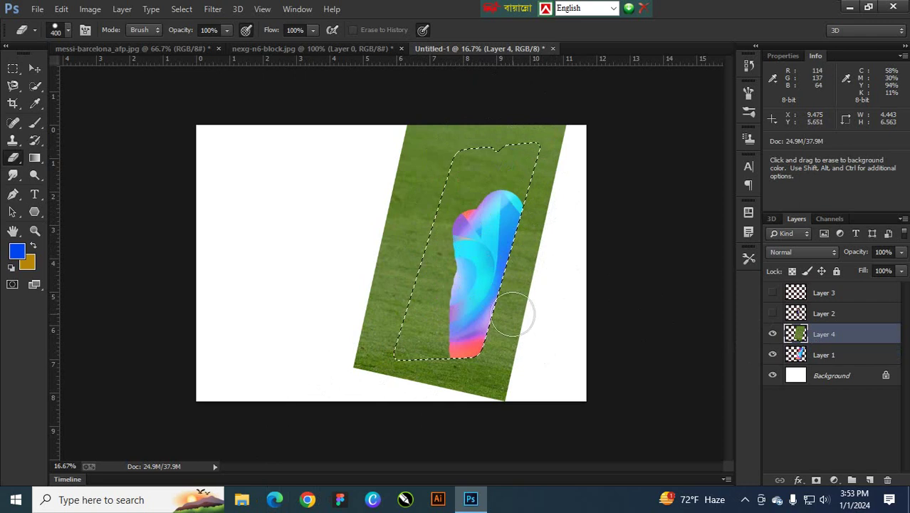
pyautogui.hotkey('ctrl', 'z')
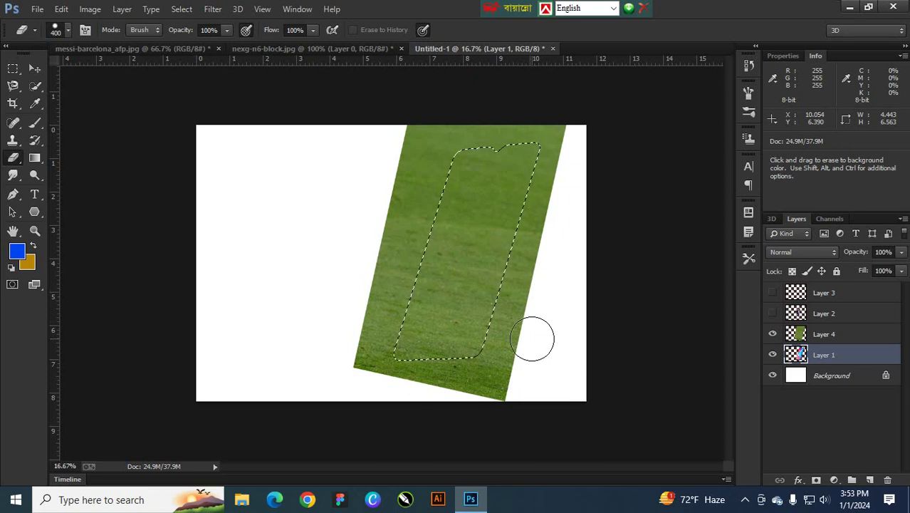
# - Invert the phone-display selection so that everything outside the display is selected
pyautogui.hotkey('ctrl', 'shift', 'i')
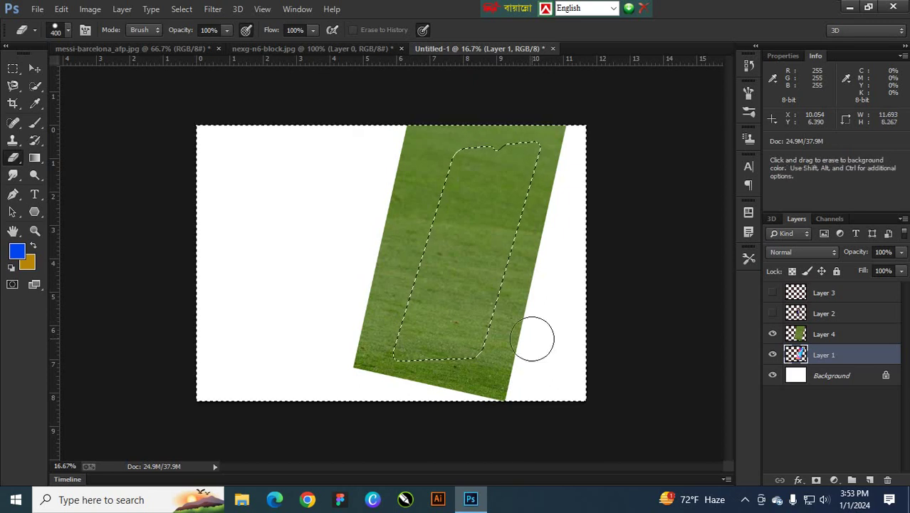
# - Try erasing the grass outside the phone display on Layer 4 with the 400 px Eraser, and undo the erasing
pyautogui.click(822, 336)
pyautogui.click(771, 336)
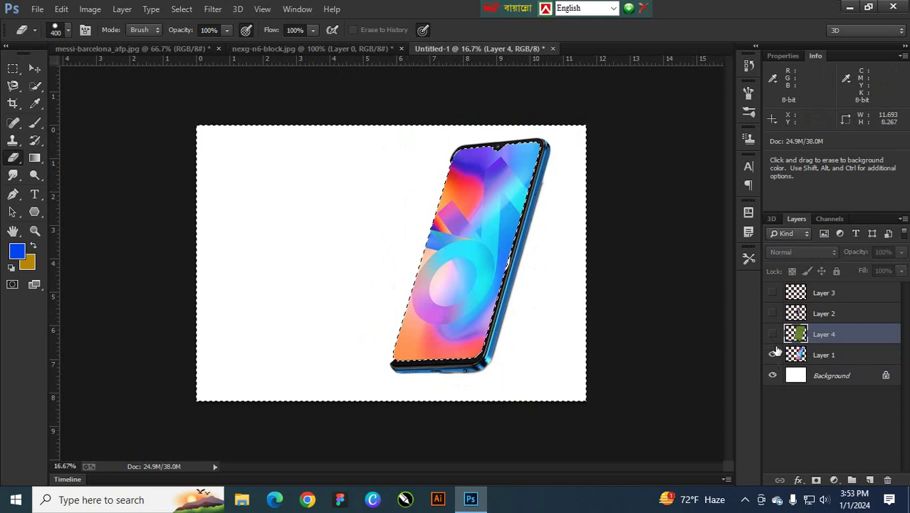
pyautogui.click(772, 333)
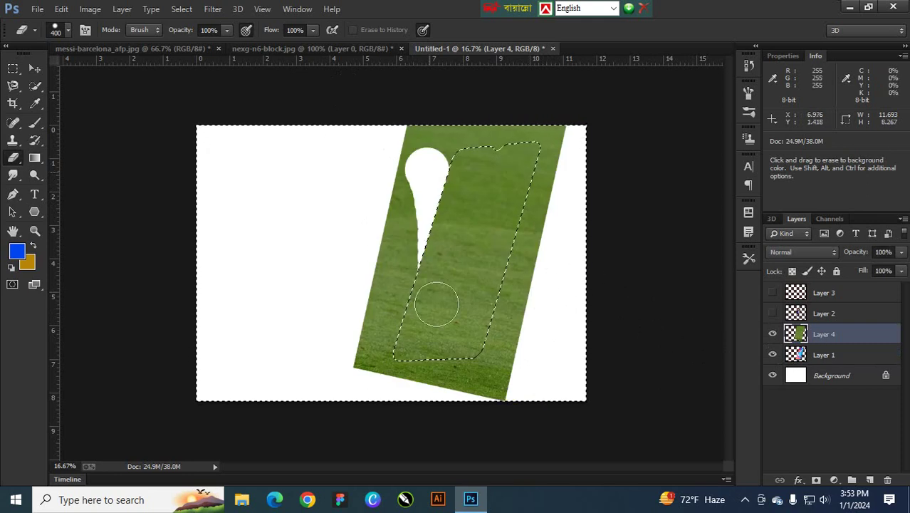
pyautogui.moveTo(437, 304)
pyautogui.mouseDown()
pyautogui.moveTo(427, 148)
pyautogui.moveTo(403, 138)
pyautogui.mouseUp()
pyautogui.moveTo(360, 355)
pyautogui.mouseDown()
pyautogui.moveTo(376, 406)
pyautogui.moveTo(461, 376)
pyautogui.moveTo(526, 380)
pyautogui.moveTo(423, 396)
pyautogui.mouseUp()
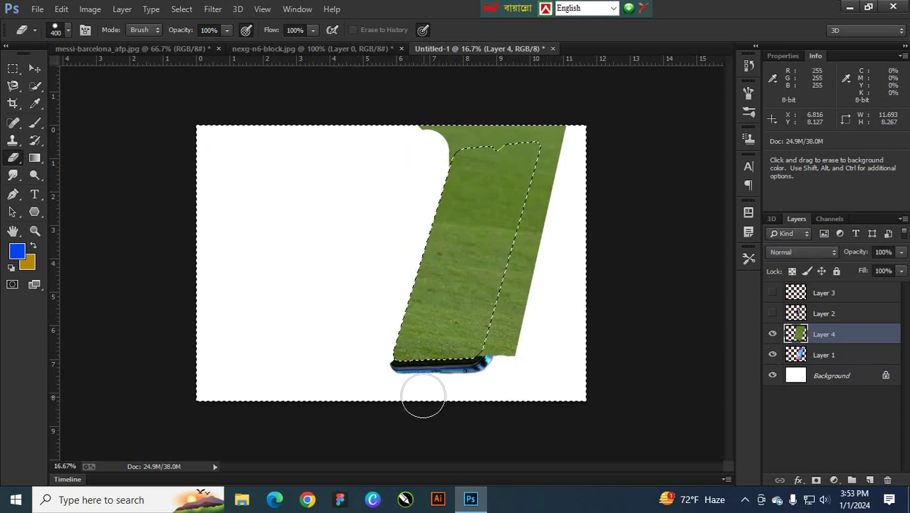
pyautogui.moveTo(540, 118)
pyautogui.mouseDown()
pyautogui.moveTo(570, 133)
pyautogui.moveTo(499, 388)
pyautogui.moveTo(501, 336)
pyautogui.moveTo(539, 185)
pyautogui.mouseUp()
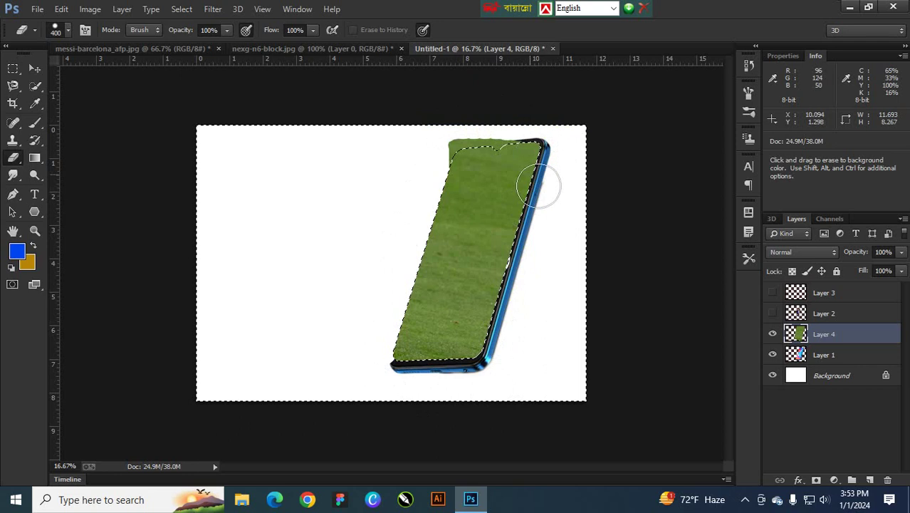
pyautogui.keyDown('ctrl'); pyautogui.click(494, 324); pyautogui.keyUp('ctrl')
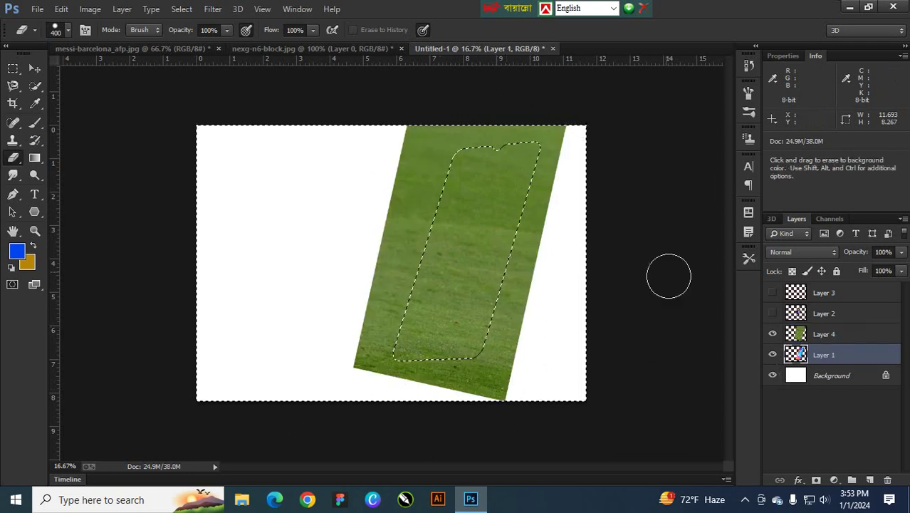
# - Remove all the grass outside the phone display on Layer 4 using the inverted selection, and deselect
pyautogui.click(772, 333)
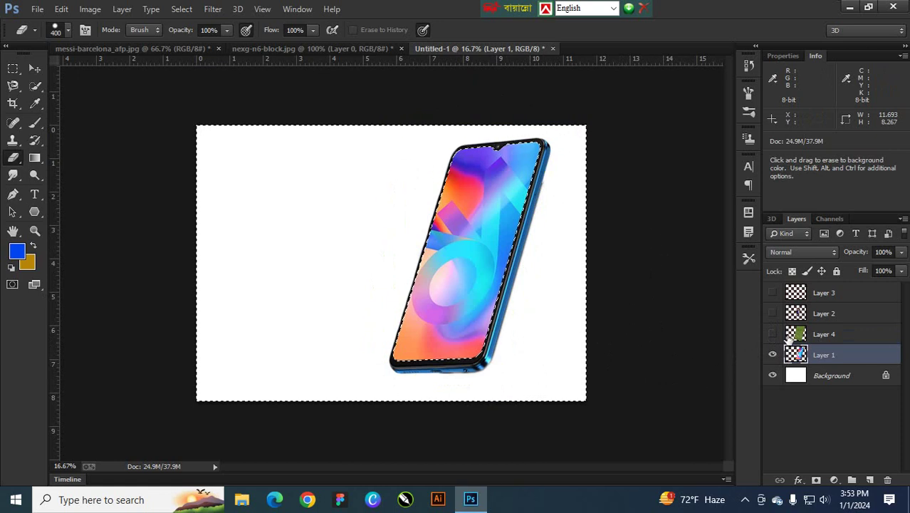
pyautogui.click(773, 334)
pyautogui.click(816, 336)
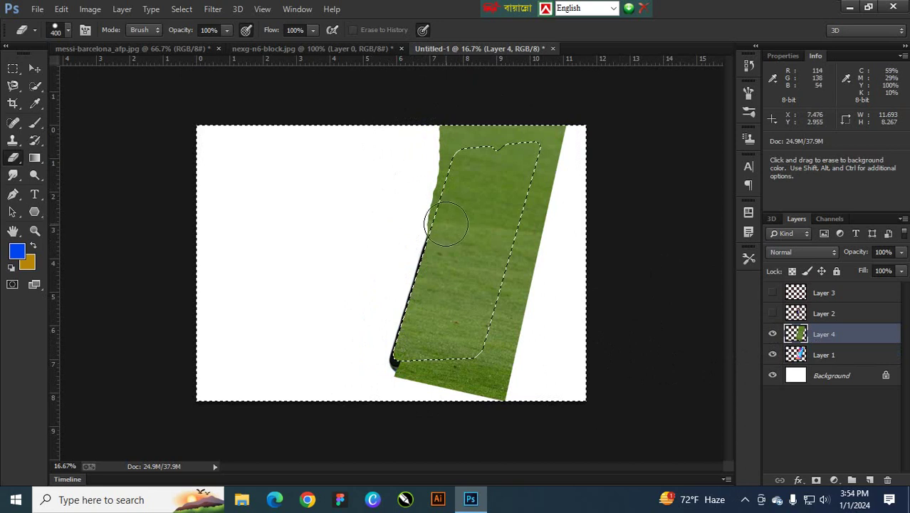
pyautogui.press('Delete')
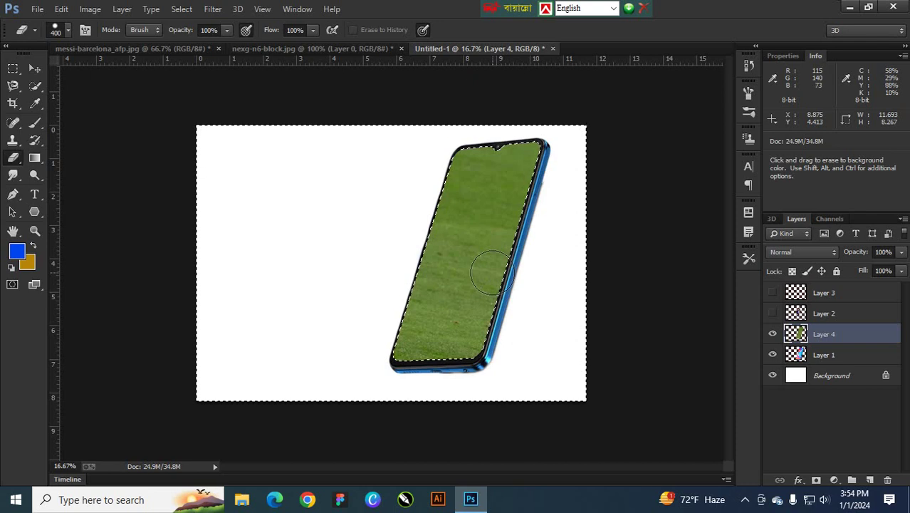
pyautogui.hotkey('ctrl', 'd')
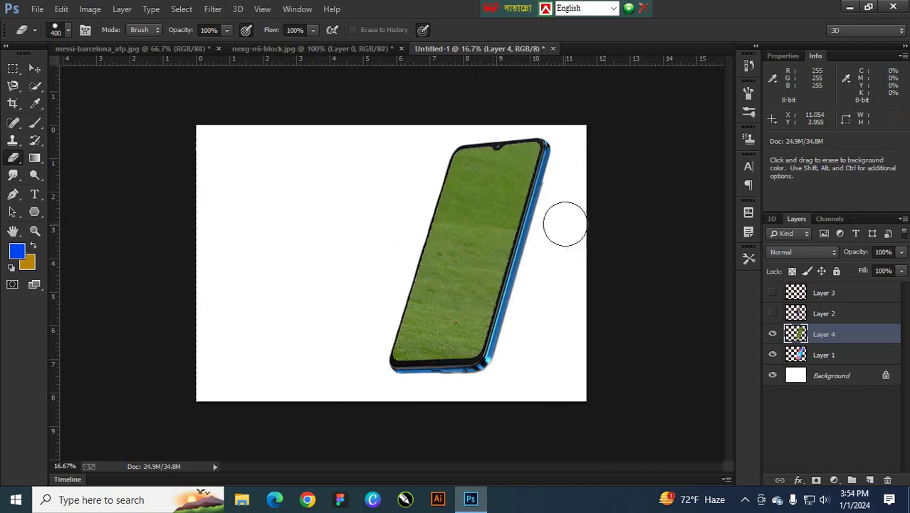
# - Show the footballer and ball layers, and move the ball slightly closer to the footballer's raised foot
pyautogui.click(772, 313)
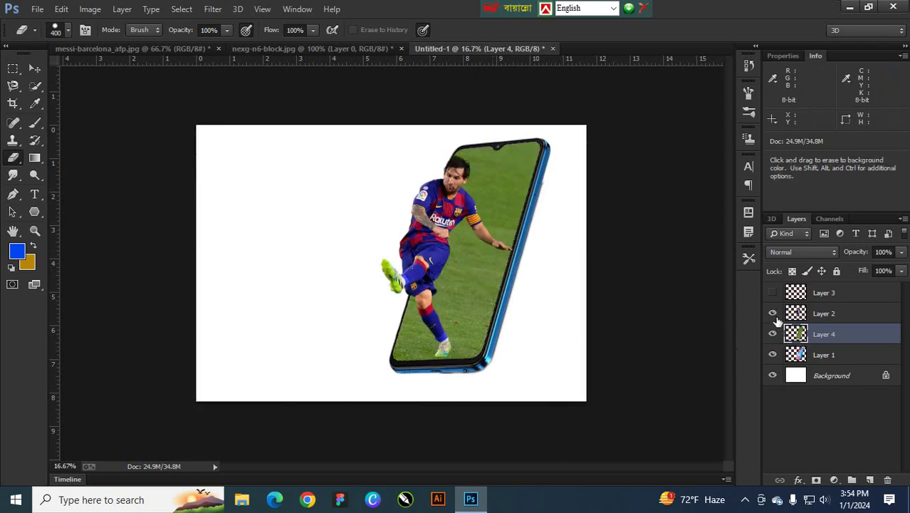
pyautogui.click(773, 292)
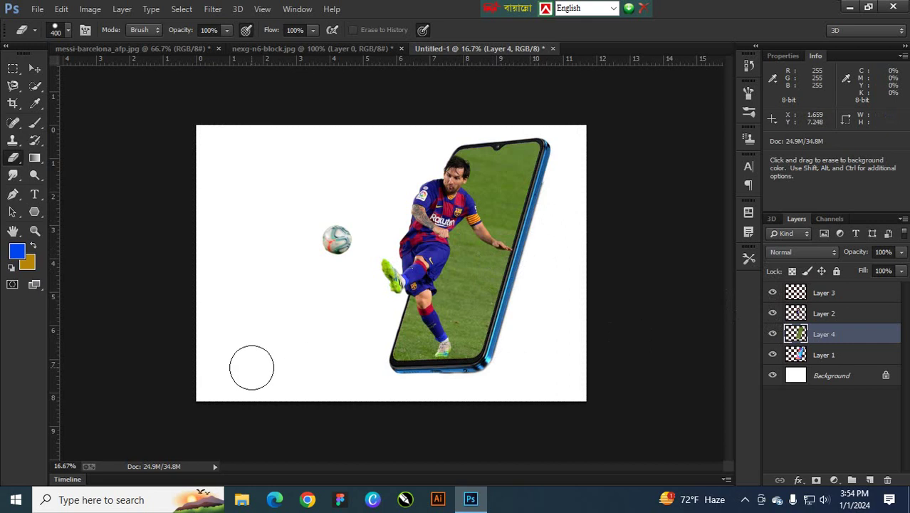
pyautogui.click(34, 69)
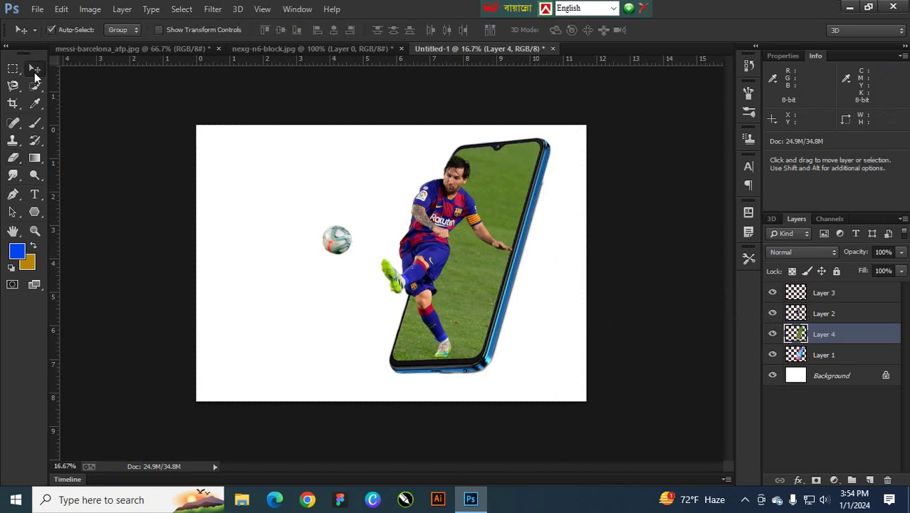
pyautogui.moveTo(329, 244); pyautogui.dragTo(353, 244)
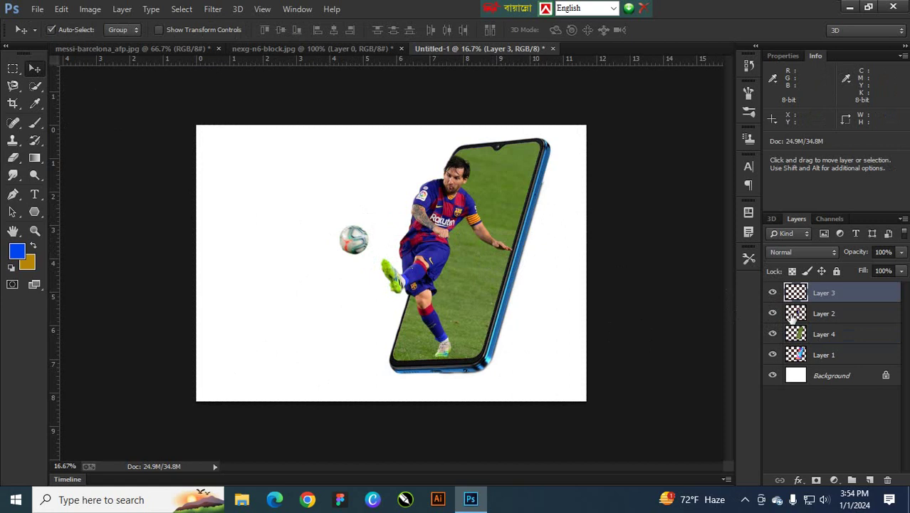
# - Move Layer 1 through Layer 4 together down and left, and erase the stray grass above the phone on Layer 4
pyautogui.keyDown('shift'); pyautogui.click(833, 360); pyautogui.keyUp('shift')
pyautogui.moveTo(509, 289); pyautogui.dragTo(447, 321)
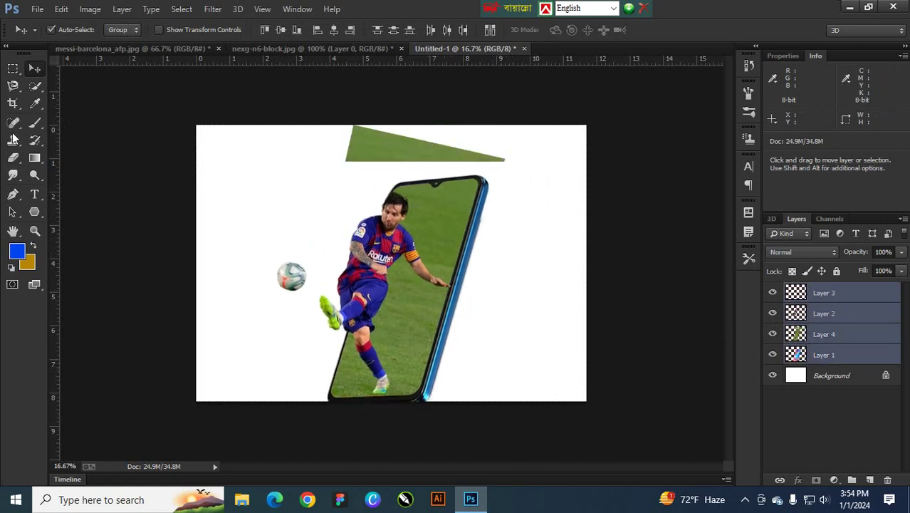
pyautogui.click(826, 339)
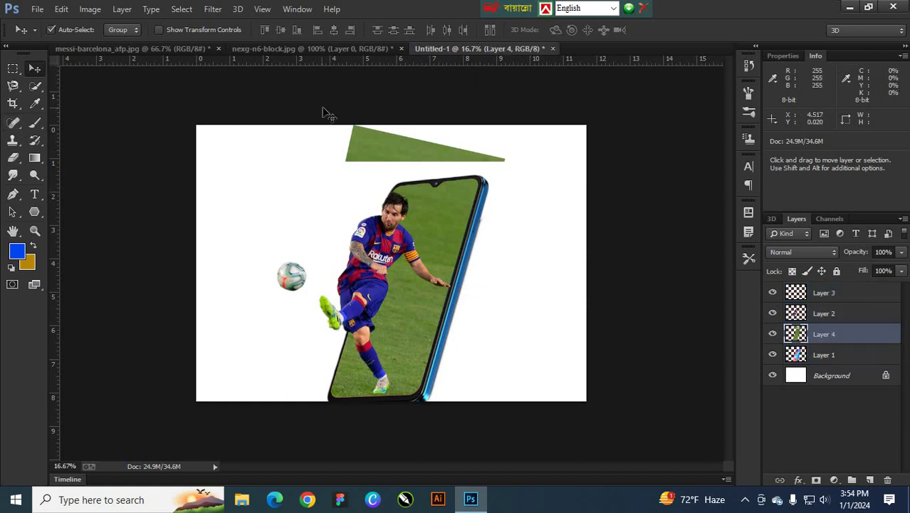
pyautogui.press('e')
pyautogui.moveTo(324, 133)
pyautogui.mouseDown()
pyautogui.moveTo(422, 137)
pyautogui.moveTo(321, 143)
pyautogui.moveTo(522, 153)
pyautogui.mouseUp()
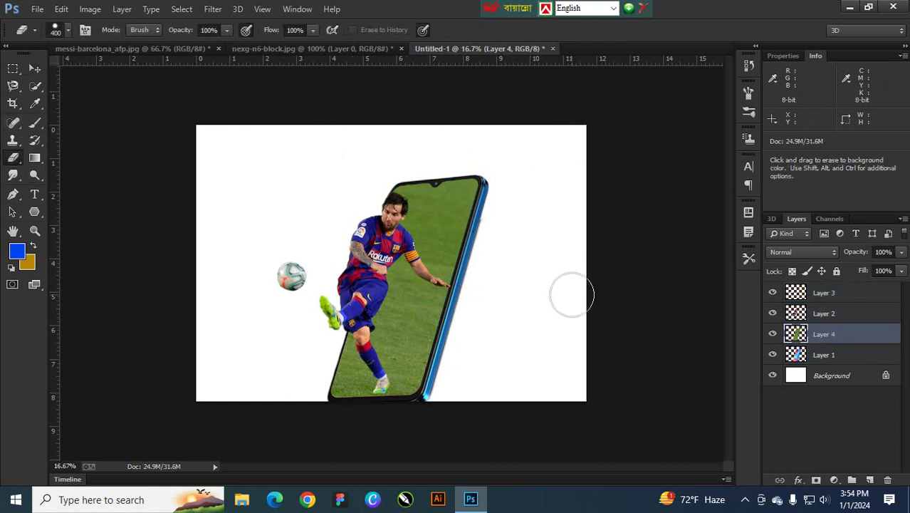
# - Select Layer 1 through Layer 4 and move the composition up so the whole phone fits within the canvas
pyautogui.click(829, 299)
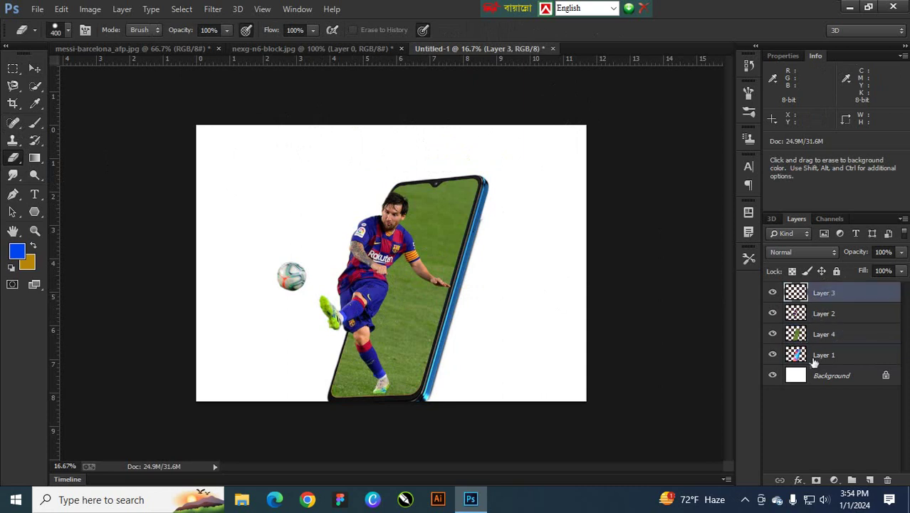
pyautogui.keyDown('shift'); pyautogui.click(812, 358); pyautogui.keyUp('shift')
pyautogui.click(439, 273)
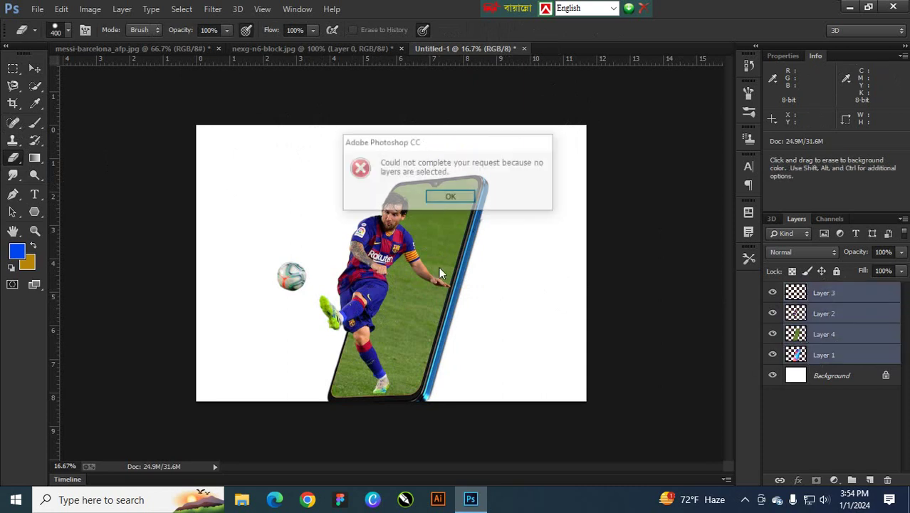
pyautogui.click(451, 197)
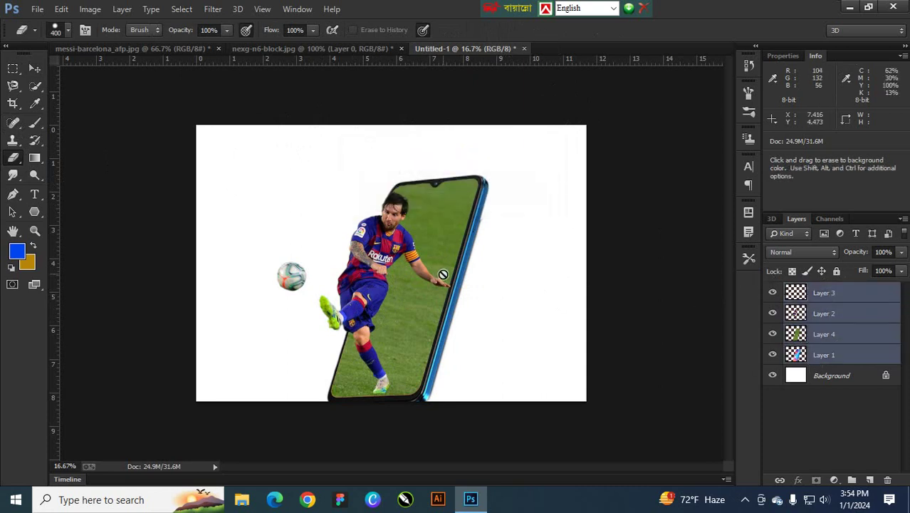
pyautogui.click(35, 68)
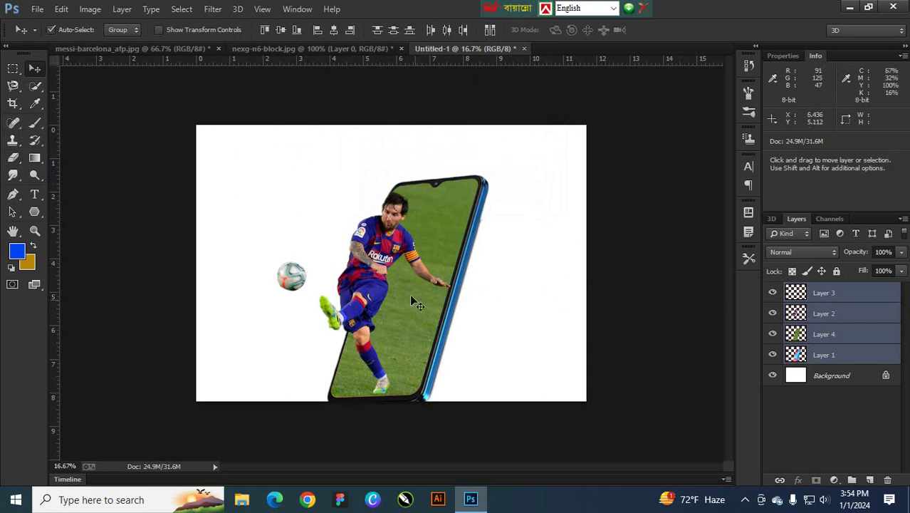
pyautogui.moveTo(409, 293); pyautogui.dragTo(416, 275)
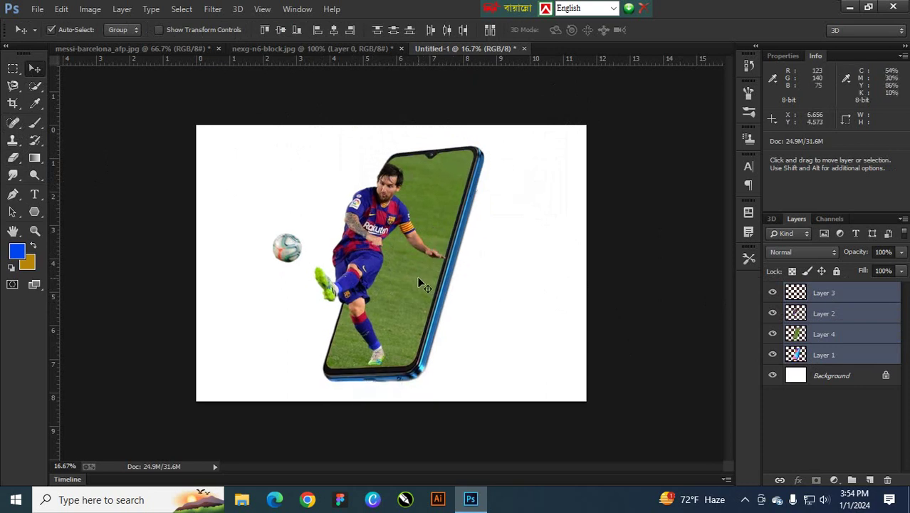
pyautogui.moveTo(450, 219); pyautogui.dragTo(454, 212)
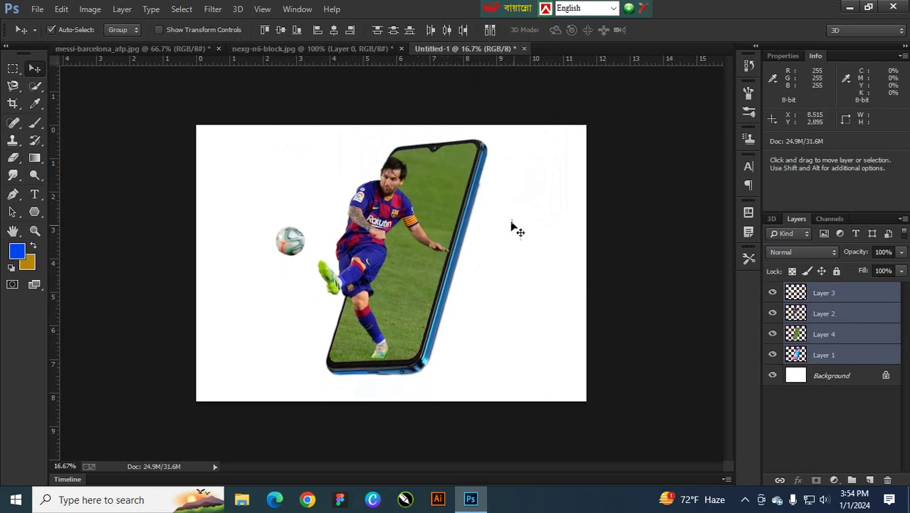
# - Switch to Chrome, open a browser profile and search Google for "coconut tree png"
pyautogui.click(339, 499)
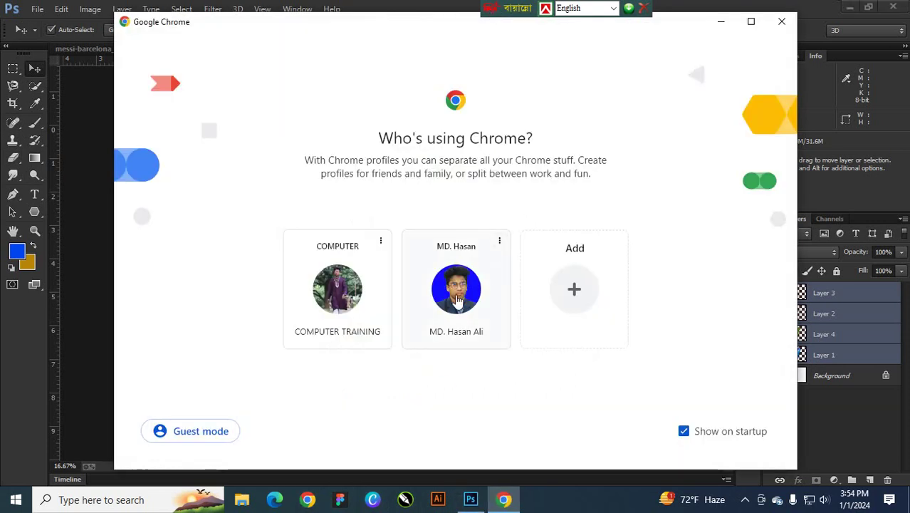
pyautogui.click(457, 299)
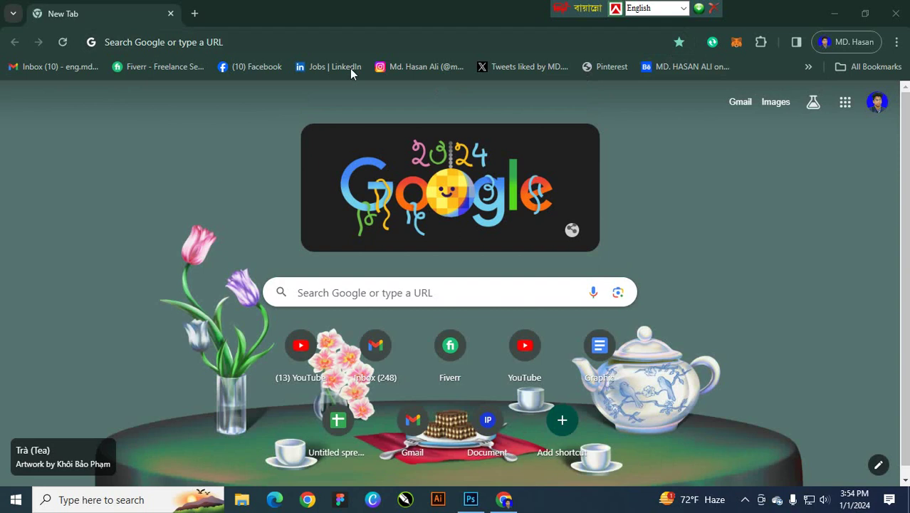
pyautogui.click(383, 293)
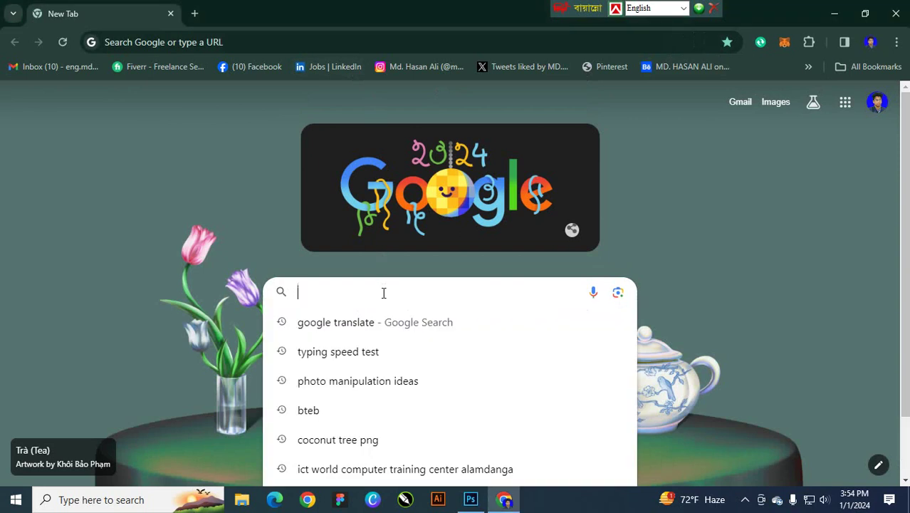
pyautogui.write('co')
pyautogui.write('conu')
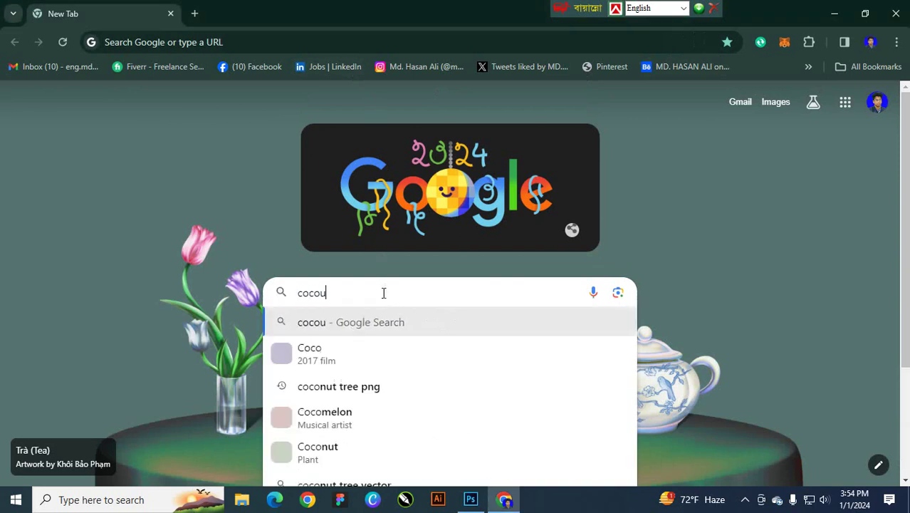
pyautogui.press('BackSpace')
pyautogui.write('nut')
pyautogui.press('Return')
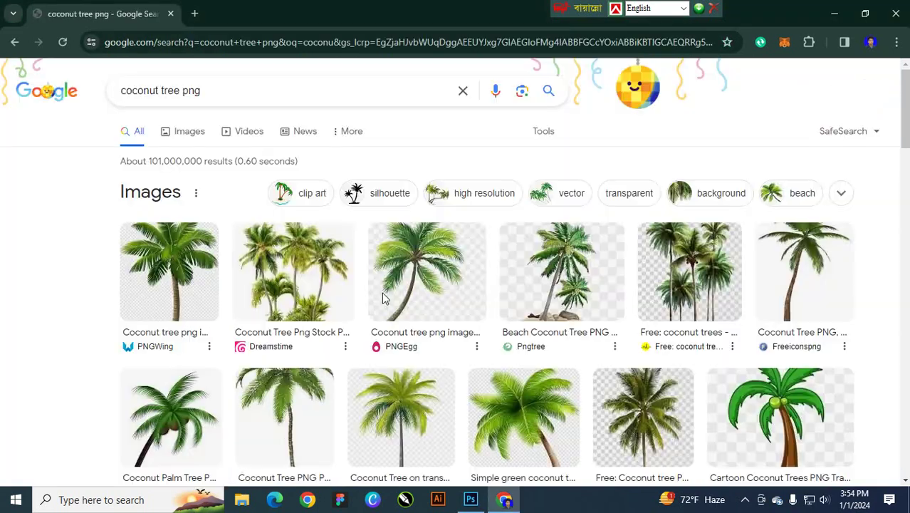
# - Browse the Google Images results for "coconut tree png" to find a suitable tree picture
pyautogui.scroll(-6, 573, 243)
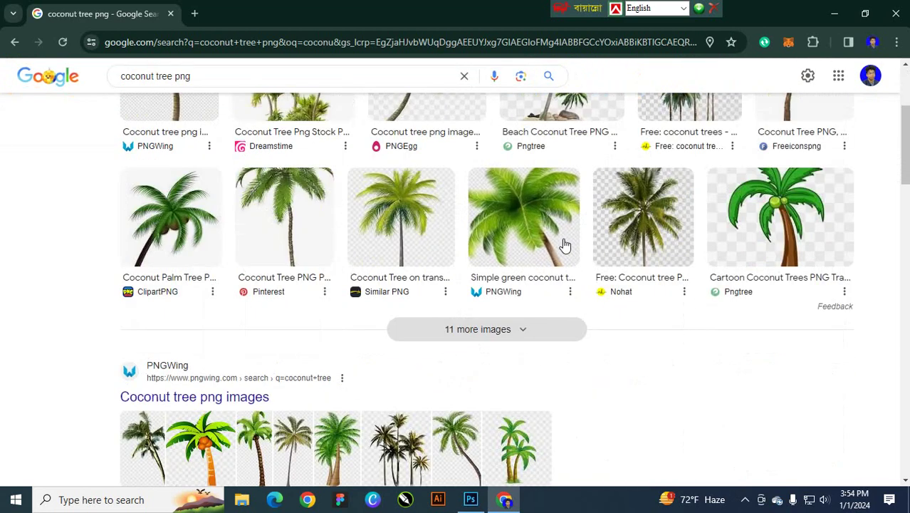
pyautogui.scroll(6, 412, 289)
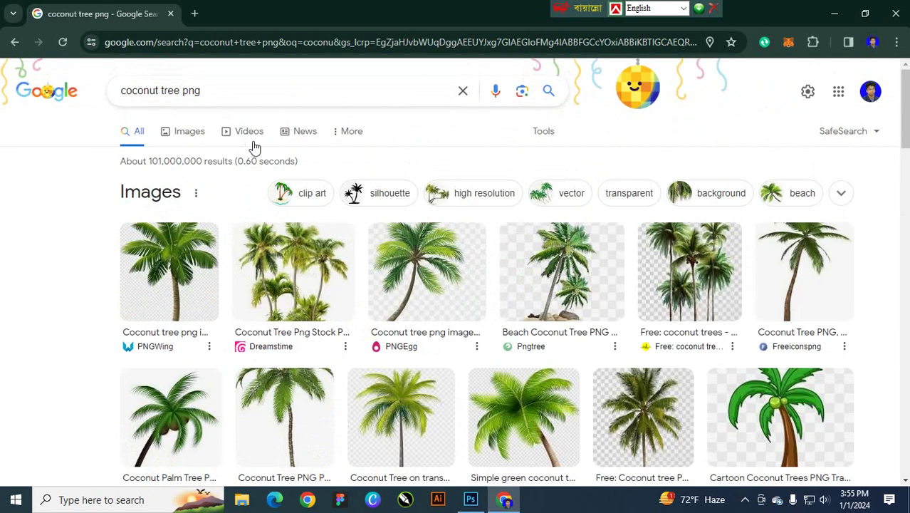
pyautogui.click(186, 134)
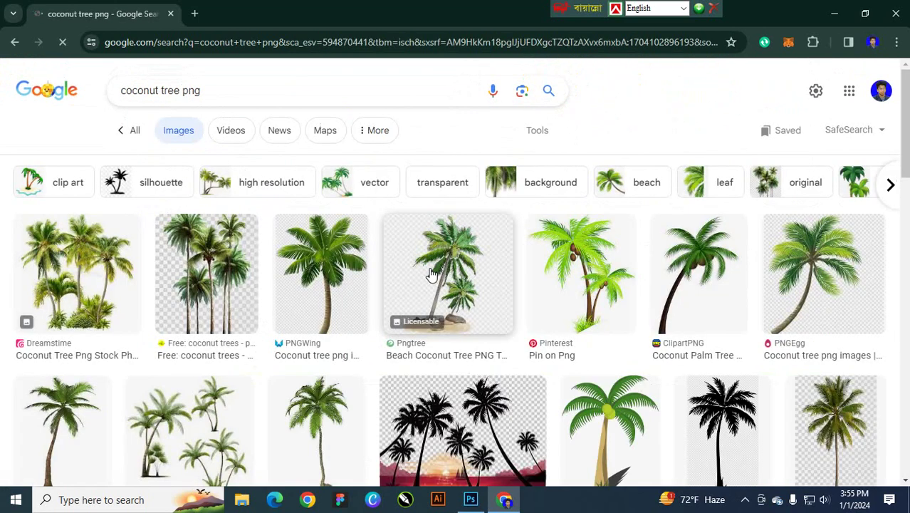
pyautogui.scroll(-5, 459, 277)
pyautogui.scroll(-7, 454, 279)
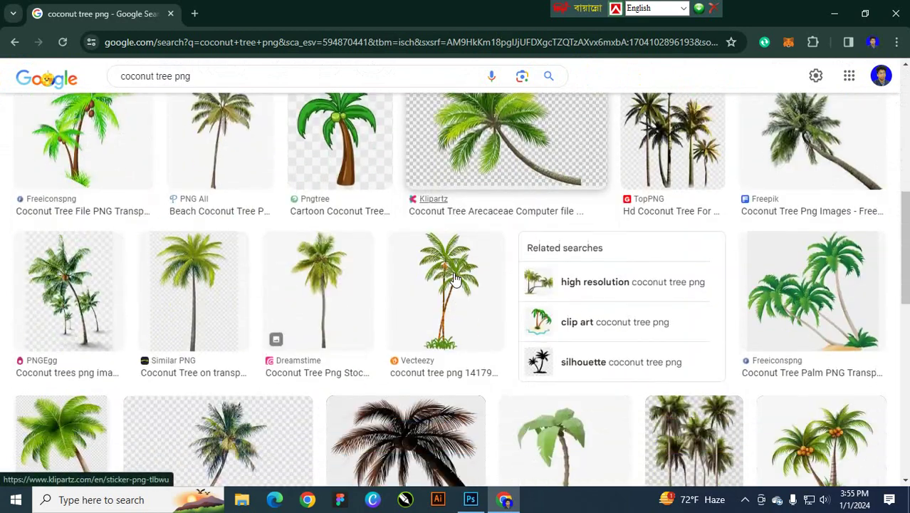
pyautogui.scroll(-8, 453, 279)
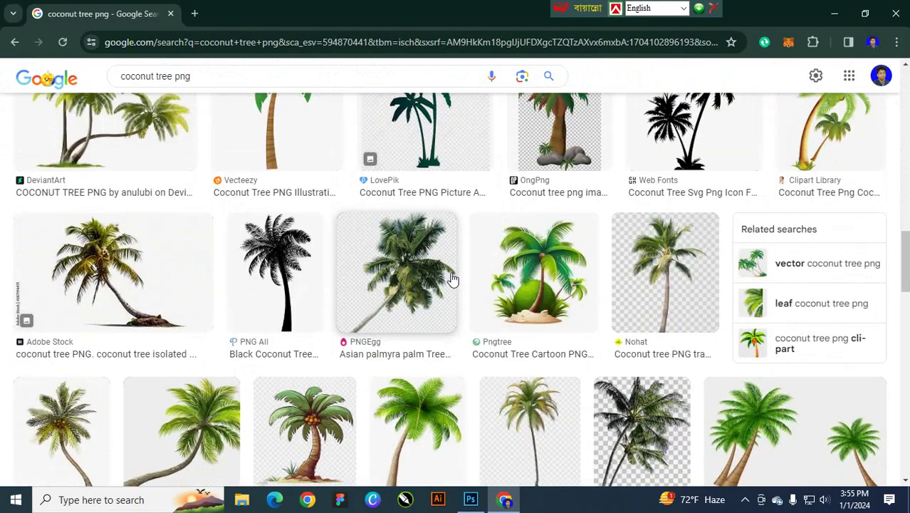
pyautogui.scroll(-8, 449, 279)
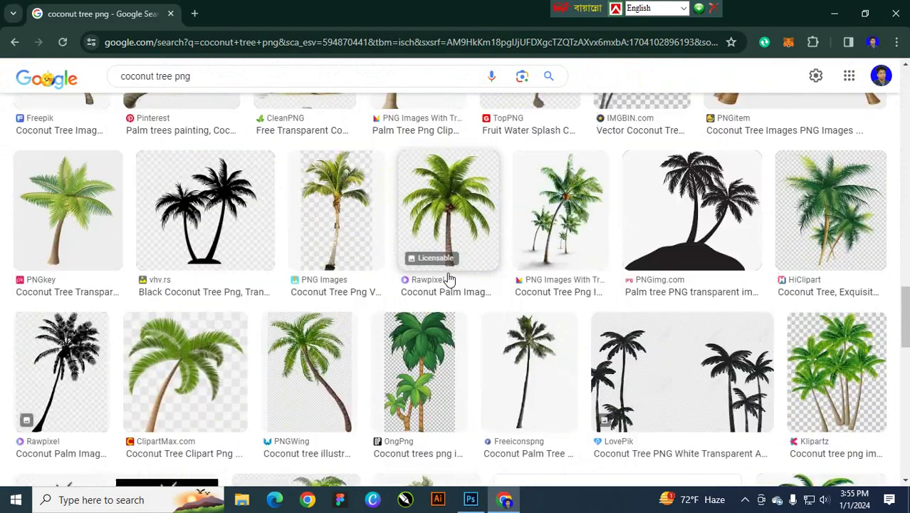
pyautogui.scroll(-3, 447, 278)
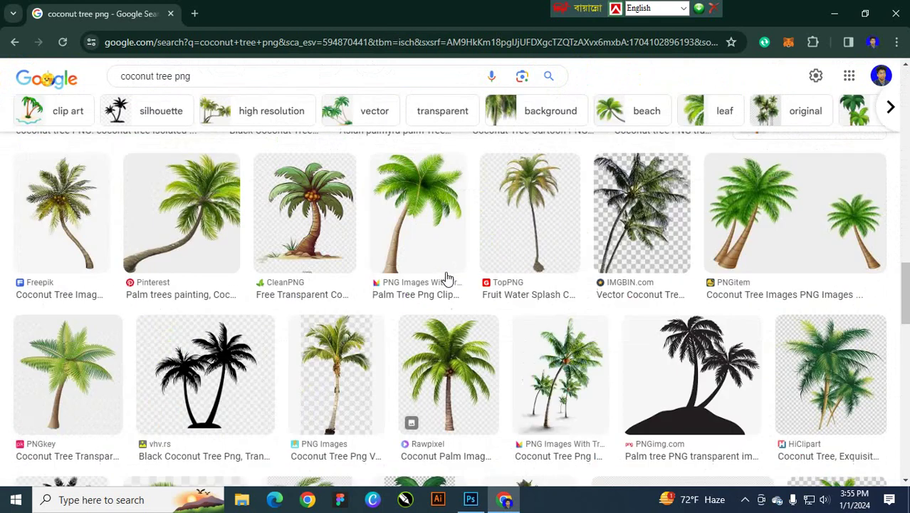
pyautogui.scroll(3, 446, 278)
pyautogui.scroll(3, 447, 278)
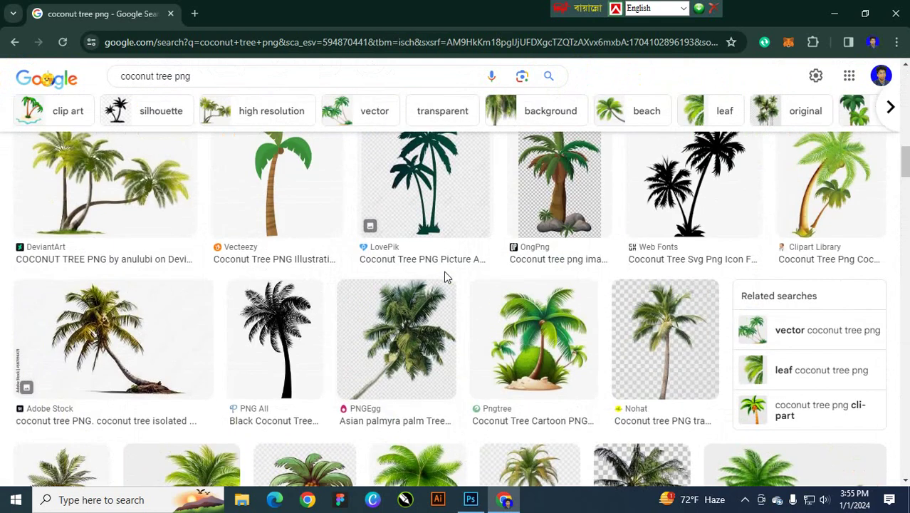
# - Open the DeviantArt image of three coconut trees and save it as a PNG in the Class 10 folder on the Desktop
pyautogui.click(109, 330)
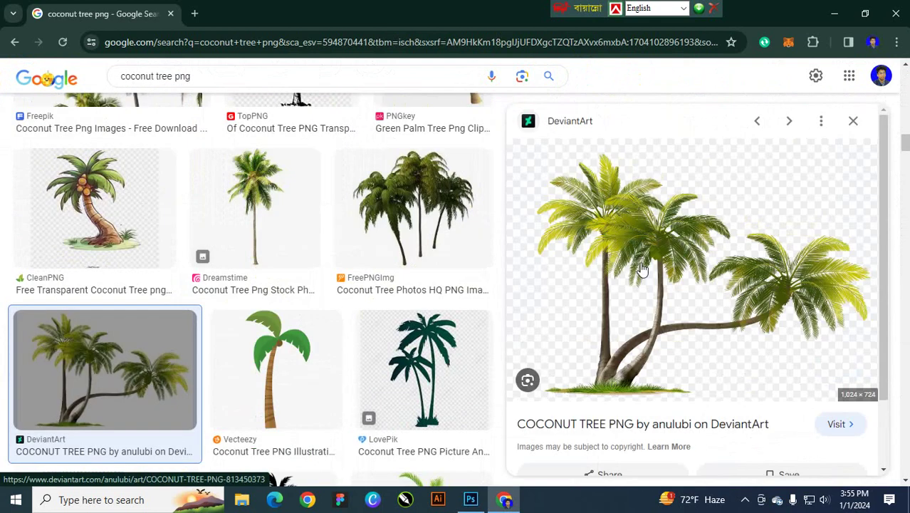
pyautogui.rightClick(654, 229)
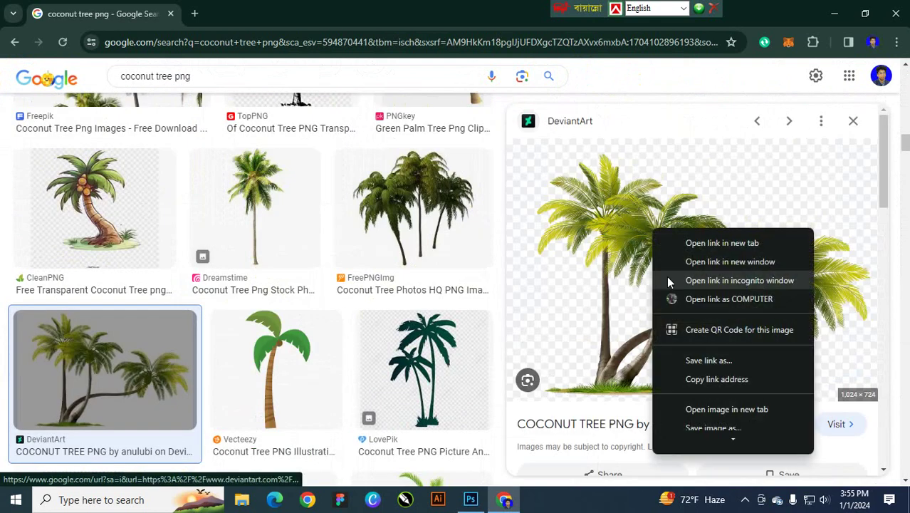
pyautogui.scroll(-1, 708, 385)
pyautogui.click(713, 410)
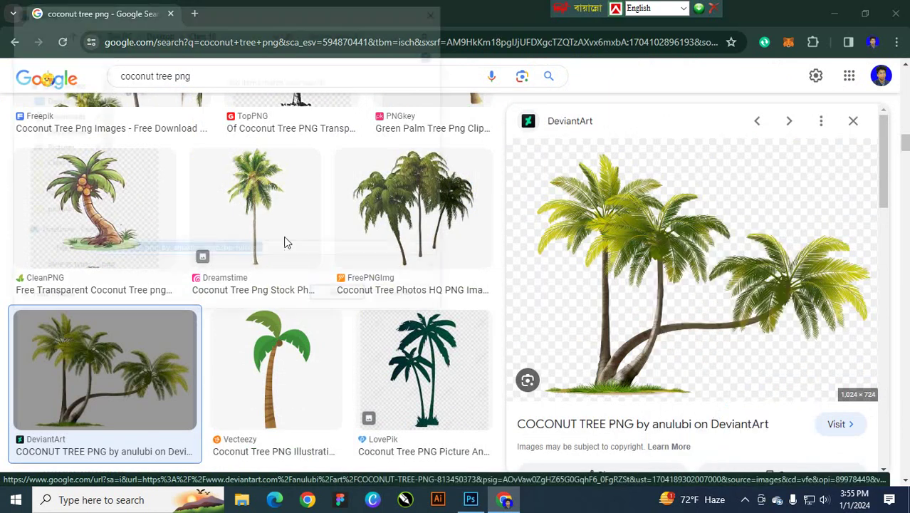
pyautogui.click(54, 99)
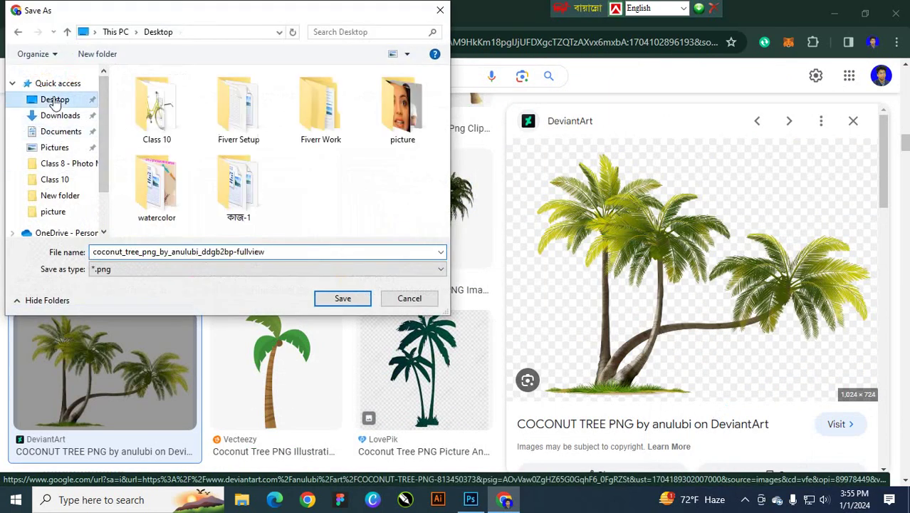
pyautogui.doubleClick(169, 122)
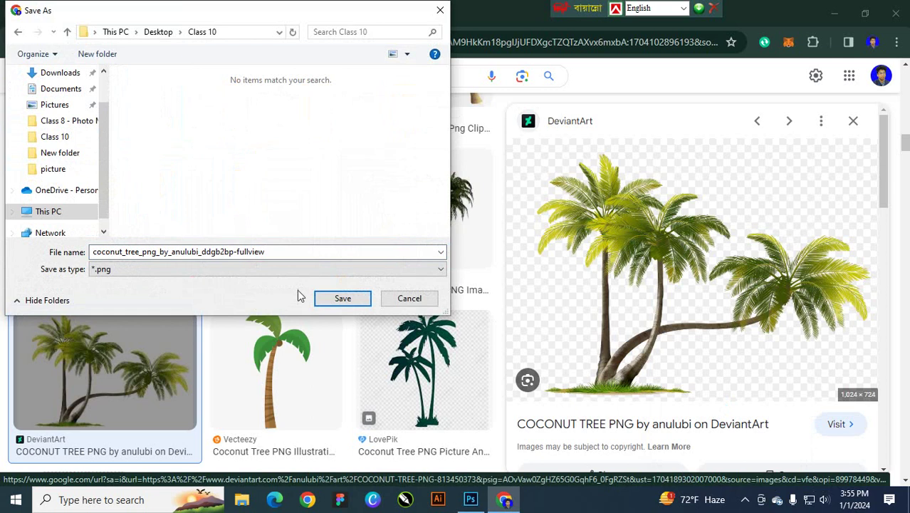
pyautogui.click(340, 297)
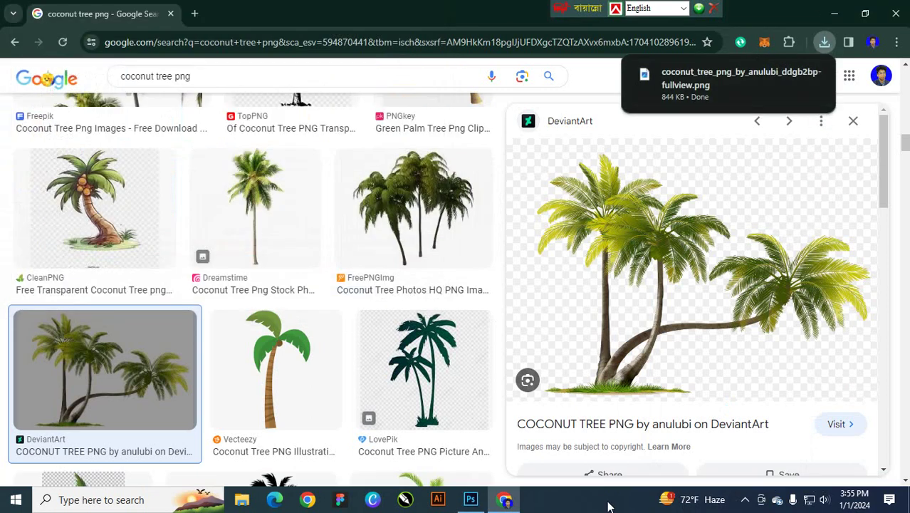
# - Switch to Photoshop and open the saved coconut tree PNG from the Class 10 folder
pyautogui.click(465, 499)
pyautogui.click(36, 9)
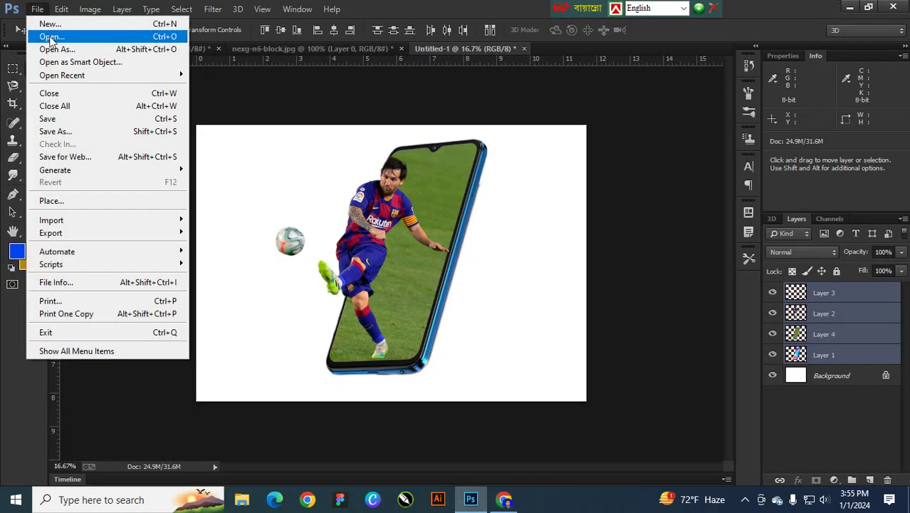
pyautogui.click(39, 34)
pyautogui.click(592, 114)
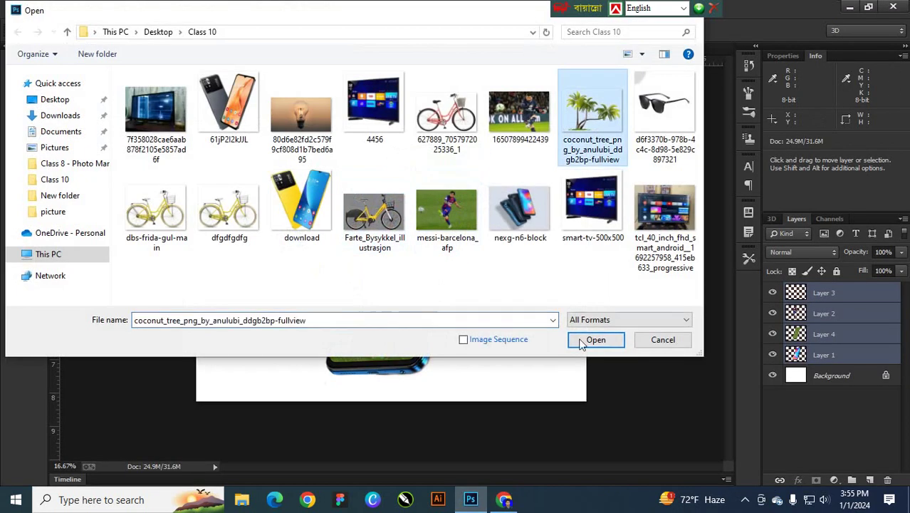
pyautogui.click(595, 339)
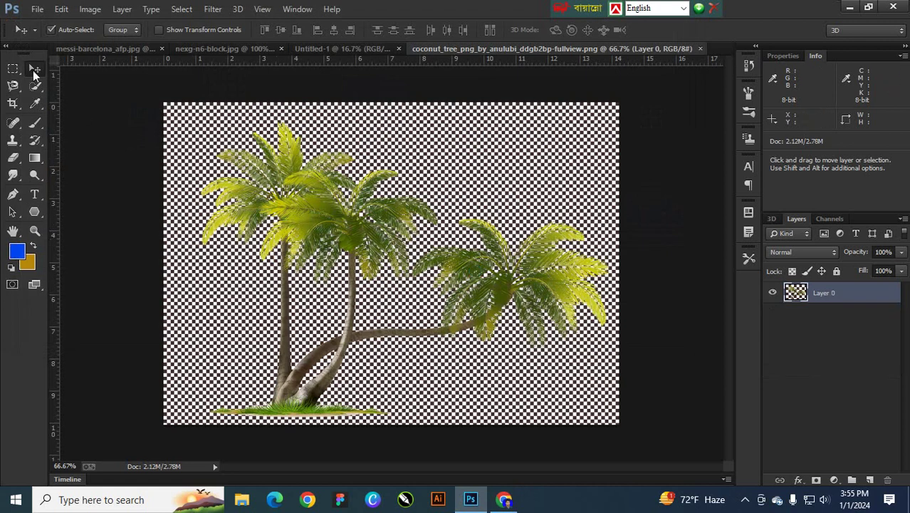
# - Bring the coconut trees into the Untitled-1 document, enlarge them to about 298% and shift them down and right over the phone
pyautogui.moveTo(324, 213)
pyautogui.mouseDown()
pyautogui.moveTo(312, 180)
pyautogui.moveTo(398, 185)
pyautogui.moveTo(332, 207)
pyautogui.moveTo(291, 111)
pyautogui.moveTo(340, 31)
pyautogui.moveTo(334, 121)
pyautogui.moveTo(314, 194)
pyautogui.moveTo(329, 223)
pyautogui.moveTo(321, 214)
pyautogui.mouseUp()
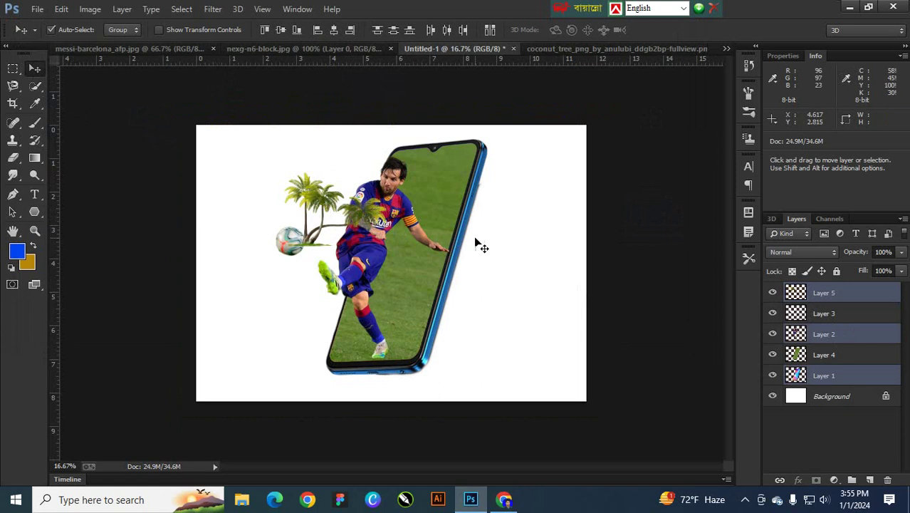
pyautogui.click(349, 202)
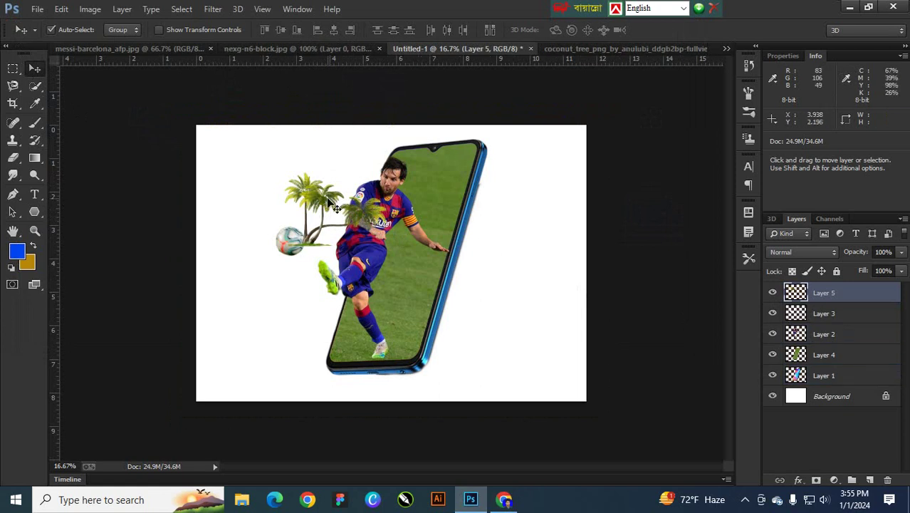
pyautogui.moveTo(332, 205)
pyautogui.mouseDown()
pyautogui.moveTo(332, 168)
pyautogui.moveTo(341, 191)
pyautogui.mouseUp()
pyautogui.hotkey('ctrl', 't')
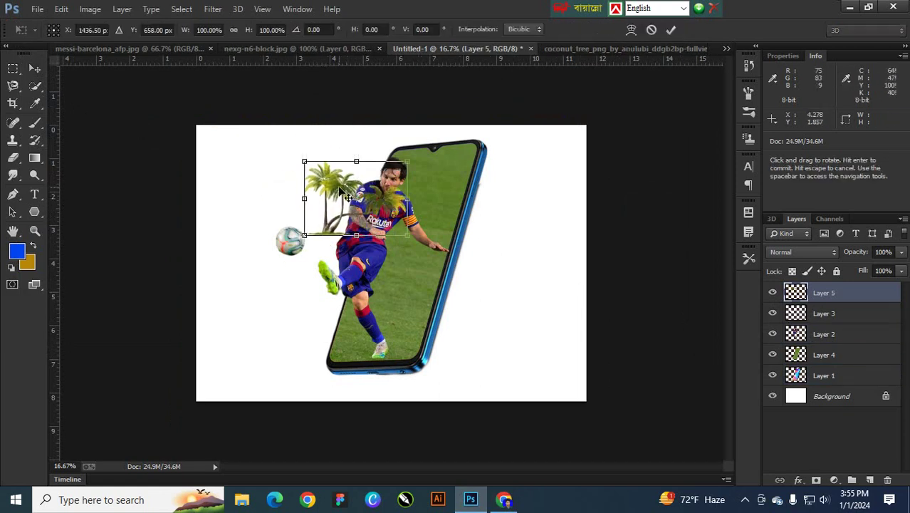
pyautogui.moveTo(409, 162); pyautogui.dragTo(537, 127)
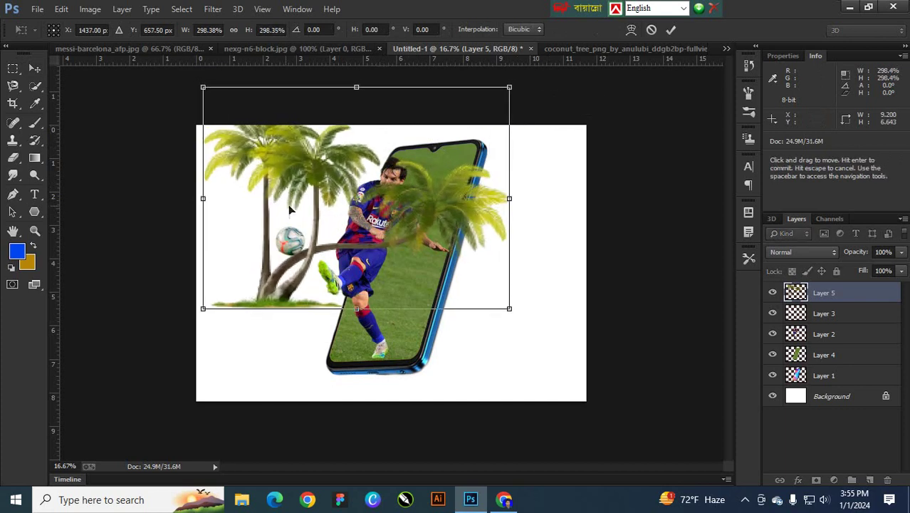
pyautogui.moveTo(310, 168); pyautogui.dragTo(418, 206)
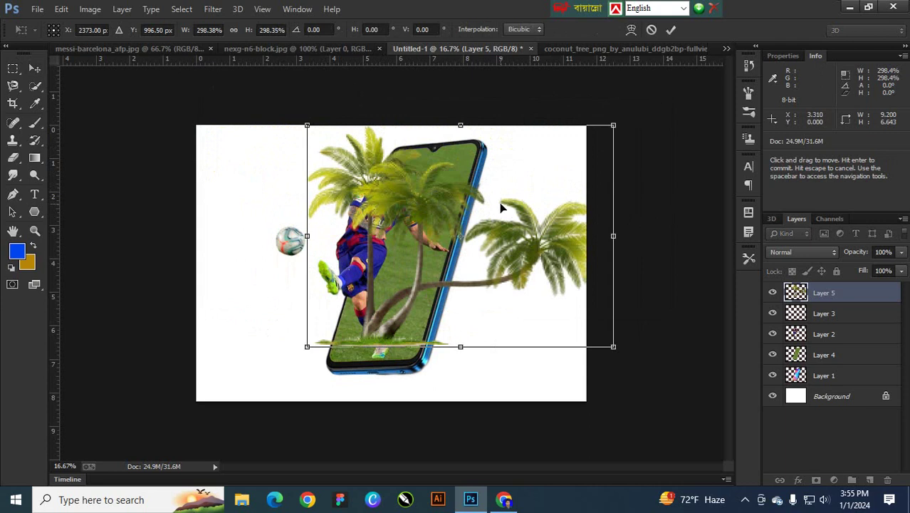
# - Try flipping the coconut trees vertically, and undo the flip
pyautogui.rightClick(423, 218)
pyautogui.click(481, 426)
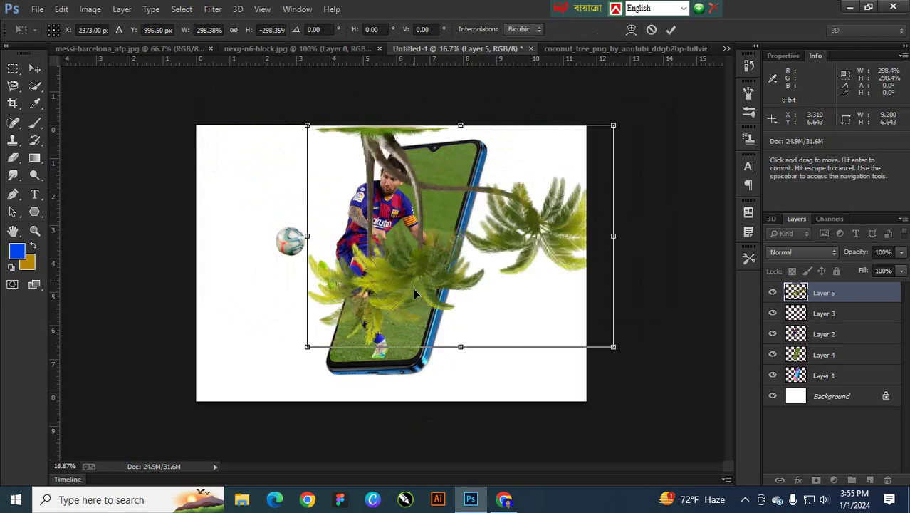
pyautogui.hotkey('ctrl', 'z')
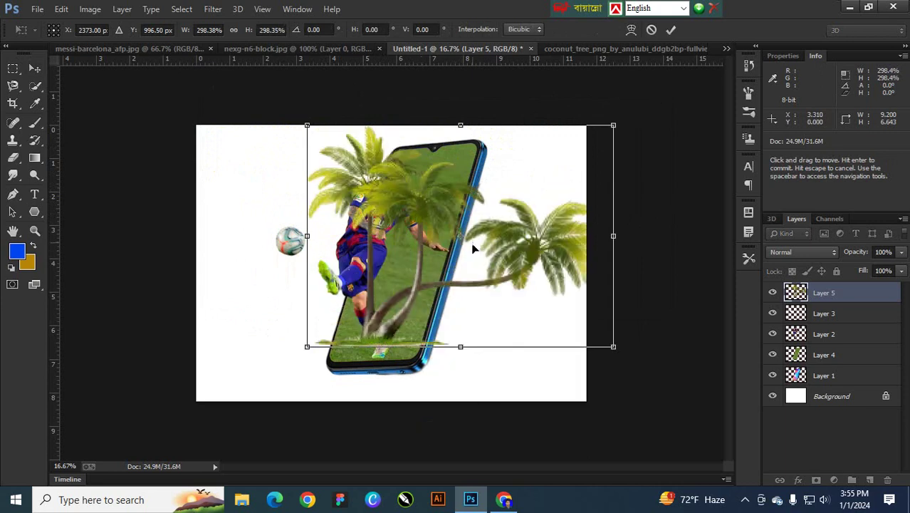
# - Flip the coconut trees horizontally, move them left across the phone and commit the transform
pyautogui.rightClick(522, 243)
pyautogui.click(560, 443)
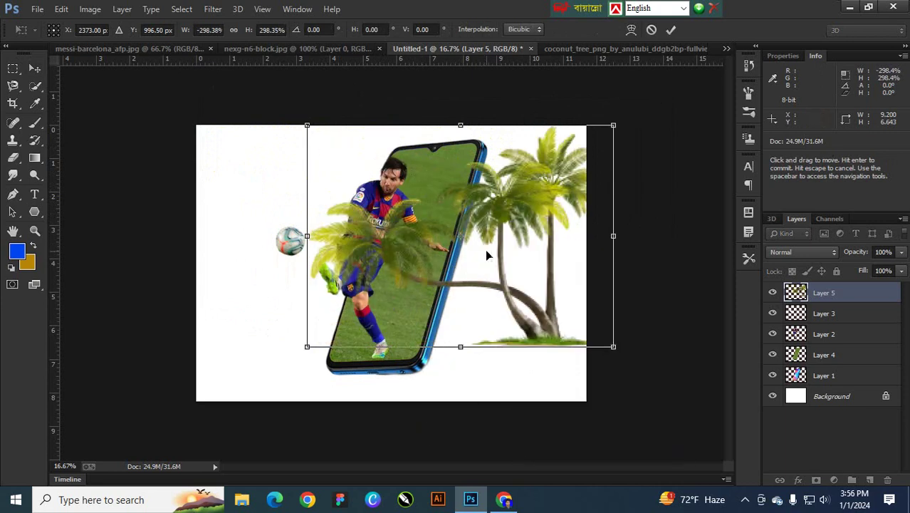
pyautogui.moveTo(511, 216); pyautogui.dragTo(433, 216)
pyautogui.click(670, 30)
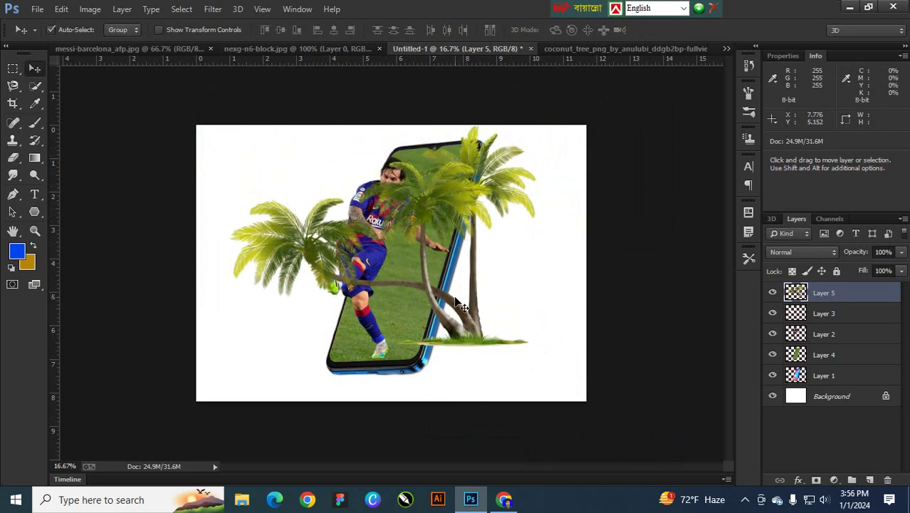
pyautogui.moveTo(468, 322); pyautogui.dragTo(455, 321)
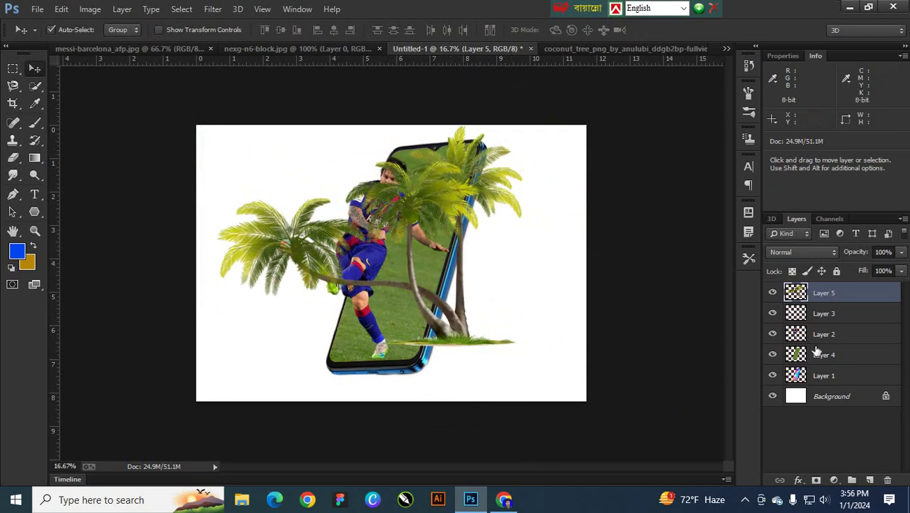
# - Place Layer 5 below Layer 1 in the layer order, and move the coconut trees up and right behind the phone
pyautogui.moveTo(821, 301); pyautogui.dragTo(819, 356)
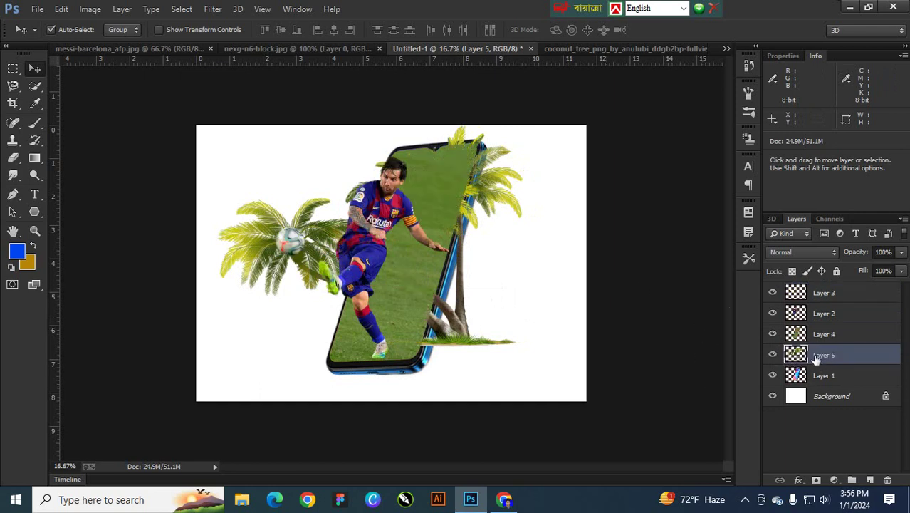
pyautogui.moveTo(816, 360); pyautogui.dragTo(819, 380)
pyautogui.moveTo(479, 358); pyautogui.dragTo(498, 314)
# - Select Layer 1 through Layer 4, scale the phone, footballer and ball down together, and reposition them slightly to the right
pyautogui.click(824, 298)
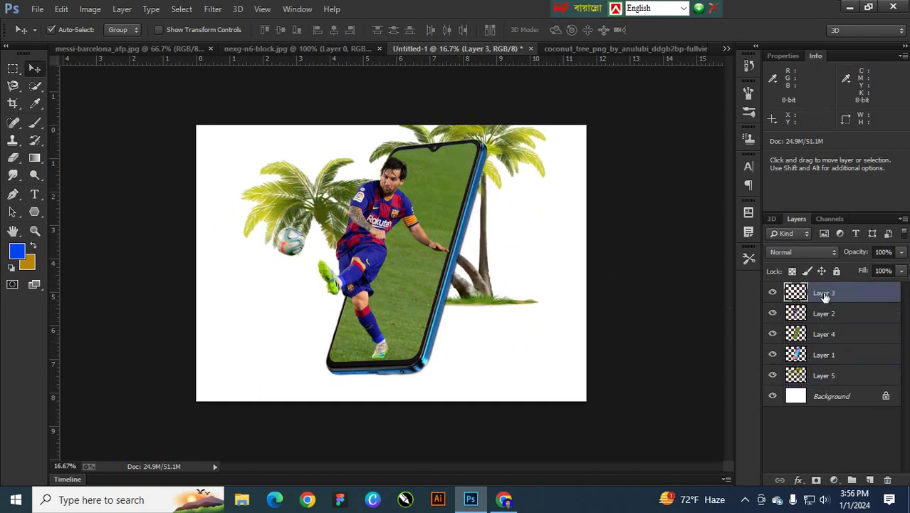
pyautogui.keyDown('shift'); pyautogui.click(832, 356); pyautogui.keyUp('shift')
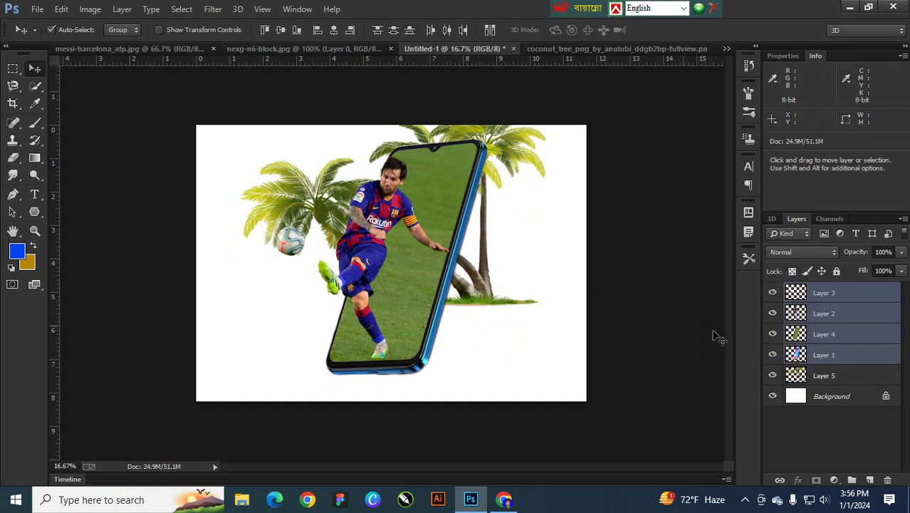
pyautogui.hotkey('ctrl', 't')
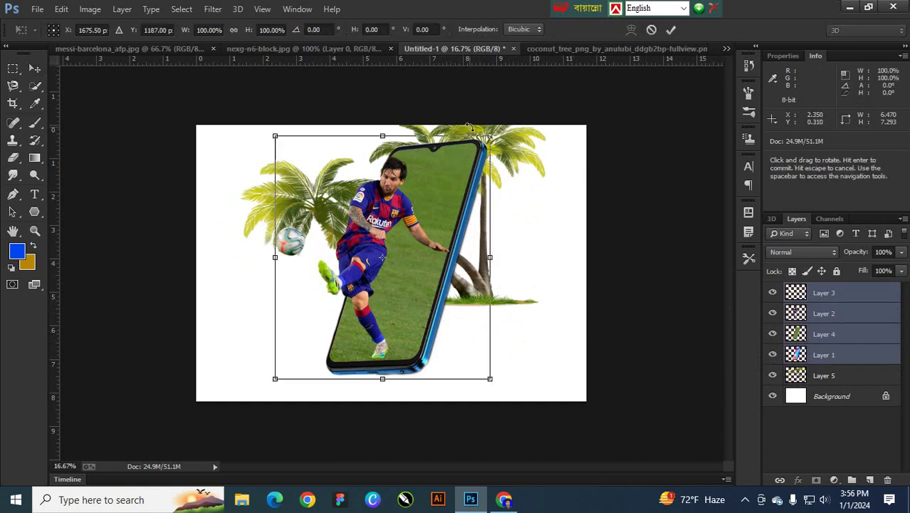
pyautogui.moveTo(489, 135); pyautogui.dragTo(448, 182)
pyautogui.moveTo(398, 282); pyautogui.dragTo(443, 266)
pyautogui.moveTo(493, 166); pyautogui.dragTo(486, 174)
pyautogui.click(669, 30)
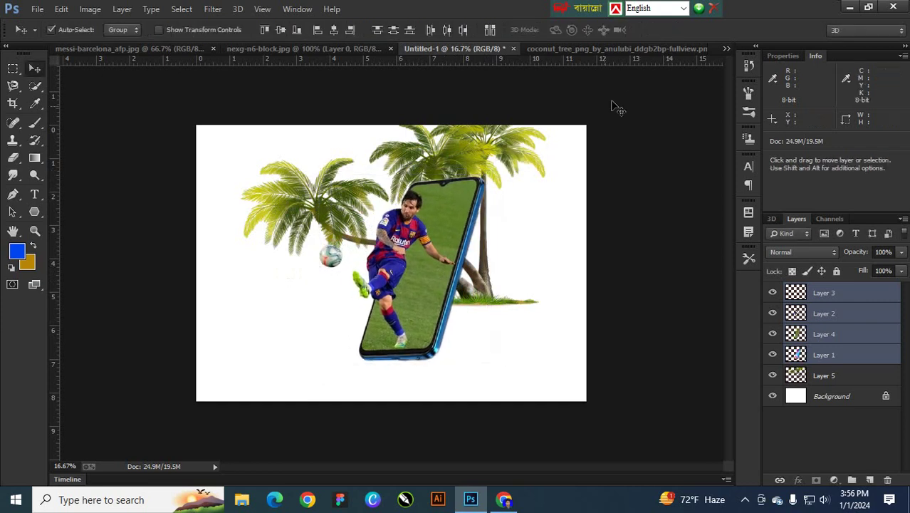
# - Scale the coconut trees on Layer 5 up to about 135%, reposition them with their grass base near the phone's bottom, and commit the transform
pyautogui.click(496, 162)
pyautogui.hotkey('ctrl', 't')
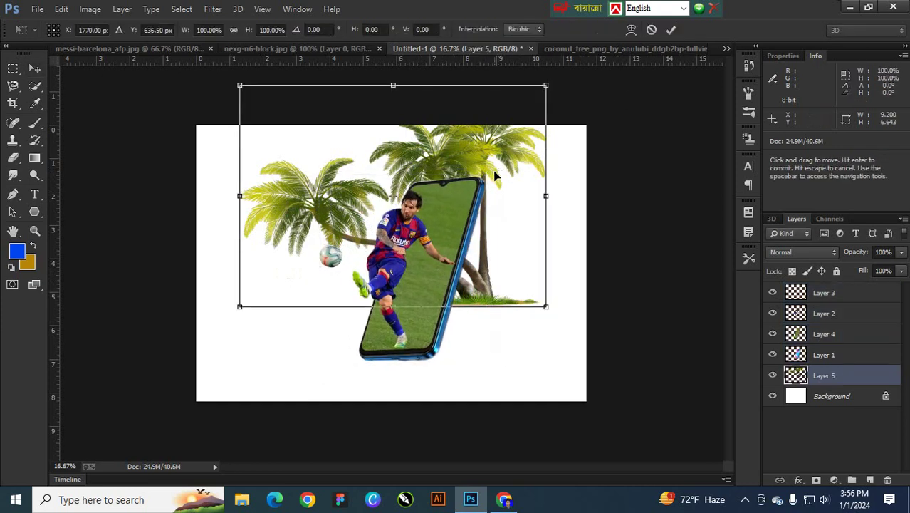
pyautogui.moveTo(545, 85); pyautogui.dragTo(591, 53)
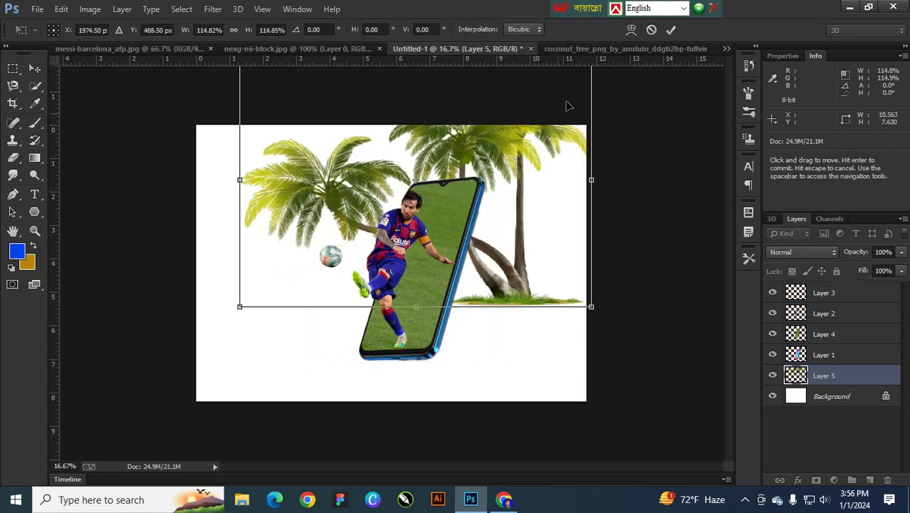
pyautogui.moveTo(502, 153); pyautogui.dragTo(469, 184)
pyautogui.moveTo(560, 82); pyautogui.dragTo(621, 39)
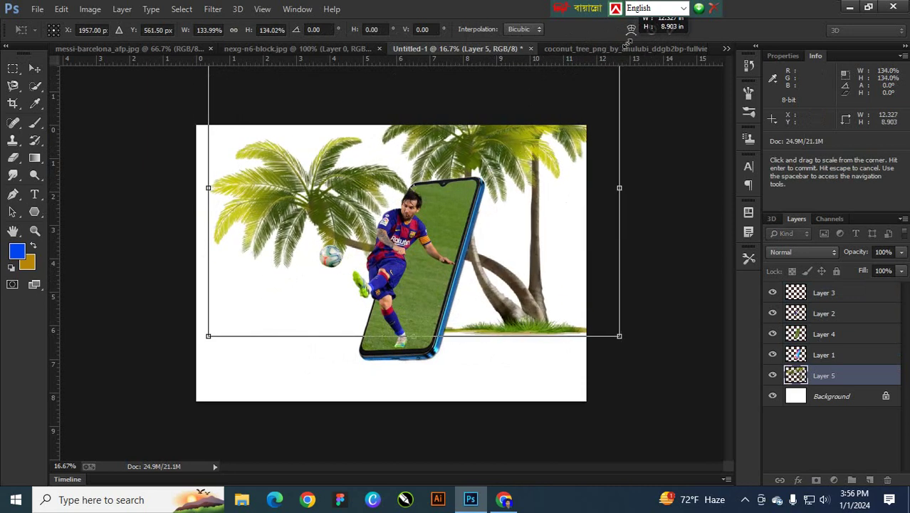
pyautogui.moveTo(516, 144); pyautogui.dragTo(485, 183)
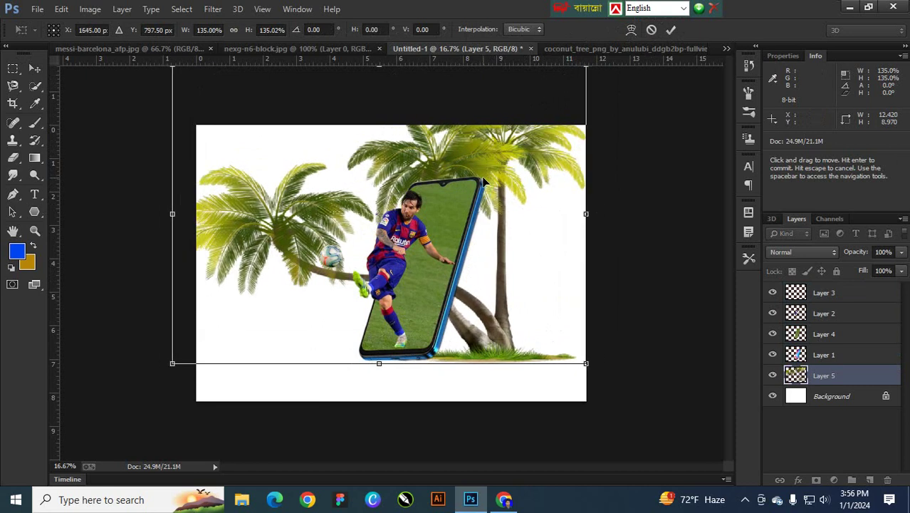
pyautogui.click(670, 30)
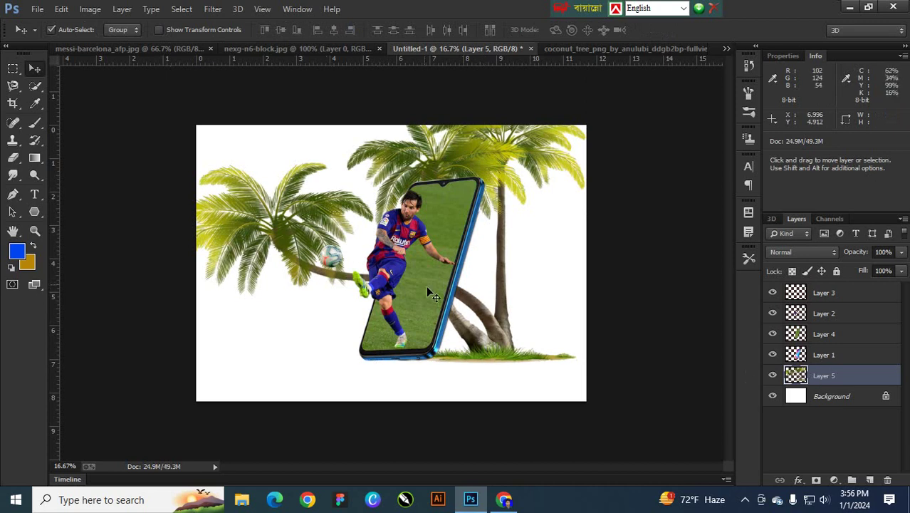
# - Erase the leftmost coconut tree and its leaning trunk from Layer 5 around the ball
pyautogui.click(13, 158)
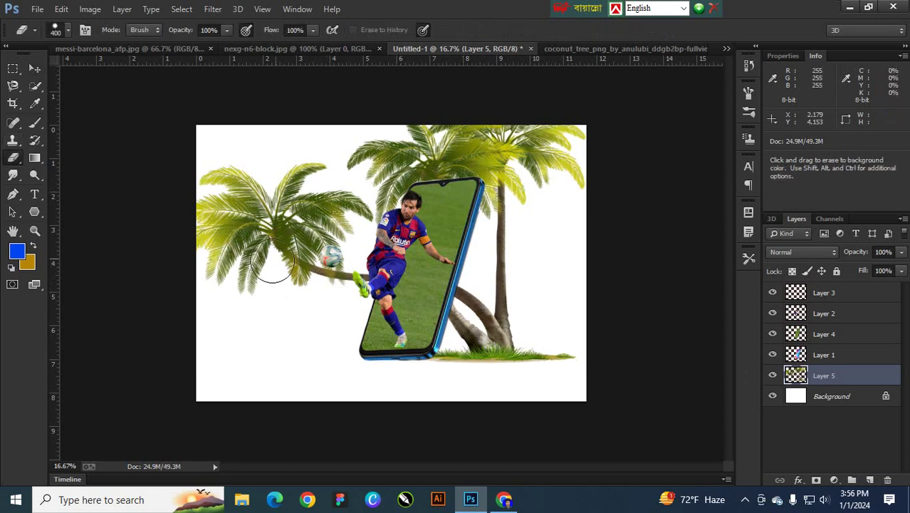
pyautogui.moveTo(271, 266)
pyautogui.mouseDown()
pyautogui.moveTo(269, 179)
pyautogui.moveTo(220, 265)
pyautogui.moveTo(216, 163)
pyautogui.moveTo(217, 208)
pyautogui.moveTo(224, 162)
pyautogui.moveTo(259, 181)
pyautogui.moveTo(292, 178)
pyautogui.moveTo(310, 216)
pyautogui.moveTo(306, 168)
pyautogui.moveTo(334, 213)
pyautogui.moveTo(342, 200)
pyautogui.moveTo(349, 219)
pyautogui.moveTo(323, 255)
pyautogui.moveTo(295, 247)
pyautogui.moveTo(317, 295)
pyautogui.moveTo(323, 274)
pyautogui.moveTo(354, 282)
pyautogui.mouseUp()
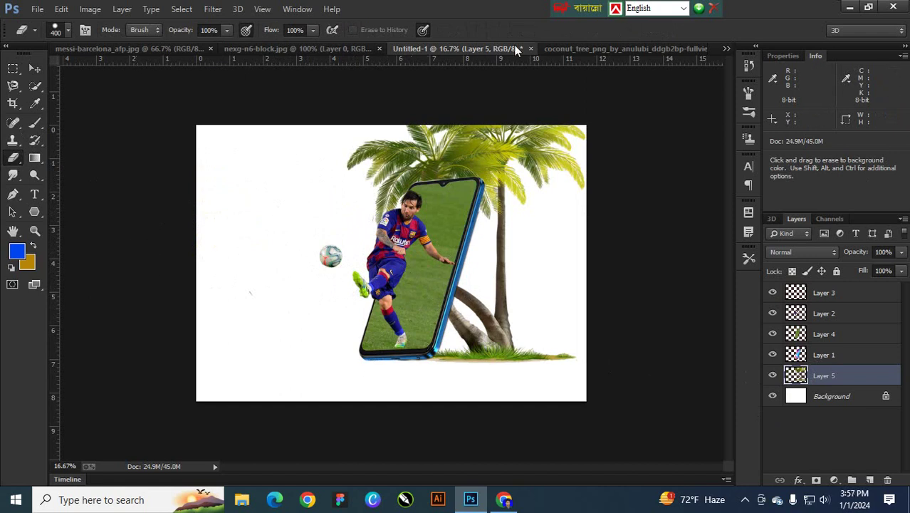
# - Move Layer 1 through Layer 4 together down and right, and erase the leftover trunk stub beside the footballer on Layer 5
pyautogui.click(39, 68)
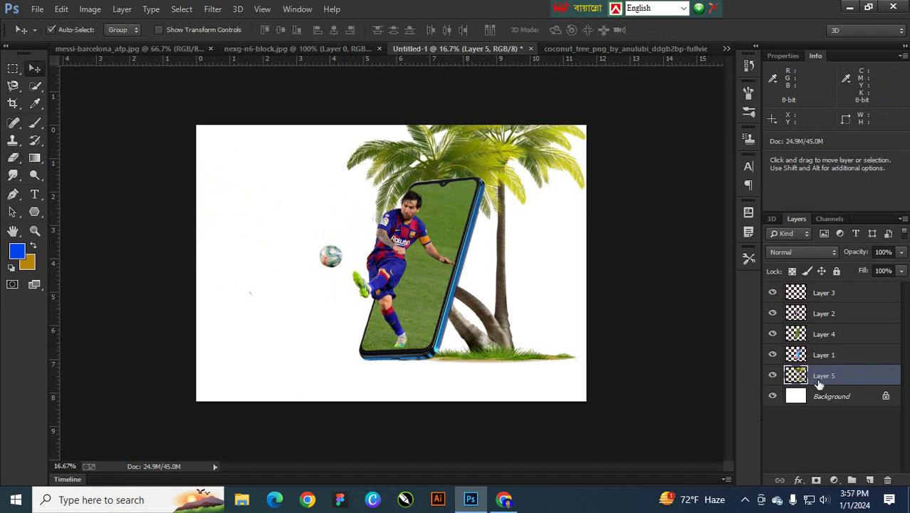
pyautogui.click(813, 296)
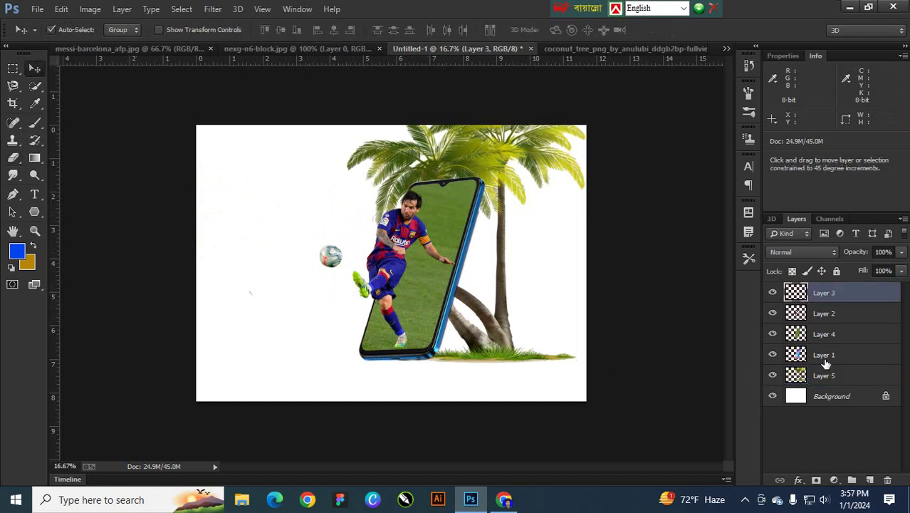
pyautogui.keyDown('shift'); pyautogui.click(824, 359); pyautogui.keyUp('shift')
pyautogui.moveTo(437, 251); pyautogui.dragTo(461, 283)
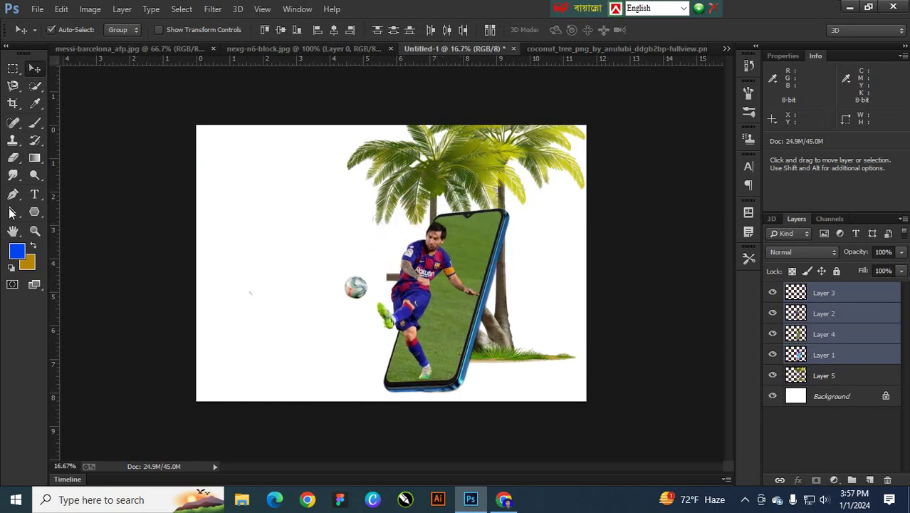
pyautogui.click(13, 157)
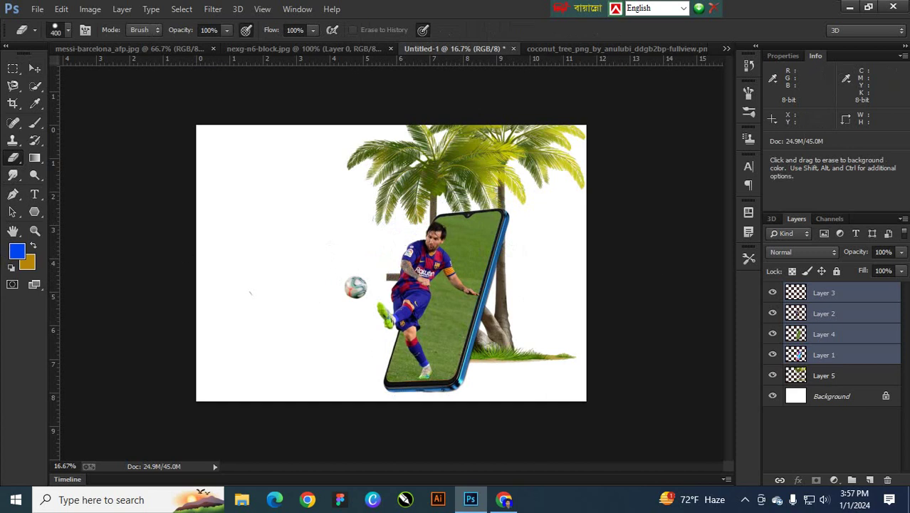
pyautogui.click(817, 381)
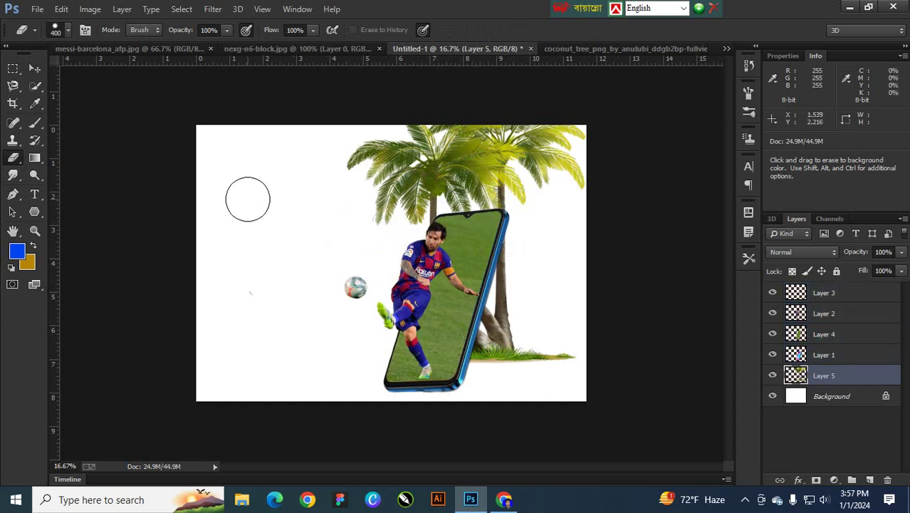
# - Select Layer 1 through Layer 4 and scale the phone, footballer and ball up together to about 112%
pyautogui.click(805, 297)
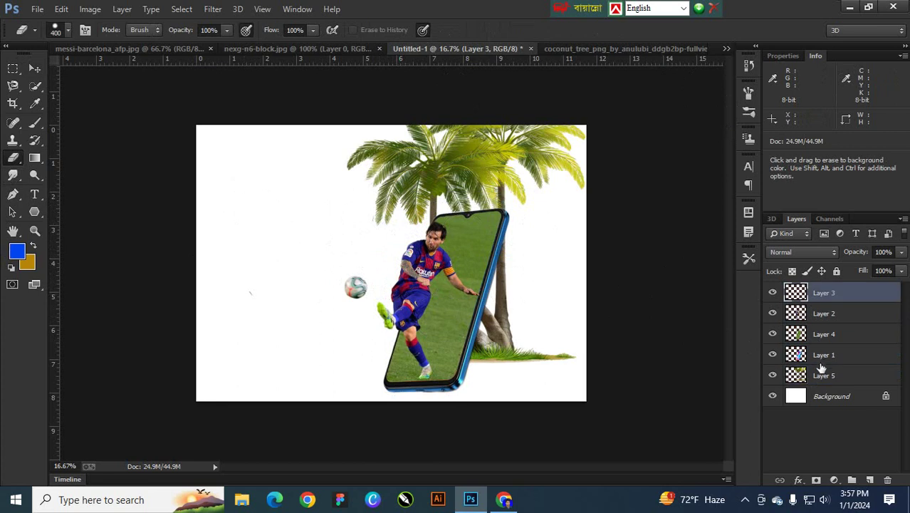
pyautogui.keyDown('shift'); pyautogui.click(820, 354); pyautogui.keyUp('shift')
pyautogui.hotkey('ctrl', 't')
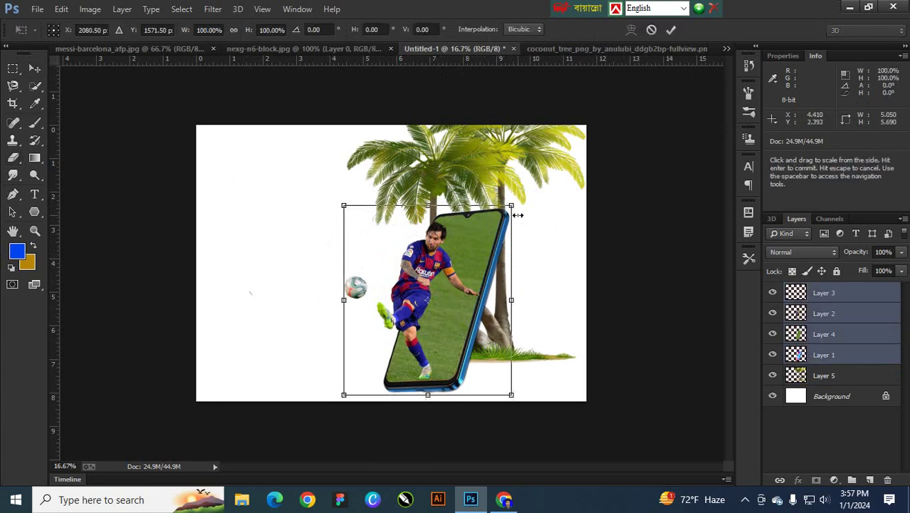
pyautogui.moveTo(508, 203); pyautogui.dragTo(531, 183)
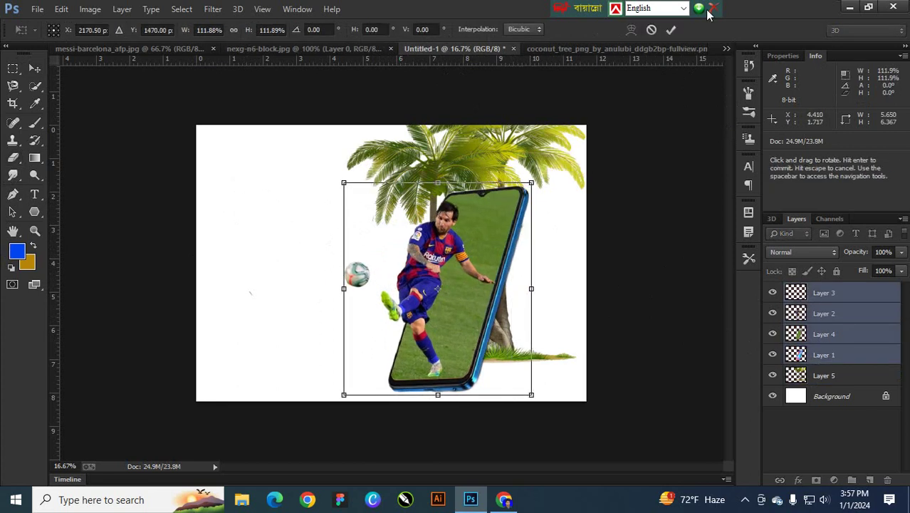
pyautogui.click(671, 29)
pyautogui.press('e')
pyautogui.click(490, 272)
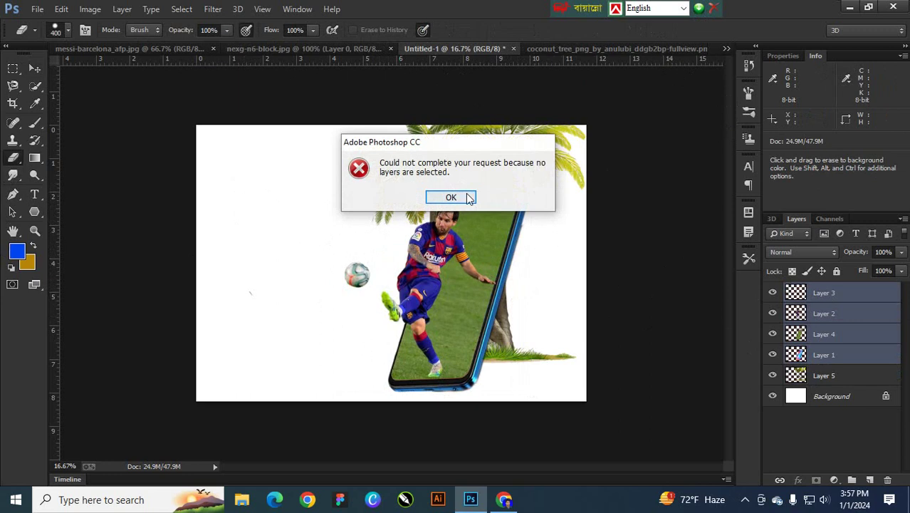
pyautogui.press('Return')
pyautogui.click(853, 362)
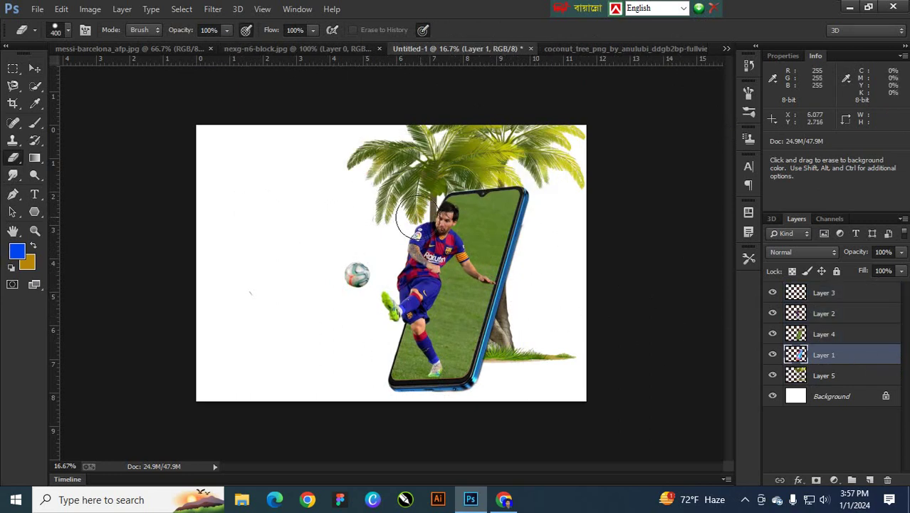
# - Select Layer 1 through Layer 4 again and move the phone, footballer and ball together slightly left and down
pyautogui.click(825, 295)
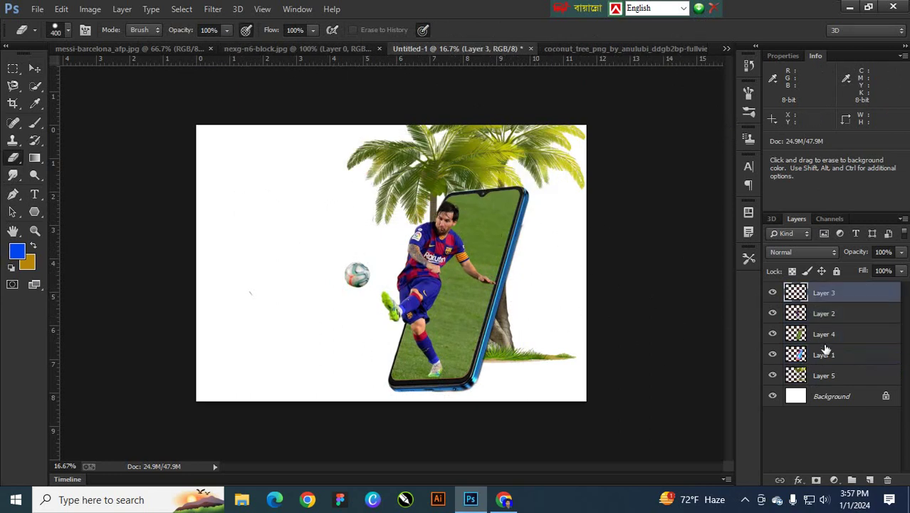
pyautogui.press('shift')
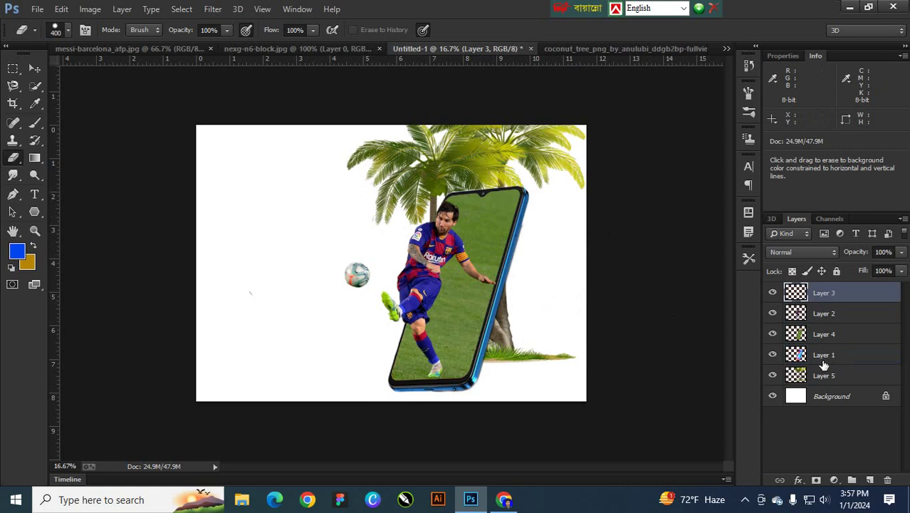
pyautogui.keyDown('shift'); pyautogui.click(824, 360); pyautogui.keyUp('shift')
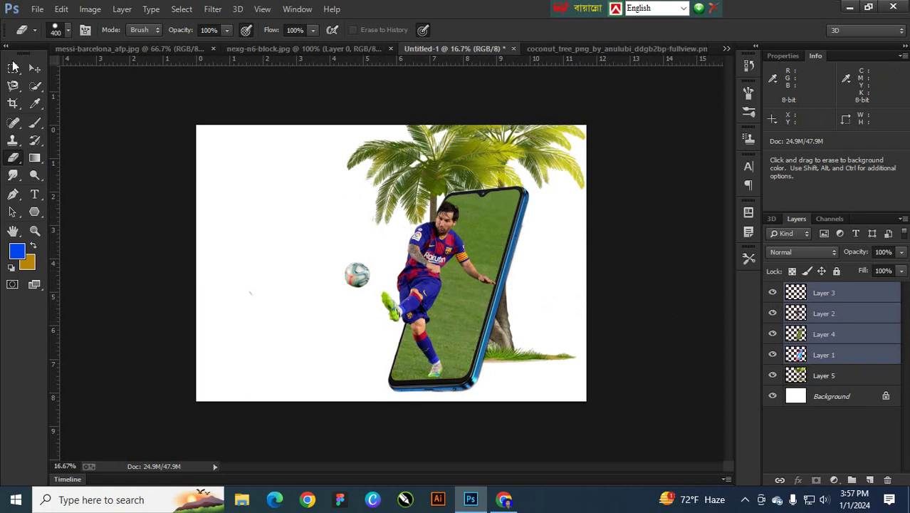
pyautogui.click(35, 68)
pyautogui.moveTo(487, 249)
pyautogui.mouseDown()
pyautogui.moveTo(475, 247)
pyautogui.moveTo(477, 258)
pyautogui.mouseUp()
# - Apply a Levels adjustment to the coconut trees on Layer 5 with the output black level at about 12
pyautogui.click(840, 317)
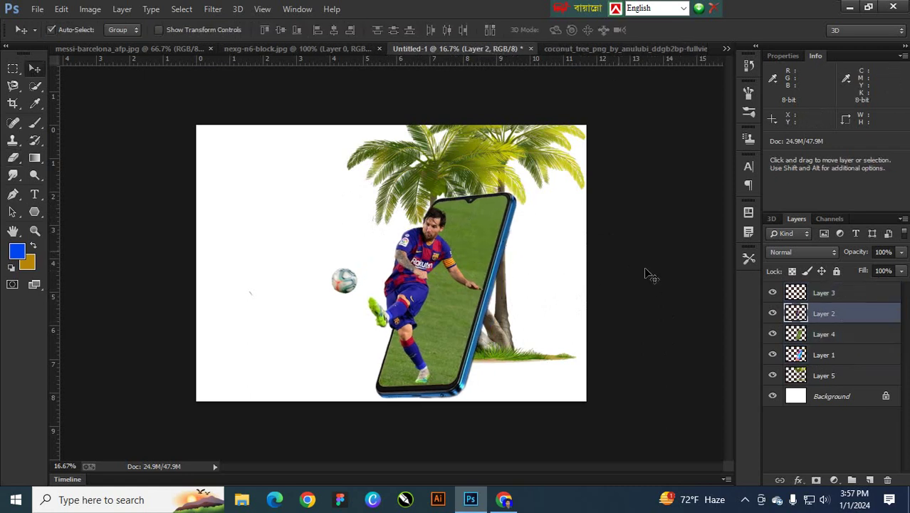
pyautogui.click(837, 377)
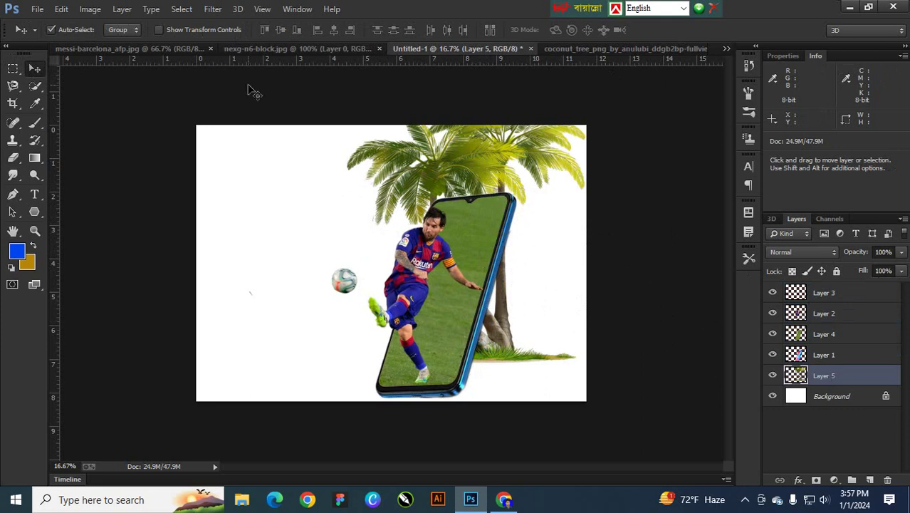
pyautogui.hotkey('ctrl', 'l')
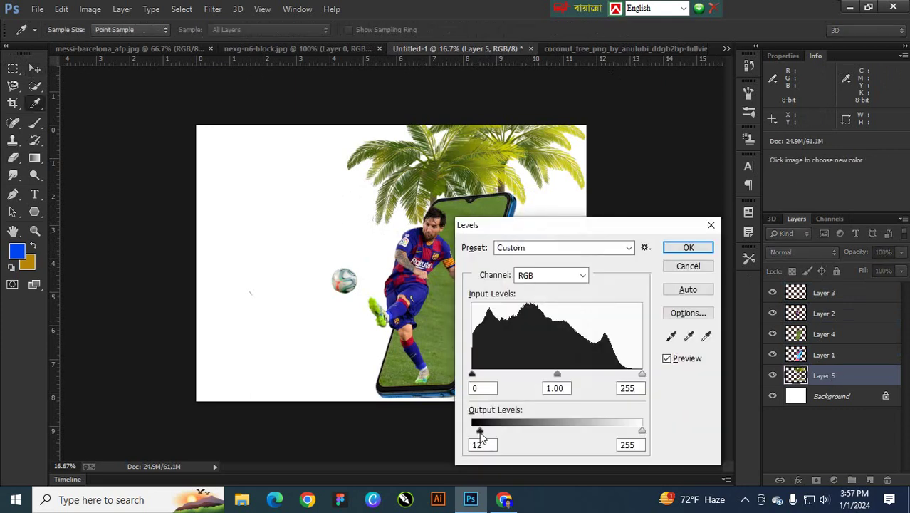
pyautogui.click(687, 247)
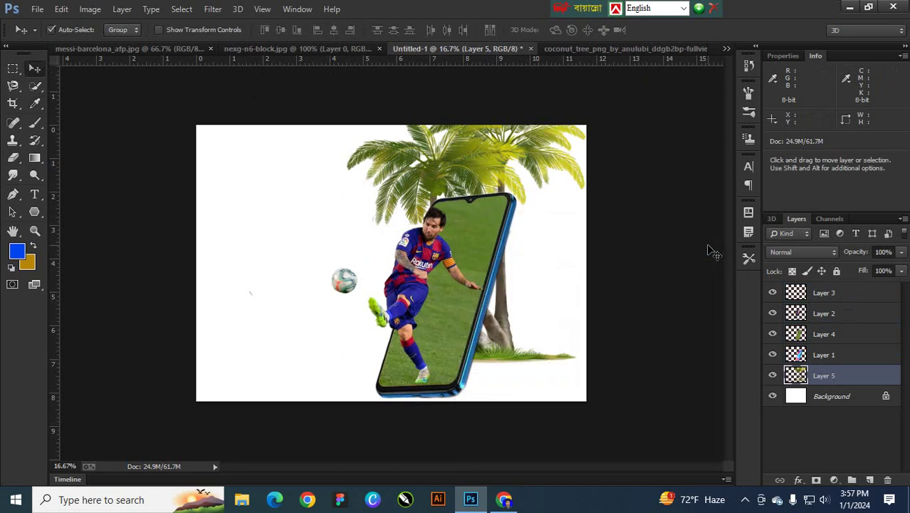
# - Apply Hue/Saturation to the coconut trees with hue slightly above +10, saturation +18 and lightness -21
pyautogui.hotkey('ctrl', 'u')
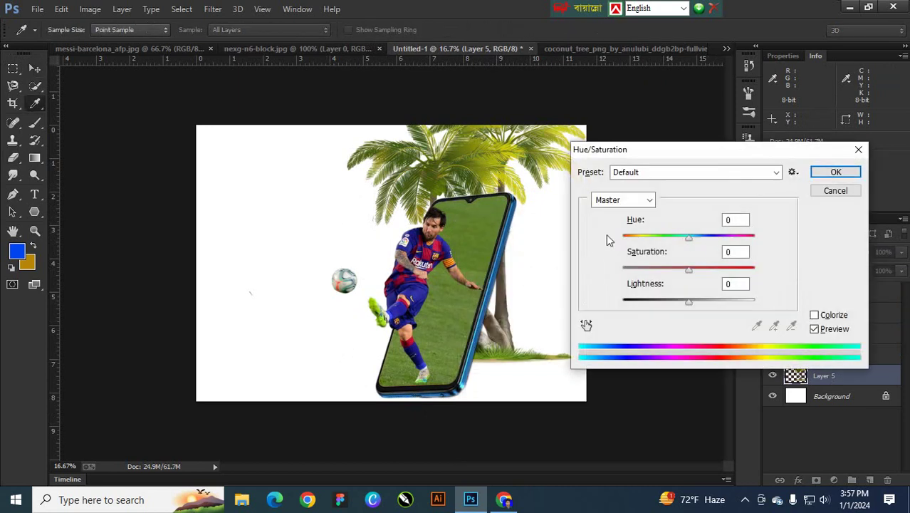
pyautogui.moveTo(687, 238); pyautogui.dragTo(701, 270)
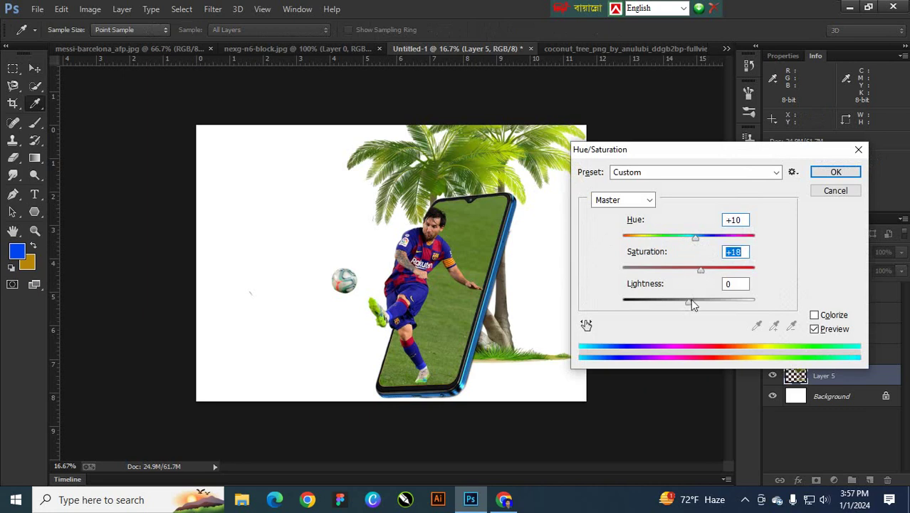
pyautogui.moveTo(690, 300); pyautogui.dragTo(675, 305)
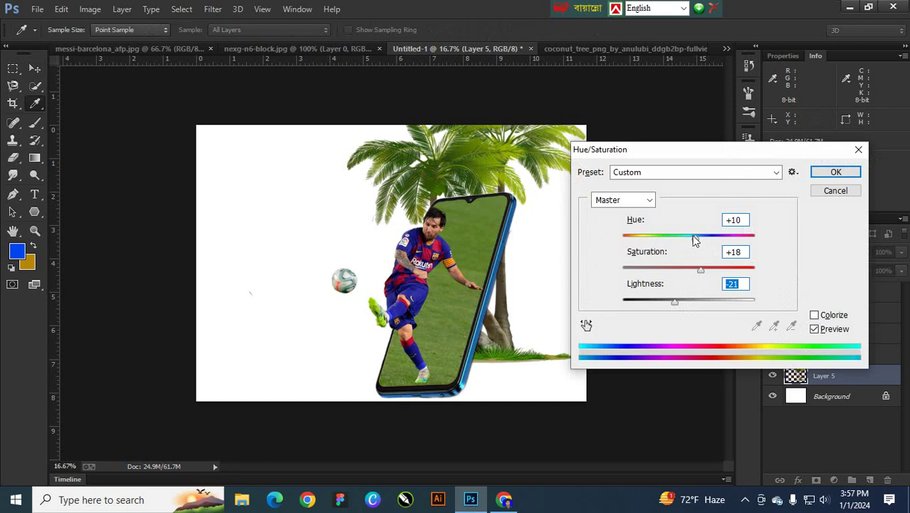
pyautogui.moveTo(694, 242)
pyautogui.mouseDown()
pyautogui.moveTo(686, 240)
pyautogui.moveTo(698, 242)
pyautogui.mouseUp()
pyautogui.click(826, 174)
pyautogui.press('v')
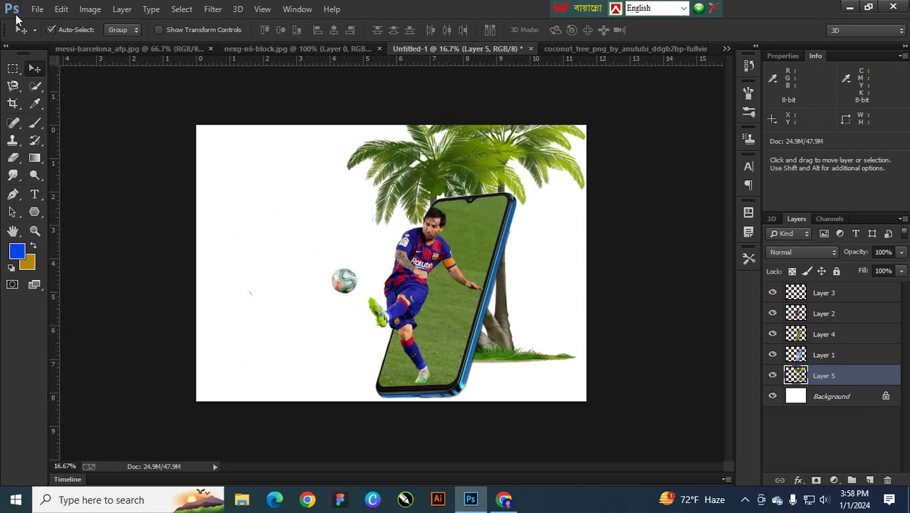
# - Save the composition as a JPEG named "home work" in the Class 10 folder, accepting the JPEG options
pyautogui.click(37, 8)
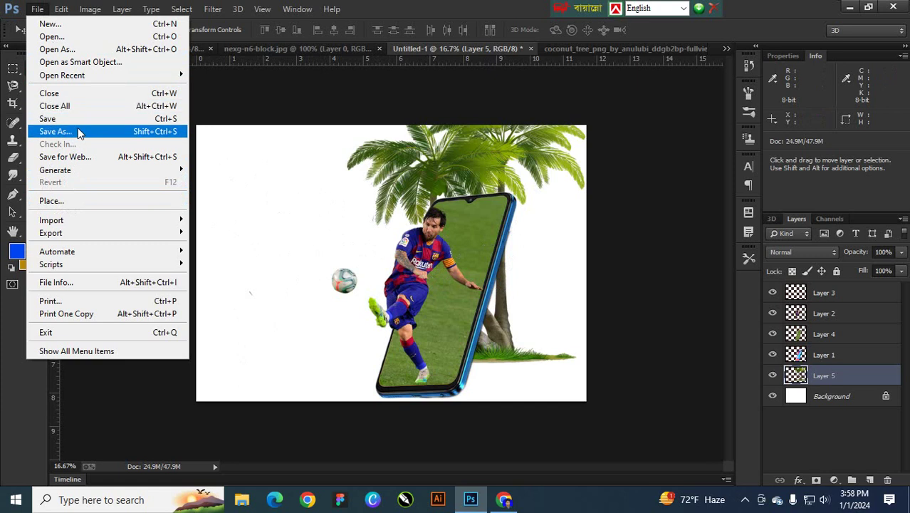
pyautogui.click(62, 118)
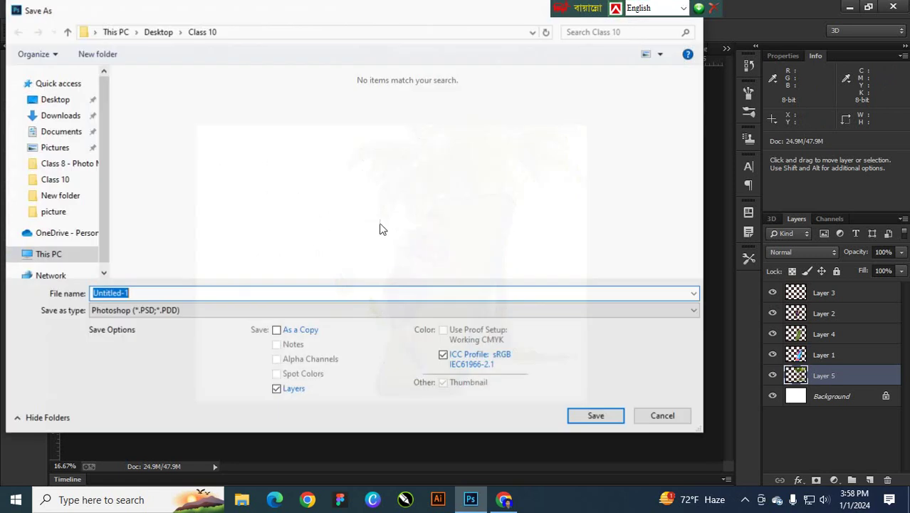
pyautogui.click(140, 309)
pyautogui.click(131, 177)
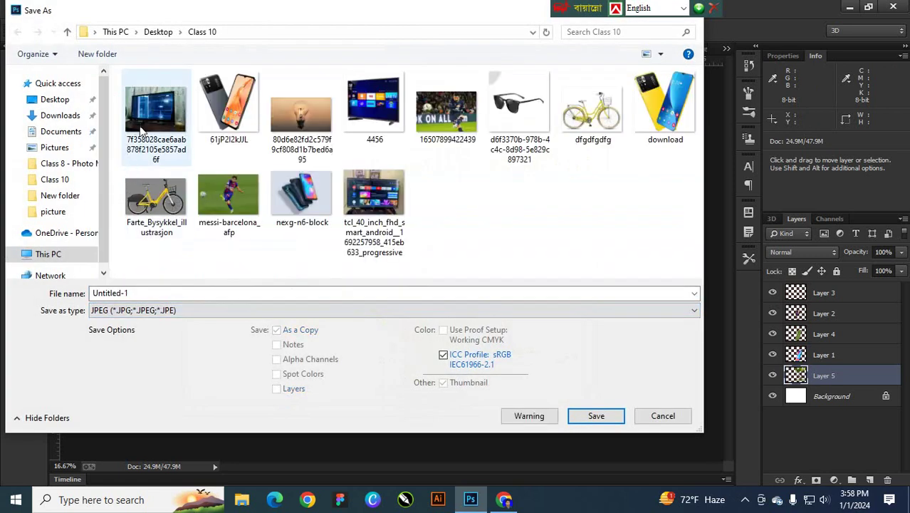
pyautogui.click(272, 292)
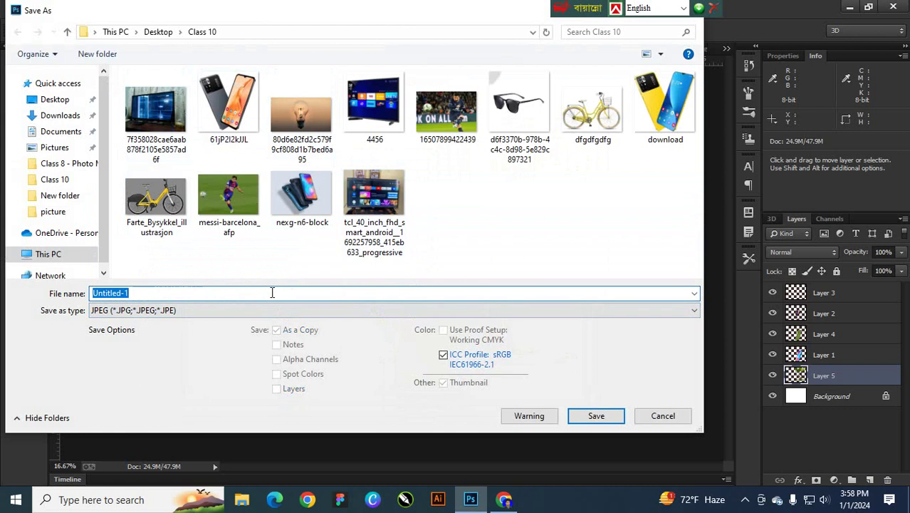
pyautogui.write('home work')
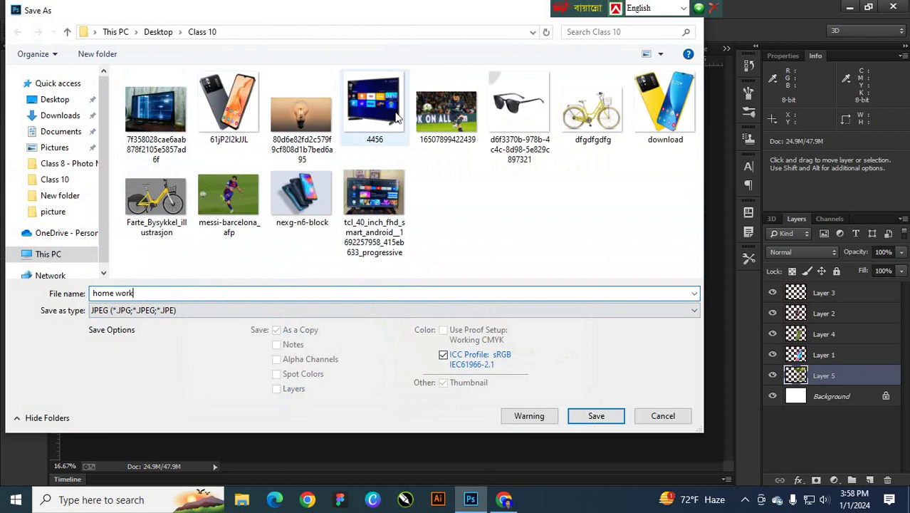
pyautogui.click(595, 417)
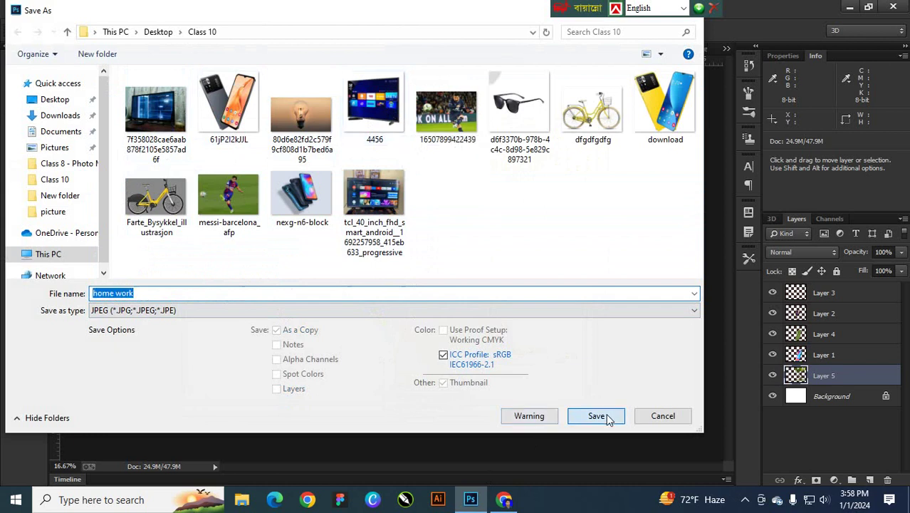
pyautogui.click(534, 123)
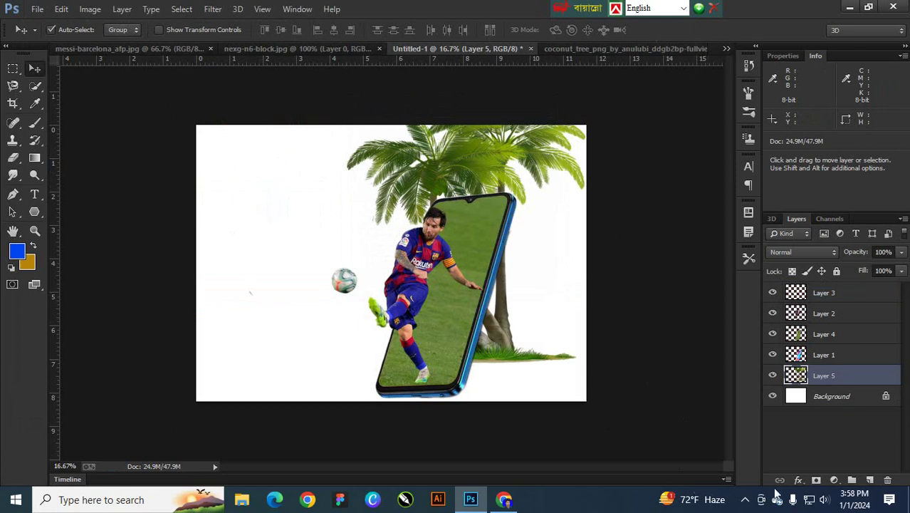
pyautogui.click(745, 499)
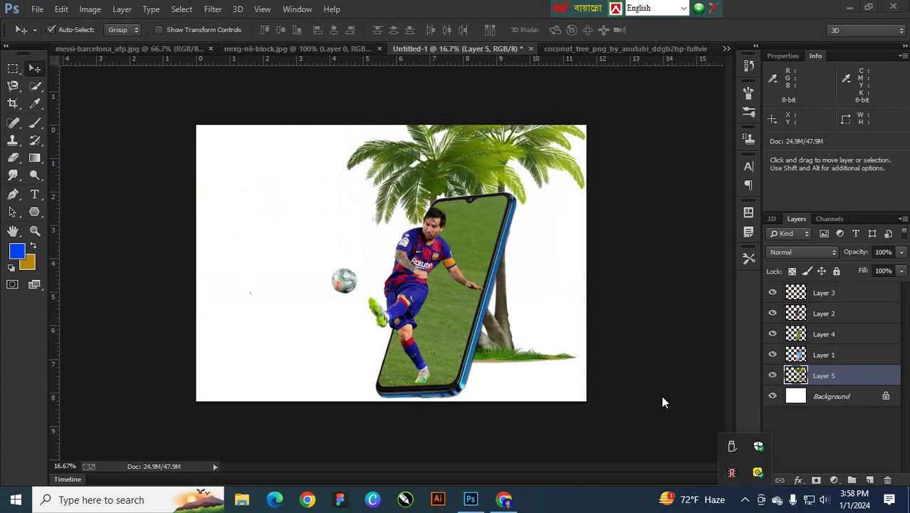